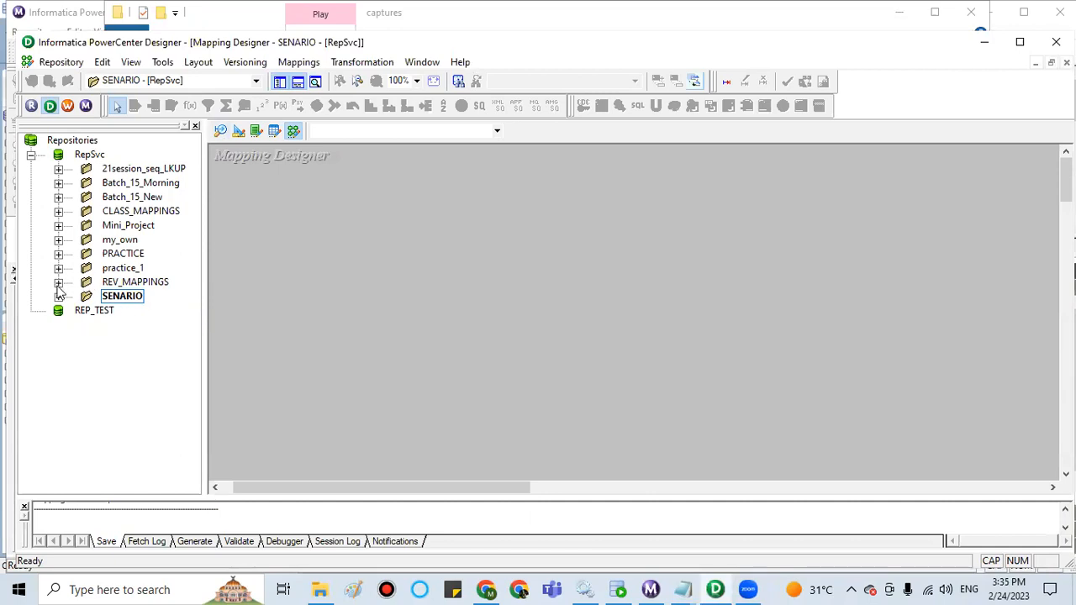
Step: Open the REV_MAPPINGS folder of the RepSvc repository
{"action": "left_click", "coordinate": [104, 284]}
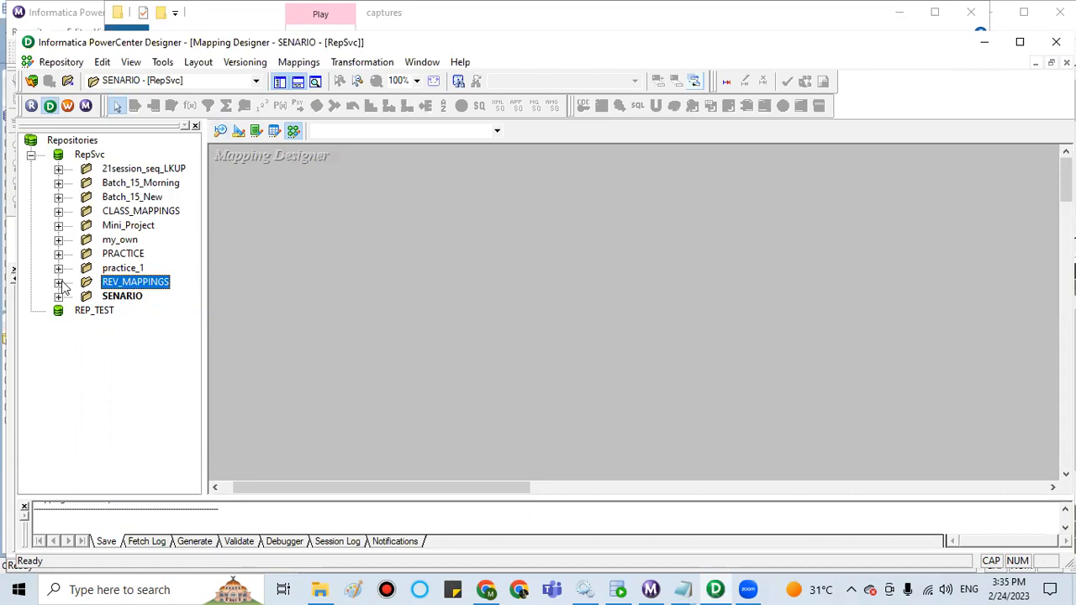
{"action": "right_click", "coordinate": [107, 285]}
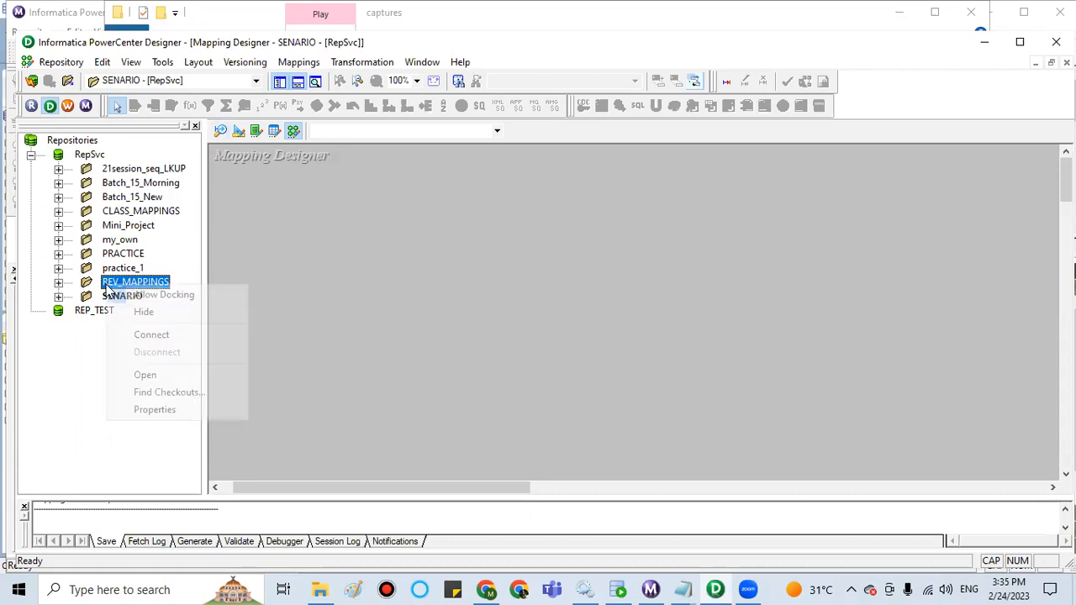
{"action": "left_click", "coordinate": [127, 376]}
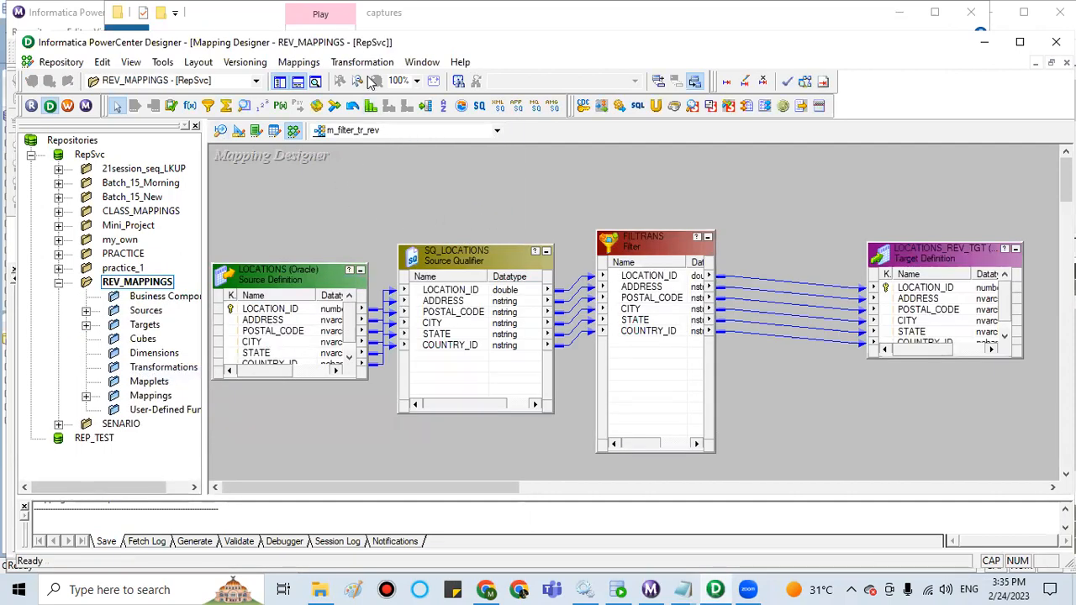
Step: Create a new mapping named m_INCREMENTAL_LOAD_SRC_to_STG in the REV_MAPPINGS folder
{"action": "left_click", "coordinate": [303, 64]}
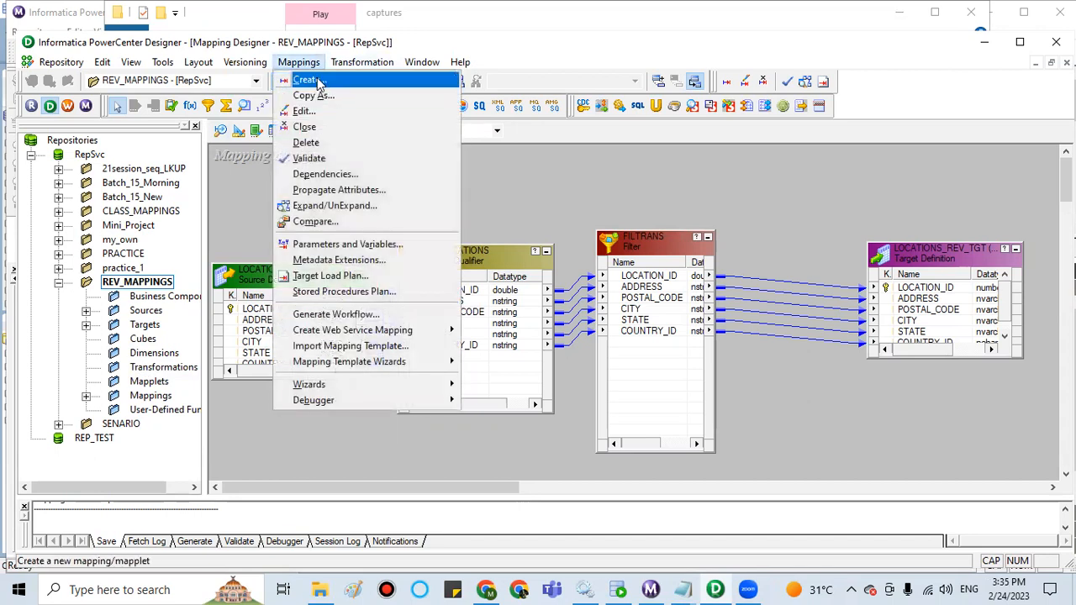
{"action": "left_click", "coordinate": [308, 80]}
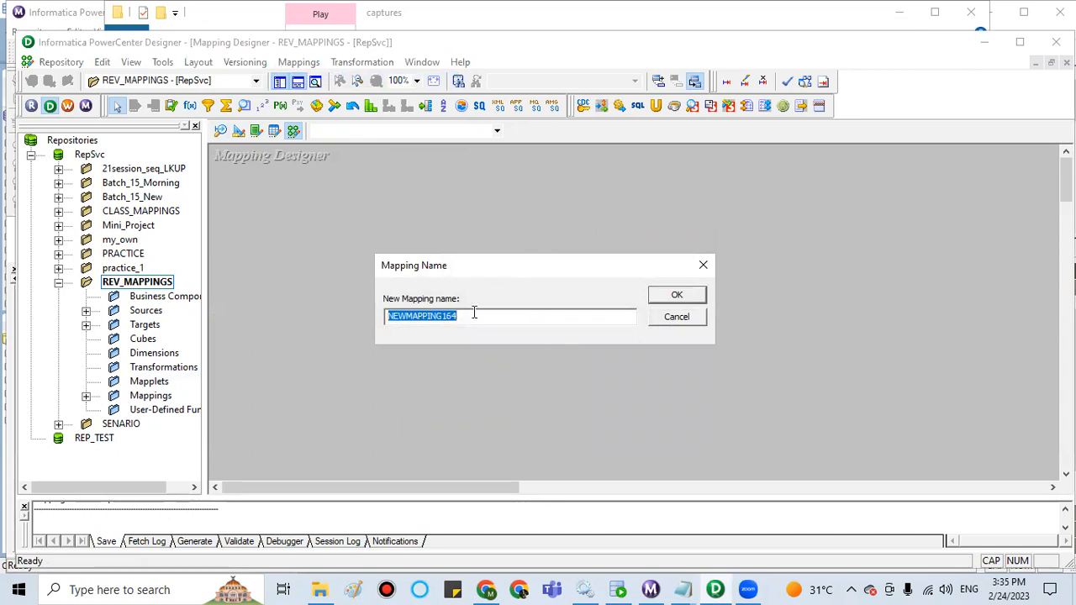
{"action": "type", "text": "m"}
{"action": "key", "text": "BackSpace"}
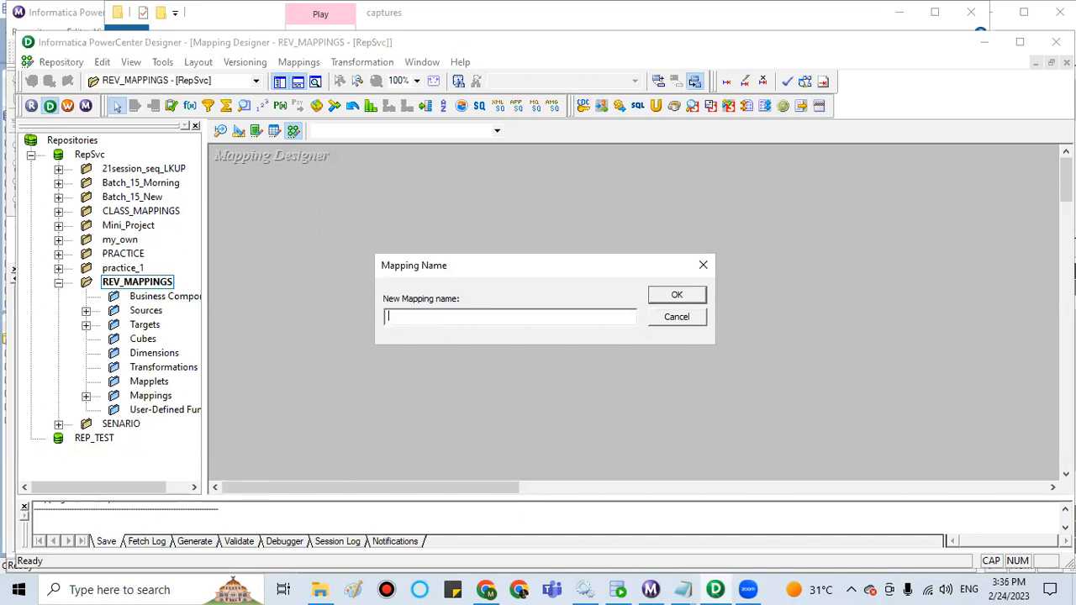
{"action": "type", "text": "m_INCREMENTAL_LOAD_SRC_"}
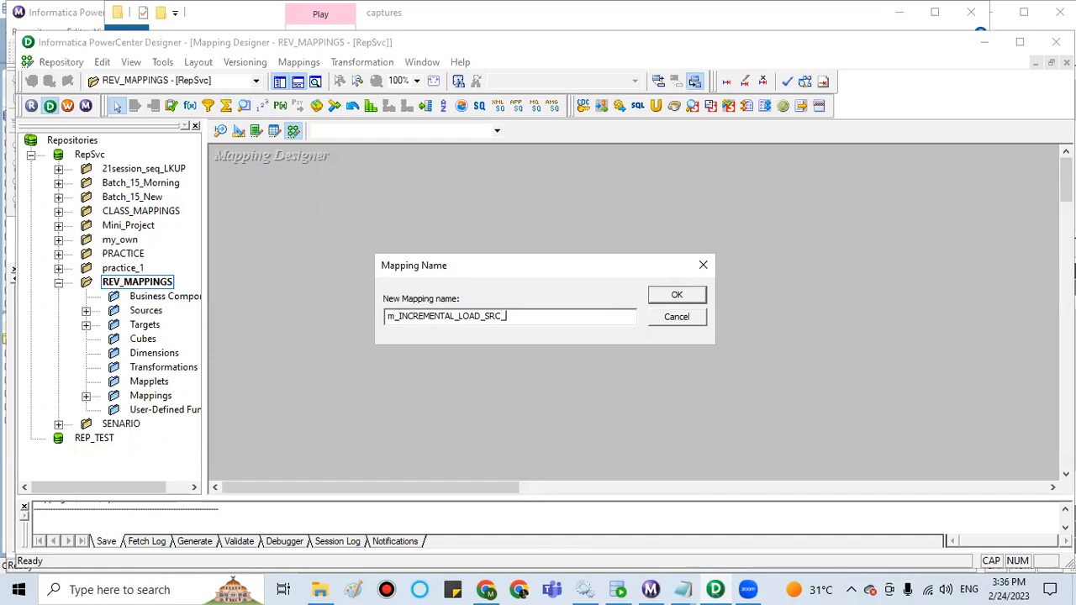
{"action": "type", "text": "to_STG"}
{"action": "left_click", "coordinate": [665, 293]}
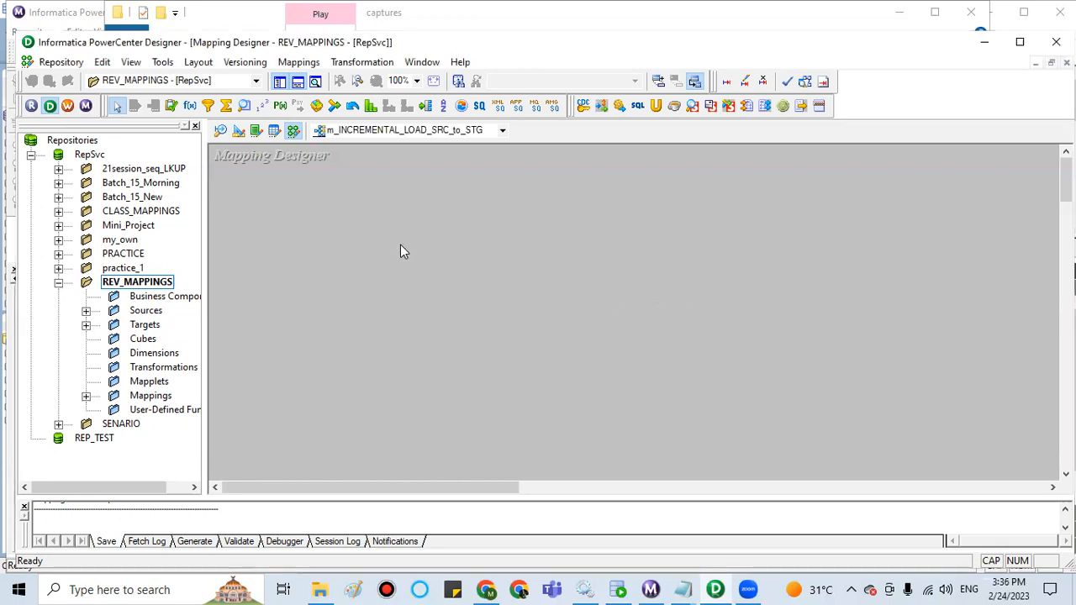
Step: Clear all objects from the Source Analyzer and Target Designer workspaces
{"action": "left_click", "coordinate": [220, 130]}
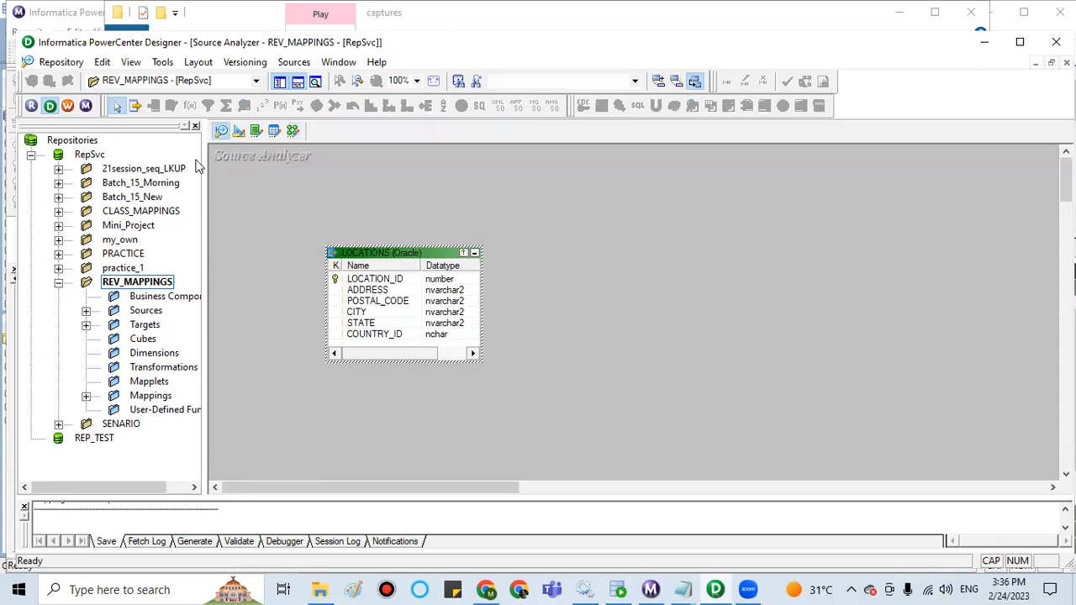
{"action": "right_click", "coordinate": [314, 178]}
{"action": "left_click", "coordinate": [343, 204]}
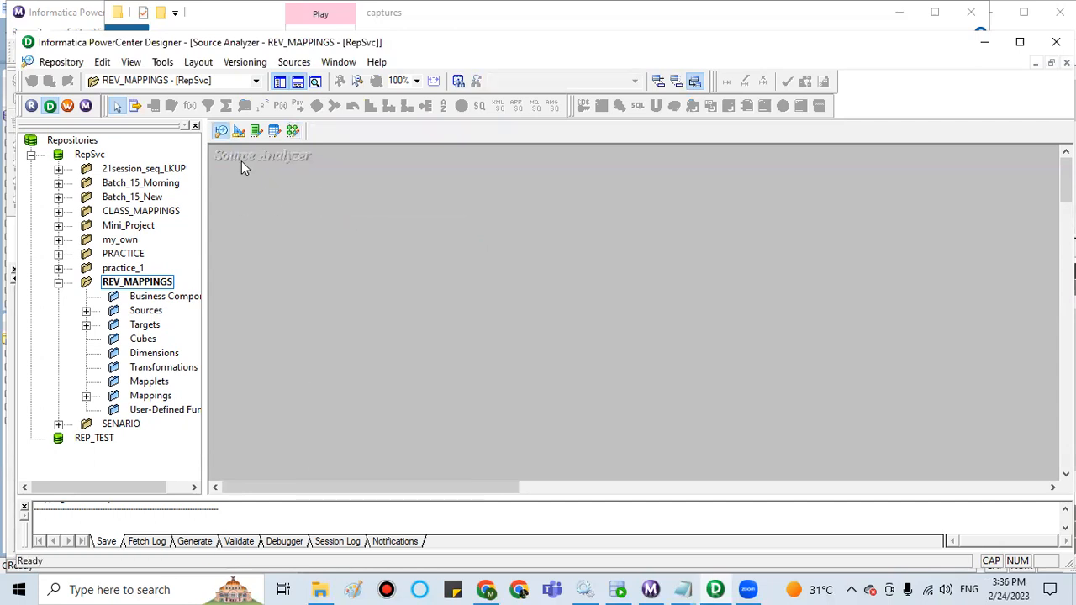
{"action": "left_click", "coordinate": [239, 130]}
{"action": "right_click", "coordinate": [355, 208]}
{"action": "left_click", "coordinate": [395, 234]}
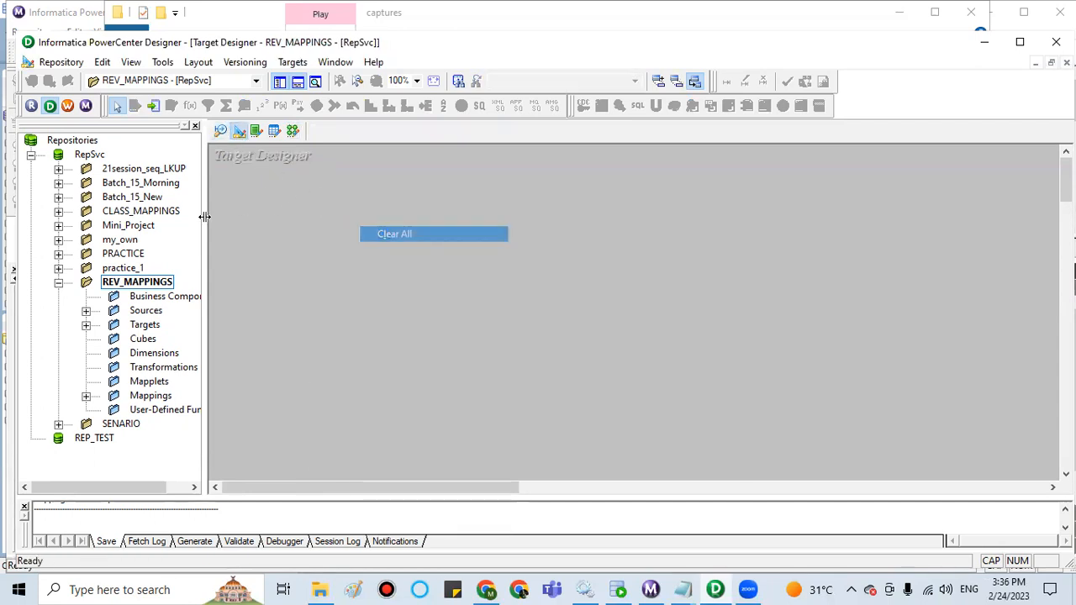
Step: Start a database import in the Source Analyzer and connect to ODBC_OT_SRC_DEV10 by entering the account password
{"action": "left_click", "coordinate": [222, 133]}
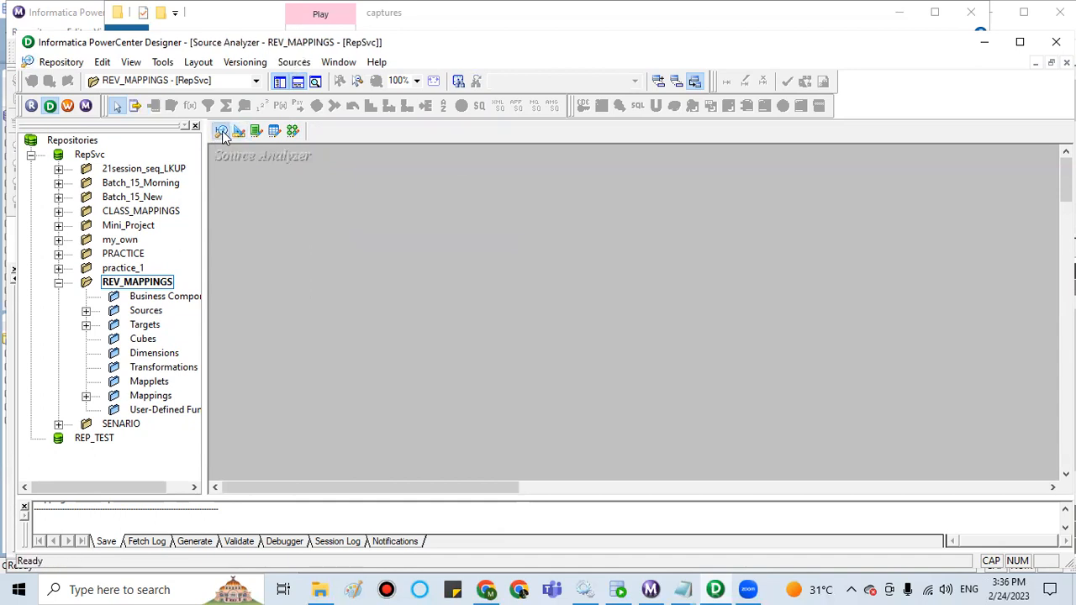
{"action": "left_click", "coordinate": [294, 62]}
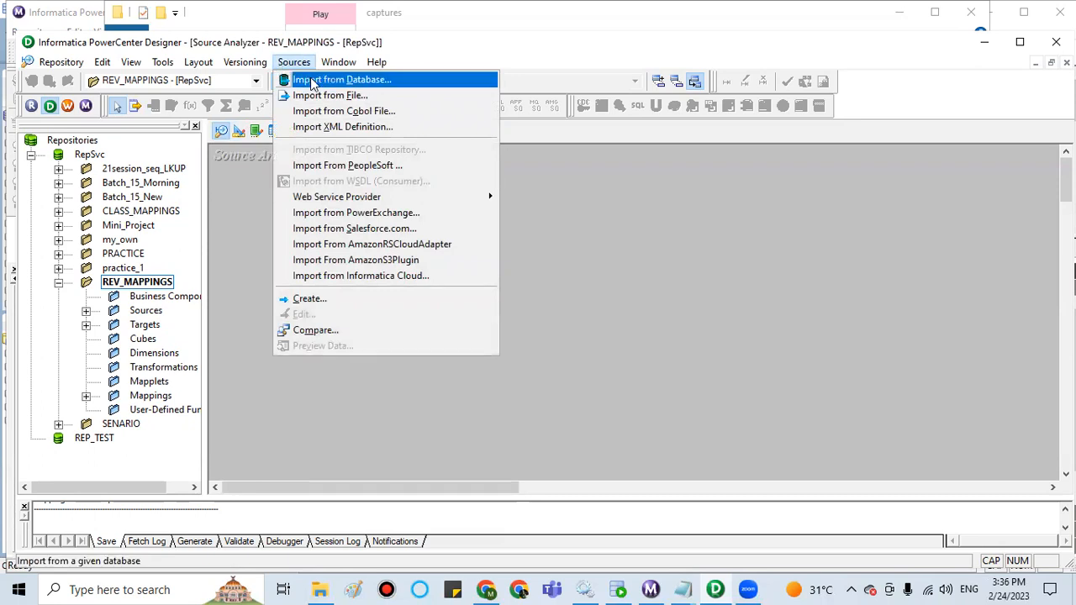
{"action": "left_click", "coordinate": [311, 80]}
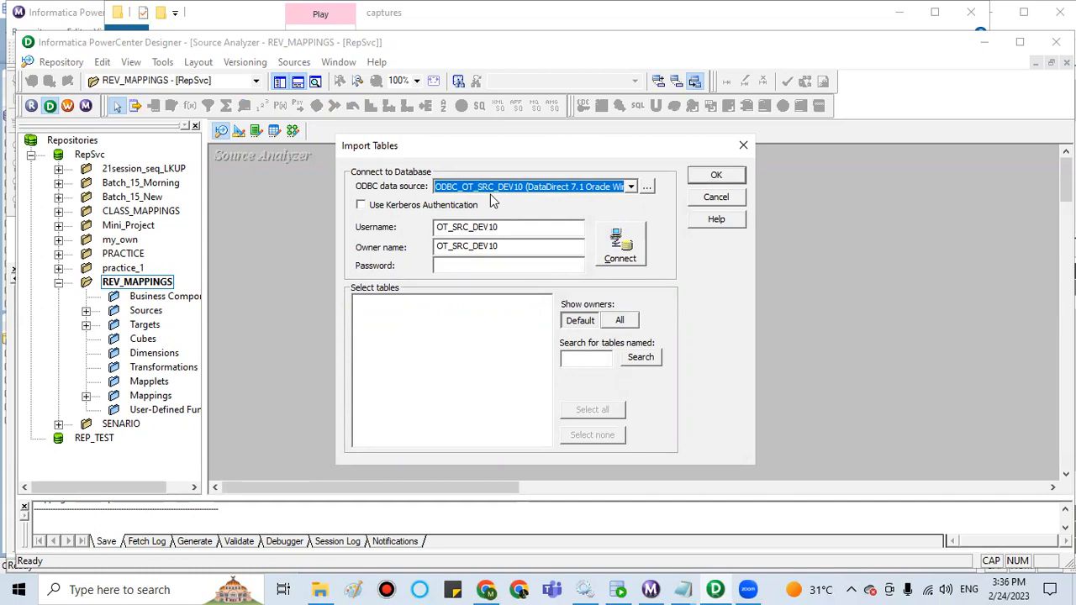
{"action": "left_click", "coordinate": [451, 265]}
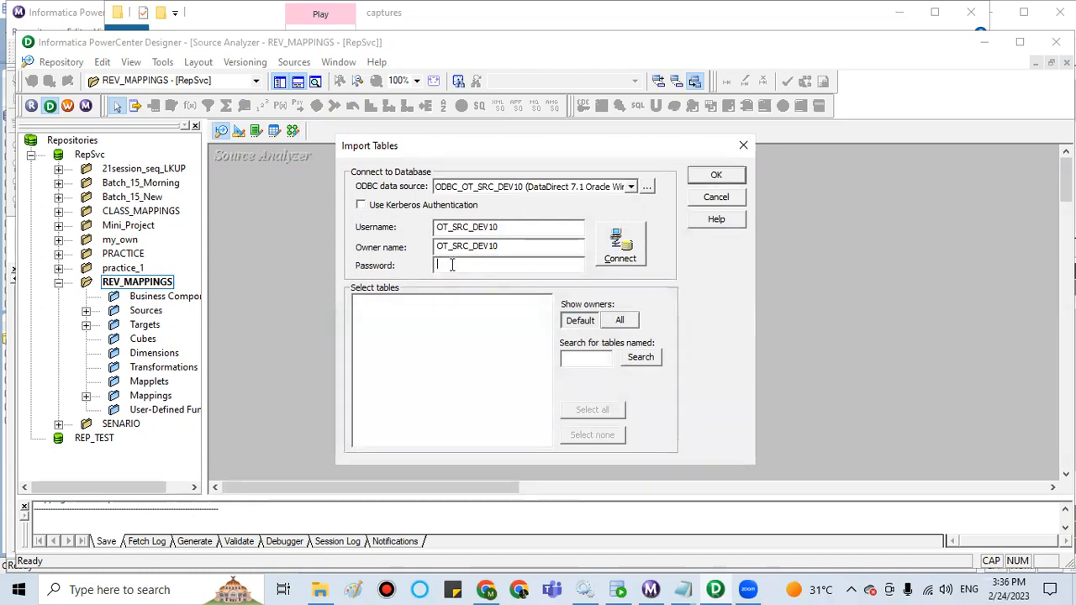
{"action": "type", "text": "*****"}
{"action": "key", "text": "Return"}
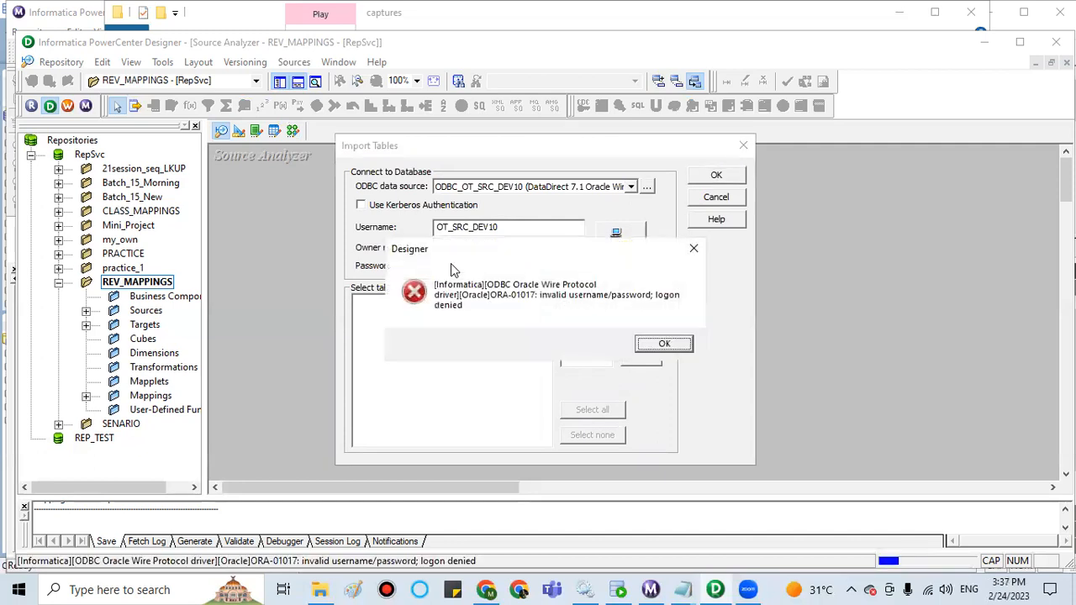
{"action": "left_click", "coordinate": [665, 345]}
{"action": "left_click_drag", "start_coordinate": [476, 263], "coordinate": [412, 267]}
{"action": "type", "text": "*****"}
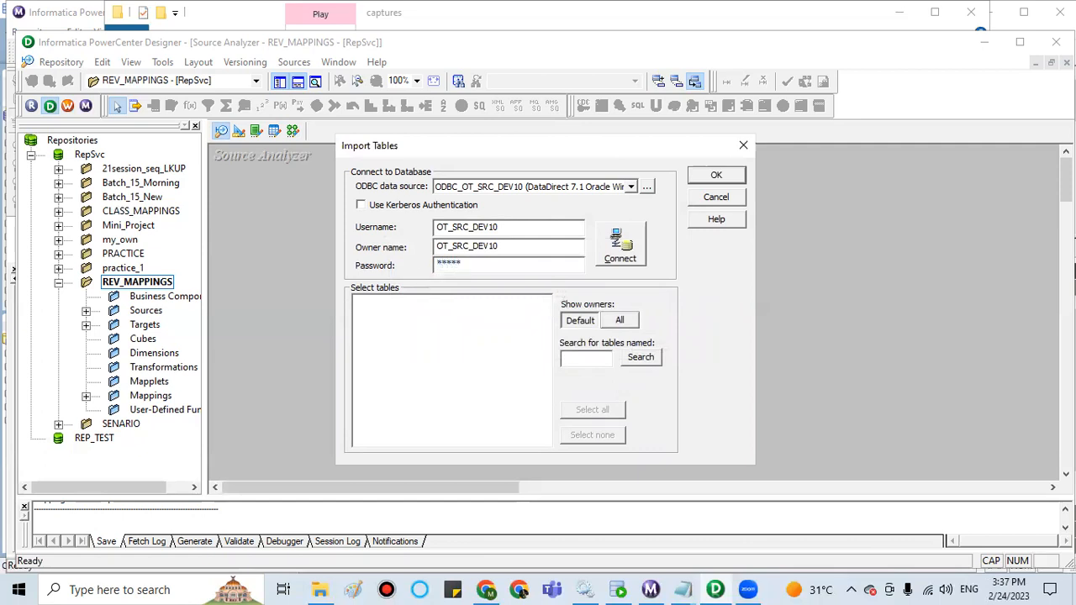
{"action": "left_click", "coordinate": [605, 260]}
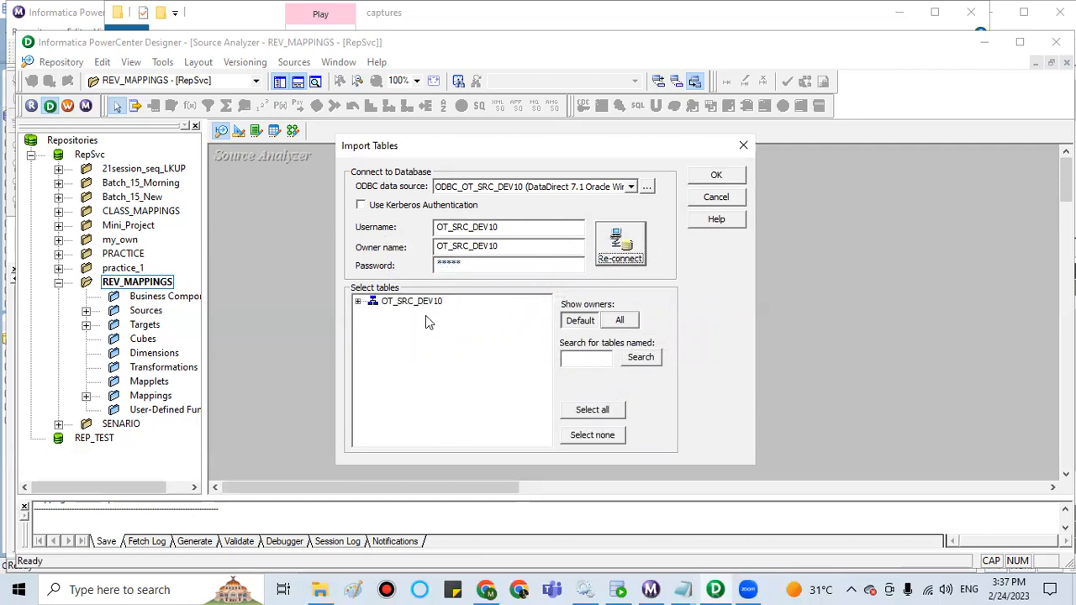
Step: Import the SRC_EMPLOYEES10 table from the OT_SRC_DEV10 tables as a source definition
{"action": "left_click", "coordinate": [362, 303]}
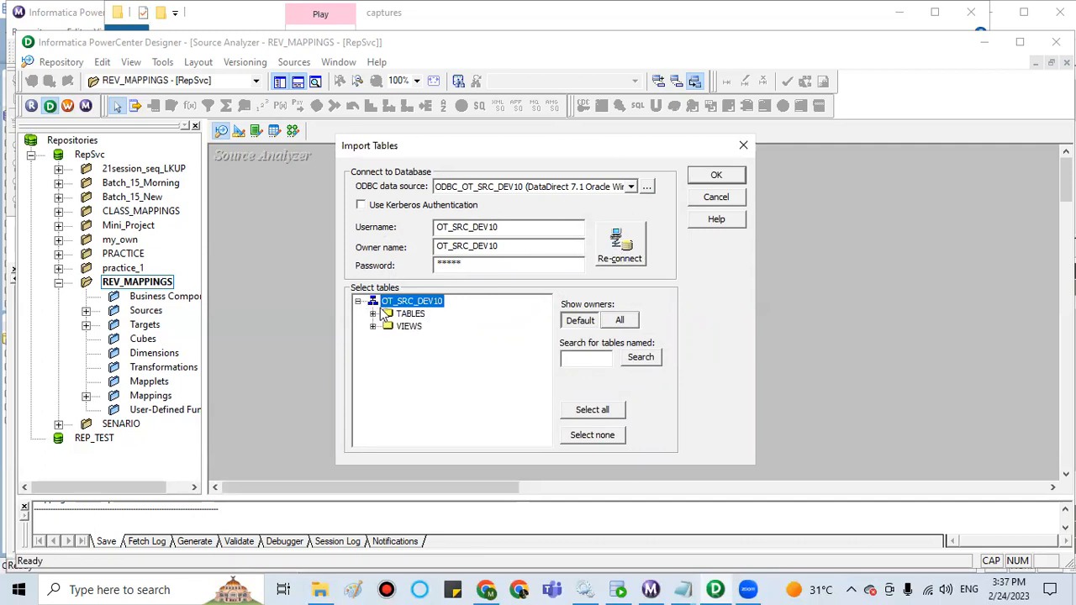
{"action": "left_click", "coordinate": [372, 314]}
{"action": "scroll", "coordinate": [433, 412], "scroll_direction": "down", "scroll_amount": 3}
{"action": "scroll", "coordinate": [437, 411], "scroll_direction": "down", "scroll_amount": 6}
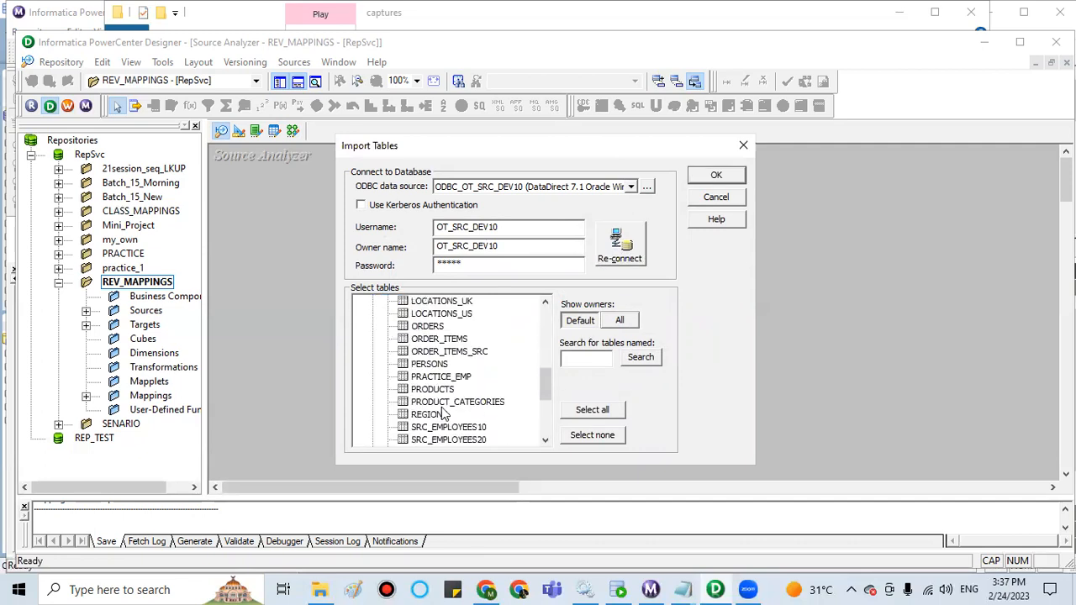
{"action": "left_click", "coordinate": [430, 389]}
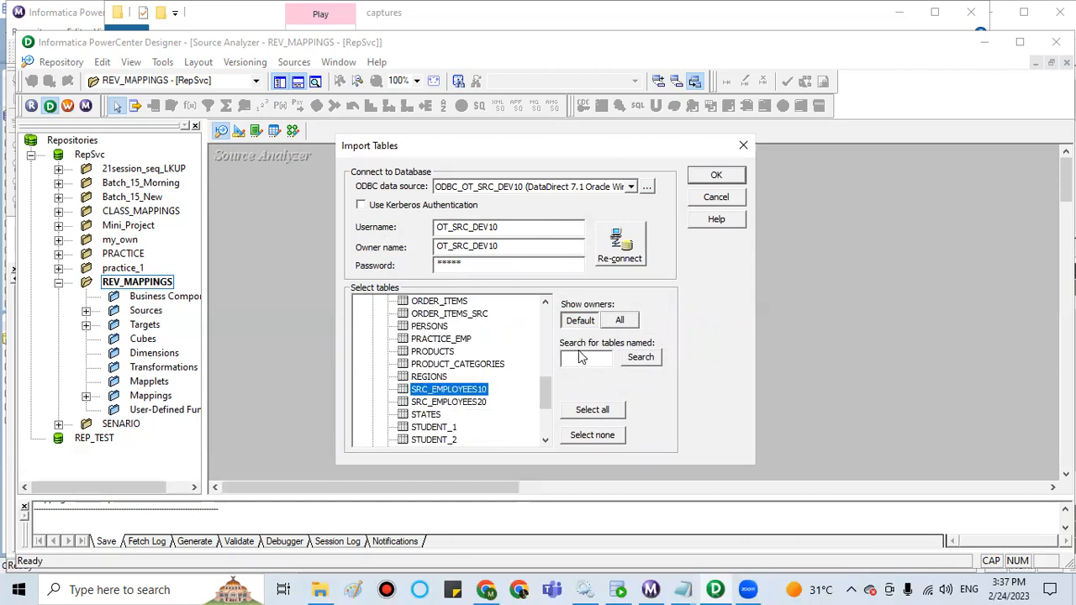
{"action": "left_click", "coordinate": [713, 177]}
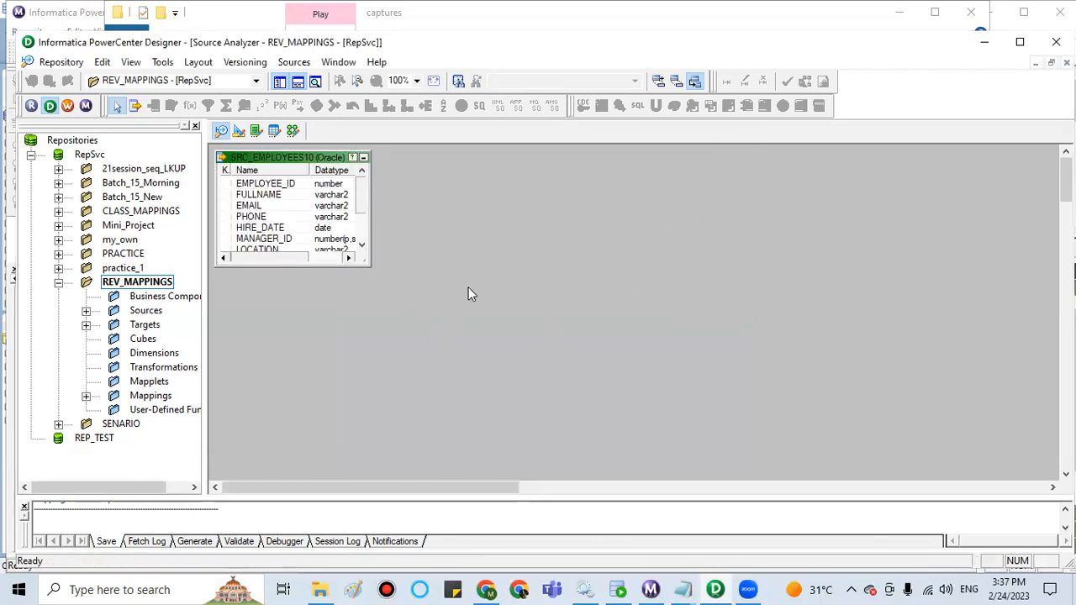
Step: Start a database import in the Target Designer with ODBC_OT_STG_DEV10 as the data source
{"action": "left_click", "coordinate": [240, 132]}
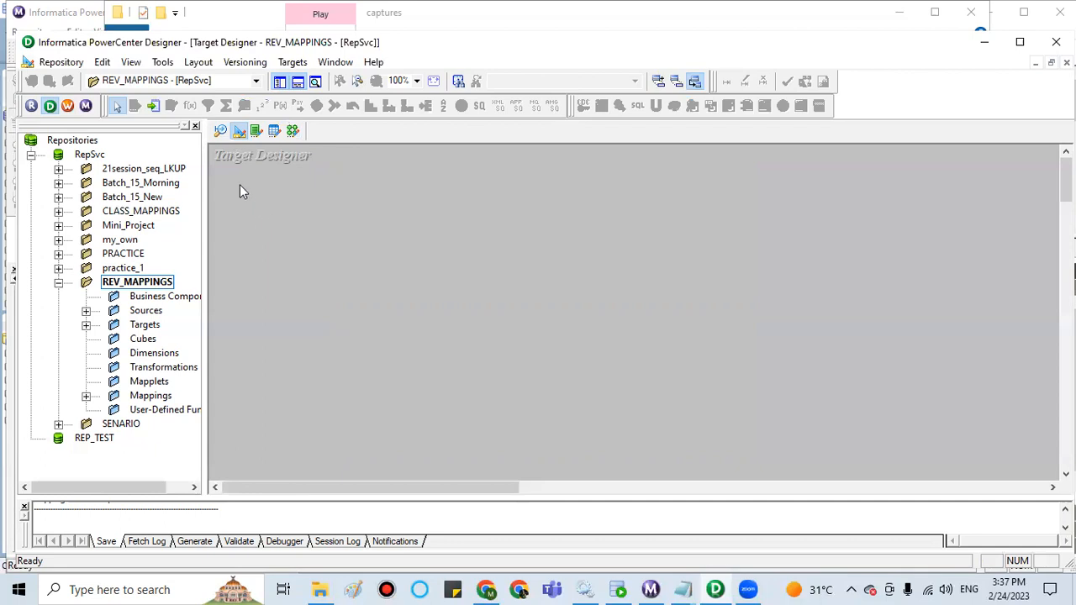
{"action": "left_click", "coordinate": [220, 132]}
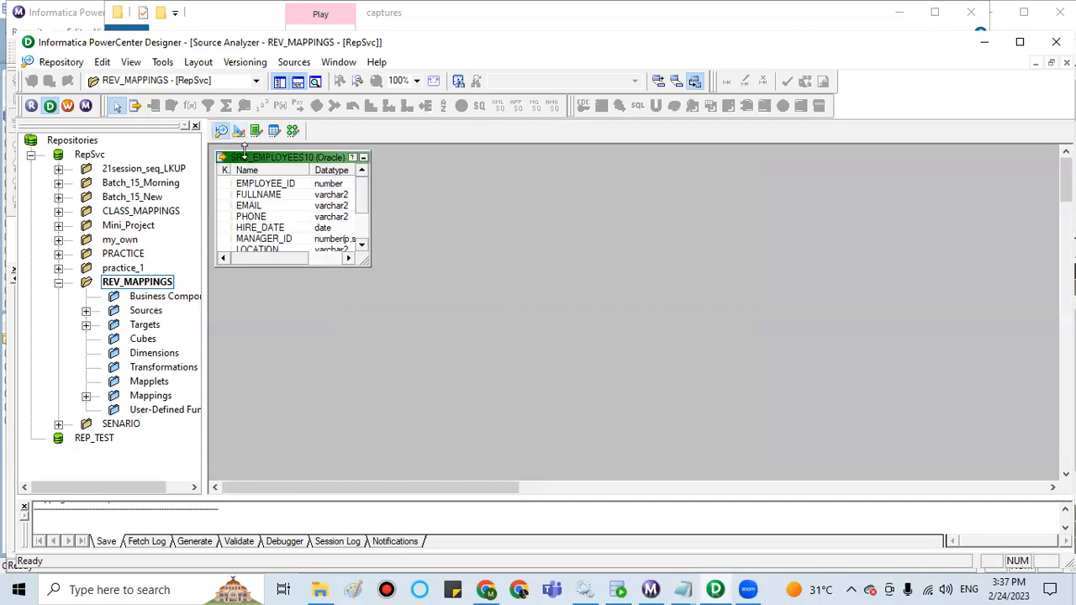
{"action": "left_click", "coordinate": [239, 132]}
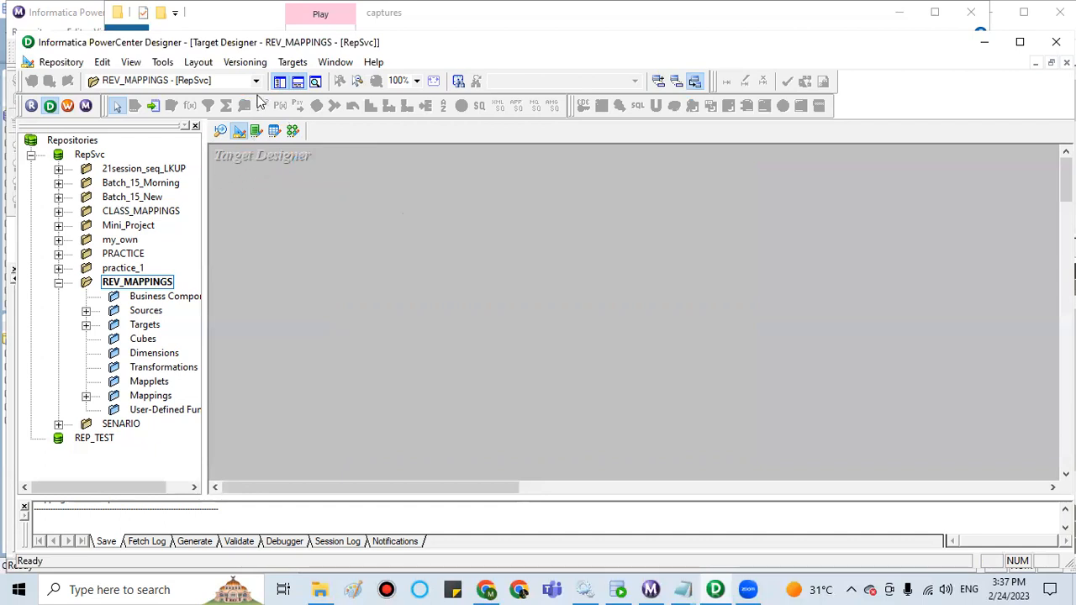
{"action": "left_click", "coordinate": [291, 64]}
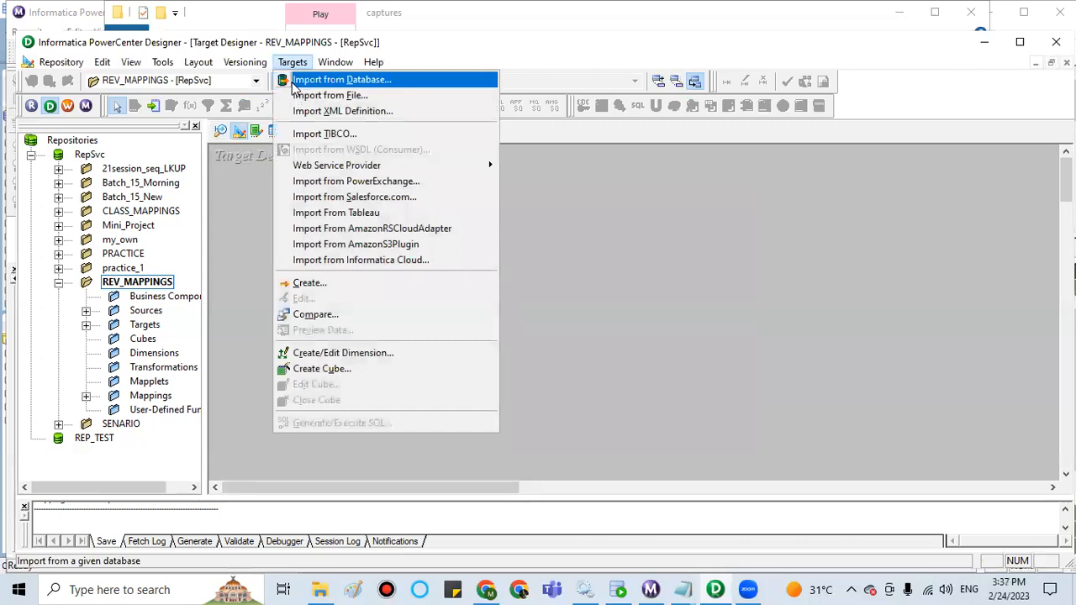
{"action": "left_click", "coordinate": [294, 84]}
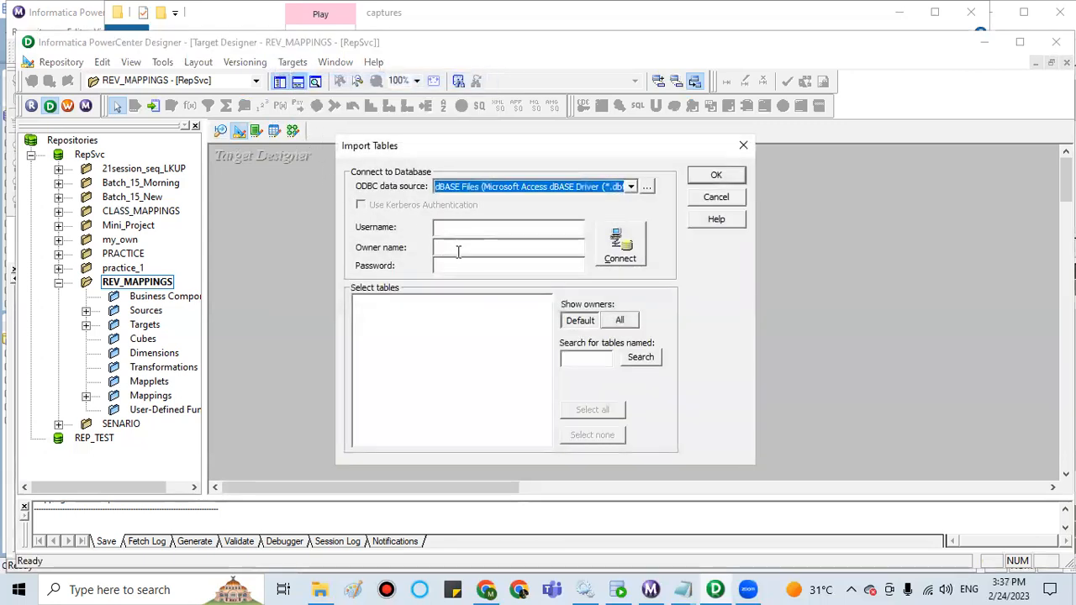
{"action": "left_click", "coordinate": [630, 187]}
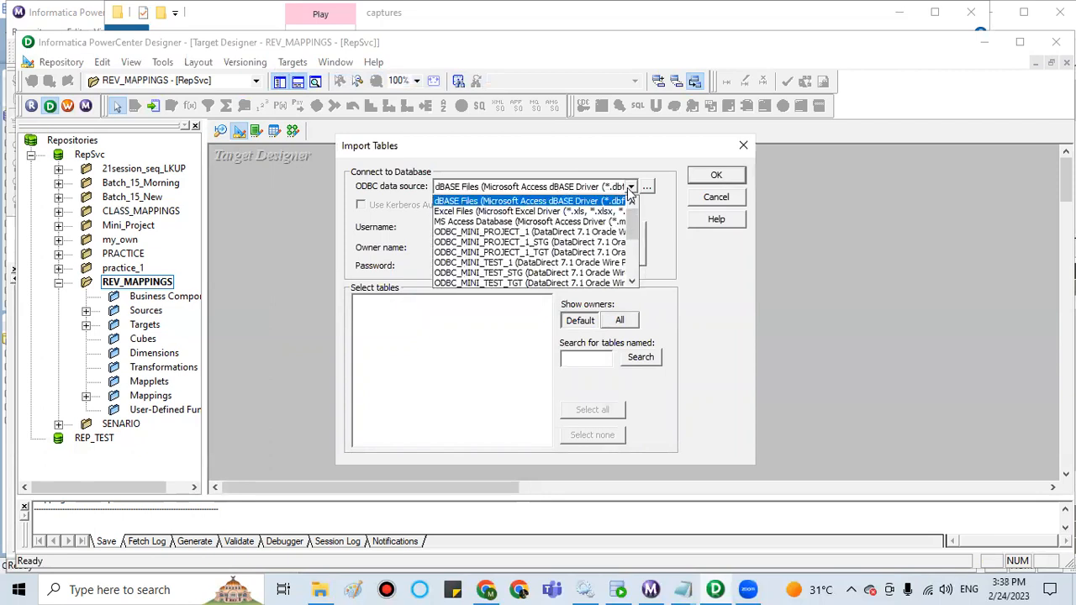
{"action": "scroll", "coordinate": [511, 270], "scroll_direction": "down", "scroll_amount": 3}
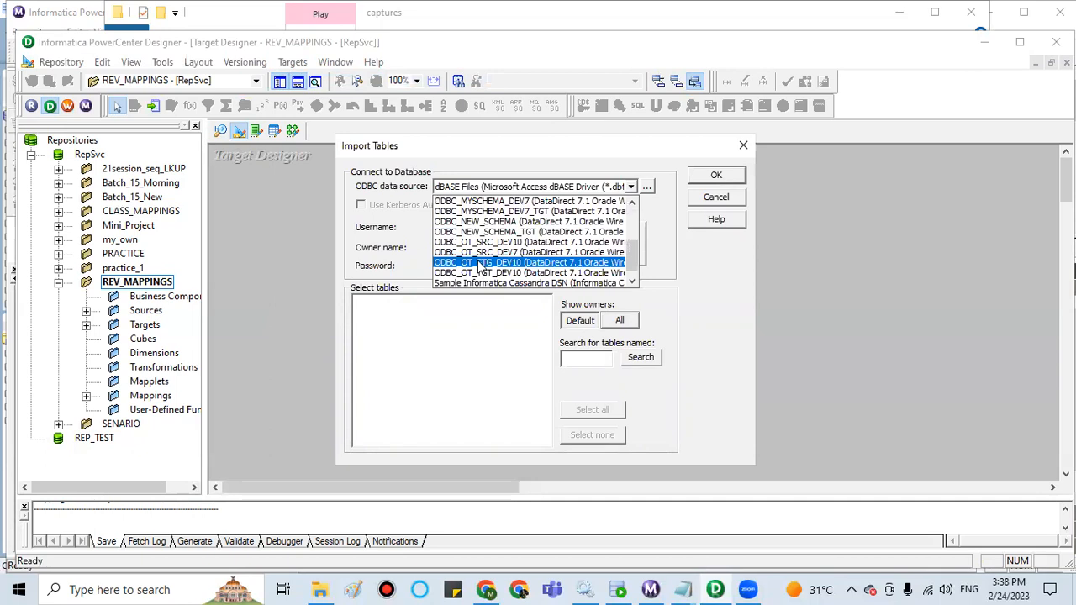
{"action": "left_click", "coordinate": [479, 263]}
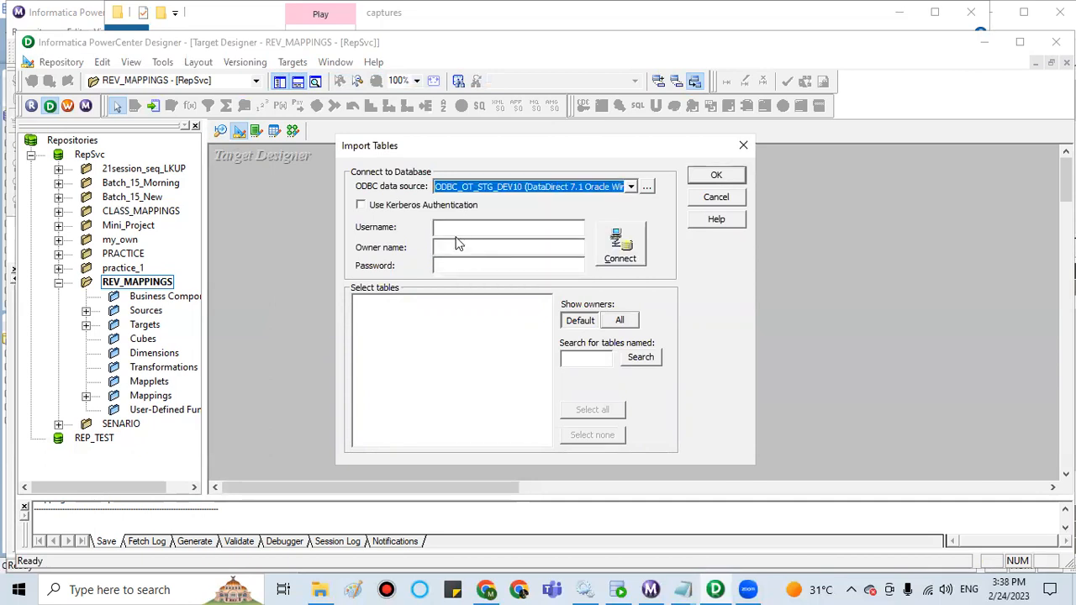
Step: Enter OT_STG_DEV10 as the username for the target database connection
{"action": "left_click", "coordinate": [453, 230]}
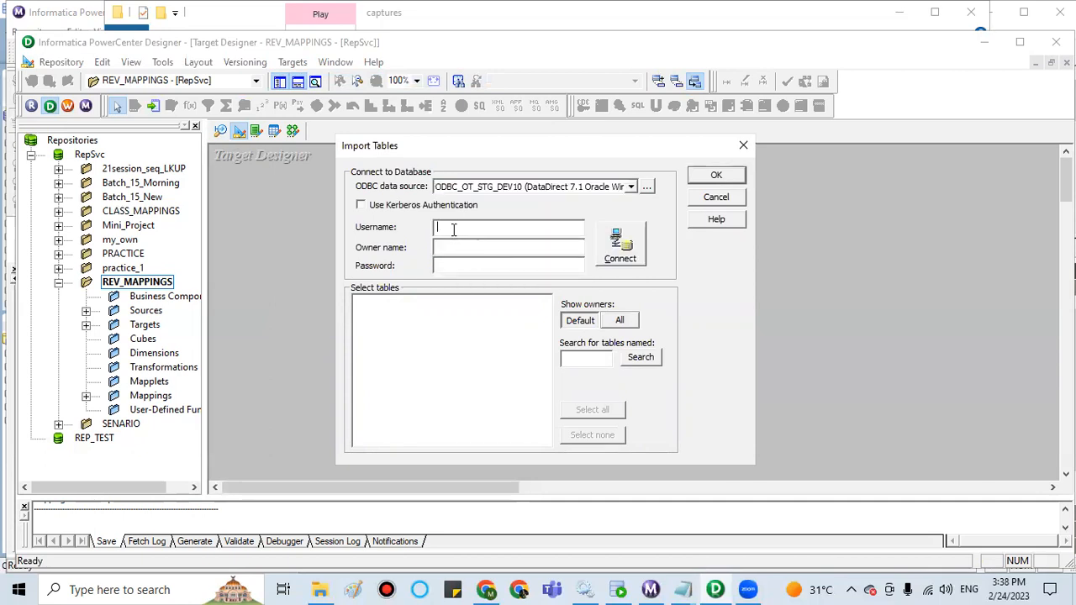
{"action": "type", "text": "o"}
{"action": "key", "text": "BackSpace"}
{"action": "type", "text": "OT_STGT"}
{"action": "key", "text": "BackSpace"}
{"action": "type", "text": "_DEV10"}
{"action": "left_click", "coordinate": [465, 251]}
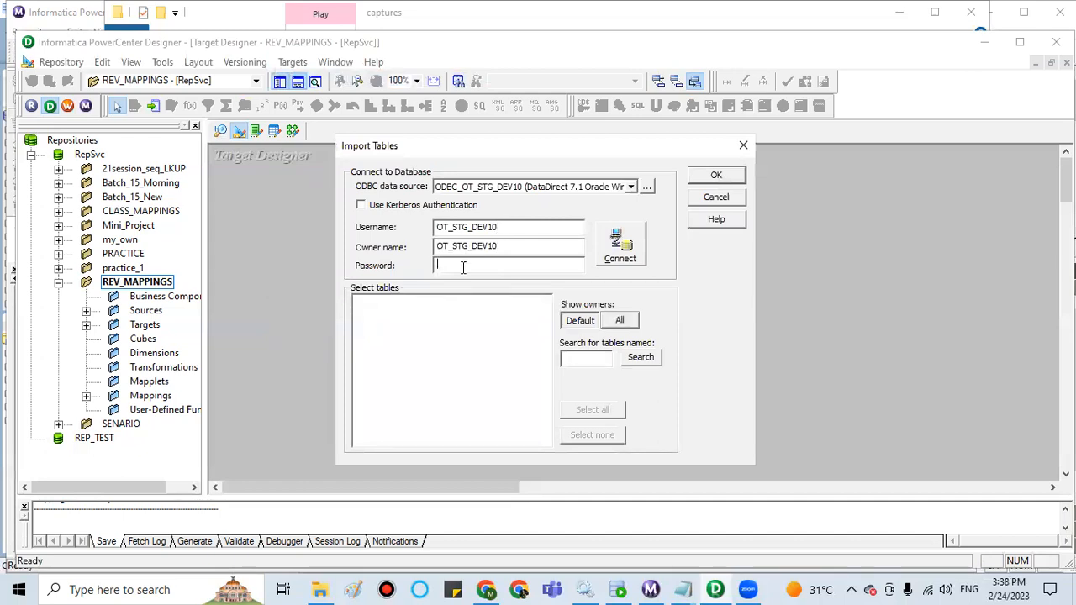
Step: Enter the account password for the staging database and connect to it
{"action": "type", "text": "*"}
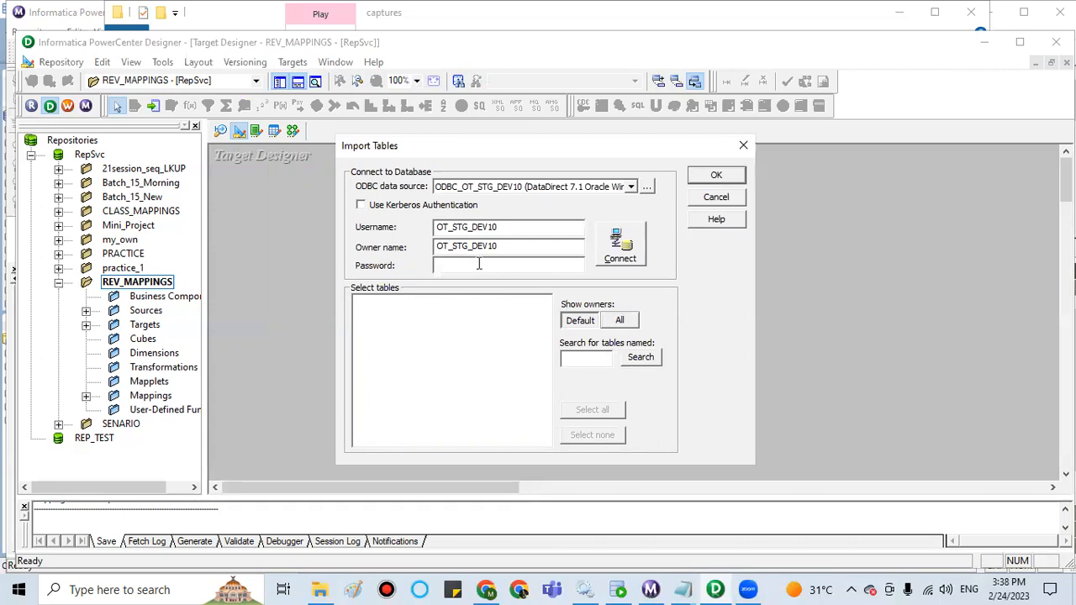
{"action": "left_click", "coordinate": [507, 248]}
{"action": "type", "text": "H"}
{"action": "key", "text": "BackSpace"}
{"action": "left_click", "coordinate": [462, 267]}
{"action": "key", "text": "BackSpace"}
{"action": "type", "text": "*****"}
{"action": "left_click", "coordinate": [604, 241]}
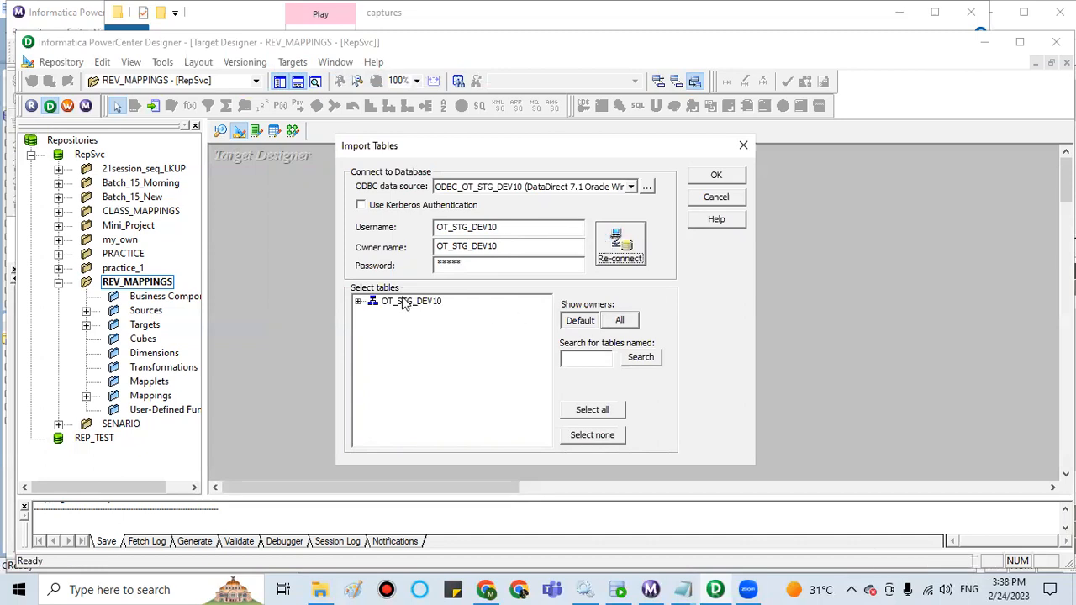
Step: Select the STG_EMPLOYEES10 table from the OT_STG_DEV10 tables for the target import
{"action": "left_click", "coordinate": [358, 301]}
{"action": "left_click", "coordinate": [373, 315]}
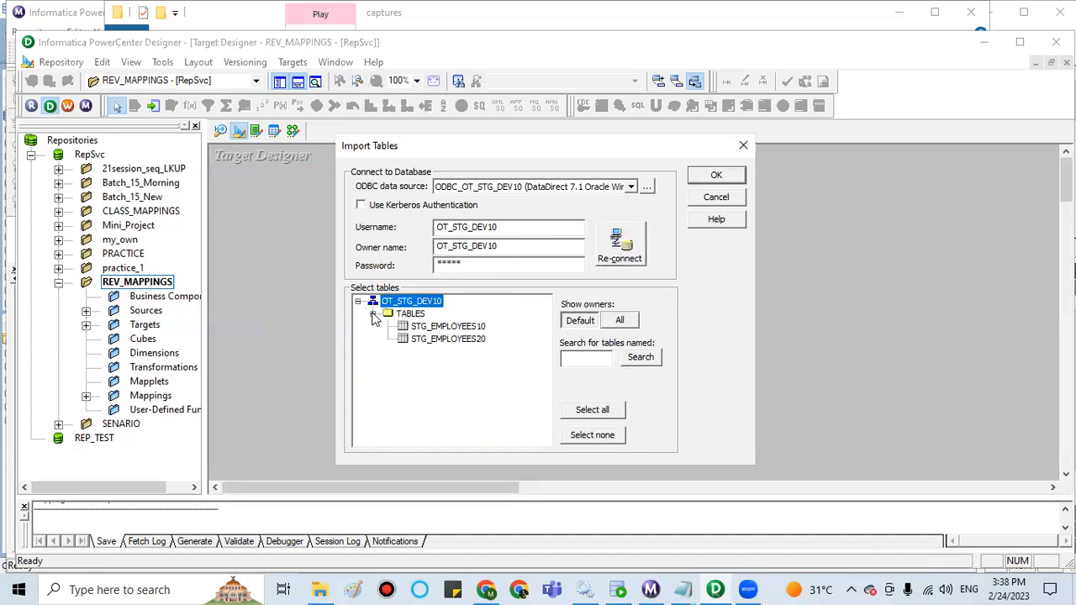
{"action": "left_click", "coordinate": [459, 328]}
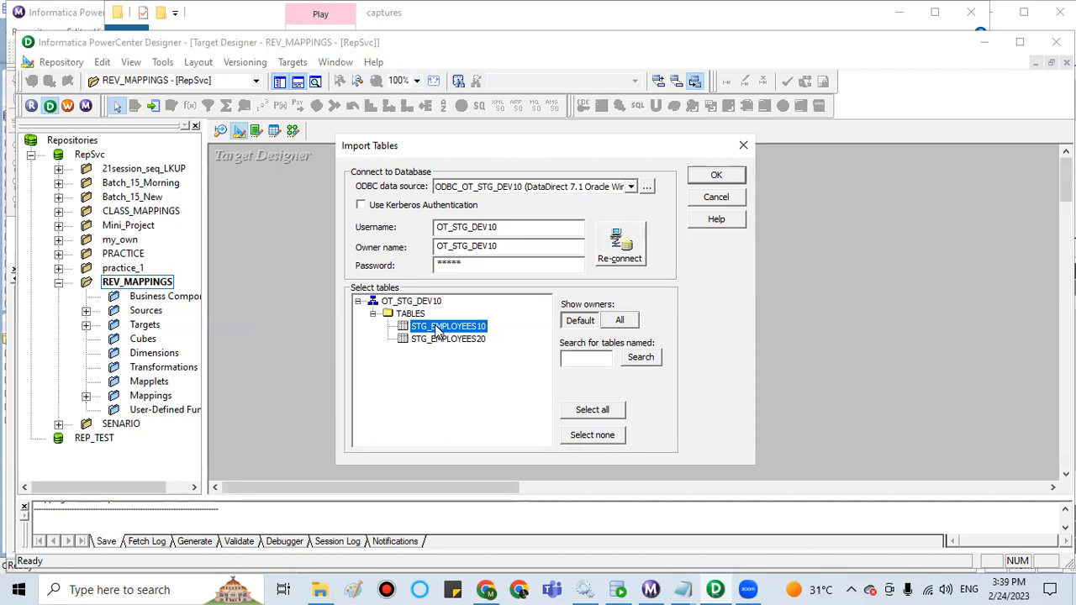
Step: Switch to Oracle SQL Developer and connect to the OT_STG_DEV10 database by entering the account password
{"action": "left_click", "coordinate": [619, 589]}
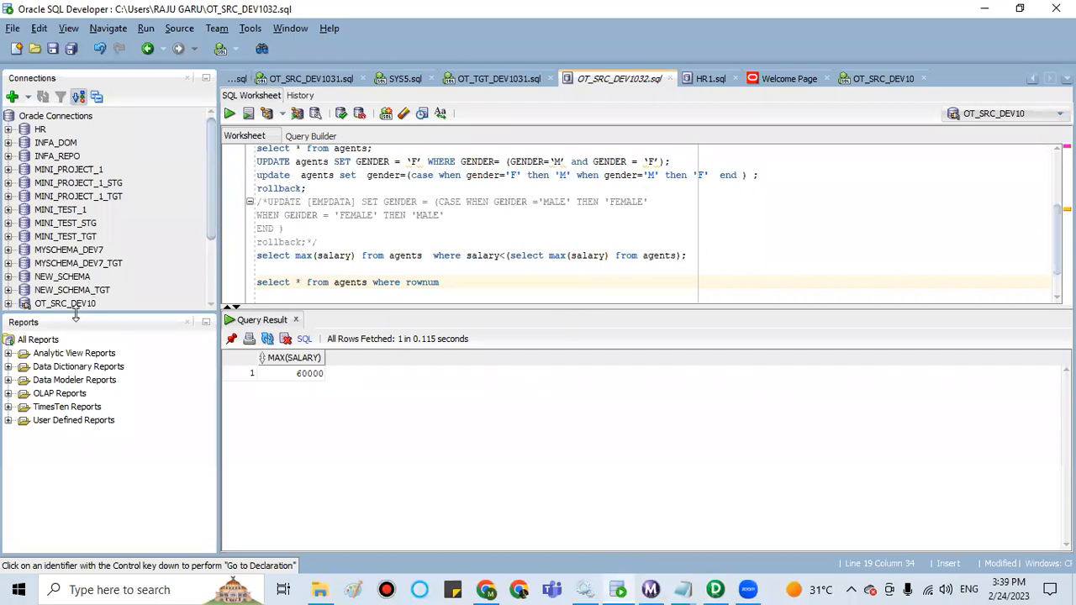
{"action": "left_click_drag", "start_coordinate": [213, 229], "coordinate": [213, 287]}
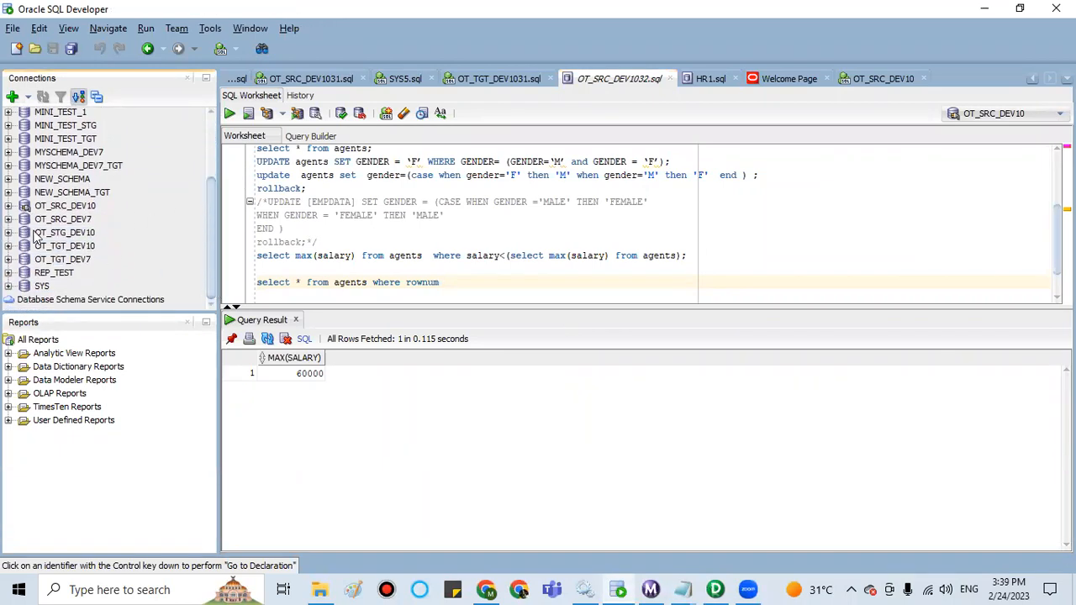
{"action": "left_click", "coordinate": [8, 233]}
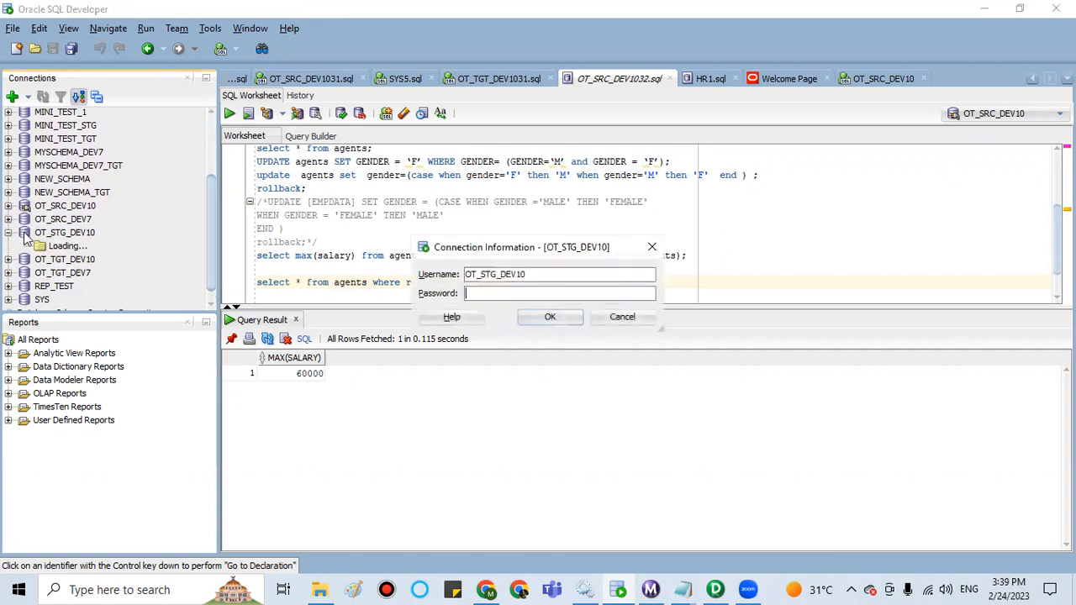
{"action": "left_click", "coordinate": [496, 293]}
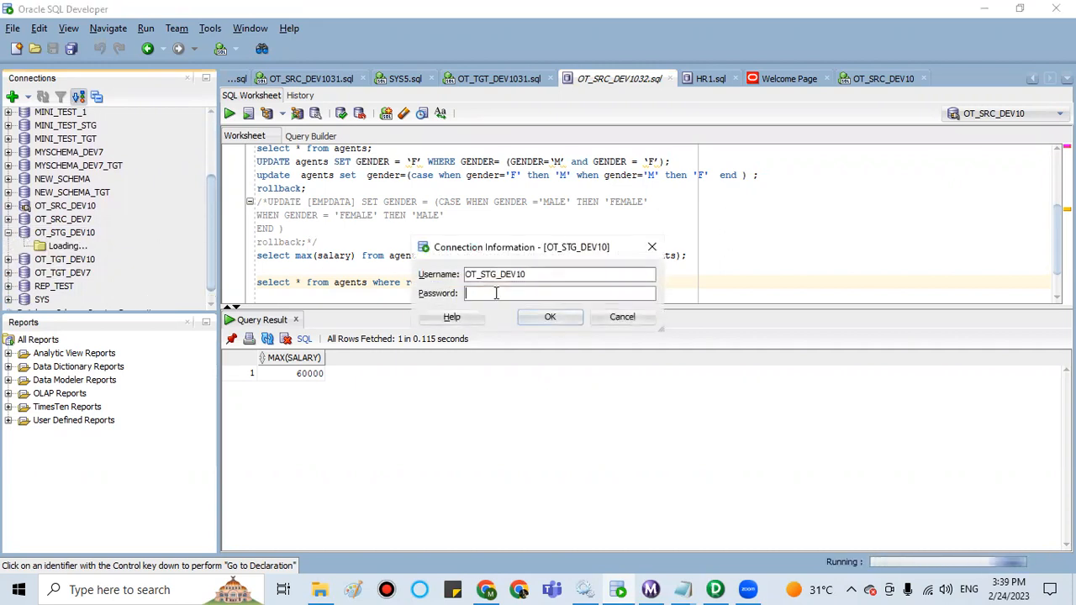
{"action": "type", "text": "•••••"}
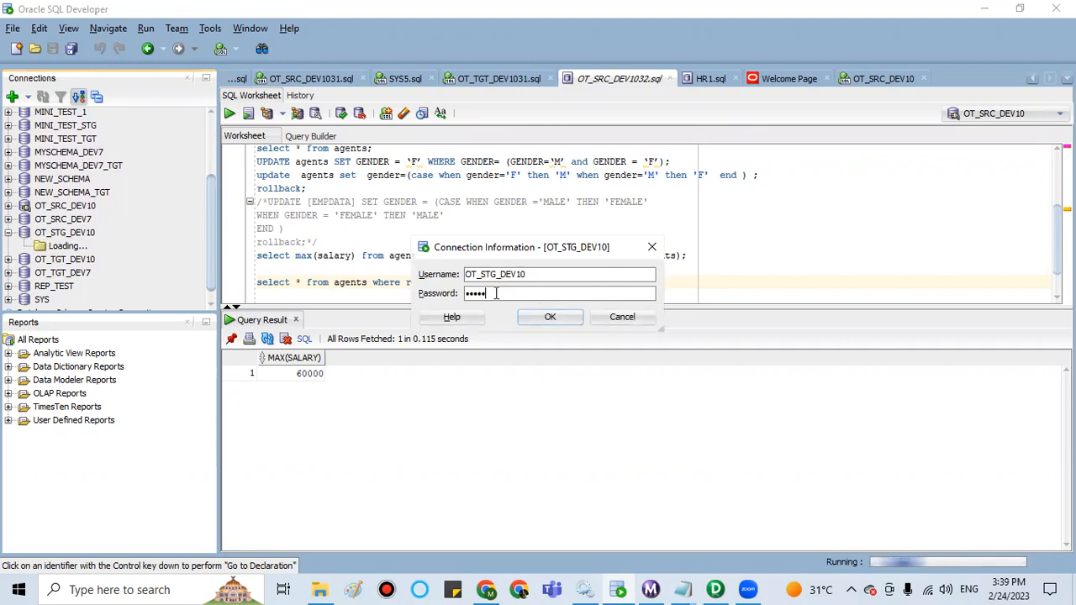
{"action": "left_click", "coordinate": [547, 316]}
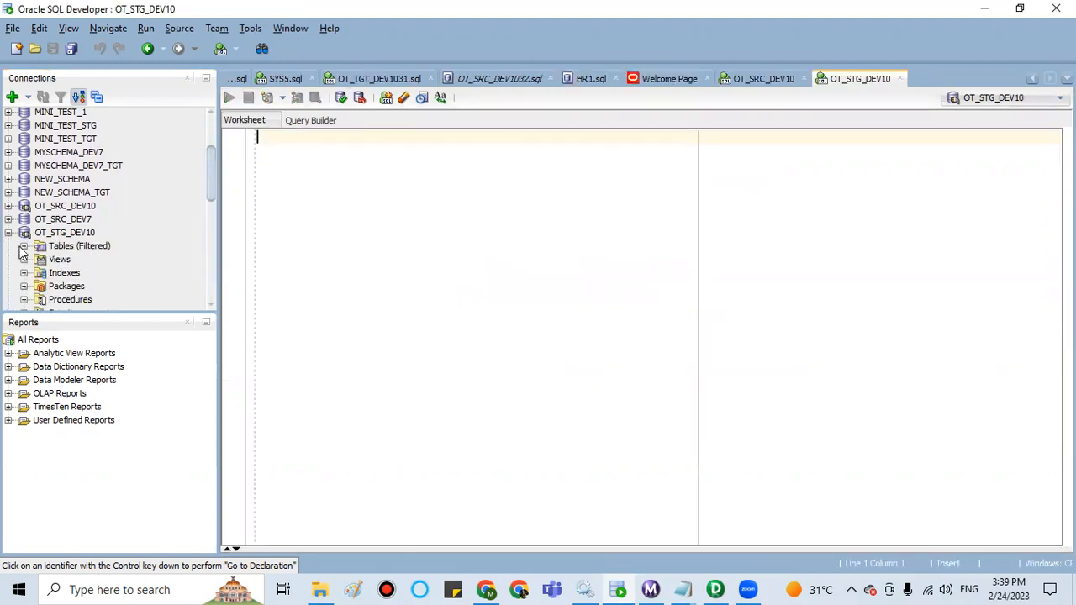
Step: Examine the columns and data types of the STG_EMPLOYEES10 table in the OT_STG_DEV10 connection
{"action": "left_click", "coordinate": [24, 245]}
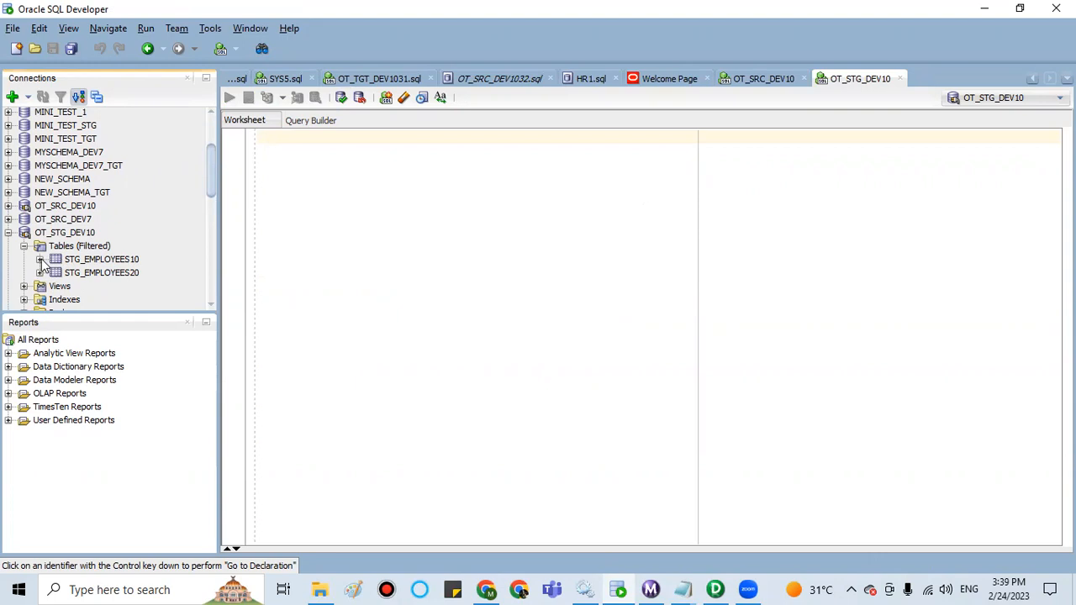
{"action": "left_click", "coordinate": [40, 260]}
{"action": "left_click", "coordinate": [80, 261]}
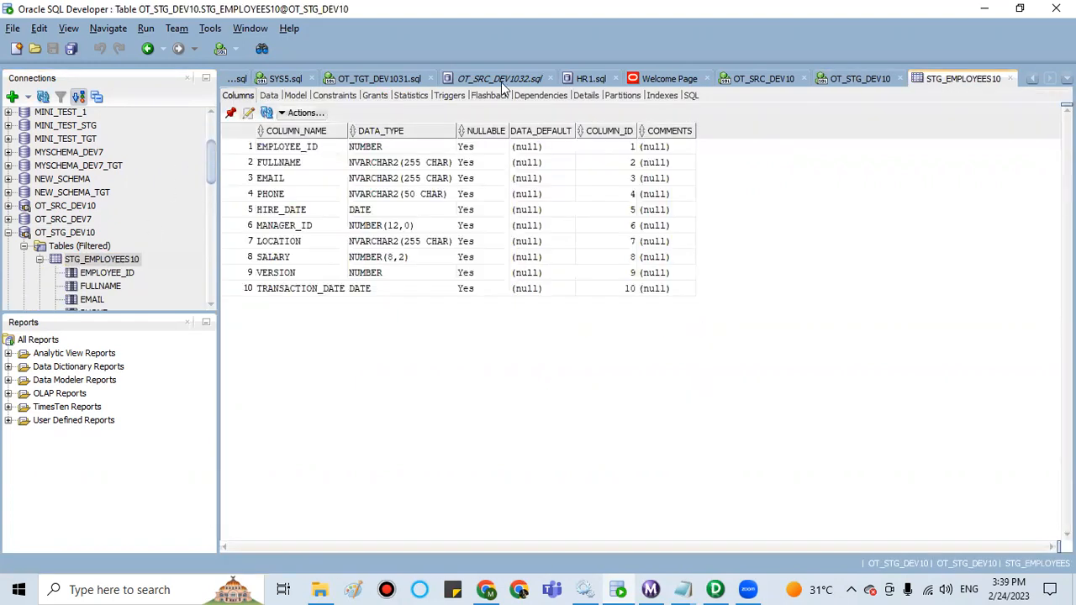
{"action": "left_click", "coordinate": [857, 79]}
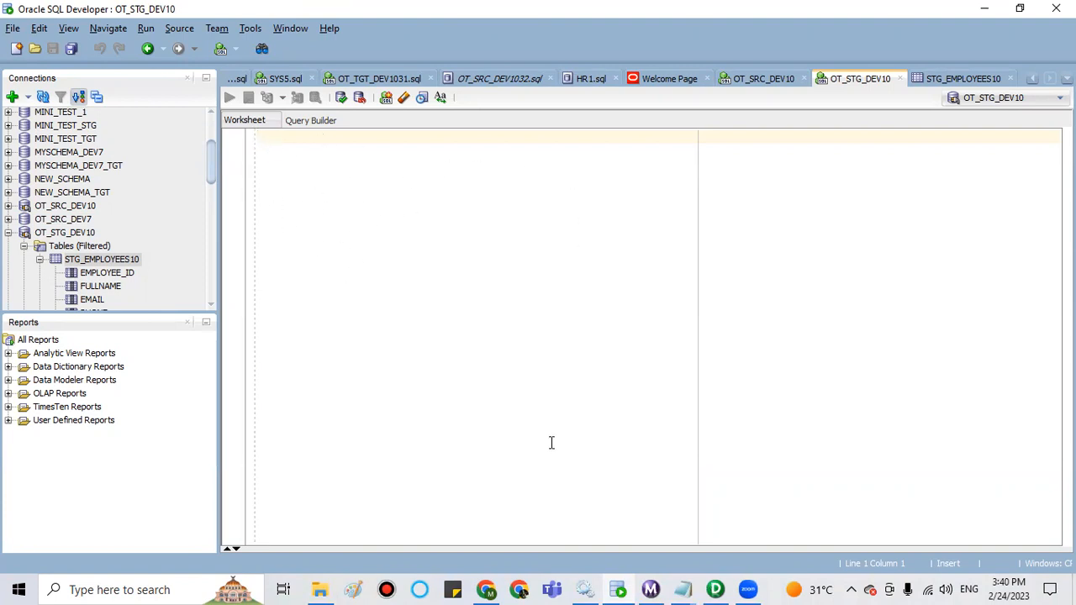
{"action": "left_click", "coordinate": [40, 261]}
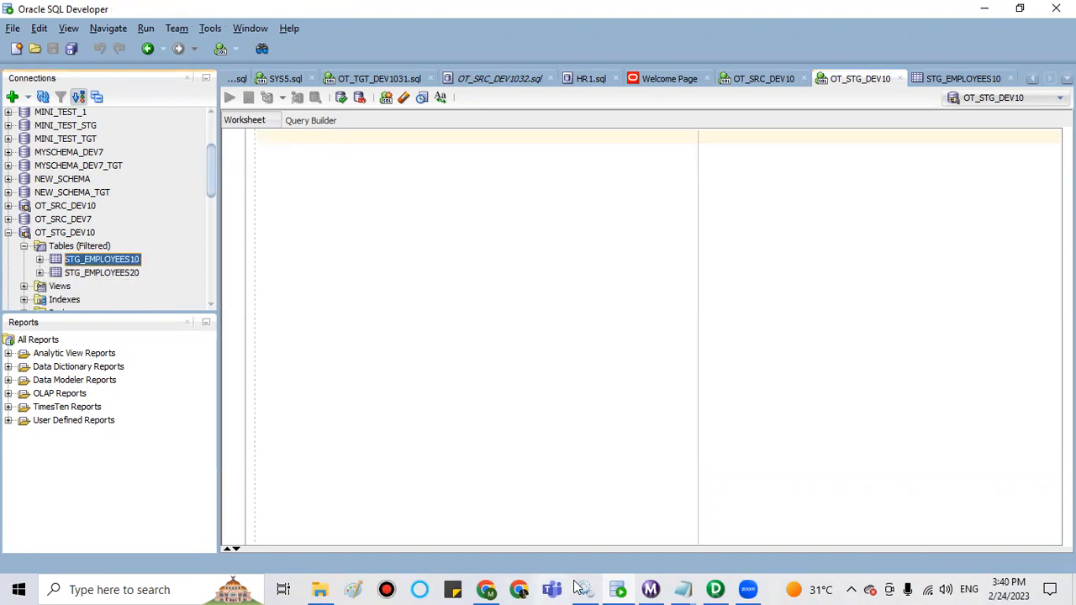
Step: Return to Informatica PowerCenter Designer, import the selected STG_EMPLOYEES10 table as a target definition, and enlarge it to show all its columns
{"action": "left_click", "coordinate": [715, 589]}
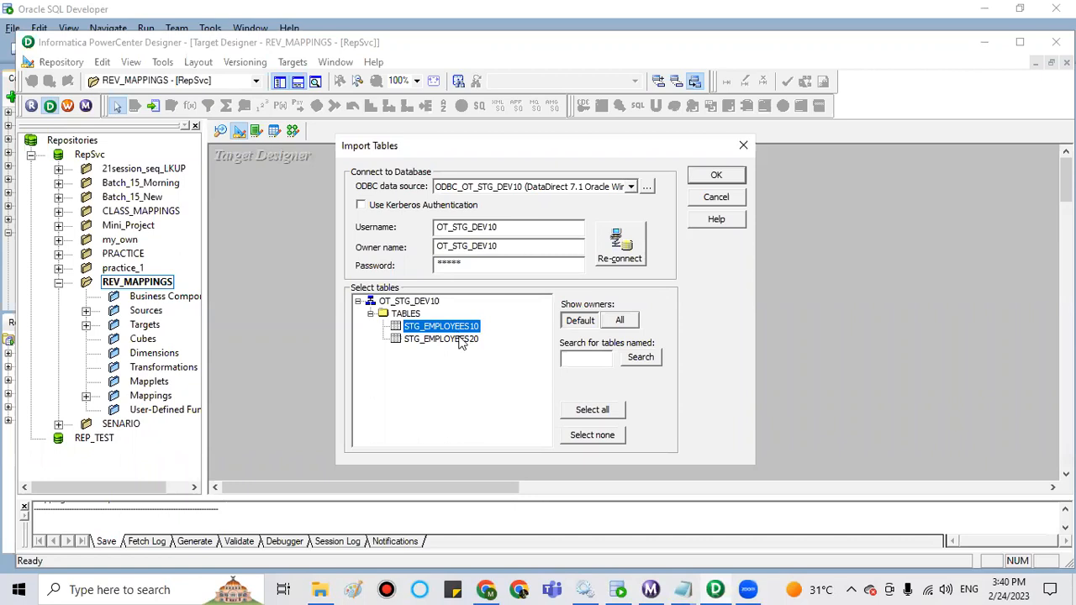
{"action": "left_click", "coordinate": [617, 589]}
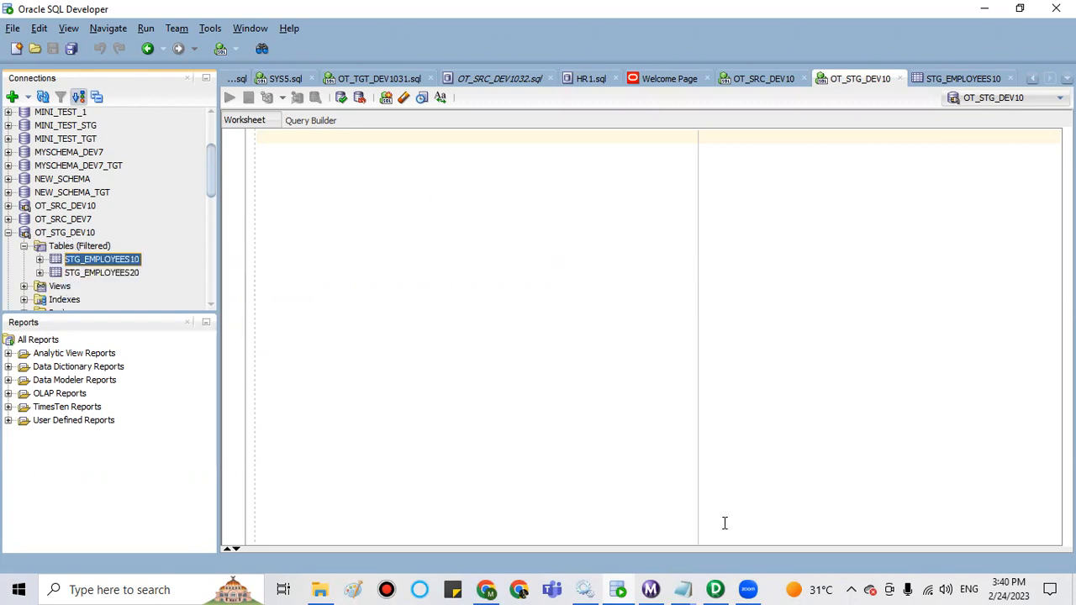
{"action": "left_click", "coordinate": [716, 589]}
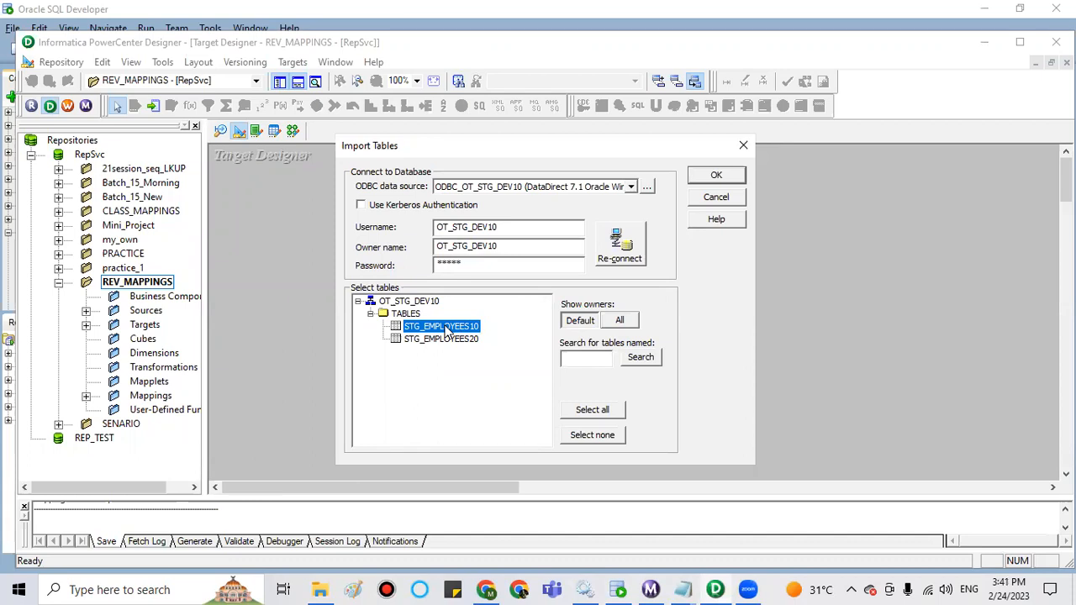
{"action": "left_click", "coordinate": [716, 176]}
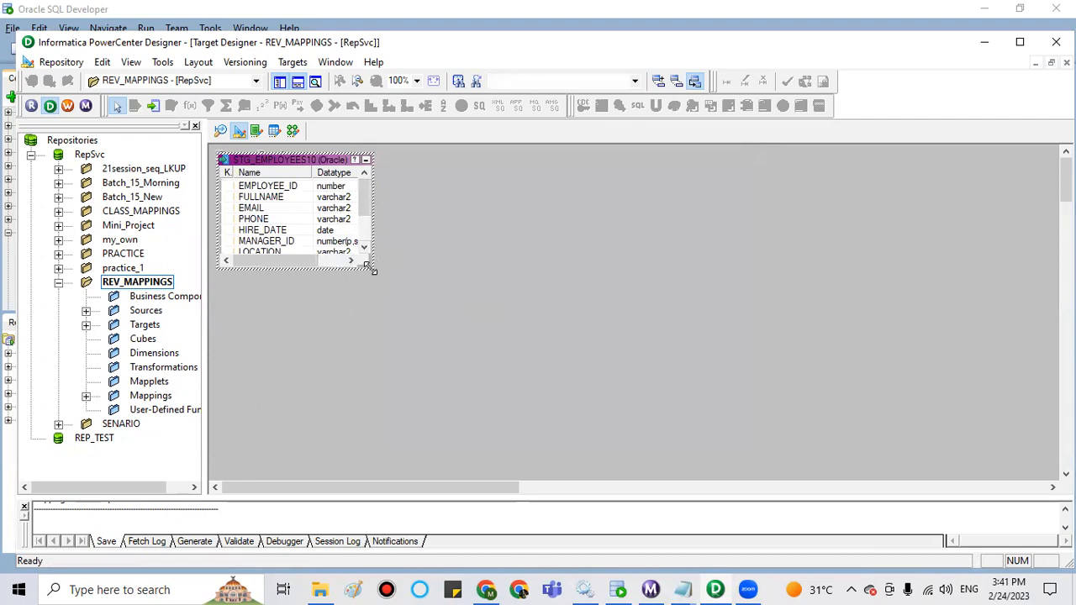
{"action": "left_click_drag", "start_coordinate": [373, 271], "coordinate": [408, 298]}
{"action": "left_click", "coordinate": [220, 131]}
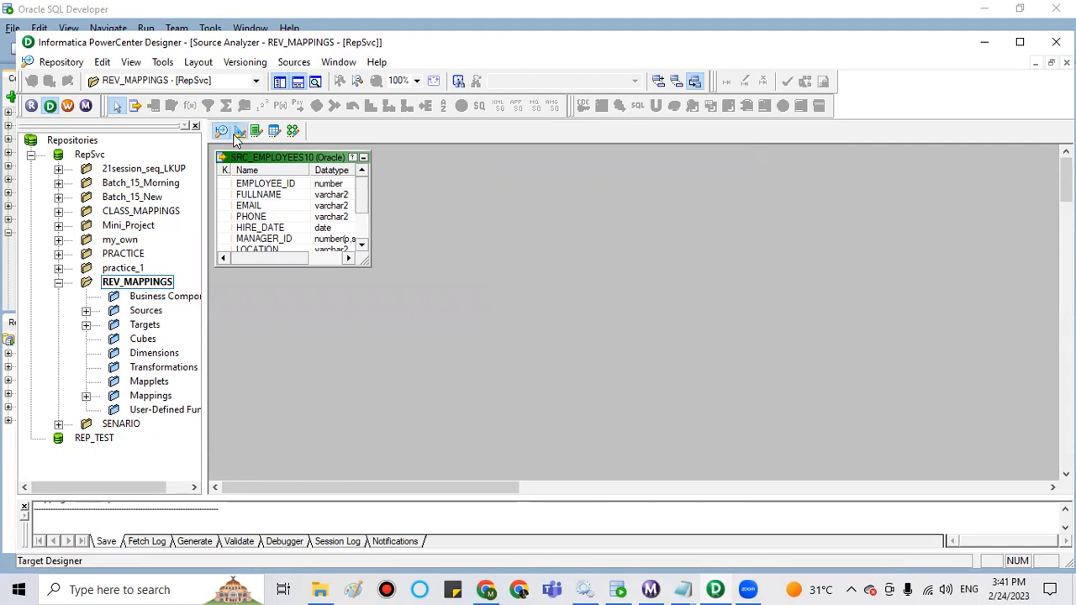
{"action": "left_click", "coordinate": [238, 133]}
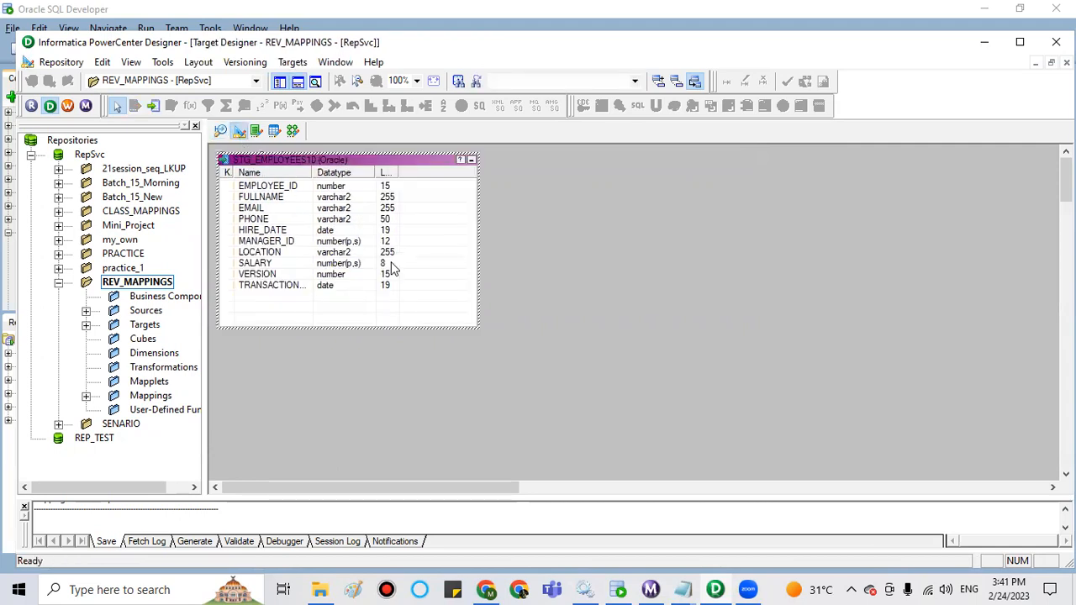
Step: Add the SRC_EMPLOYEES10 source from ODBC_OT_SRC_DEV10 to the m_INCREMENTAL_LOAD_SRC_to_STG mapping in the Mapping Designer
{"action": "left_click", "coordinate": [293, 130]}
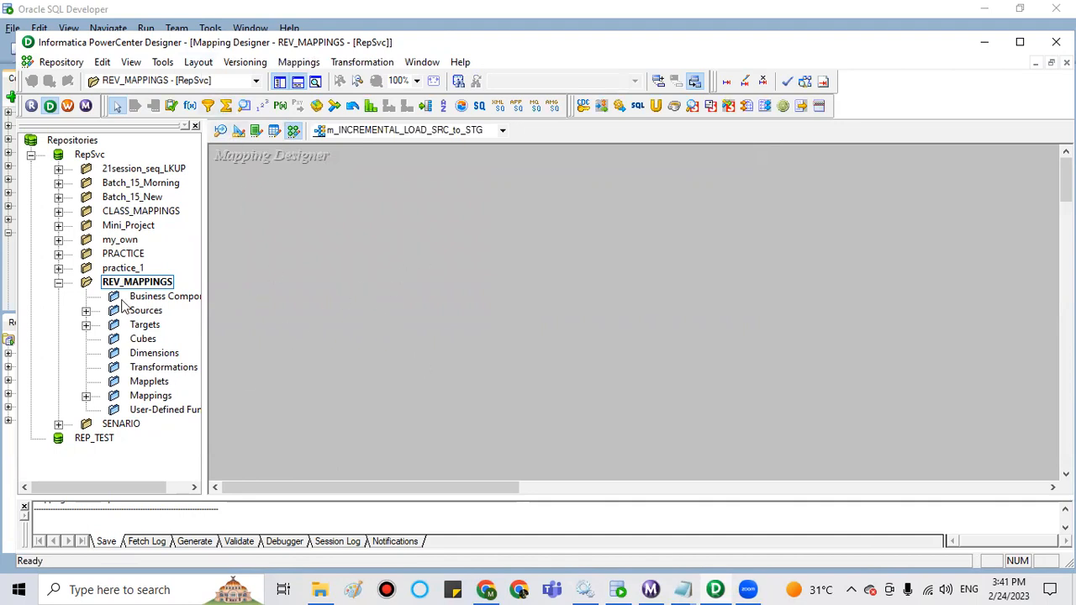
{"action": "left_click", "coordinate": [86, 311]}
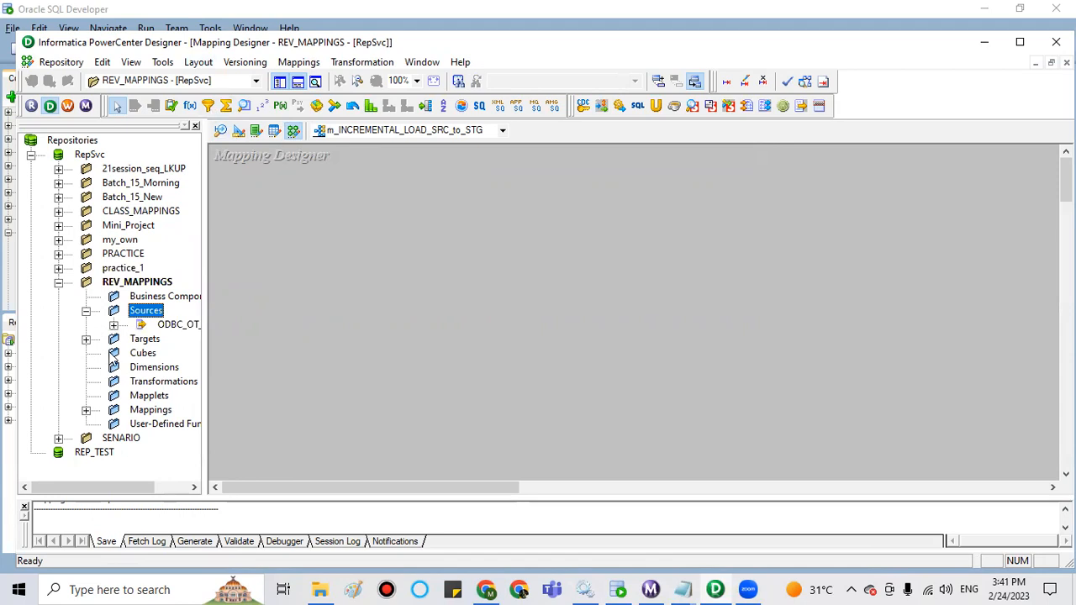
{"action": "left_click_drag", "start_coordinate": [61, 486], "coordinate": [74, 488]}
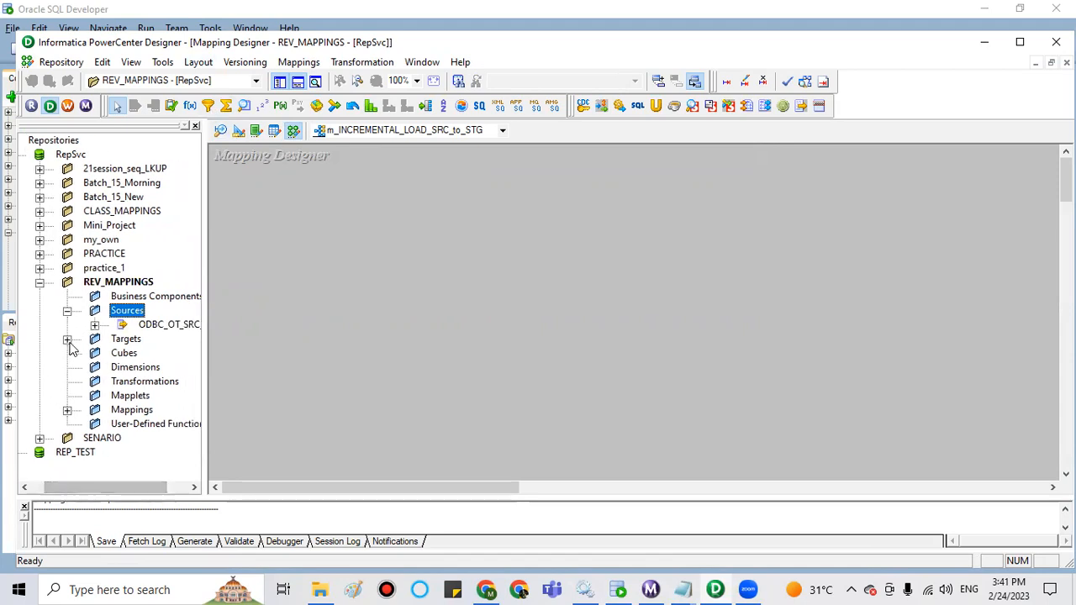
{"action": "left_click", "coordinate": [94, 326]}
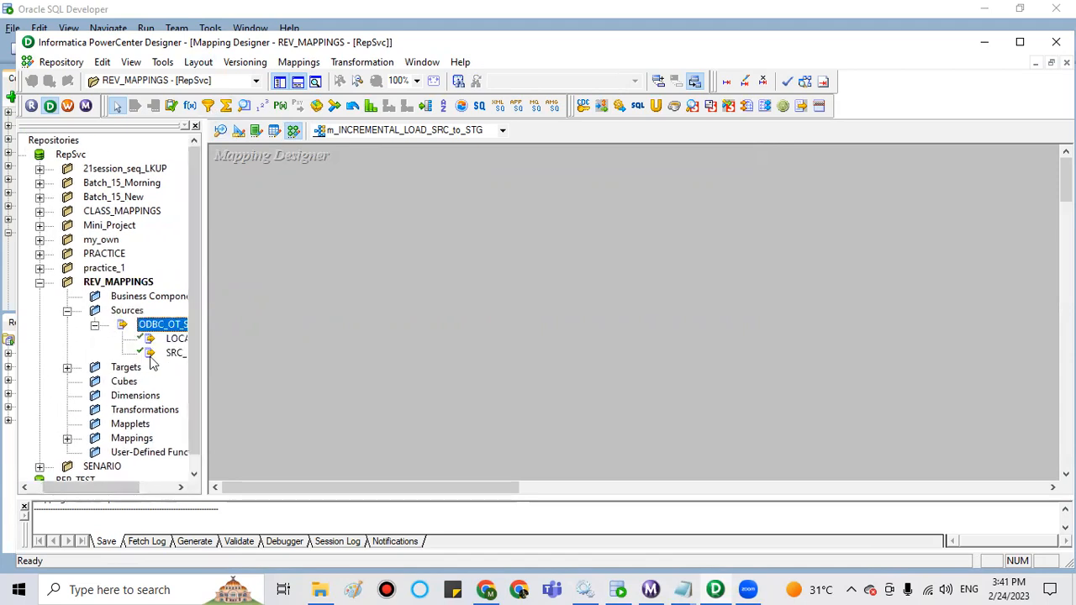
{"action": "left_click_drag", "start_coordinate": [88, 495], "coordinate": [124, 496]}
{"action": "left_click_drag", "start_coordinate": [126, 353], "coordinate": [334, 274]}
Step: Arrange the SRC_EMPLOYEES10 source definition and its source qualifier side by side, with the qualifier on the right
{"action": "left_click_drag", "start_coordinate": [410, 286], "coordinate": [255, 218]}
{"action": "double_click", "coordinate": [367, 284]}
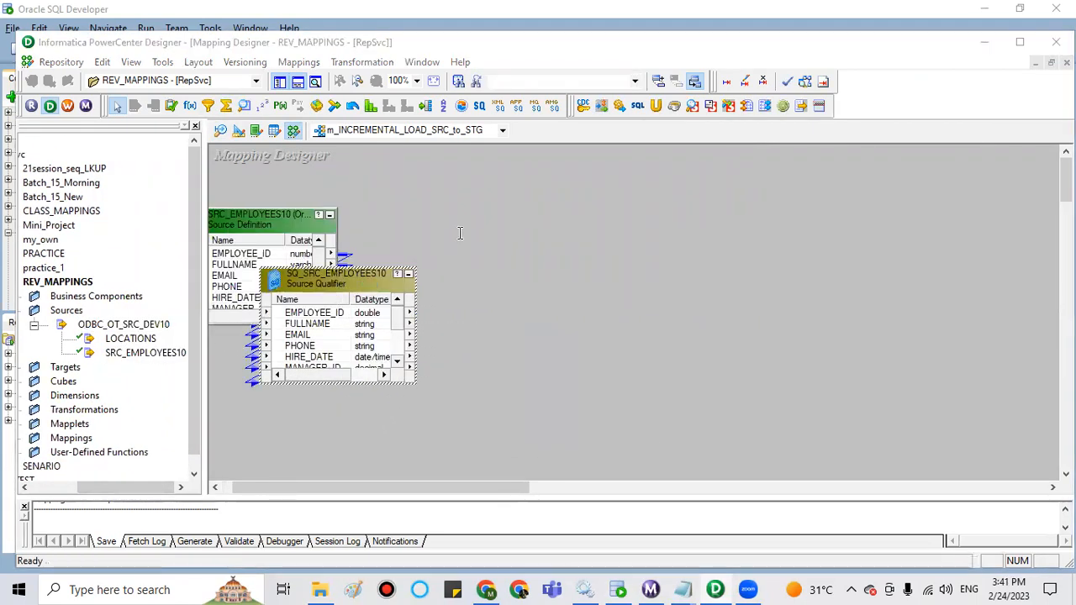
{"action": "left_click", "coordinate": [650, 133]}
{"action": "left_click_drag", "start_coordinate": [362, 280], "coordinate": [495, 221]}
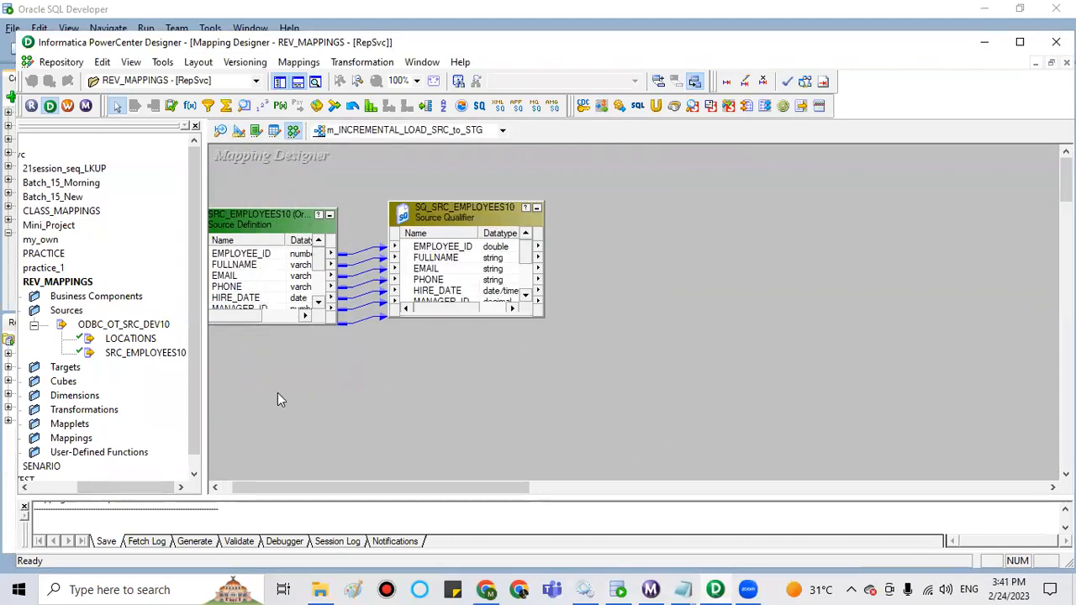
Step: Add the STG_EMPLOYEES10 target to the mapping and place it well to the right of the source qualifier
{"action": "left_click_drag", "start_coordinate": [88, 488], "coordinate": [139, 496]}
{"action": "left_click", "coordinate": [85, 368]}
{"action": "left_click", "coordinate": [125, 395]}
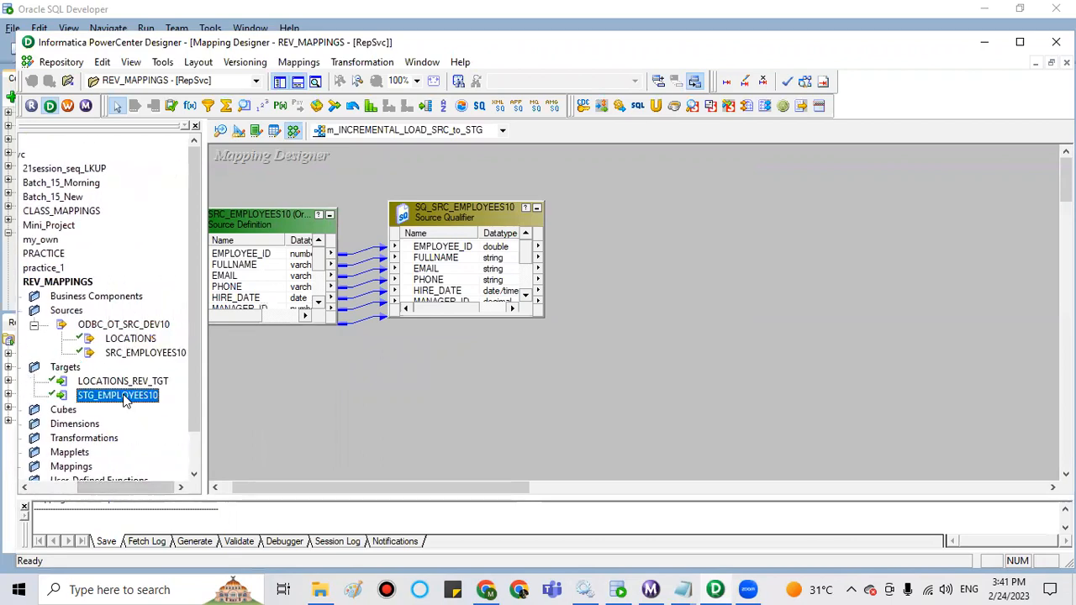
{"action": "left_click_drag", "start_coordinate": [138, 393], "coordinate": [688, 313]}
{"action": "left_click_drag", "start_coordinate": [781, 364], "coordinate": [859, 195]}
{"action": "left_click_drag", "start_coordinate": [857, 157], "coordinate": [874, 216]}
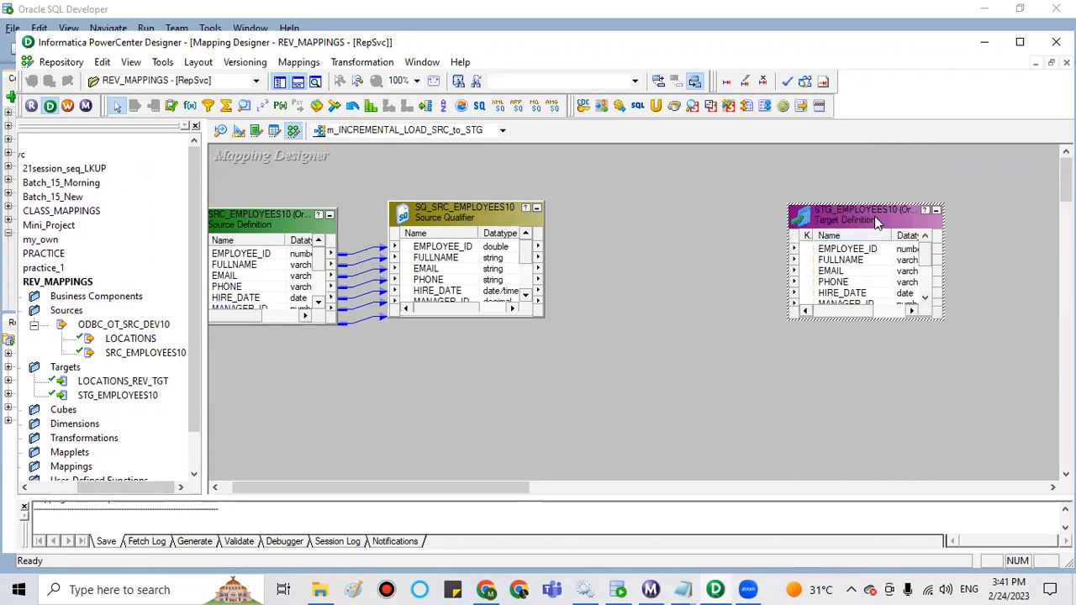
Step: Move the SQ_SRC_EMPLOYEES10 source qualifier down to free the space above it
{"action": "left_click", "coordinate": [636, 277]}
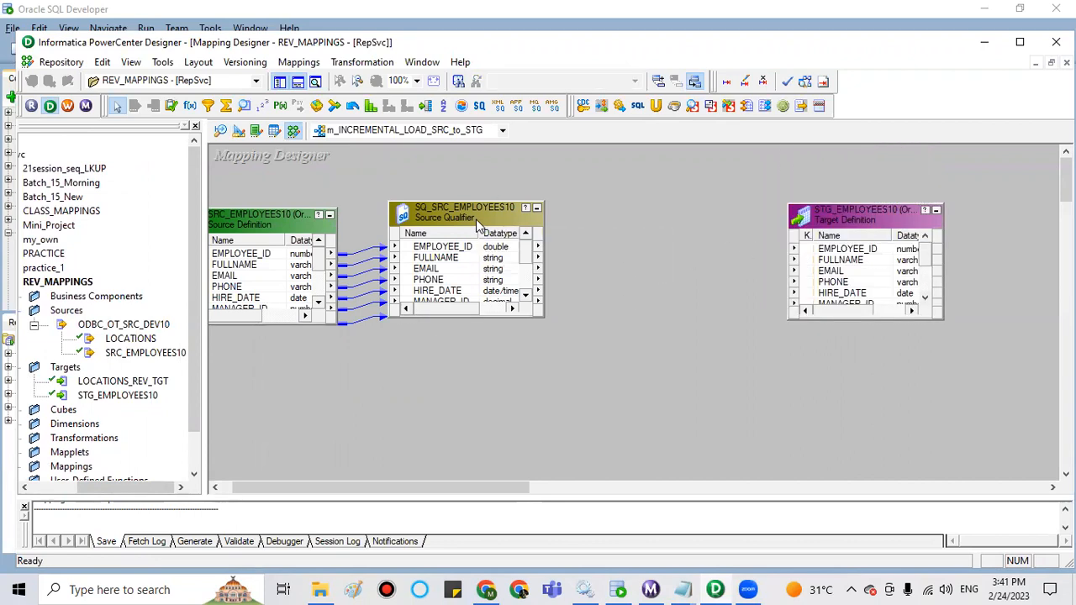
{"action": "left_click_drag", "start_coordinate": [475, 219], "coordinate": [488, 317]}
{"action": "left_click", "coordinate": [536, 206]}
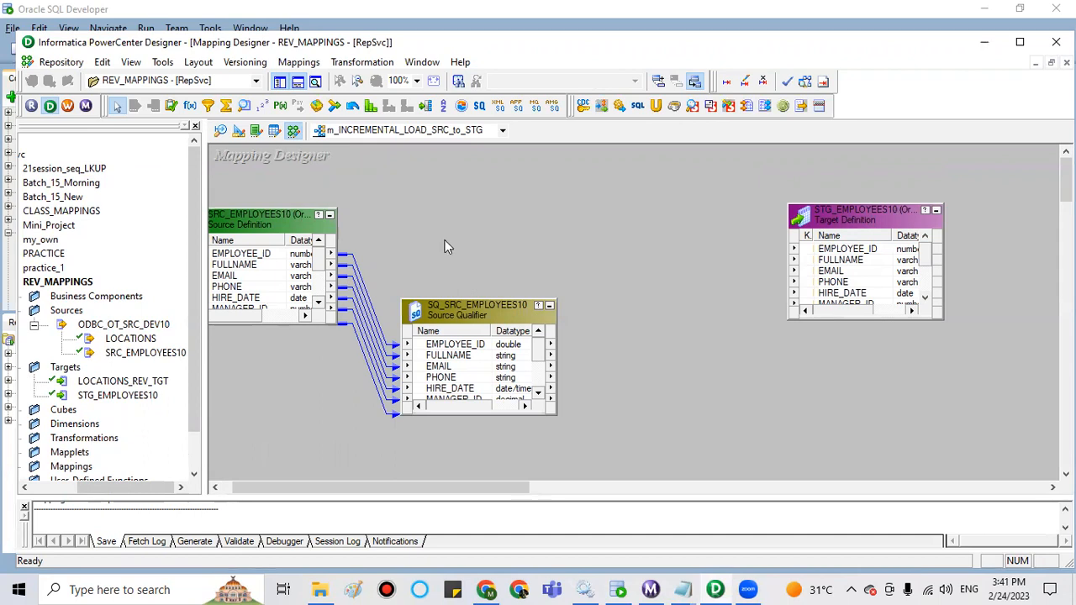
Step: Look at the SQL Query property of SQ_SRC_EMPLOYEES10 in the SQL Editor and close it without entering a query
{"action": "left_click", "coordinate": [484, 321]}
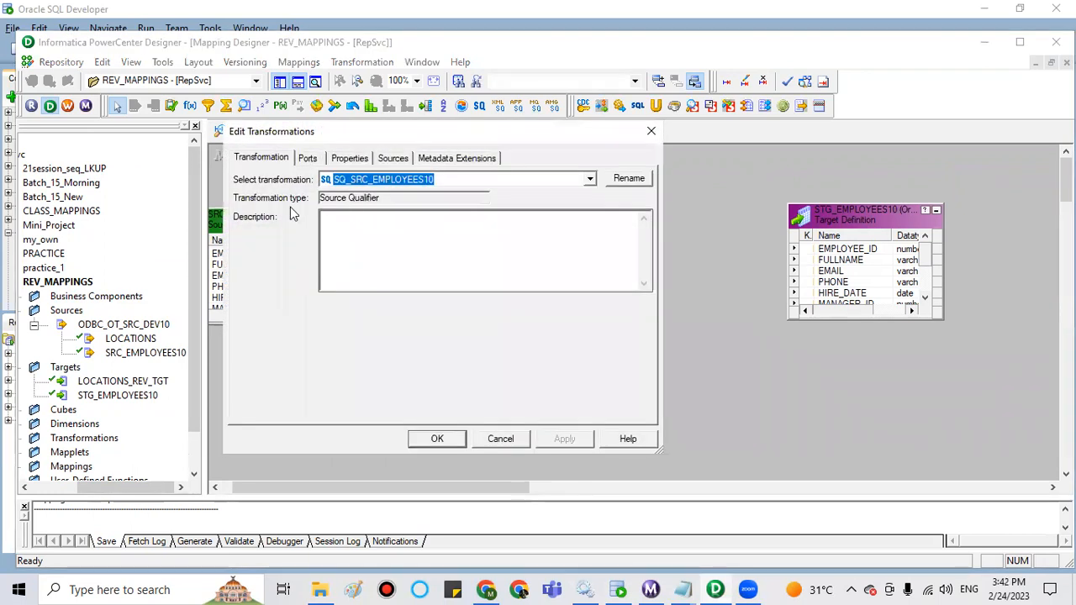
{"action": "left_click", "coordinate": [347, 158]}
{"action": "left_click", "coordinate": [452, 225]}
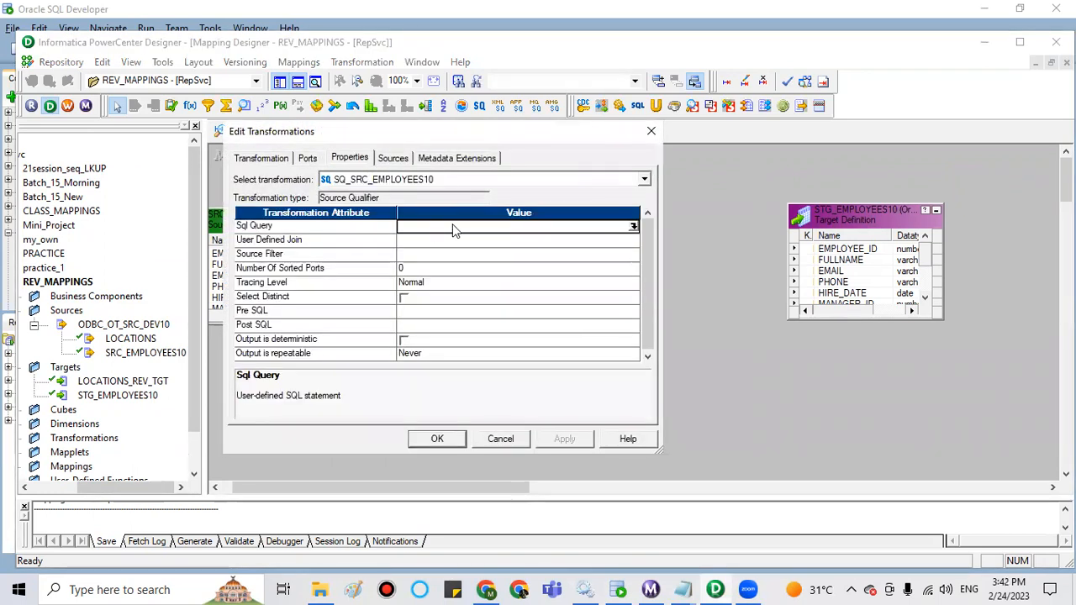
{"action": "left_click", "coordinate": [635, 226]}
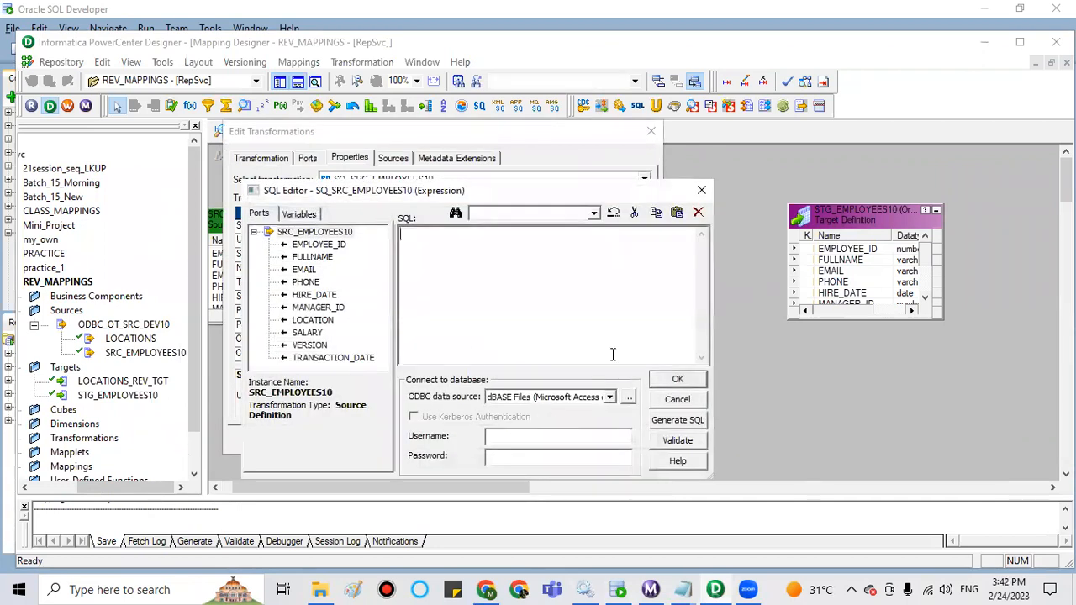
{"action": "left_click", "coordinate": [698, 191]}
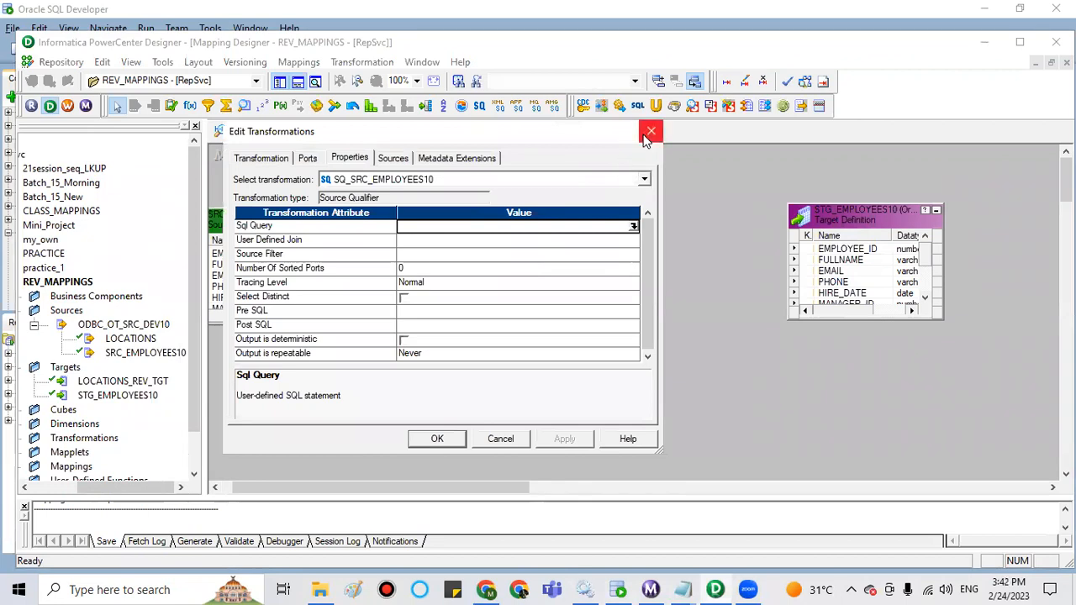
{"action": "left_click", "coordinate": [650, 132]}
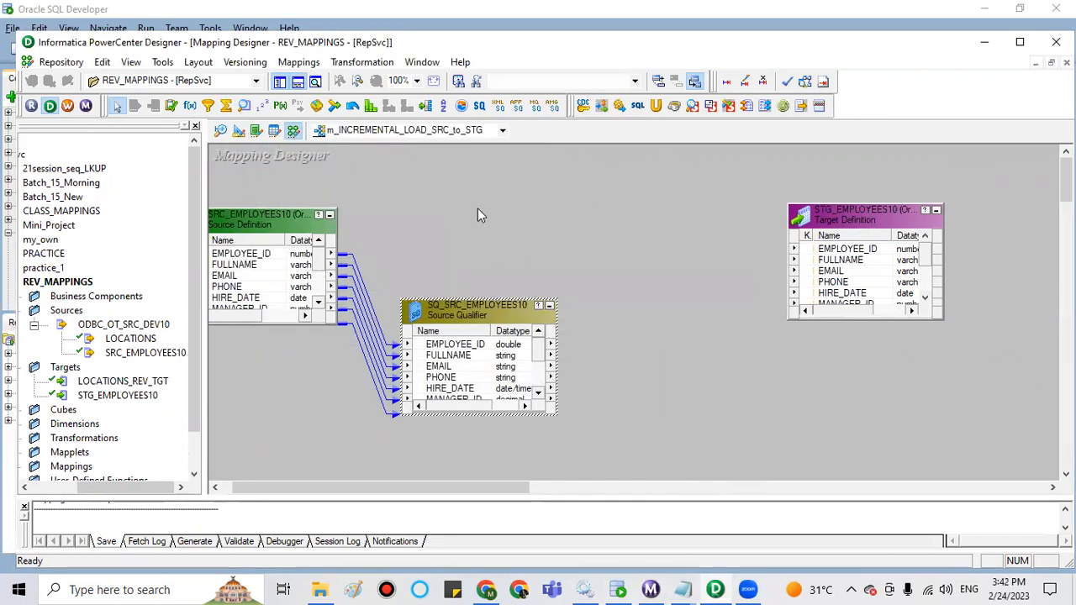
{"action": "left_click", "coordinate": [502, 268]}
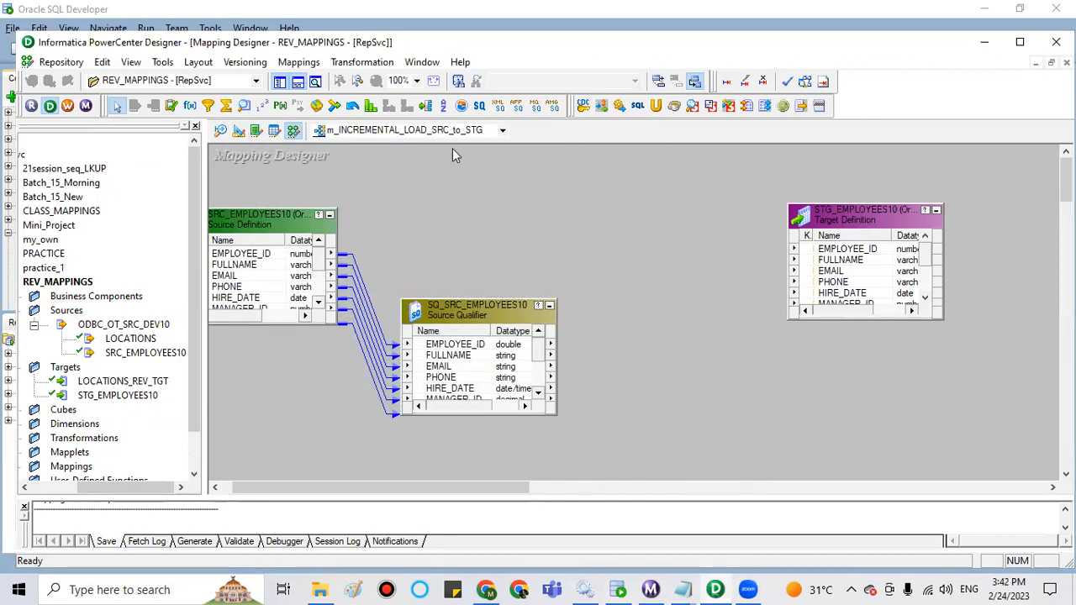
Step: Declare a new mapping variable named $$INCREMENTAL_TS in the mapping's parameters and variables
{"action": "left_click", "coordinate": [288, 67]}
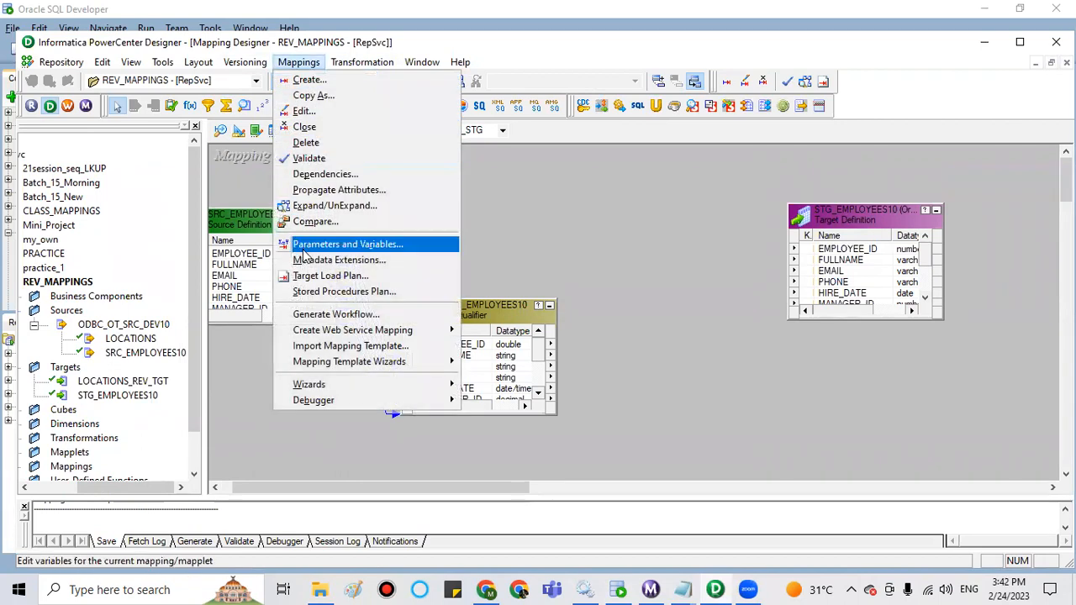
{"action": "left_click", "coordinate": [363, 245]}
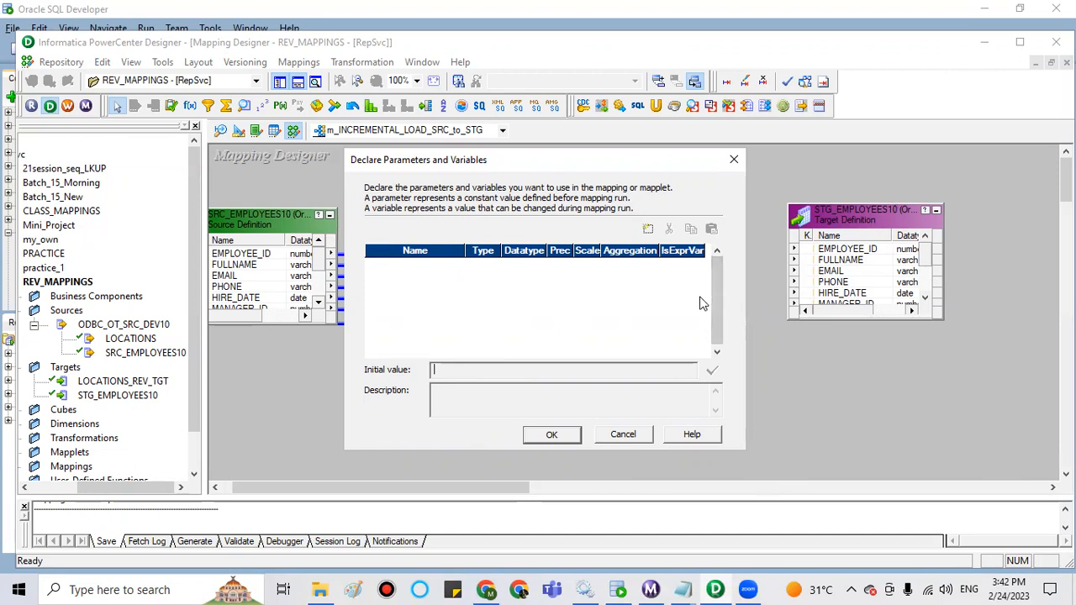
{"action": "left_click", "coordinate": [648, 229]}
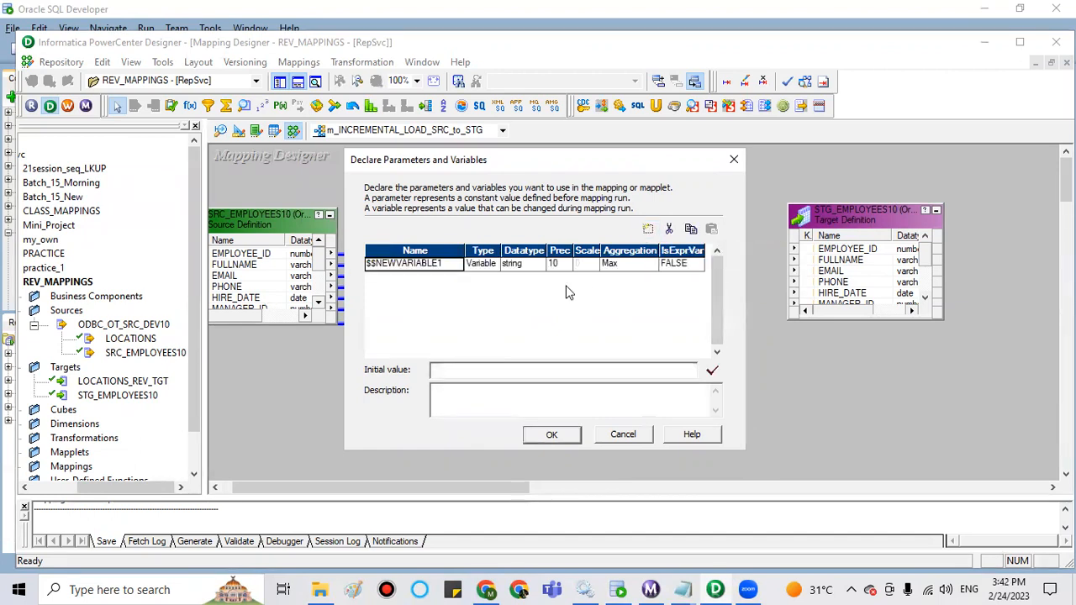
{"action": "left_click", "coordinate": [444, 264]}
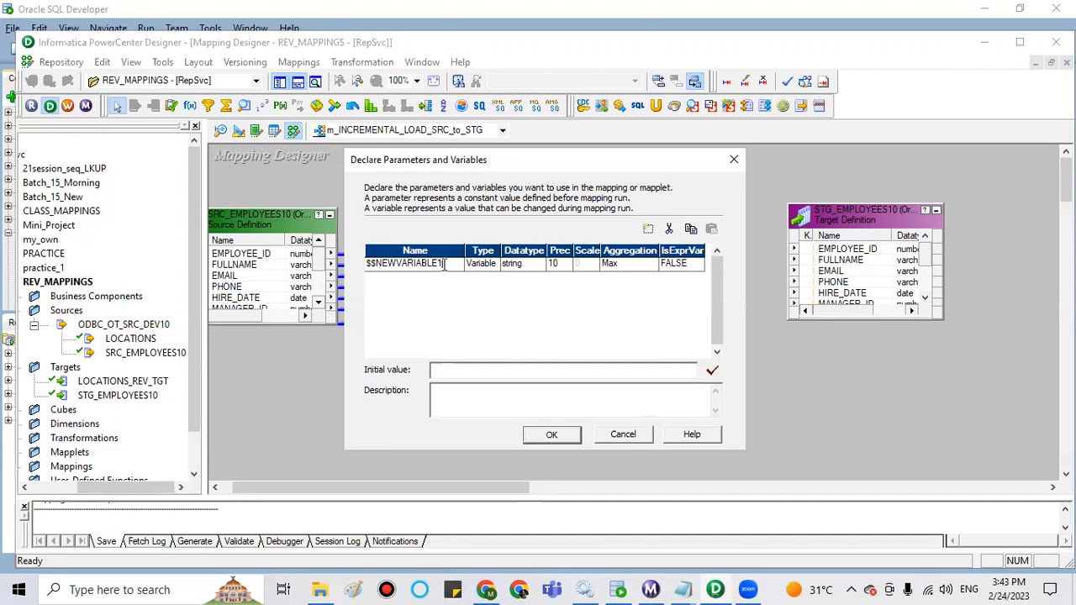
{"action": "key", "text": "BackSpace"}
{"action": "key", "text": "BackSpace"}
{"action": "key", "text": "BackSpace"}
{"action": "key", "text": "BackSpace"}
{"action": "key", "text": "BackSpace"}
{"action": "key", "text": "BackSpace"}
{"action": "key", "text": "BackSpace"}
{"action": "key", "text": "BackSpace"}
{"action": "key", "text": "BackSpace"}
{"action": "key", "text": "BackSpace"}
{"action": "key", "text": "BackSpace"}
{"action": "key", "text": "BackSpace"}
{"action": "type", "text": "In"}
{"action": "key", "text": "BackSpace"}
{"action": "key", "text": "BackSpace"}
{"action": "type", "text": "INCREMENTAL"}
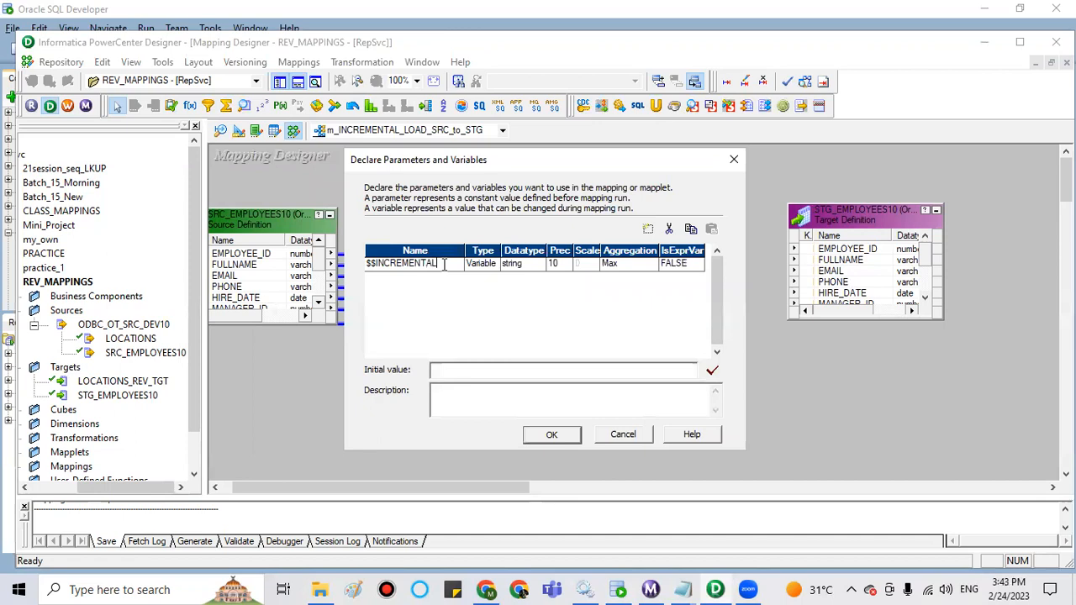
{"action": "type", "text": "_TS"}
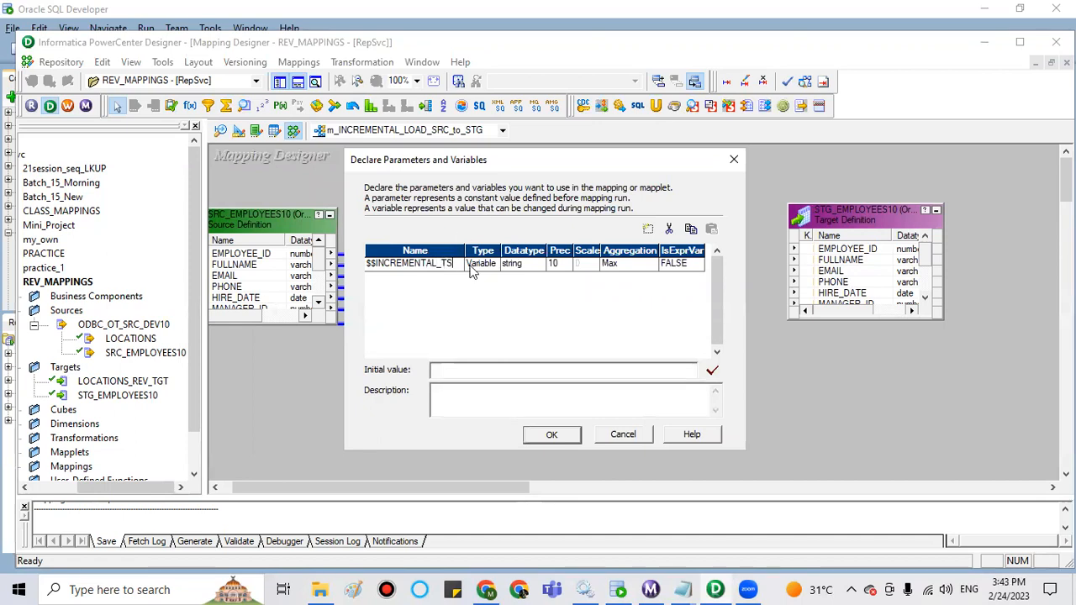
Step: Set the $$INCREMENTAL_TS variable's datatype to date/time and its initial value to 01-01-1900, and accept the declaration
{"action": "left_click", "coordinate": [538, 266]}
{"action": "left_click", "coordinate": [537, 264]}
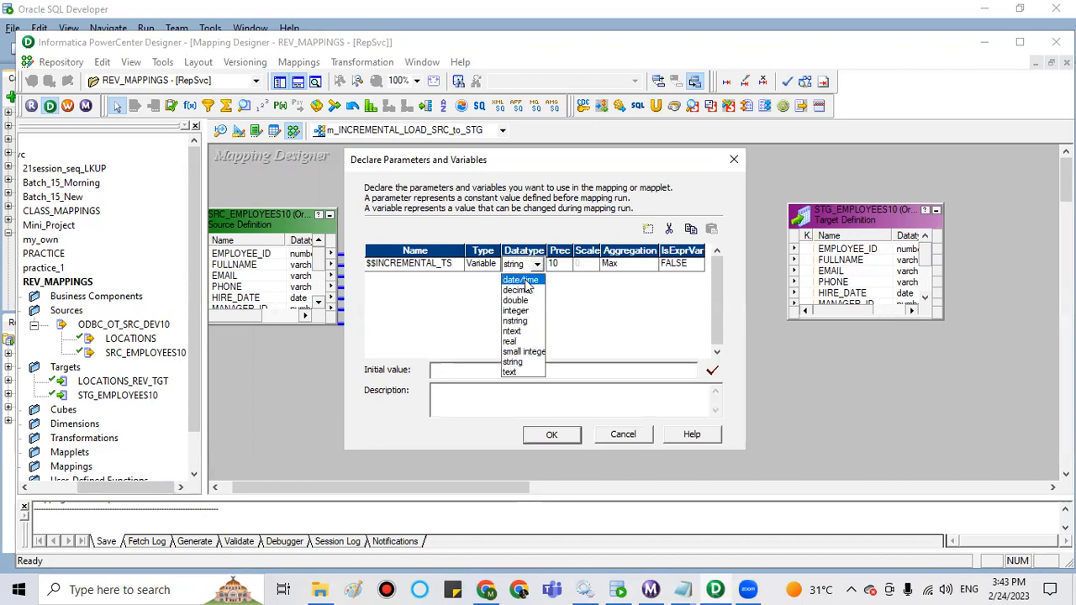
{"action": "left_click", "coordinate": [524, 280]}
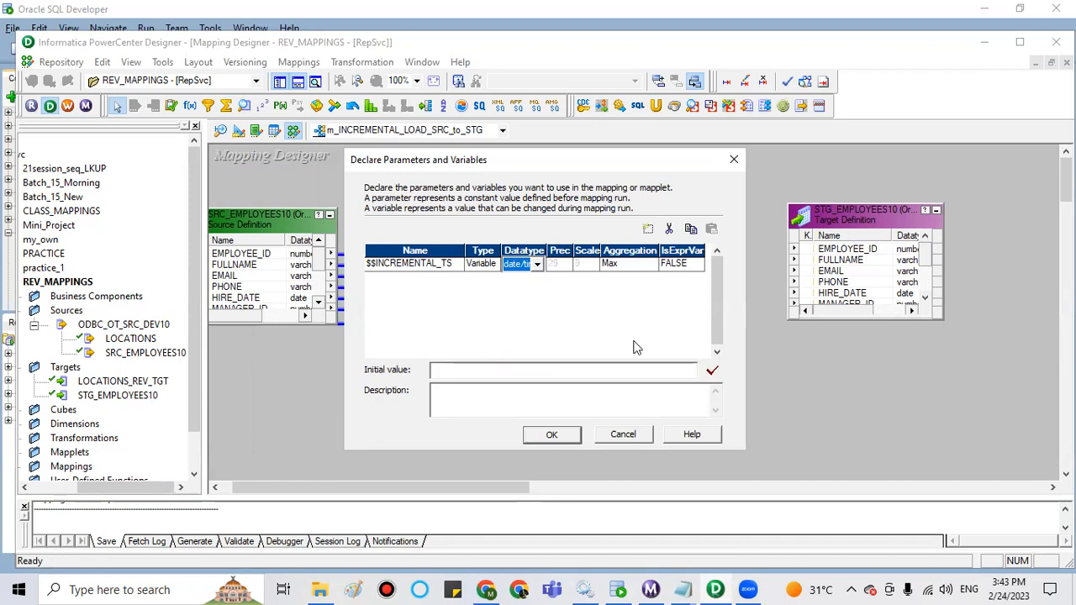
{"action": "left_click", "coordinate": [438, 374]}
{"action": "type", "text": "01-01-1900"}
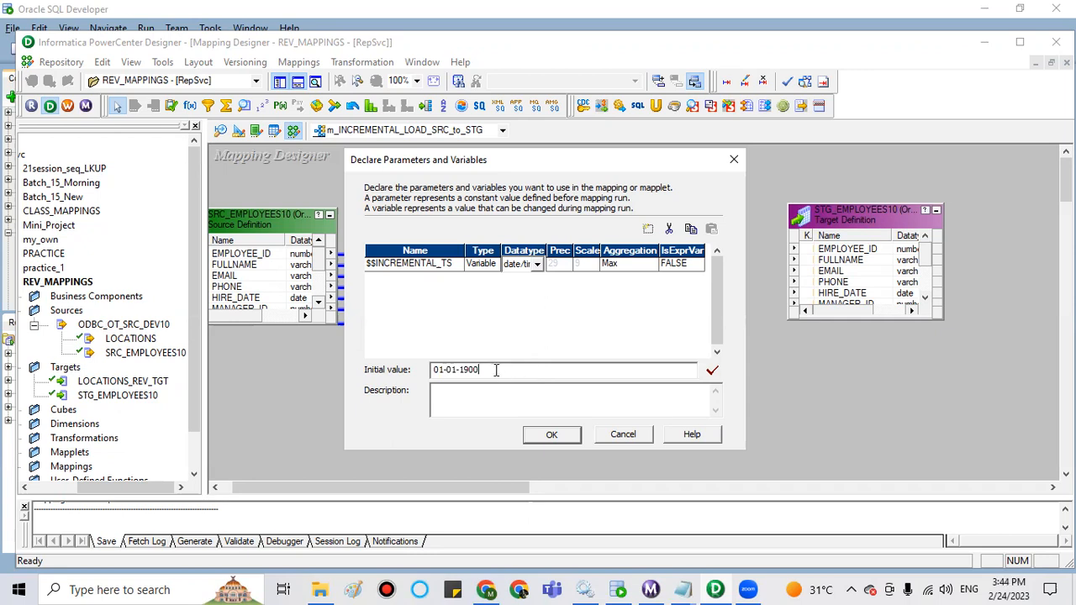
{"action": "left_click_drag", "start_coordinate": [499, 371], "coordinate": [429, 375]}
{"action": "left_click", "coordinate": [485, 370]}
{"action": "left_click_drag", "start_coordinate": [479, 370], "coordinate": [432, 369]}
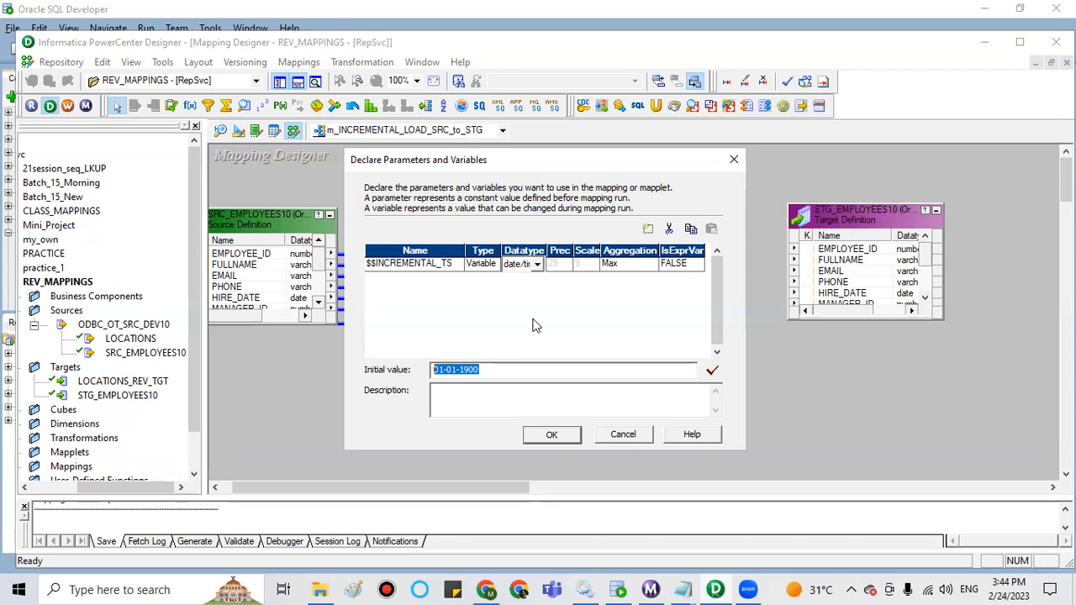
{"action": "left_click", "coordinate": [512, 366]}
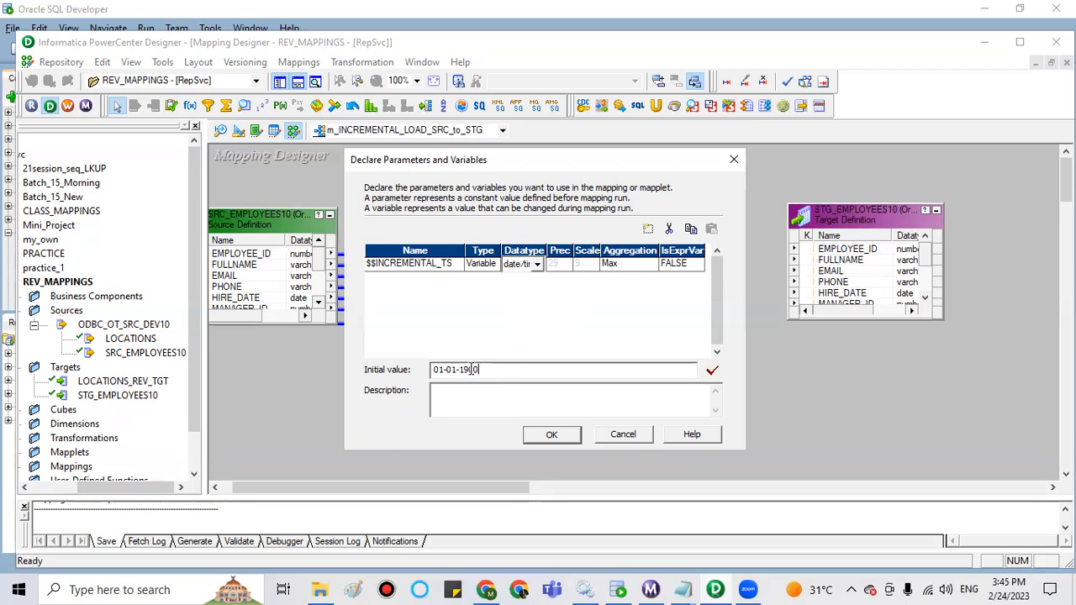
{"action": "left_click_drag", "start_coordinate": [484, 369], "coordinate": [428, 373]}
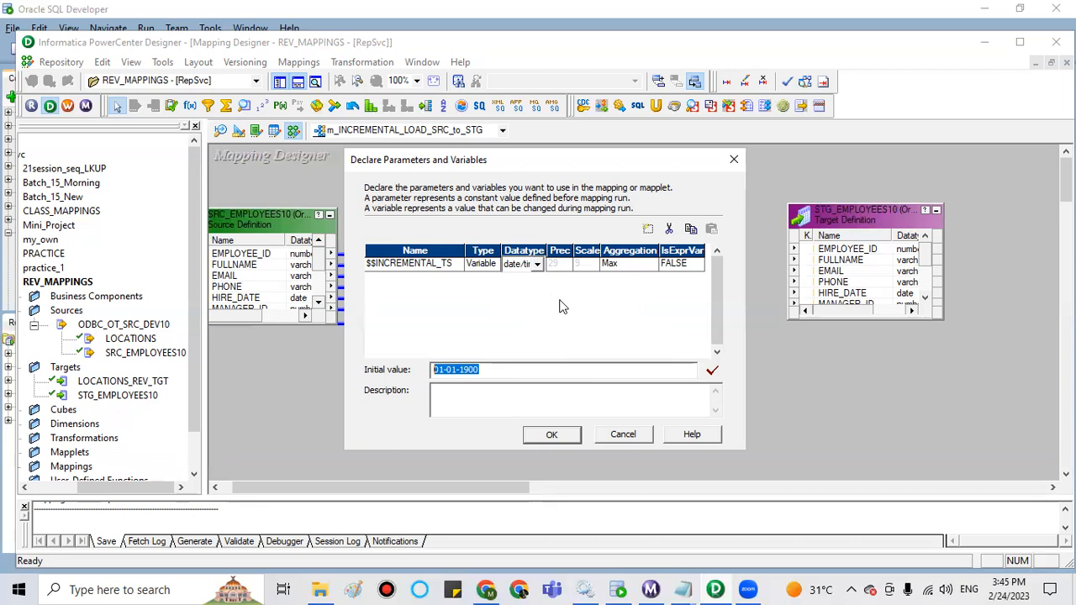
{"action": "left_click", "coordinate": [494, 367]}
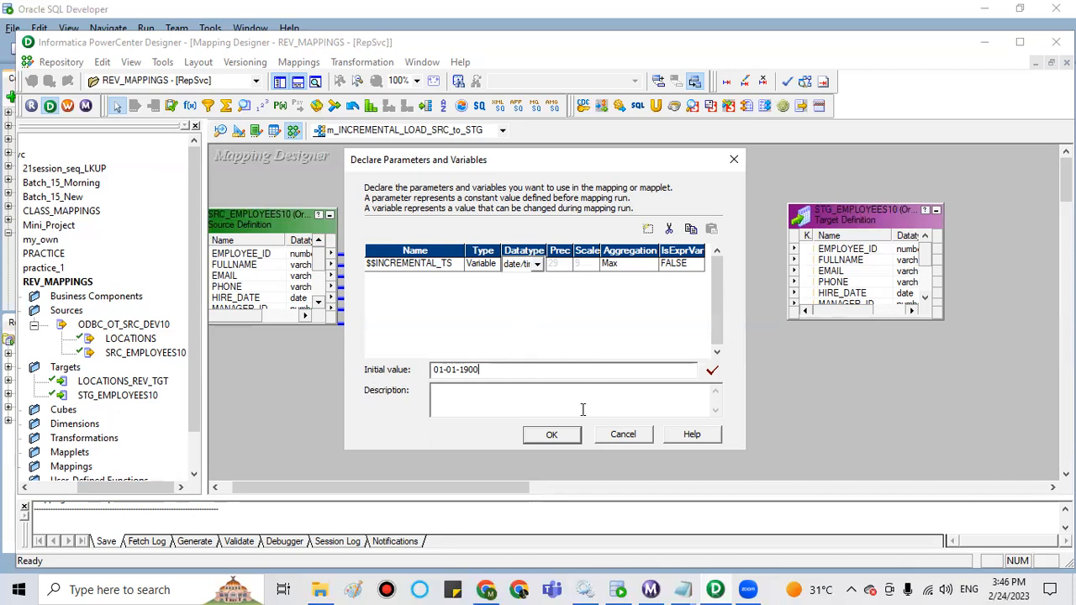
{"action": "left_click", "coordinate": [554, 435]}
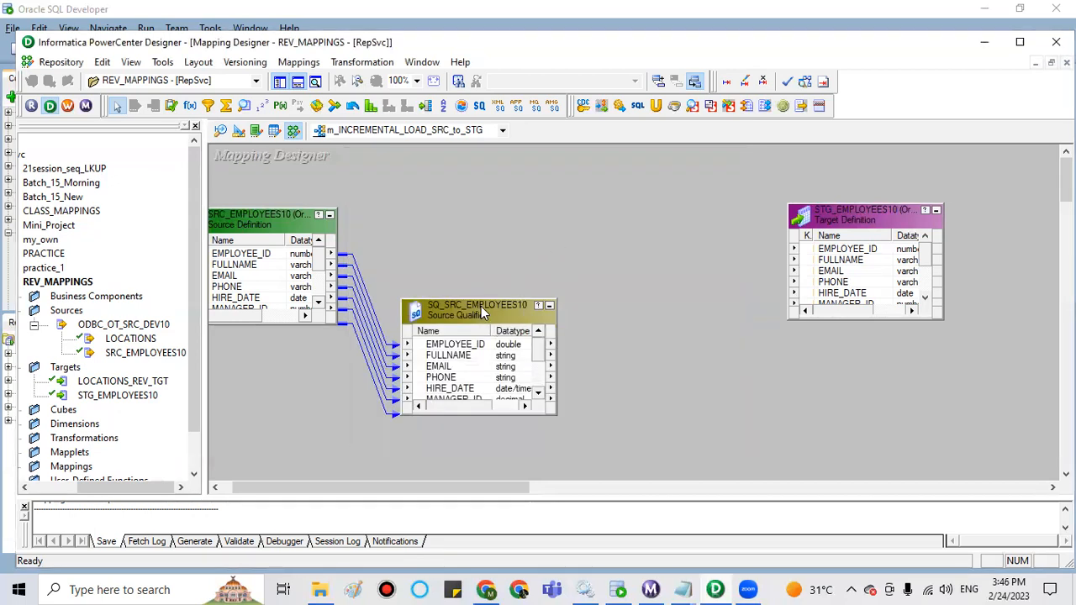
Step: Move SQ_SRC_EMPLOYEES10 up level with the source definition and add an Expression transformation between it and the STG_EMPLOYEES10 target
{"action": "left_click_drag", "start_coordinate": [481, 306], "coordinate": [474, 221]}
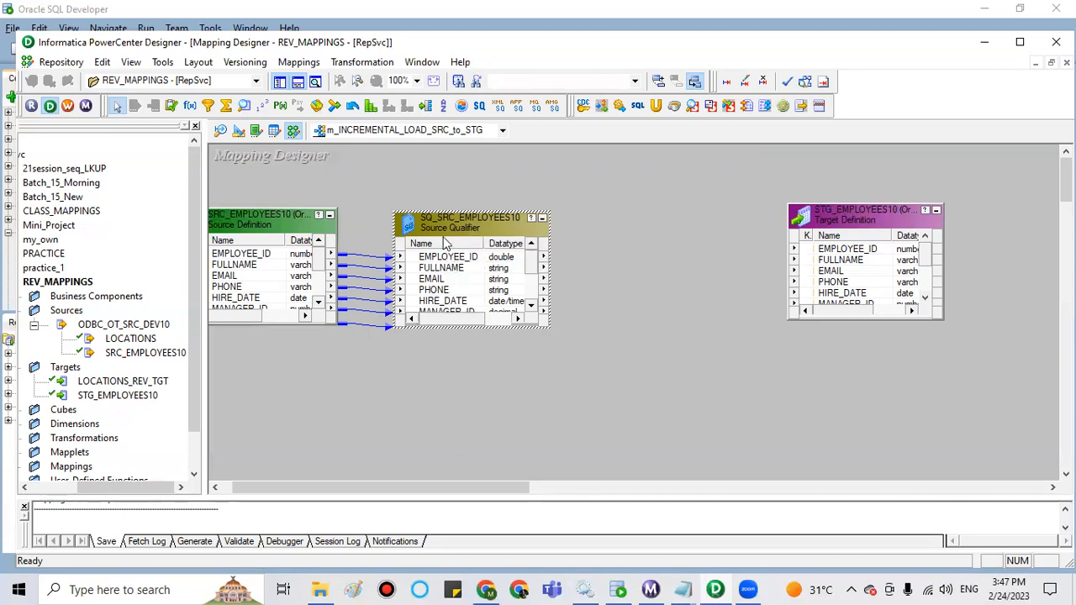
{"action": "left_click", "coordinate": [190, 107]}
{"action": "left_click_drag", "start_coordinate": [579, 182], "coordinate": [744, 430]}
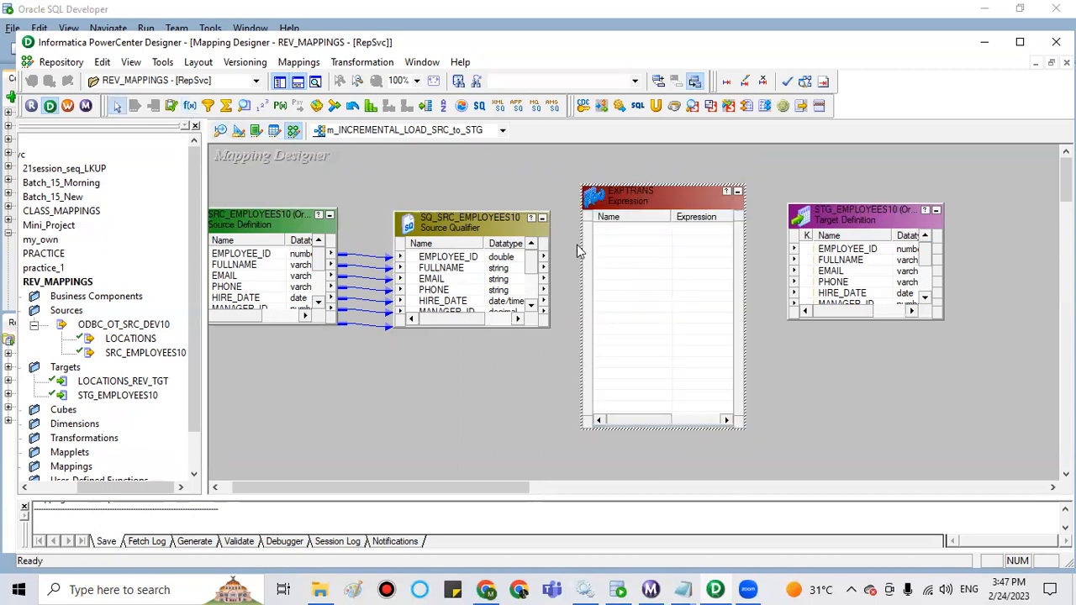
Step: Link all ports of SQ_SRC_EMPLOYEES10 into the new Expression transformation
{"action": "left_click", "coordinate": [467, 260]}
{"action": "right_click", "coordinate": [466, 262]}
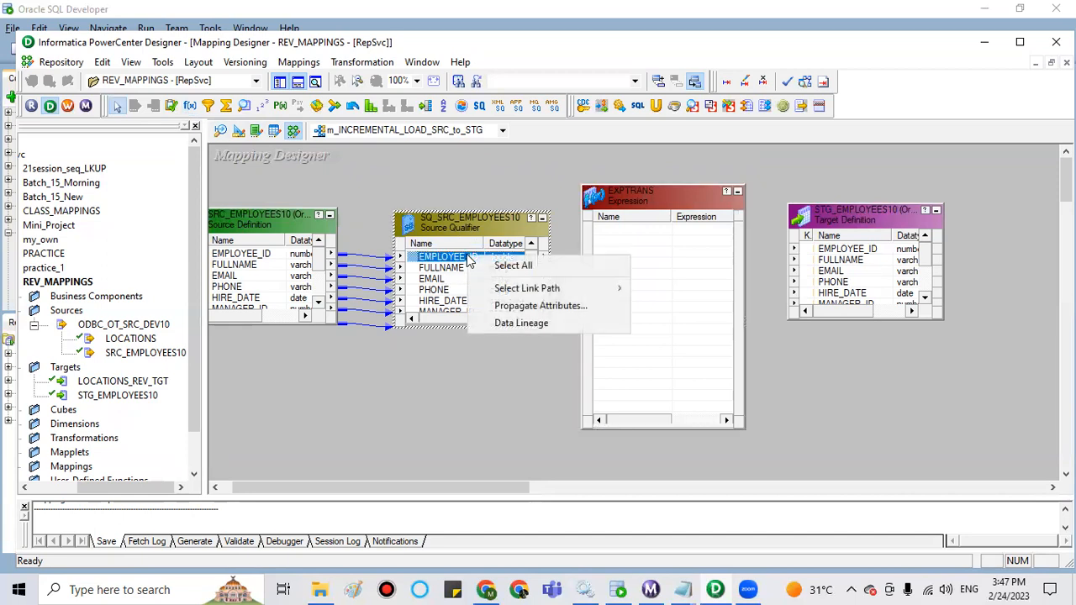
{"action": "left_click", "coordinate": [472, 266]}
{"action": "left_click_drag", "start_coordinate": [462, 261], "coordinate": [603, 237]}
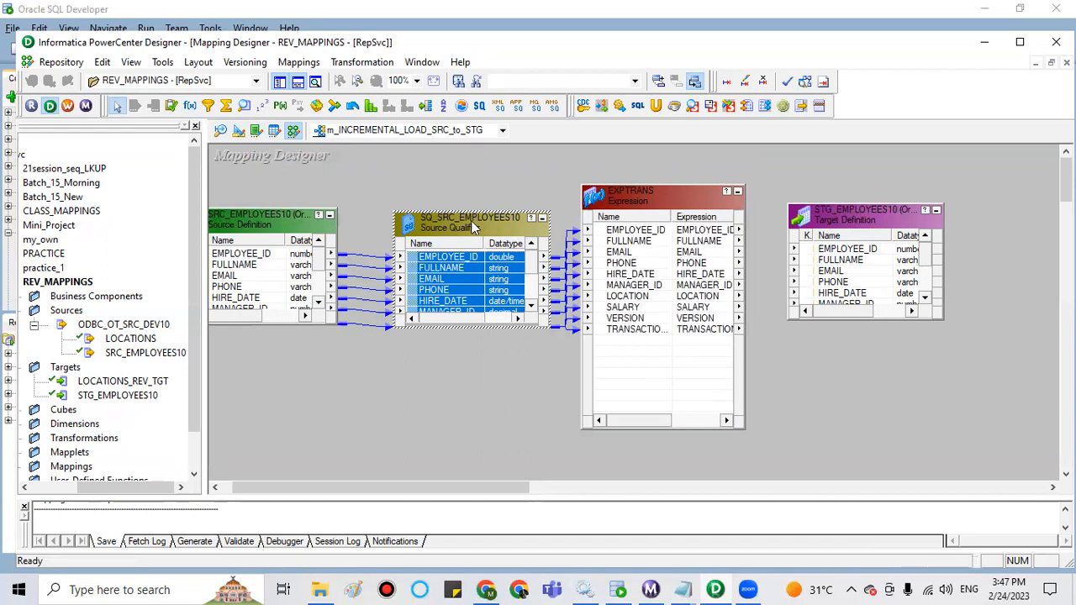
Step: Rename the Expression transformation as EXPR_v_flag
{"action": "left_click", "coordinate": [656, 200]}
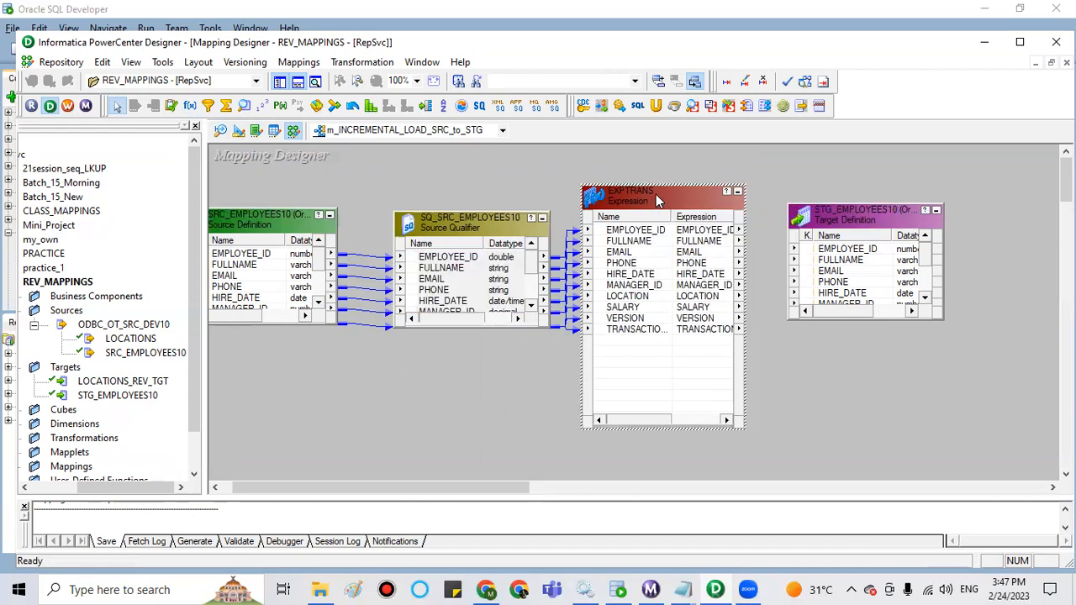
{"action": "double_click", "coordinate": [656, 194]}
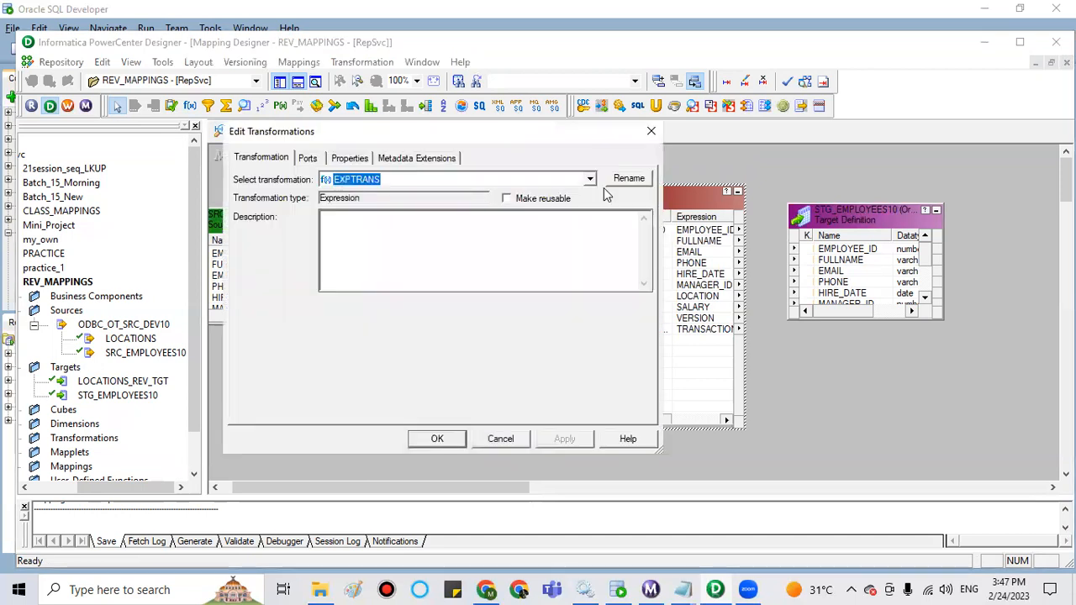
{"action": "left_click", "coordinate": [629, 179]}
{"action": "left_click", "coordinate": [356, 296]}
{"action": "key", "text": "BackSpace"}
{"action": "key", "text": "BackSpace"}
{"action": "key", "text": "BackSpace"}
{"action": "key", "text": "BackSpace"}
{"action": "type", "text": "r"}
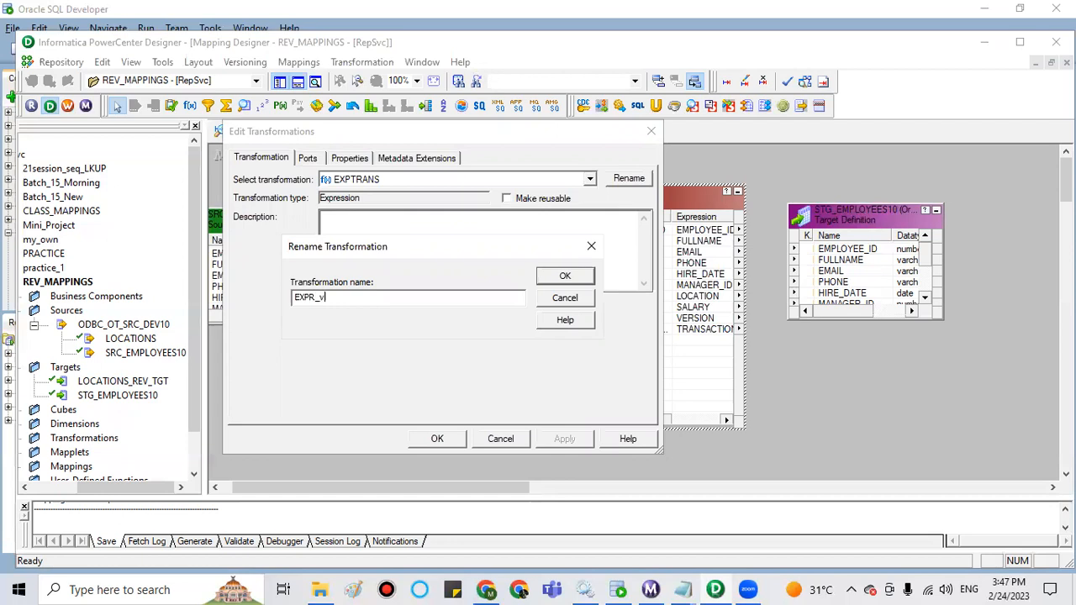
{"action": "type", "text": "lag"}
{"action": "left_click", "coordinate": [554, 278]}
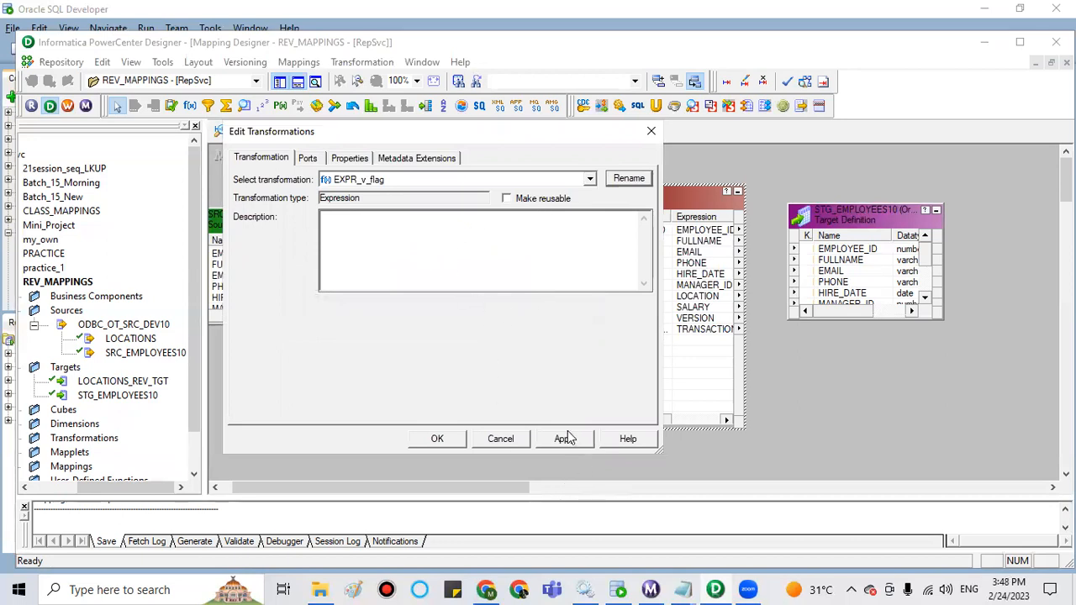
{"action": "left_click", "coordinate": [445, 439]}
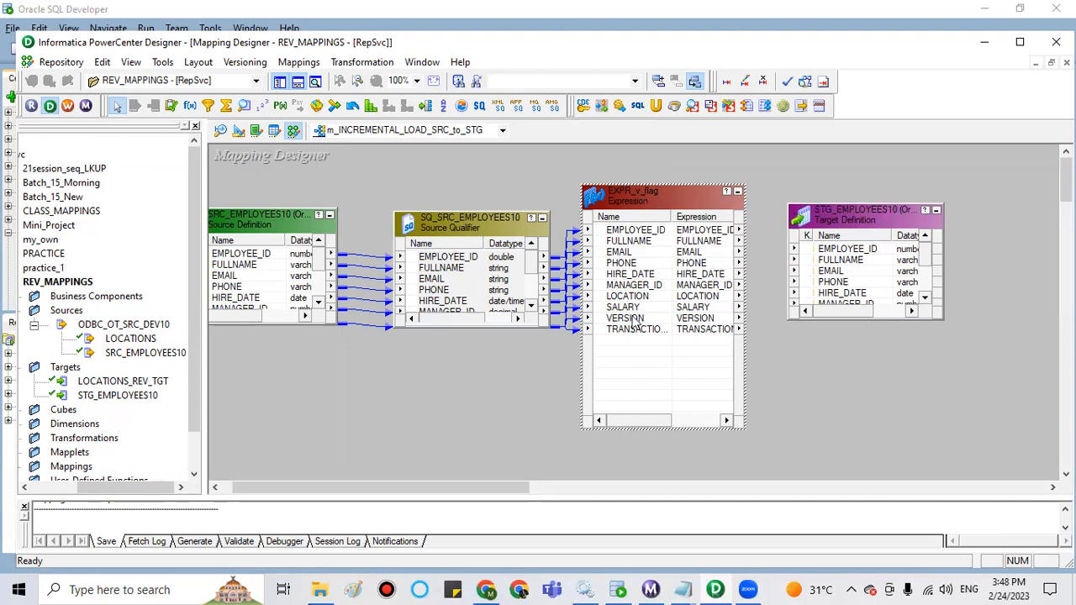
{"action": "double_click", "coordinate": [647, 205]}
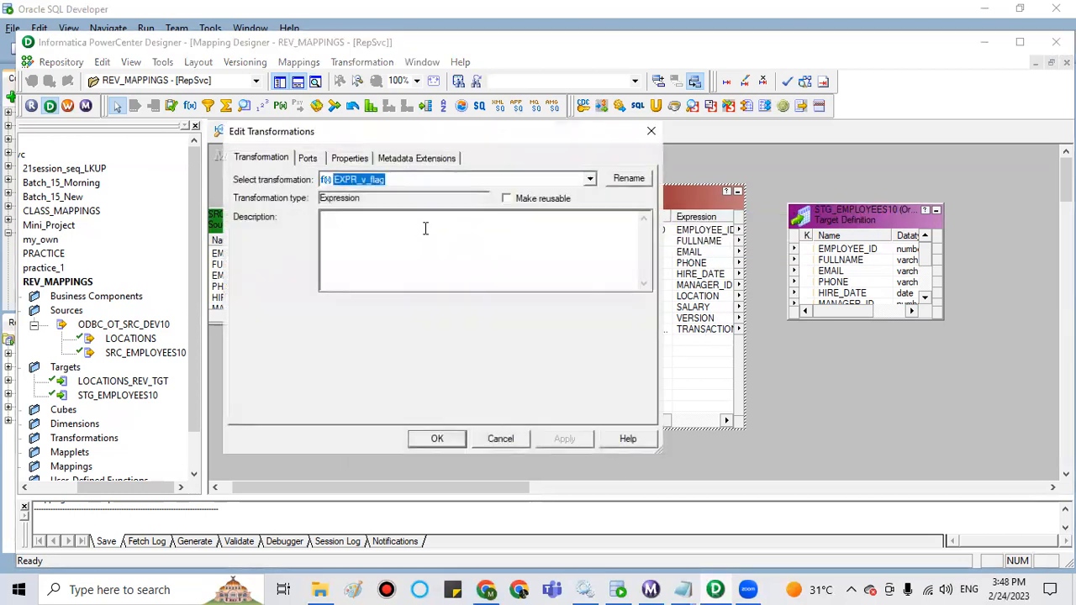
{"action": "left_click", "coordinate": [309, 162]}
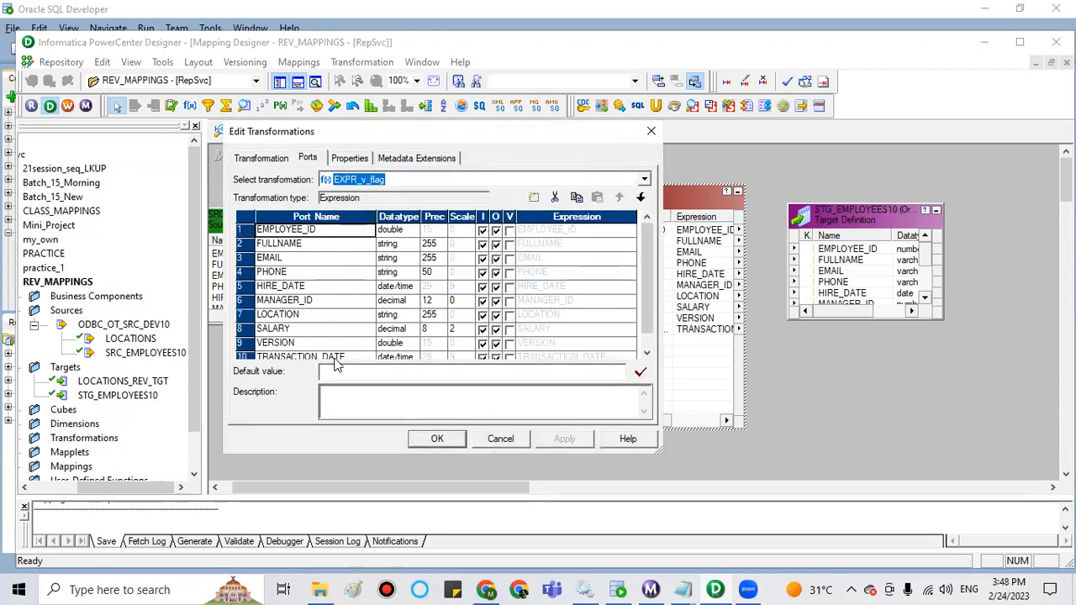
{"action": "left_click", "coordinate": [650, 131]}
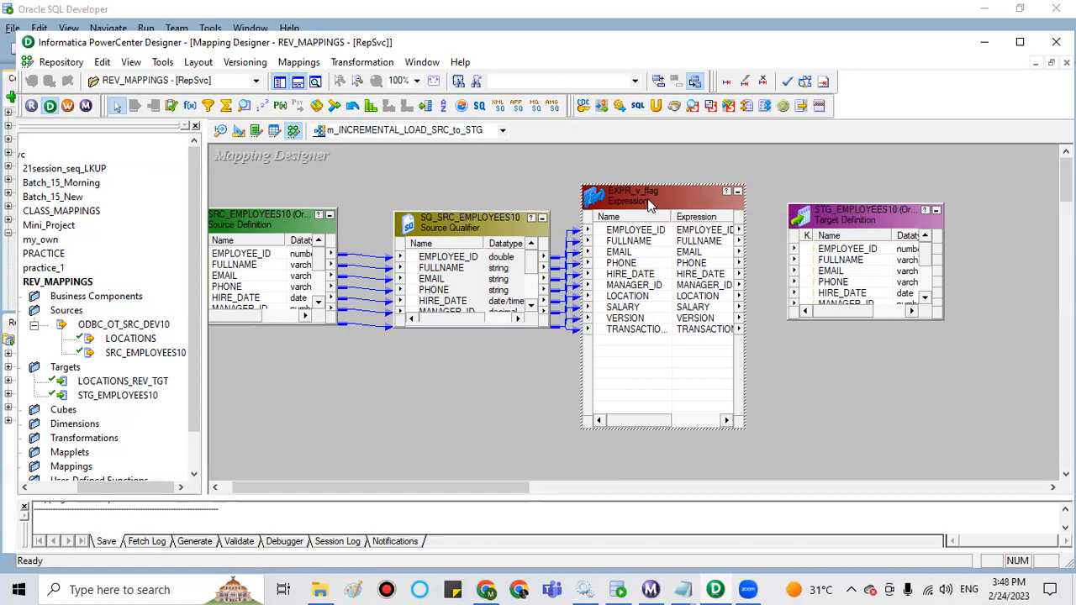
Step: Add a port named v_flag with the date/time datatype below TRANSACTION_DATE in the EXPR_v_flag expression
{"action": "double_click", "coordinate": [651, 199]}
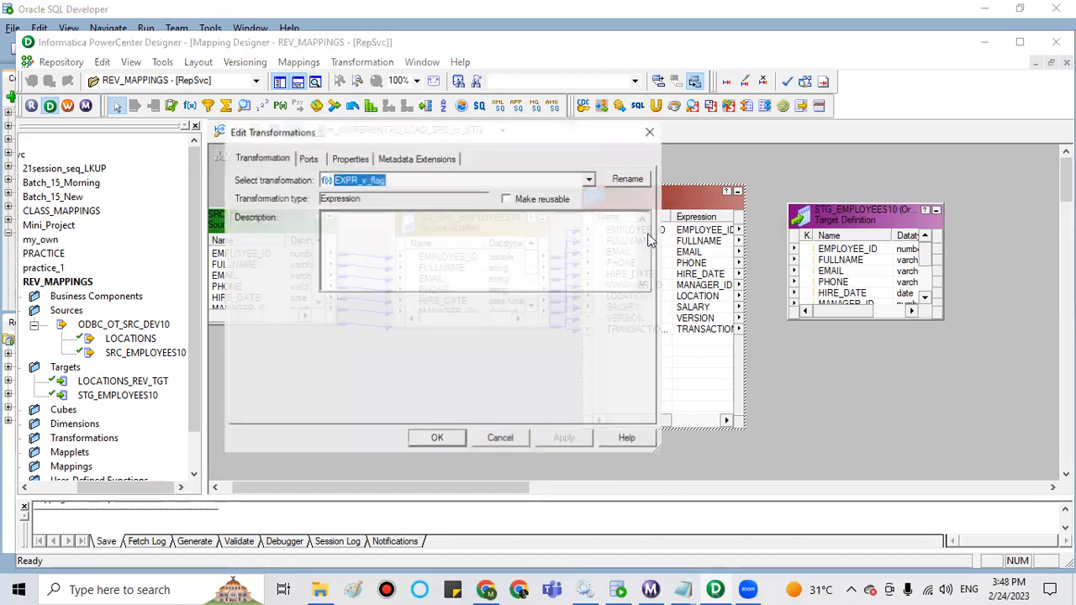
{"action": "left_click", "coordinate": [318, 160]}
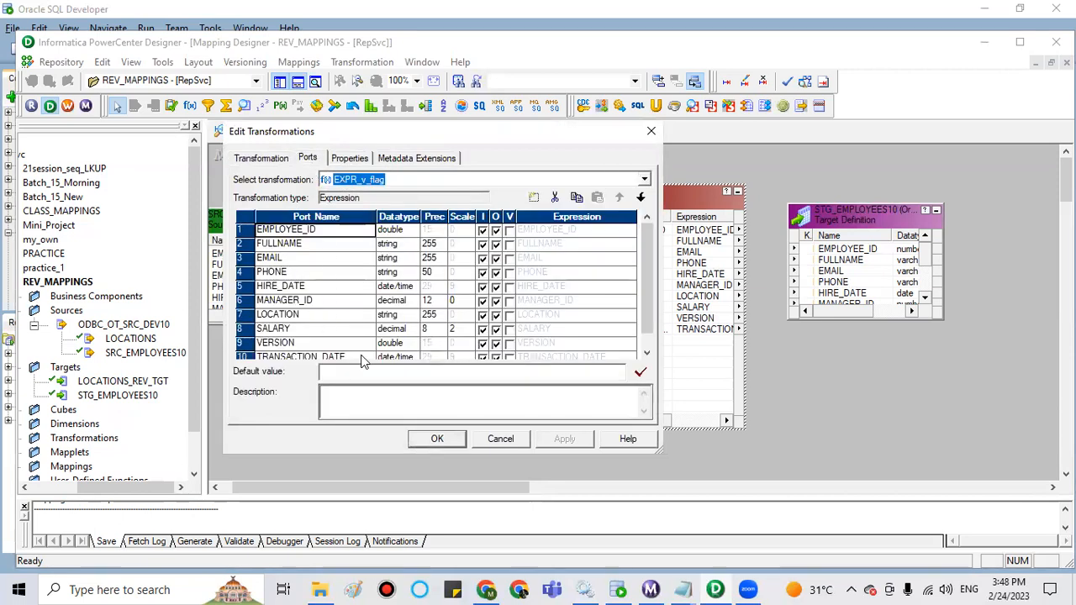
{"action": "scroll", "coordinate": [363, 360], "scroll_direction": "down", "scroll_amount": 1}
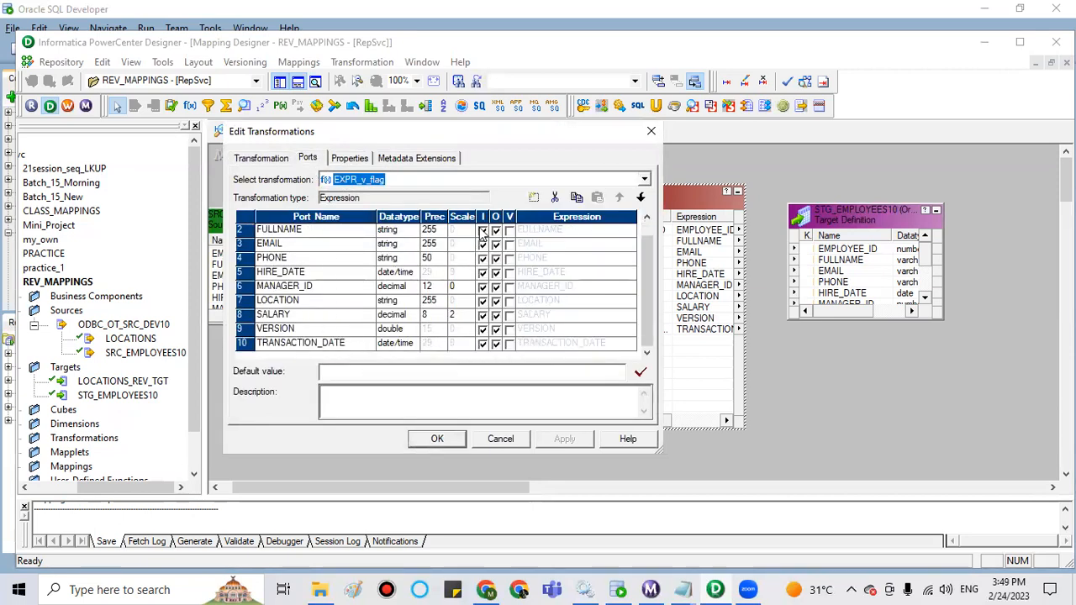
{"action": "left_click", "coordinate": [314, 344]}
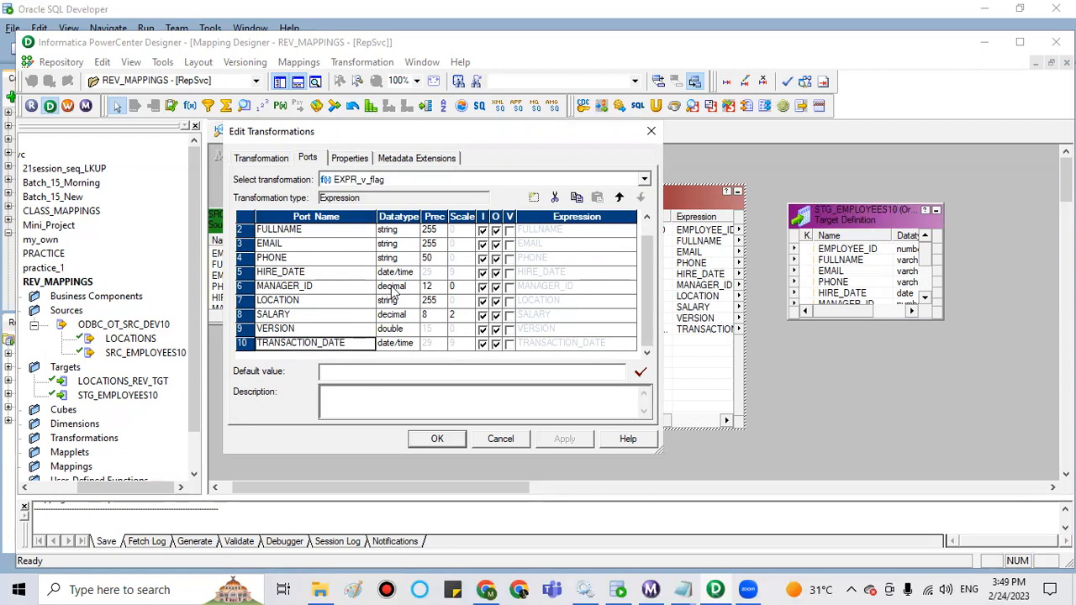
{"action": "left_click", "coordinate": [533, 198]}
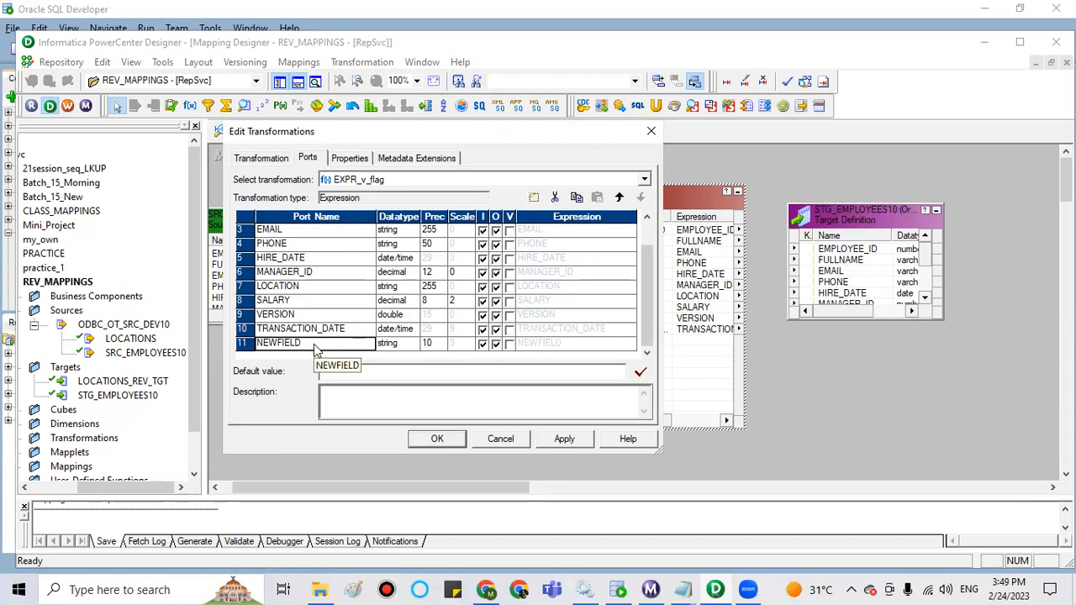
{"action": "type", "text": "v"}
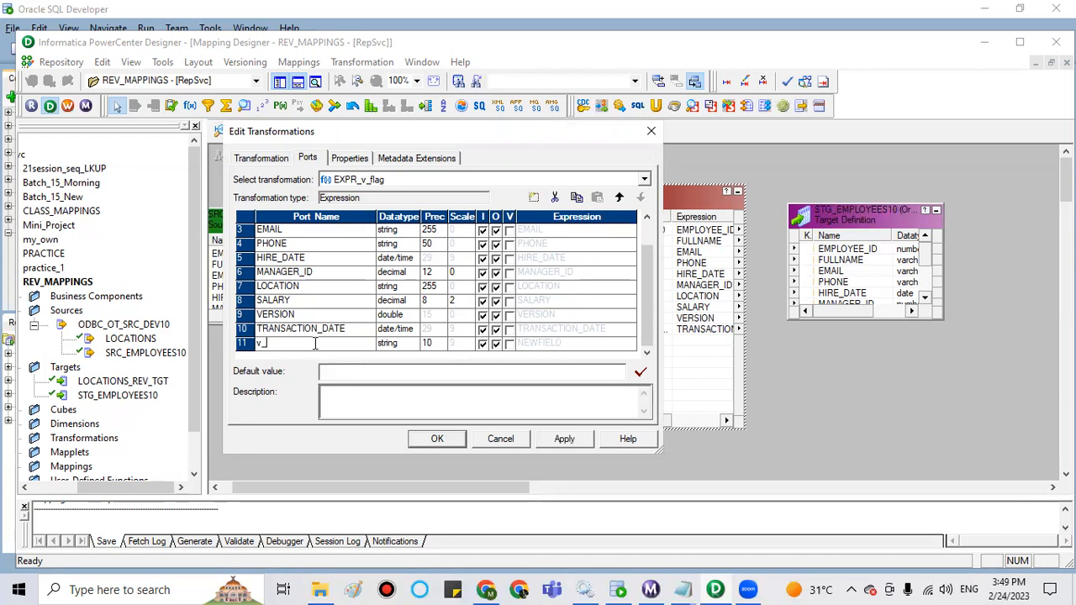
{"action": "type", "text": "_fla"}
{"action": "left_click", "coordinate": [412, 347]}
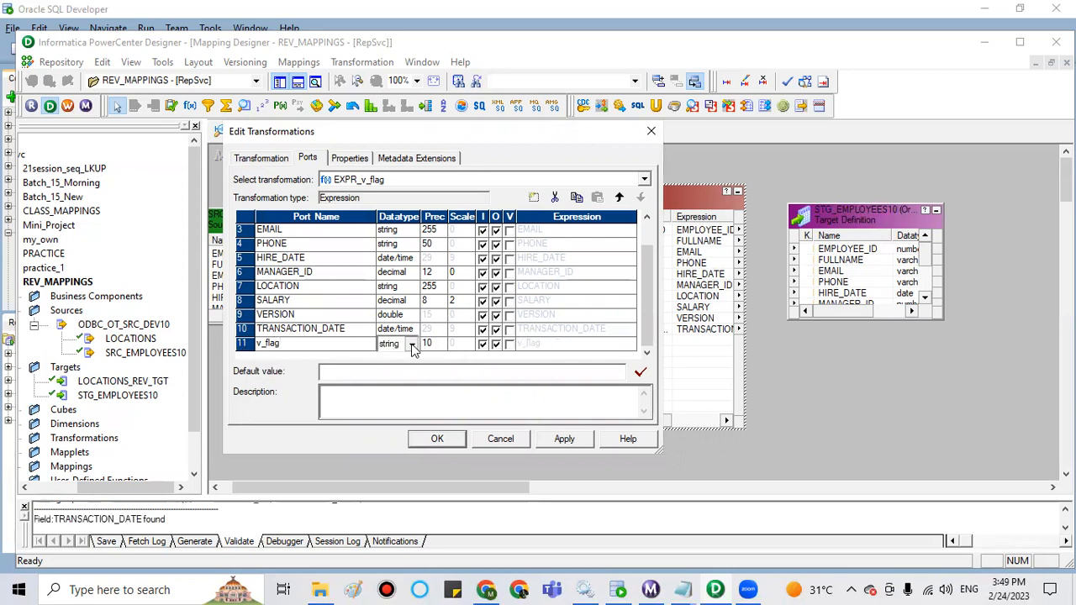
{"action": "left_click", "coordinate": [412, 345]}
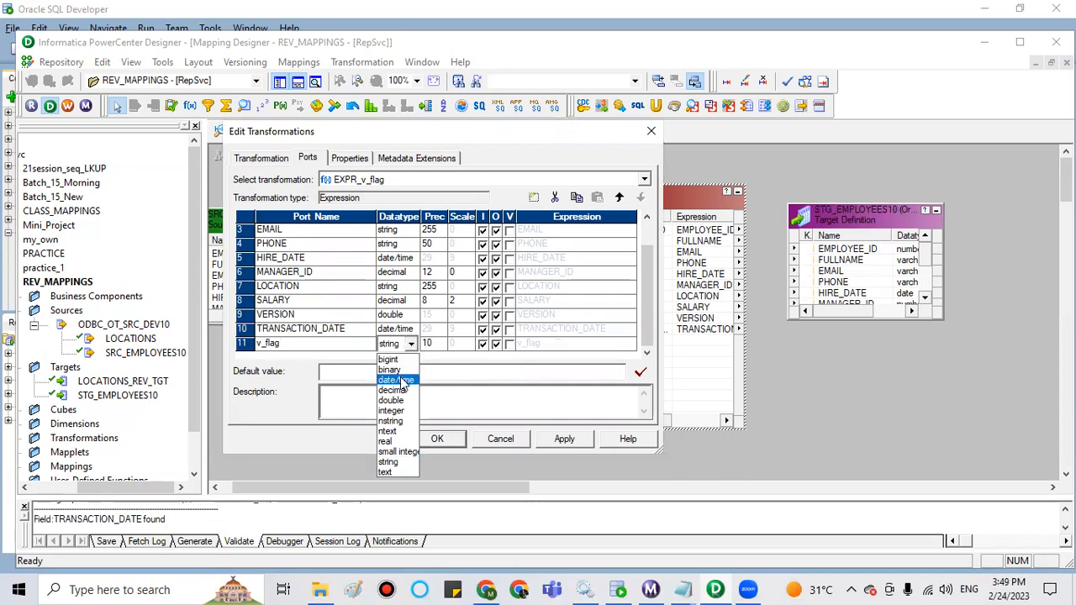
{"action": "left_click", "coordinate": [396, 379]}
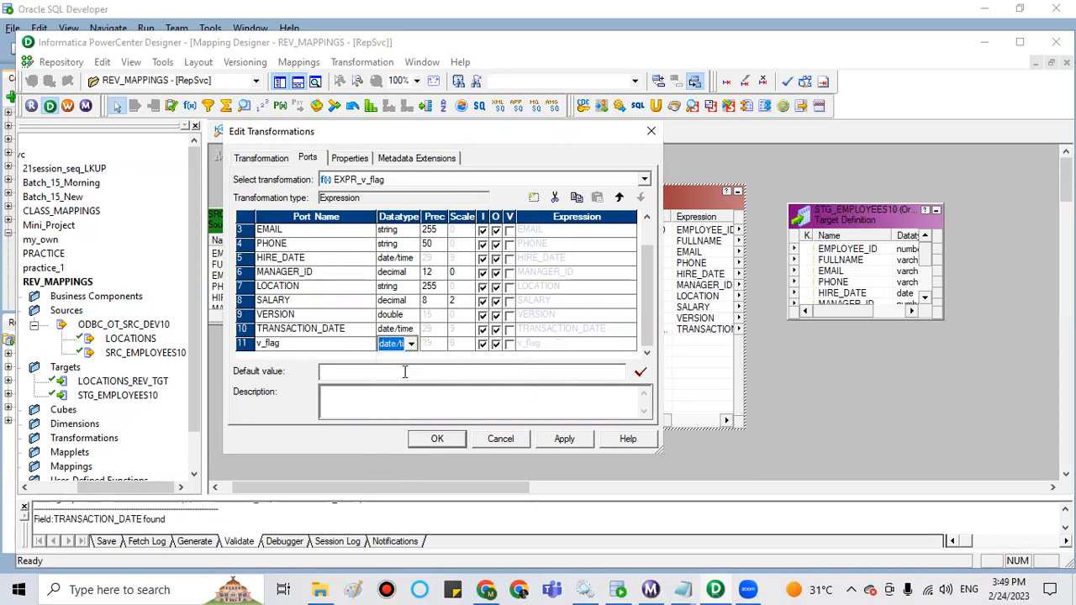
Step: Make v_flag a variable port and replace its default expression with the SETMAXVARIABLE function
{"action": "left_click", "coordinate": [509, 345]}
{"action": "left_click", "coordinate": [579, 344]}
{"action": "left_click", "coordinate": [626, 342]}
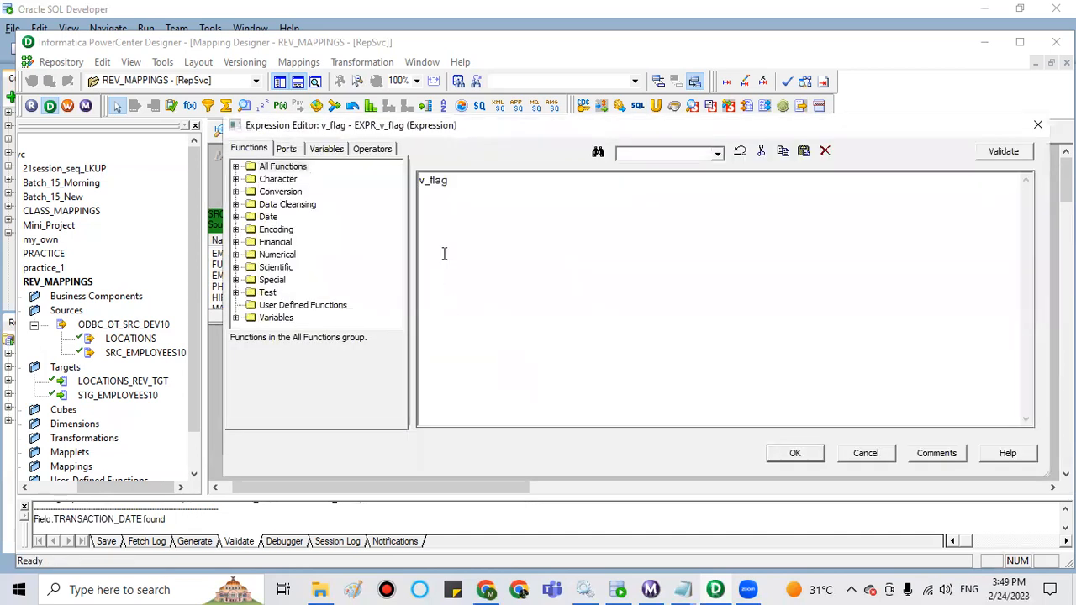
{"action": "left_click_drag", "start_coordinate": [472, 181], "coordinate": [417, 181]}
{"action": "left_click", "coordinate": [236, 166]}
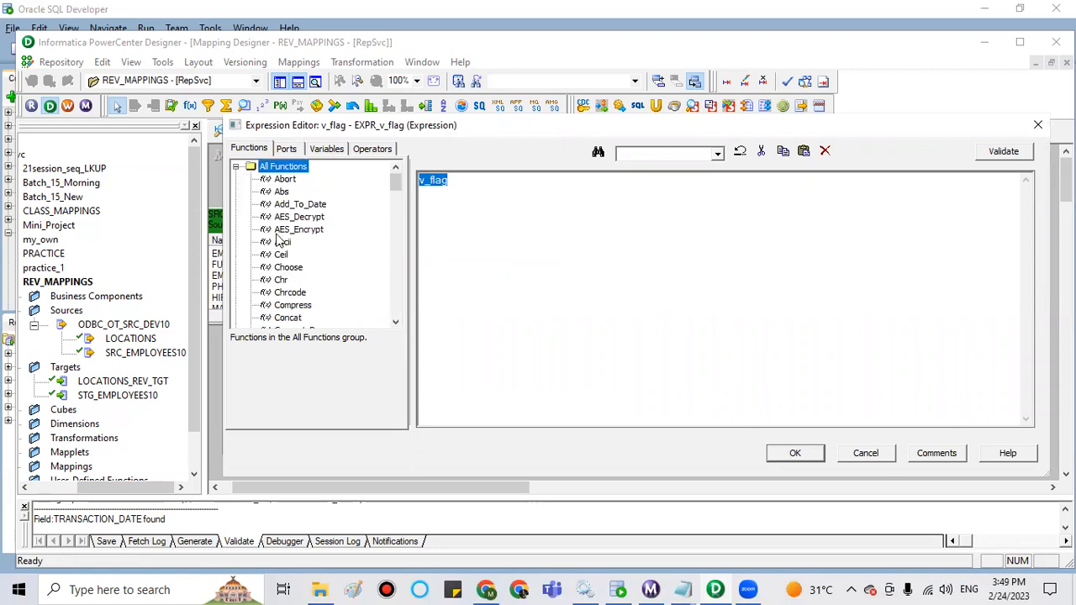
{"action": "scroll", "coordinate": [290, 295], "scroll_direction": "down", "scroll_amount": 3}
{"action": "scroll", "coordinate": [290, 290], "scroll_direction": "down", "scroll_amount": 9}
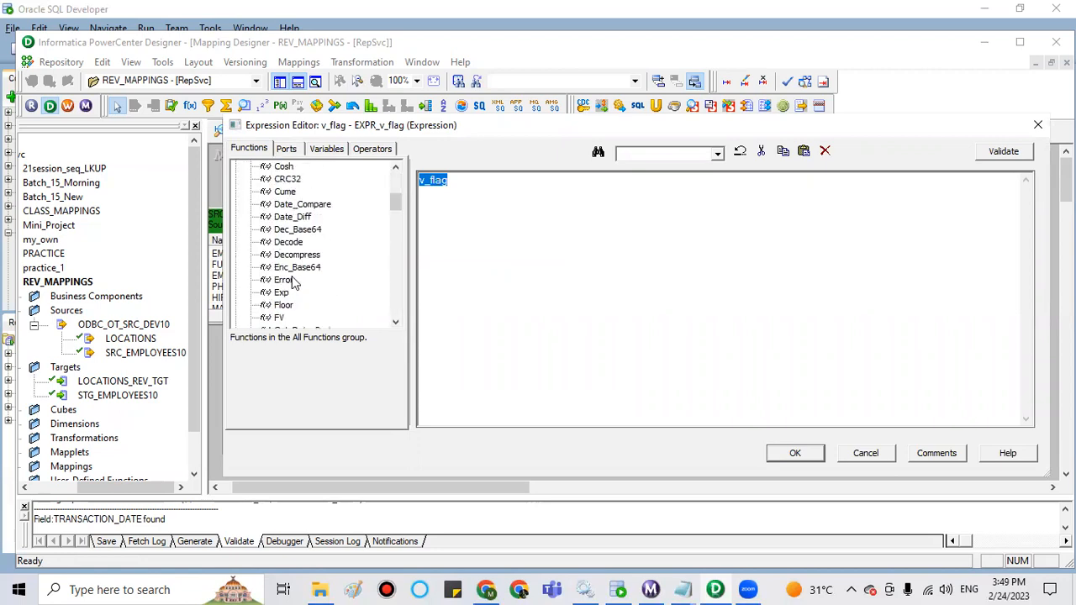
{"action": "scroll", "coordinate": [298, 279], "scroll_direction": "down", "scroll_amount": 13}
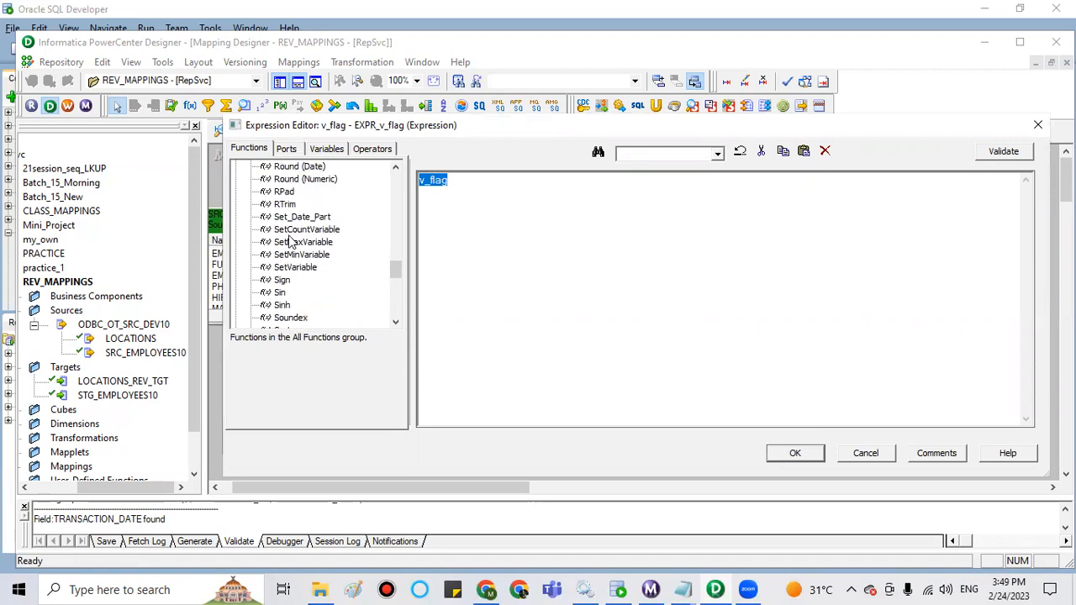
{"action": "double_click", "coordinate": [283, 242]}
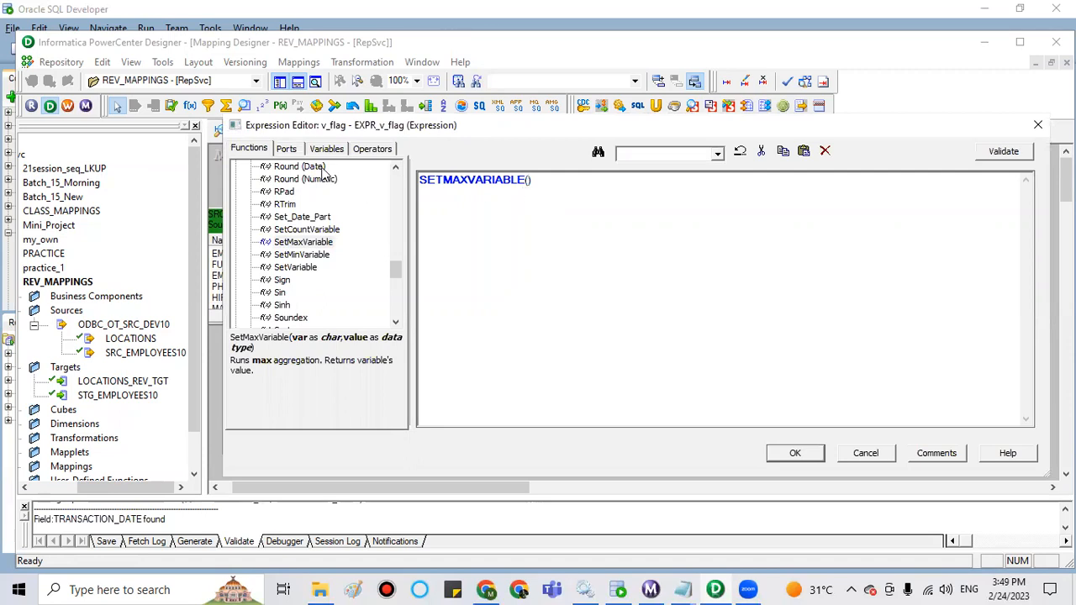
Step: Insert the mapping variable $$INCREMENTAL_TS as the first SETMAXVARIABLE argument, followed by a comma, and bring up the available ports
{"action": "left_click", "coordinate": [288, 150]}
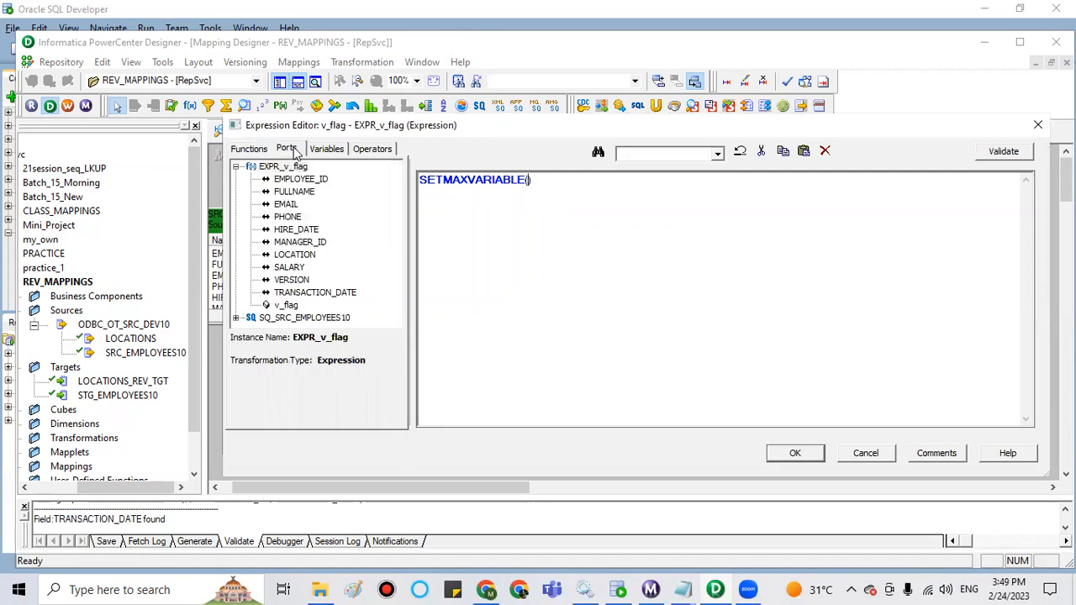
{"action": "left_click", "coordinate": [375, 151]}
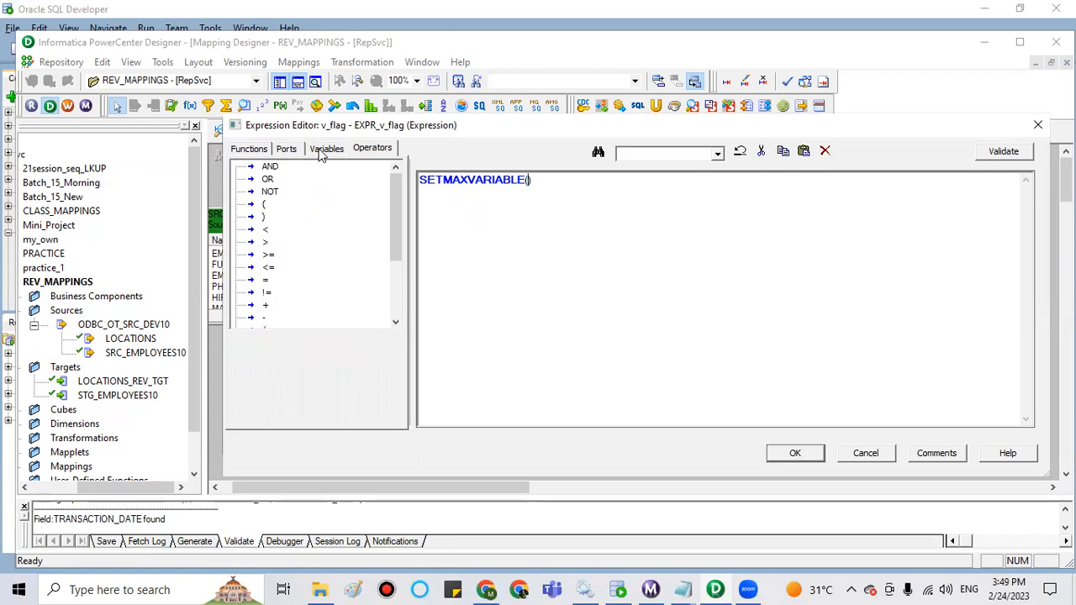
{"action": "left_click", "coordinate": [325, 148]}
{"action": "left_click", "coordinate": [237, 179]}
{"action": "double_click", "coordinate": [317, 191]}
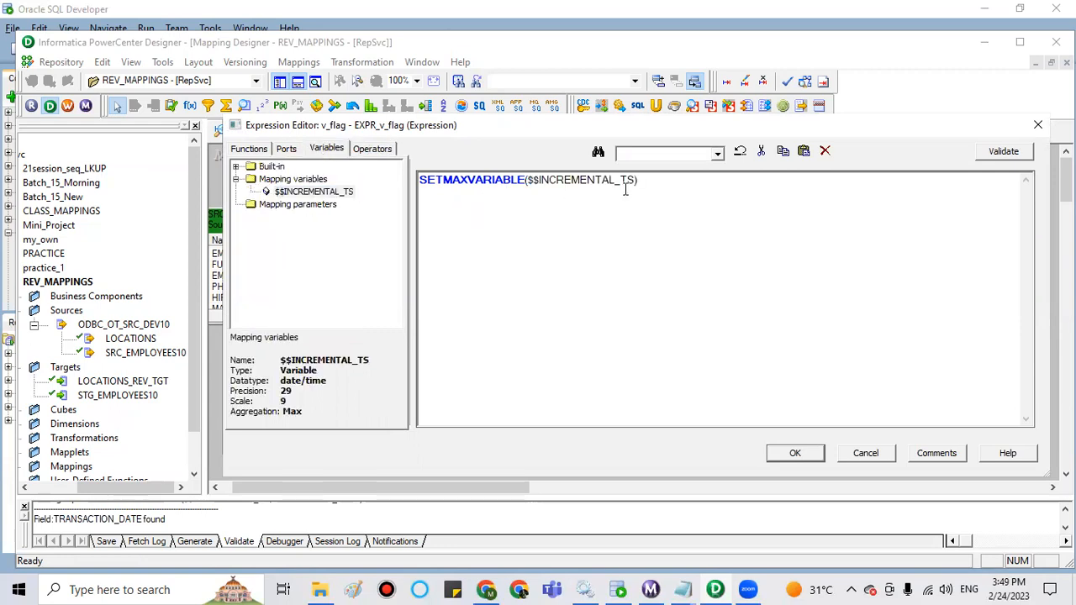
{"action": "type", "text": ","}
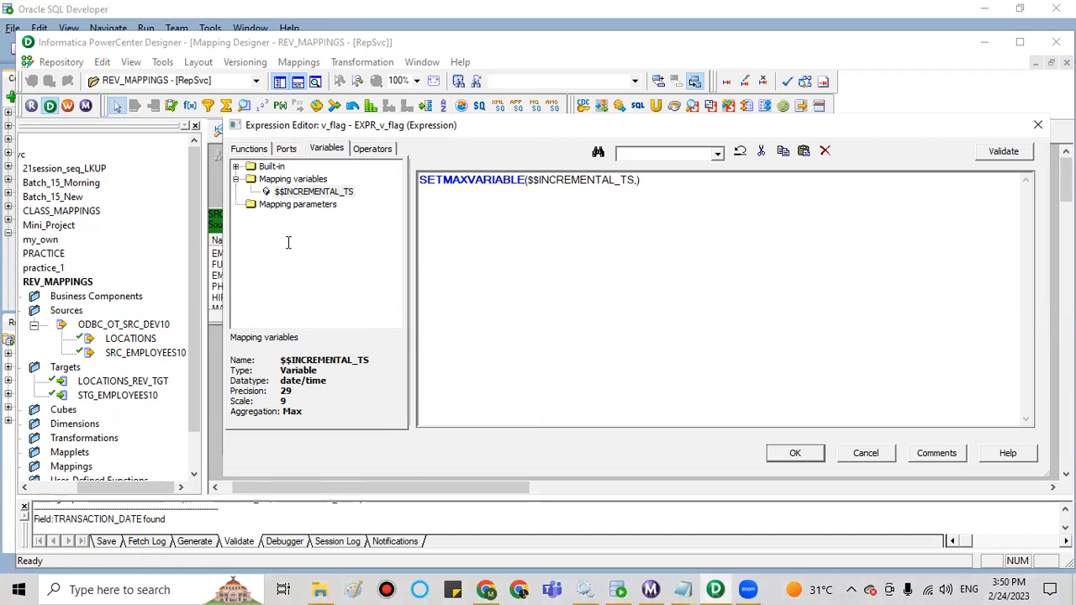
{"action": "left_click", "coordinate": [286, 148]}
{"action": "double_click", "coordinate": [279, 245]}
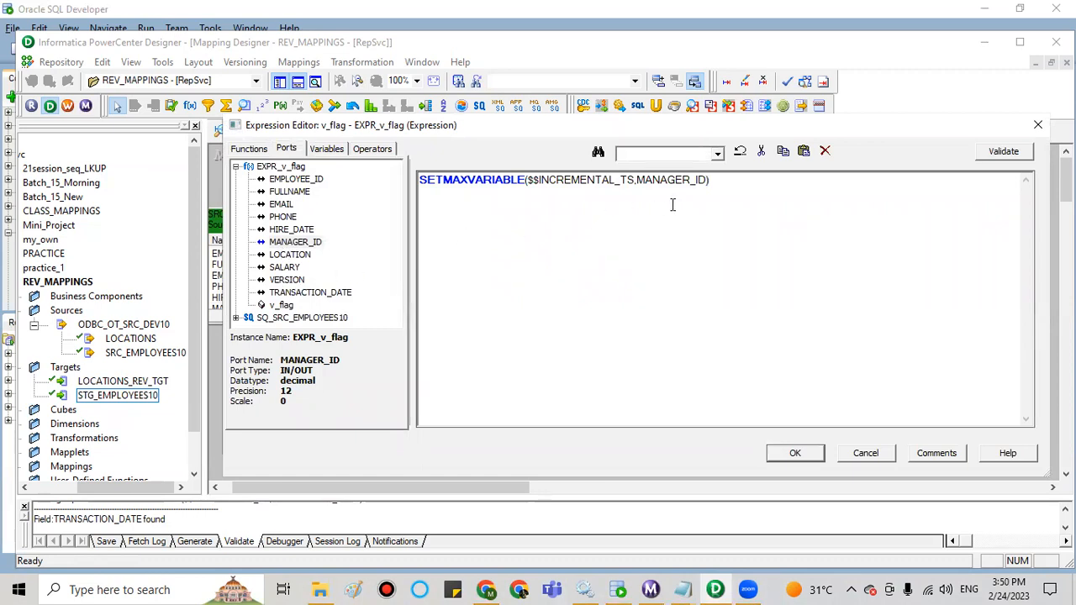
{"action": "key", "text": "BackSpace"}
{"action": "key", "text": "BackSpace"}
{"action": "key", "text": "BackSpace"}
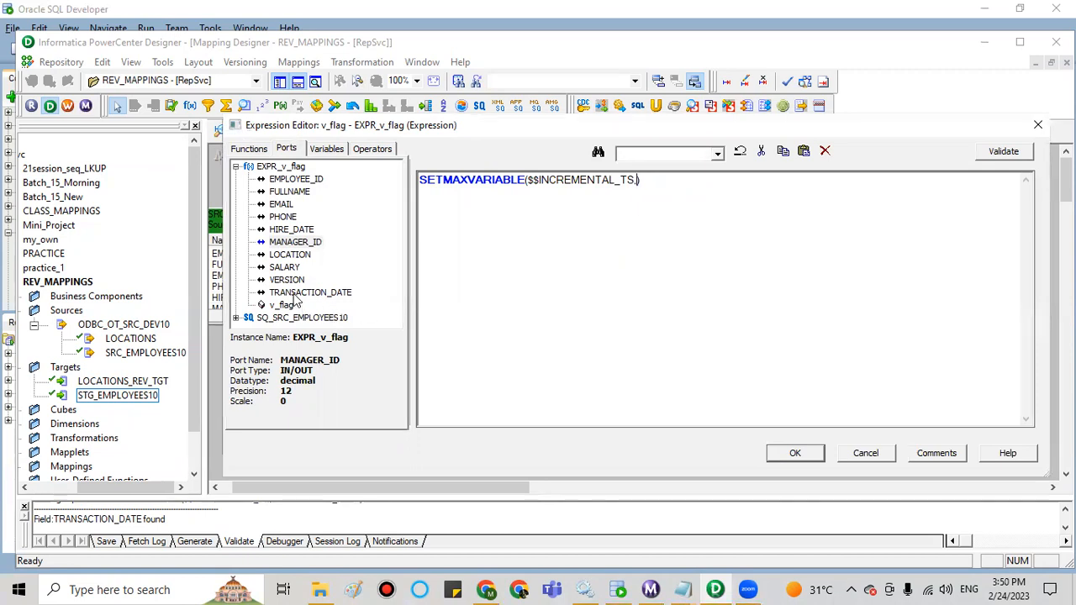
Step: Insert TRANSACTION_DATE as the second SETMAXVARIABLE argument, validate the expression and accept the changes to EXPR_v_flag
{"action": "double_click", "coordinate": [293, 294]}
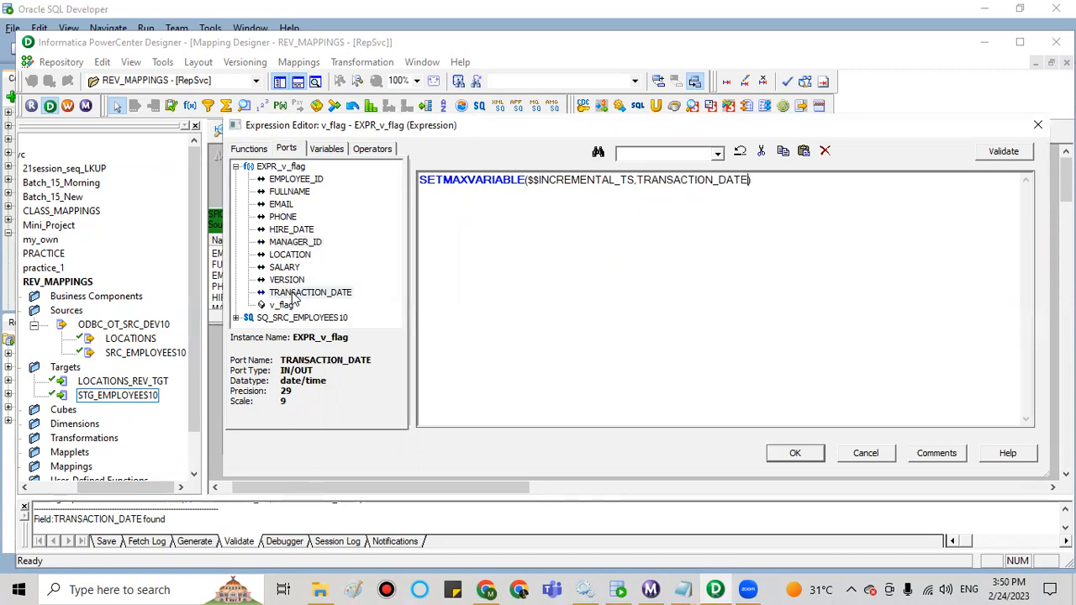
{"action": "left_click", "coordinate": [1002, 151]}
{"action": "left_click", "coordinate": [692, 338]}
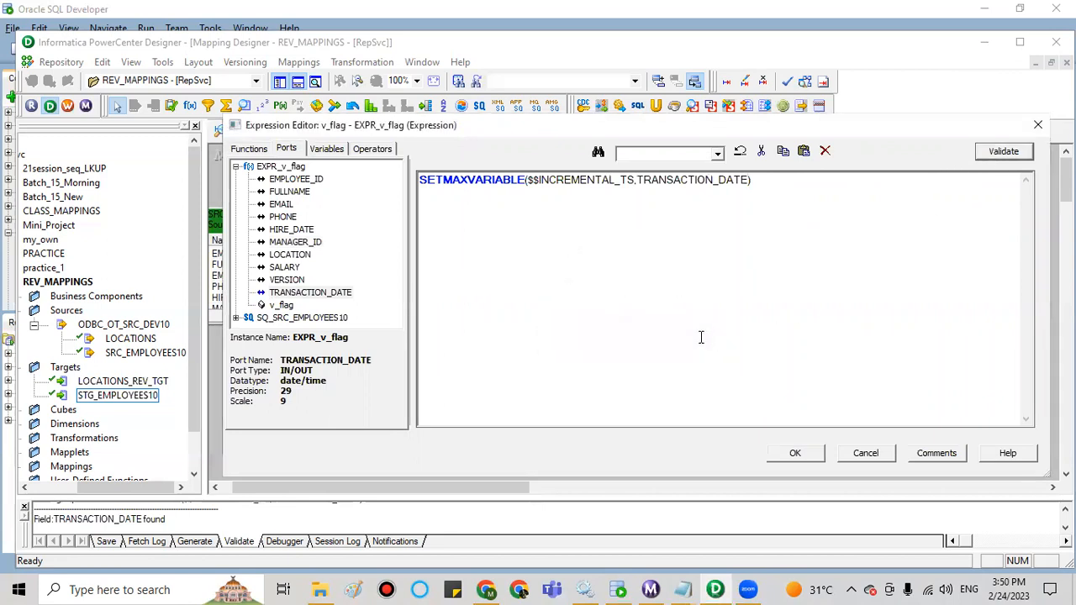
{"action": "left_click", "coordinate": [794, 453]}
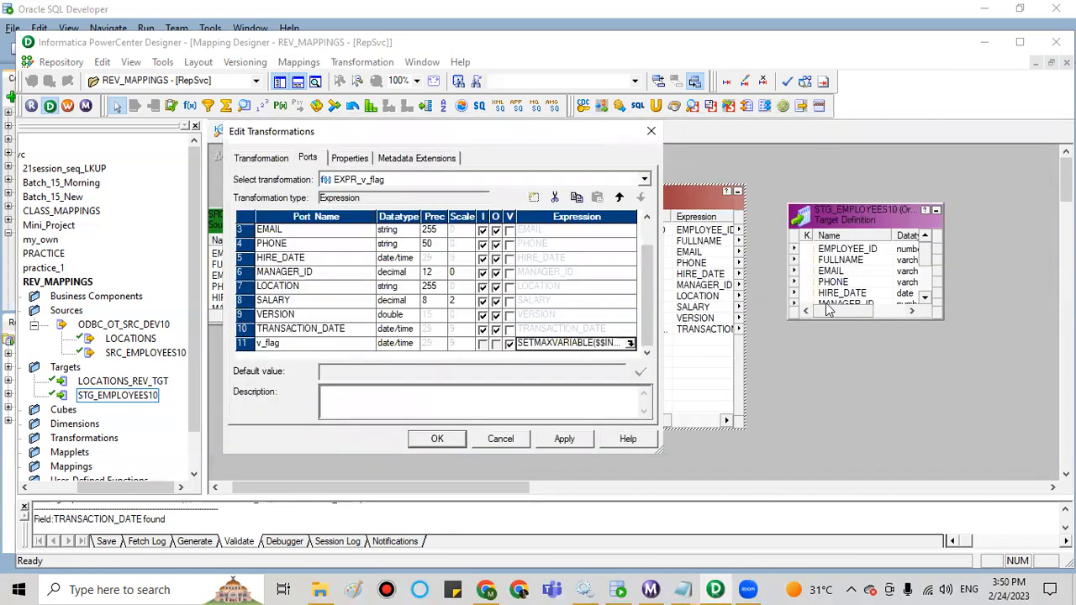
{"action": "left_click", "coordinate": [437, 440]}
Step: Space EXPR_v_flag and the STG_EMPLOYEES10 target apart, link all expression ports to the target and enlarge it to show every column
{"action": "left_click_drag", "start_coordinate": [658, 207], "coordinate": [627, 192]}
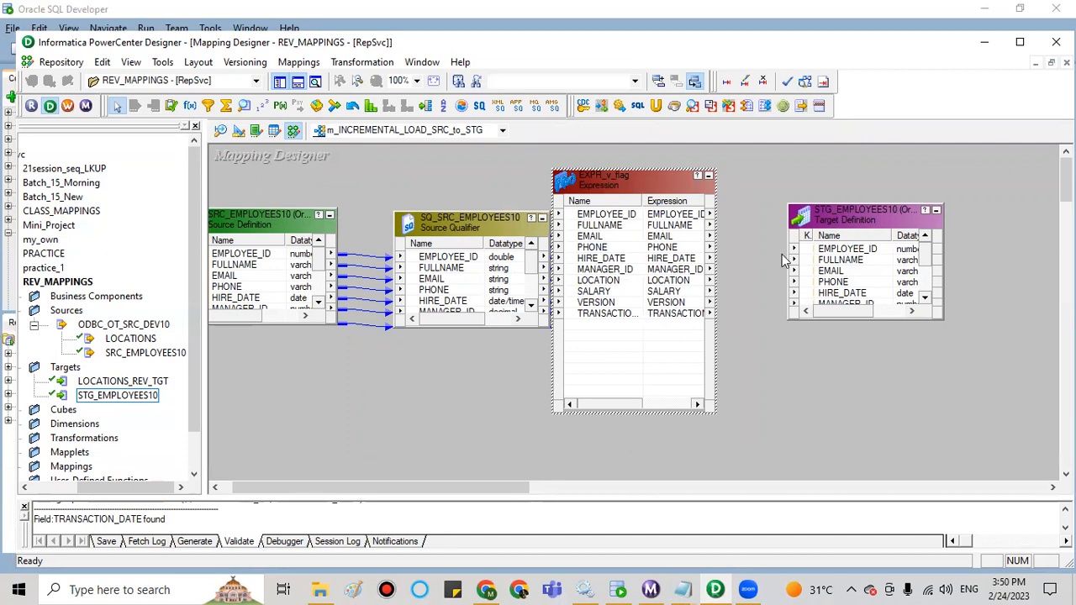
{"action": "left_click_drag", "start_coordinate": [843, 220], "coordinate": [888, 214]}
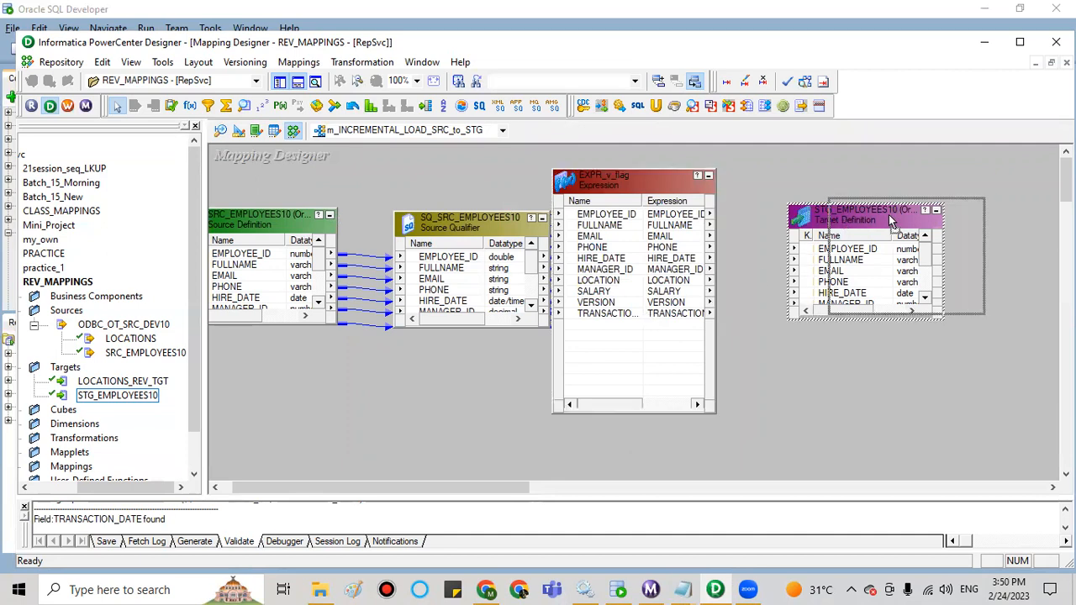
{"action": "left_click", "coordinate": [629, 217]}
{"action": "right_click", "coordinate": [631, 220]}
{"action": "left_click", "coordinate": [634, 225]}
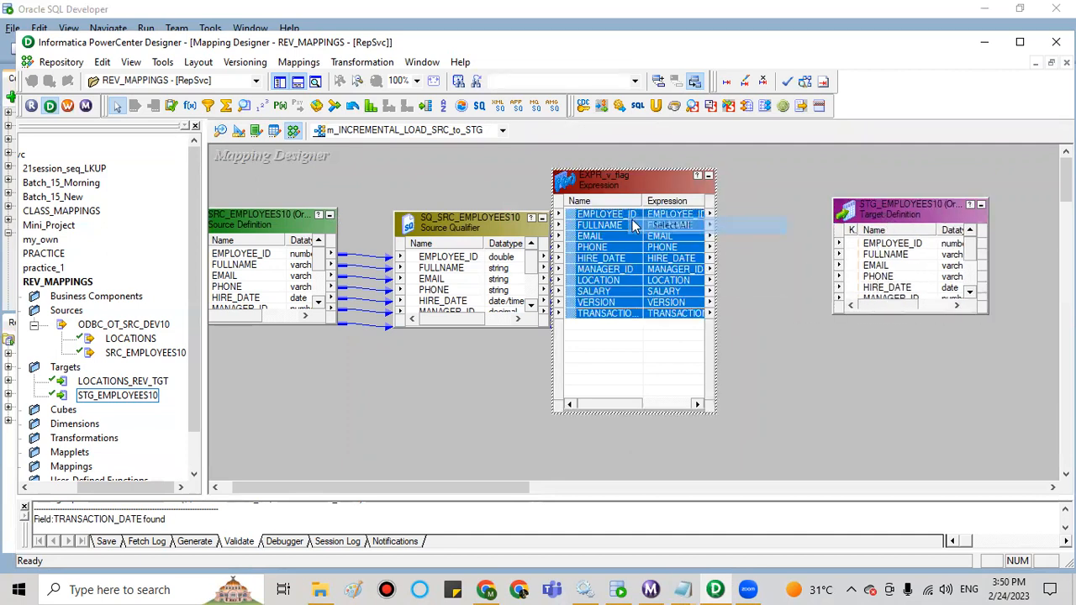
{"action": "left_click_drag", "start_coordinate": [623, 217], "coordinate": [861, 243]}
{"action": "left_click_drag", "start_coordinate": [899, 214], "coordinate": [899, 208]}
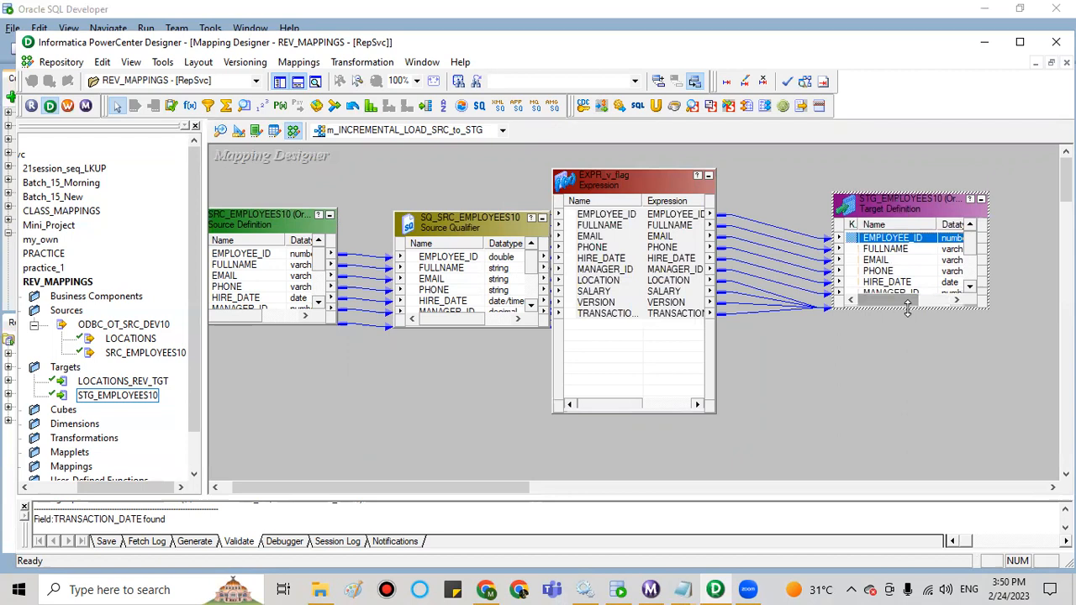
{"action": "left_click_drag", "start_coordinate": [907, 308], "coordinate": [907, 429]}
{"action": "left_click", "coordinate": [1026, 210]}
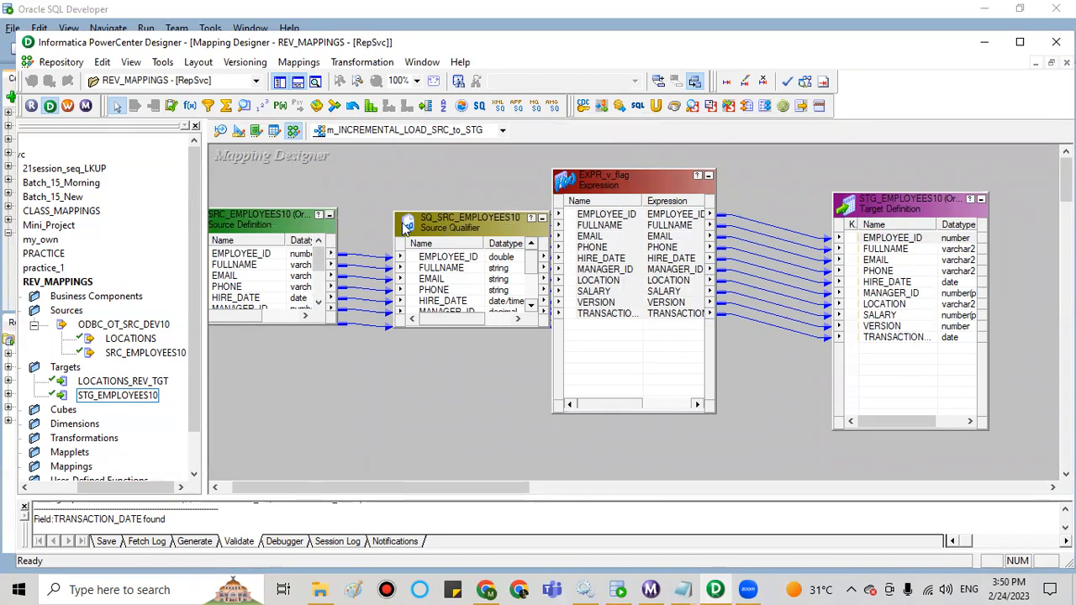
Step: Save the m_INCREMENTAL_LOAD_SRC_to_STG mapping to the repository and check the save output
{"action": "left_click", "coordinate": [61, 62]}
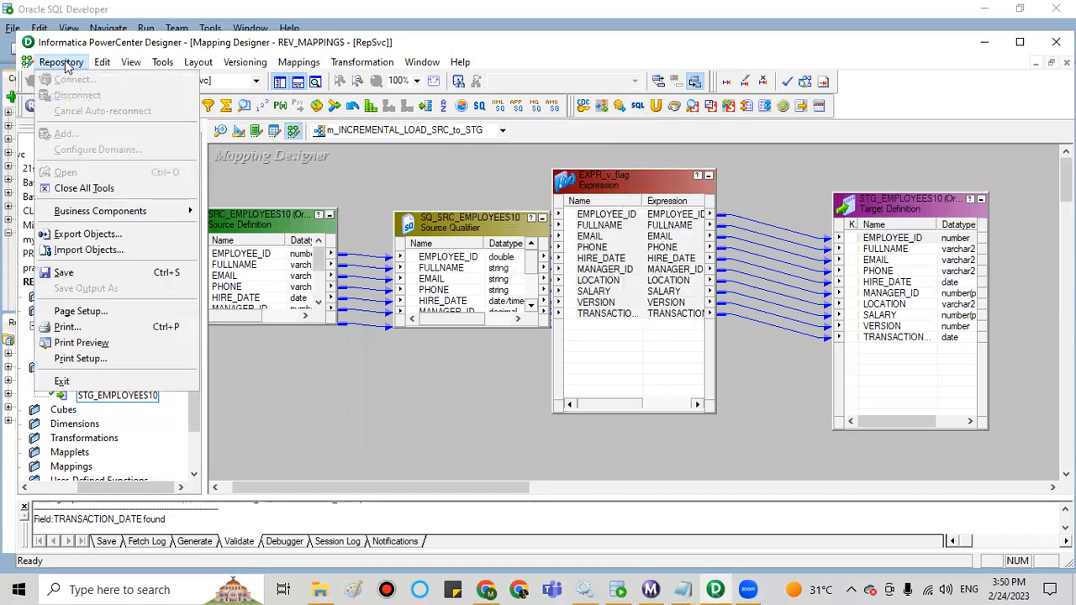
{"action": "left_click", "coordinate": [61, 273]}
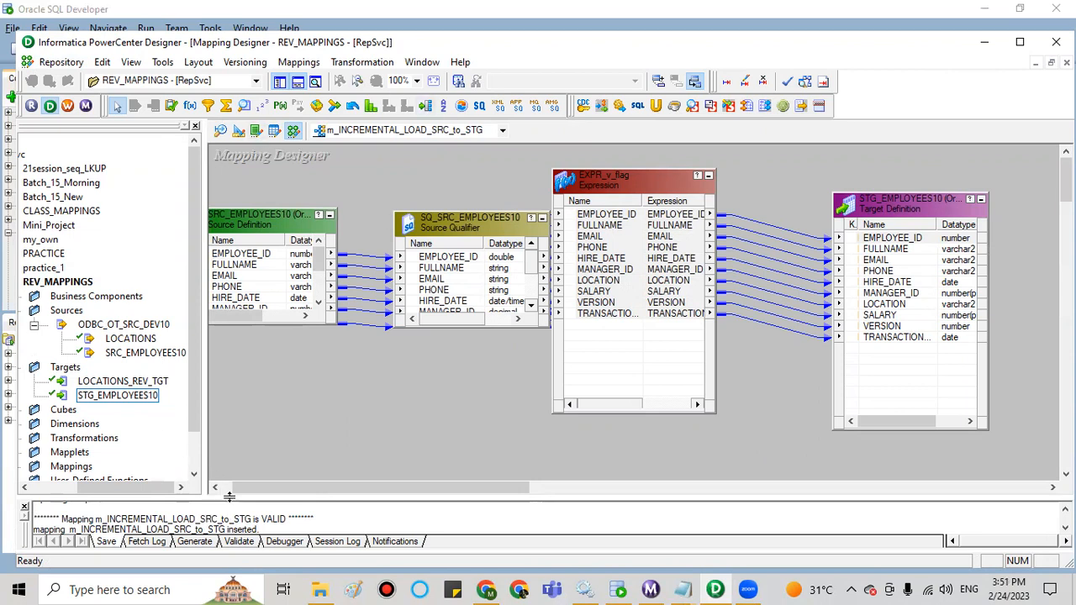
{"action": "scroll", "coordinate": [263, 514], "scroll_direction": "down", "scroll_amount": 2}
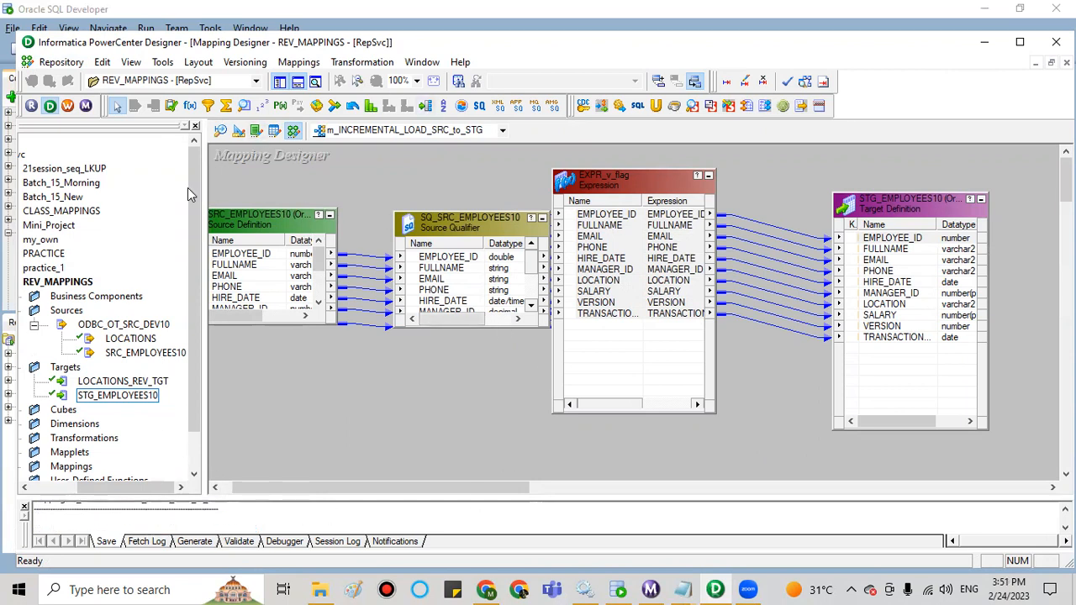
Step: Generate a workflow with a reusable session from the mapping, using wf_s as the workflow name prefix
{"action": "left_click", "coordinate": [299, 63]}
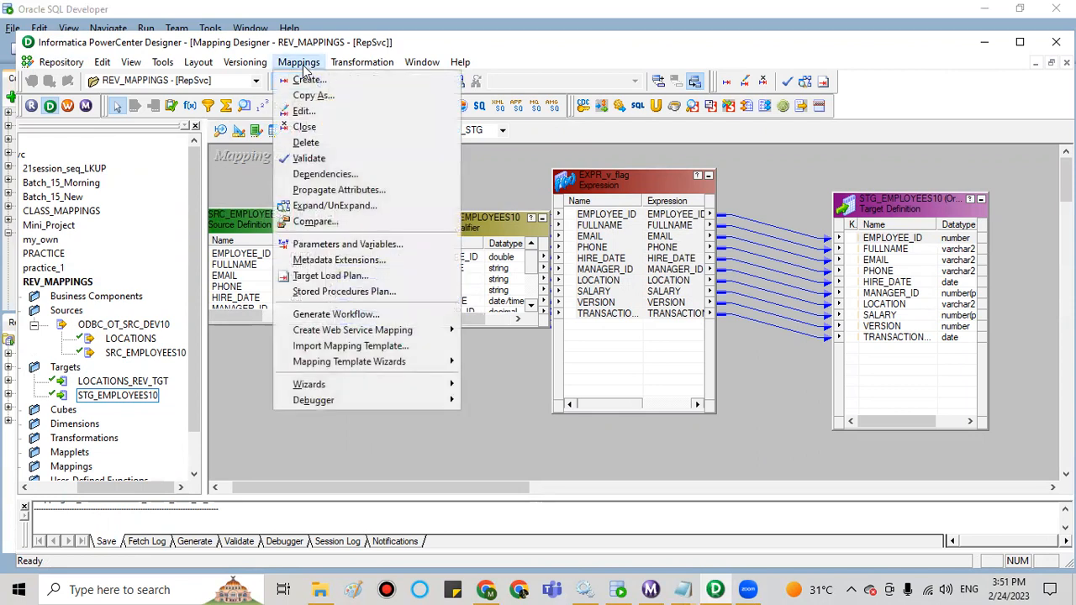
{"action": "left_click", "coordinate": [332, 315]}
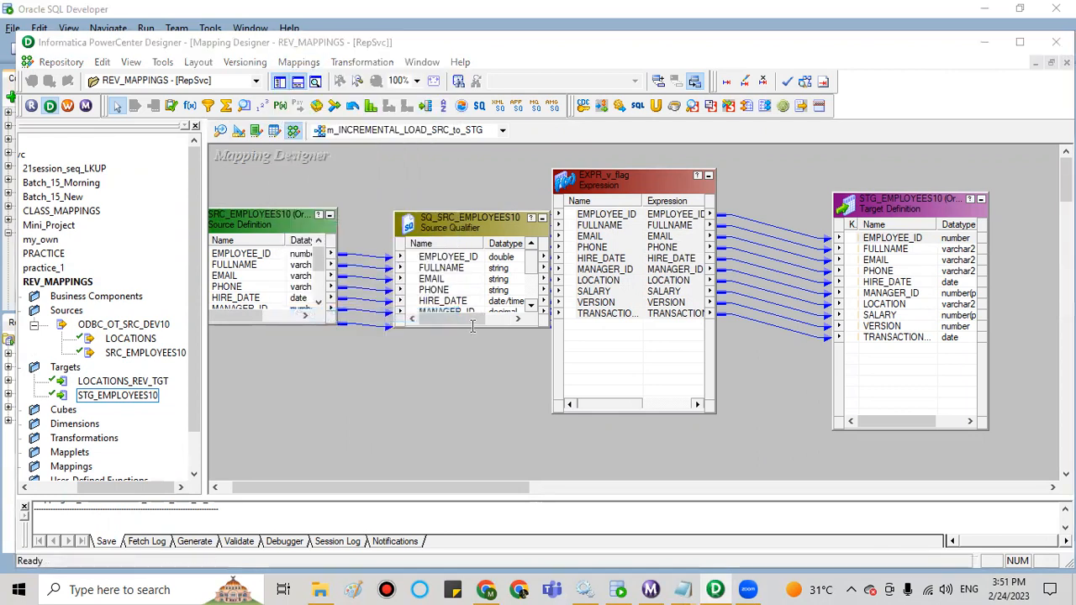
{"action": "left_click", "coordinate": [452, 243]}
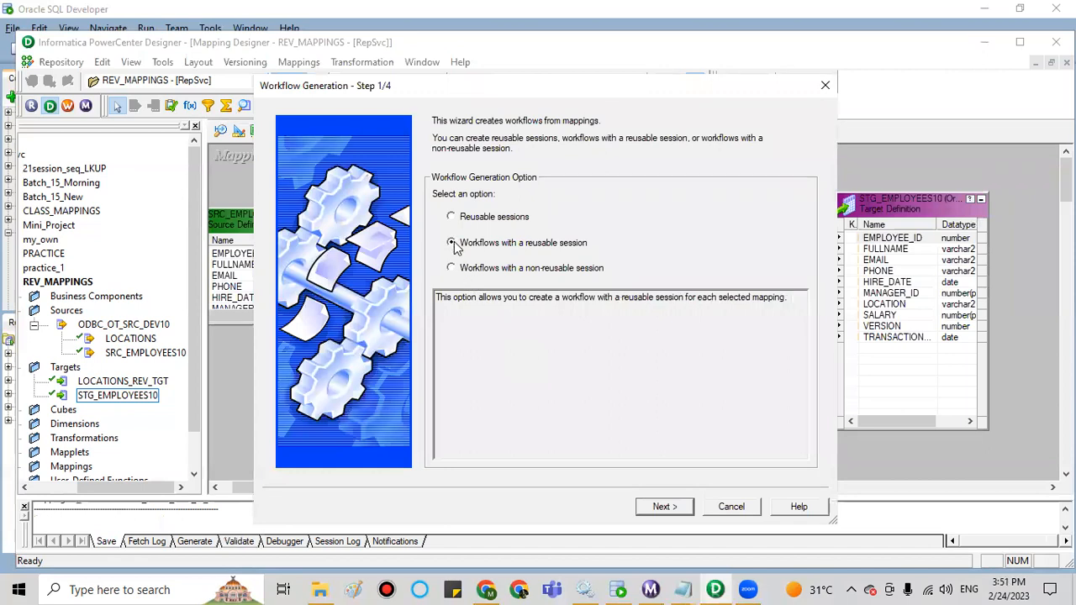
{"action": "left_click", "coordinate": [663, 507]}
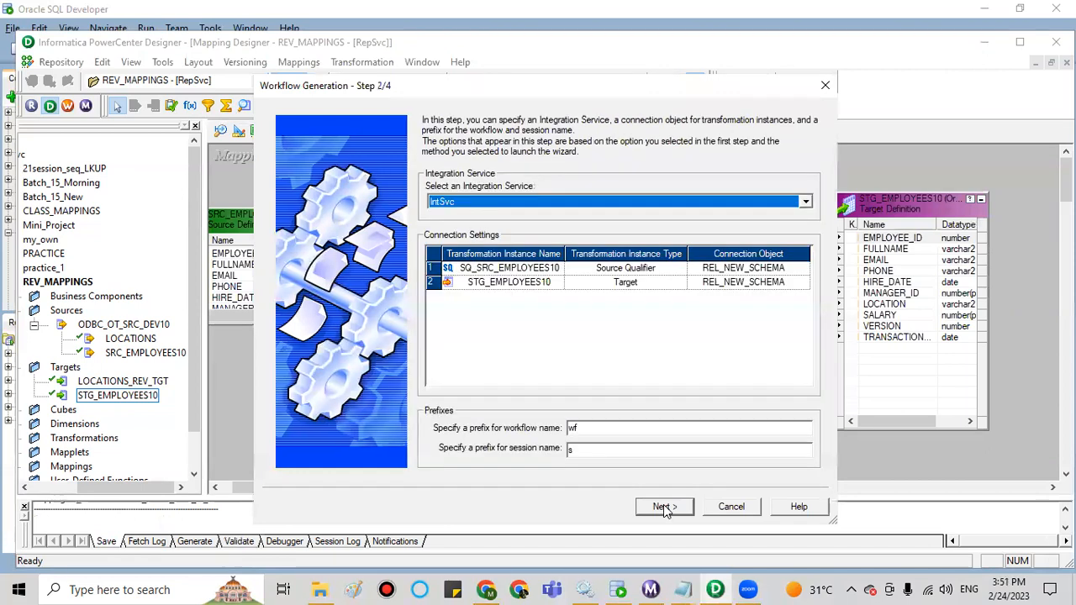
{"action": "left_click", "coordinate": [589, 429]}
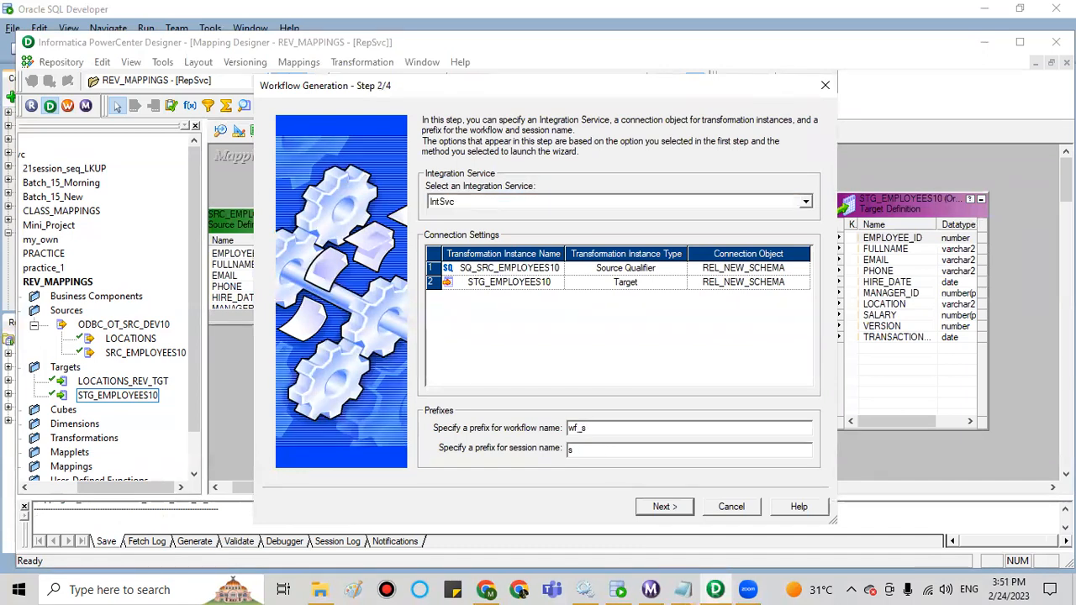
{"action": "left_click", "coordinate": [669, 510]}
{"action": "left_click", "coordinate": [662, 506]}
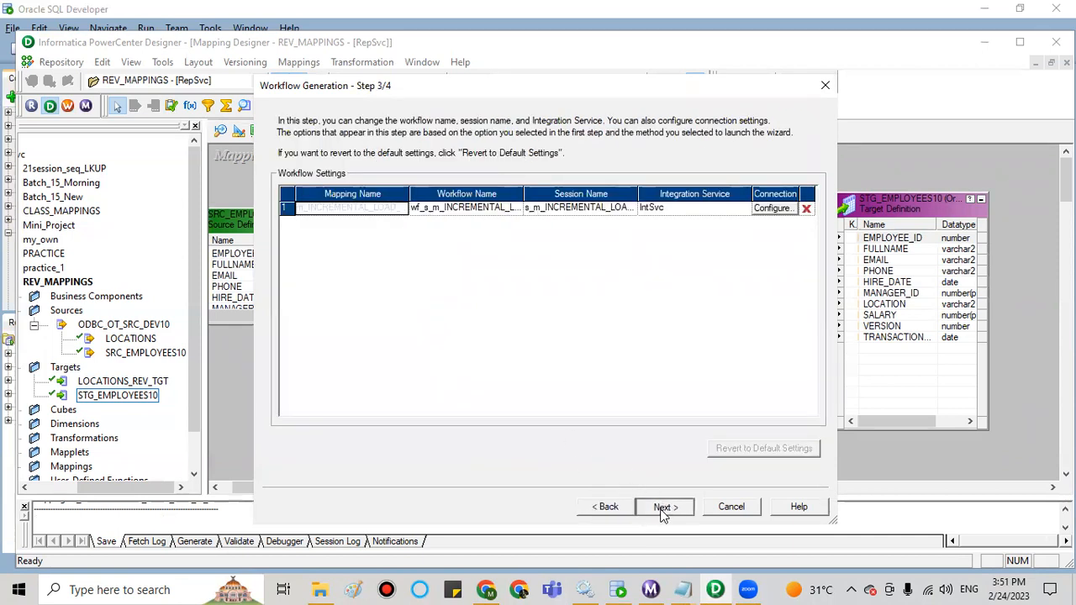
{"action": "left_click", "coordinate": [663, 508]}
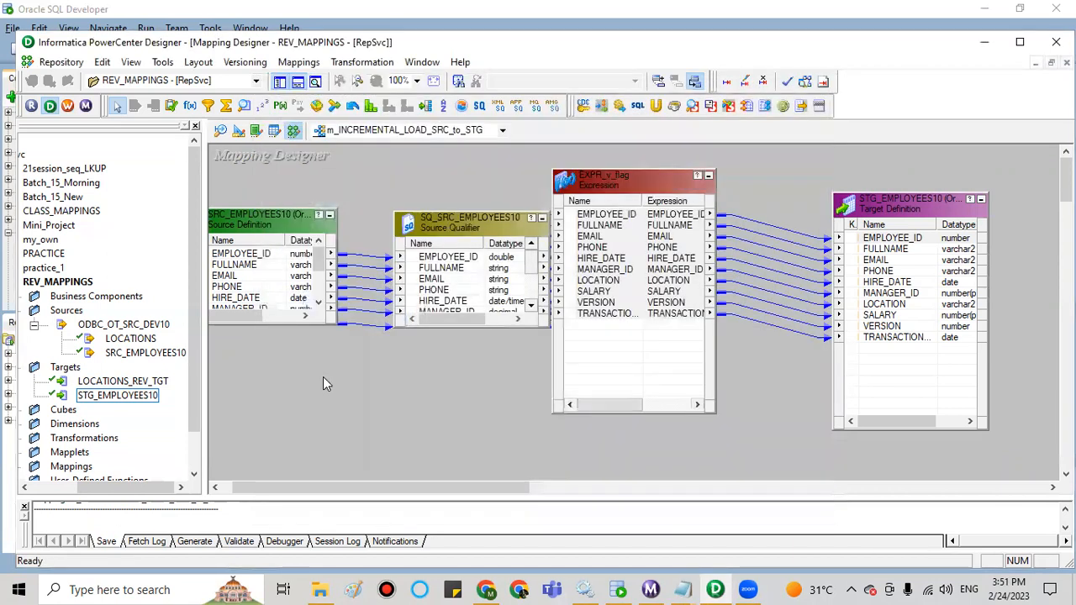
Step: Switch to PowerCenter Workflow Manager, dismiss the startup tip and collapse the 21session_seq_LKUP, Batch_15_Morning and SENARIO folders
{"action": "left_click", "coordinate": [68, 105]}
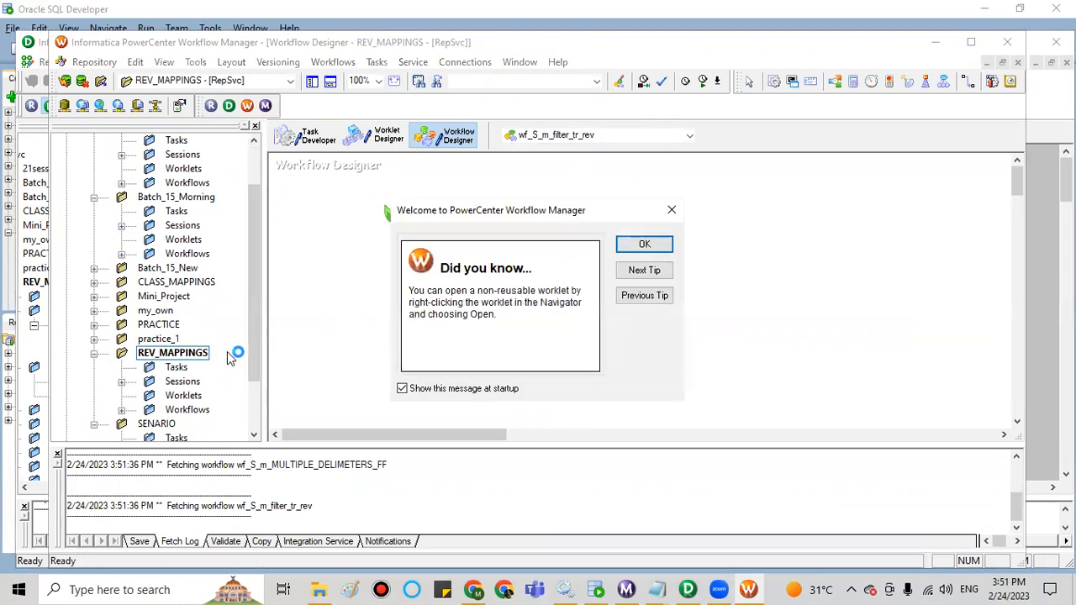
{"action": "left_click", "coordinate": [644, 244]}
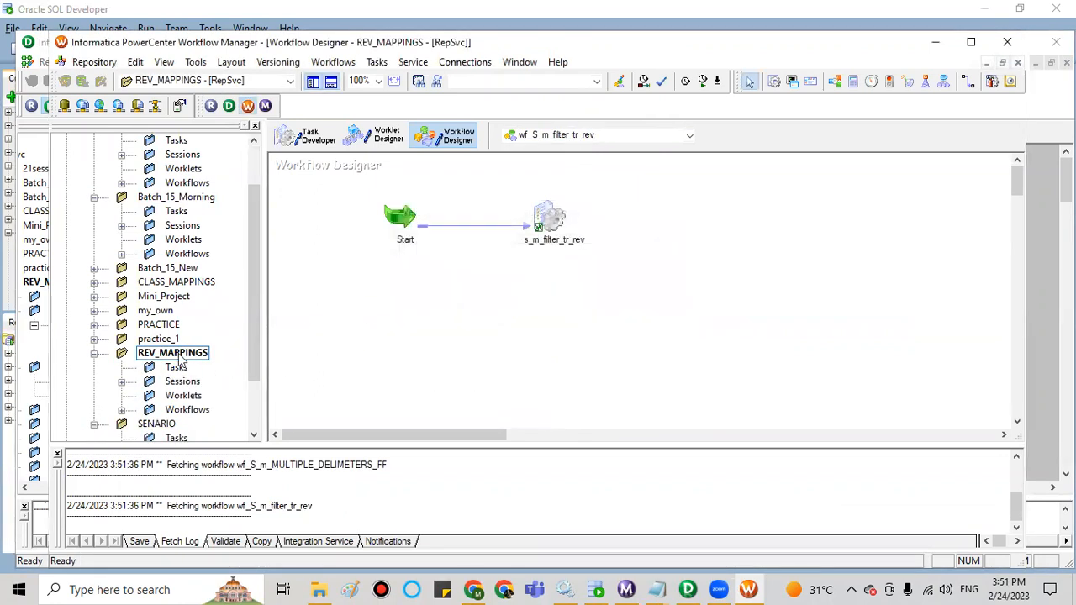
{"action": "right_click", "coordinate": [177, 358]}
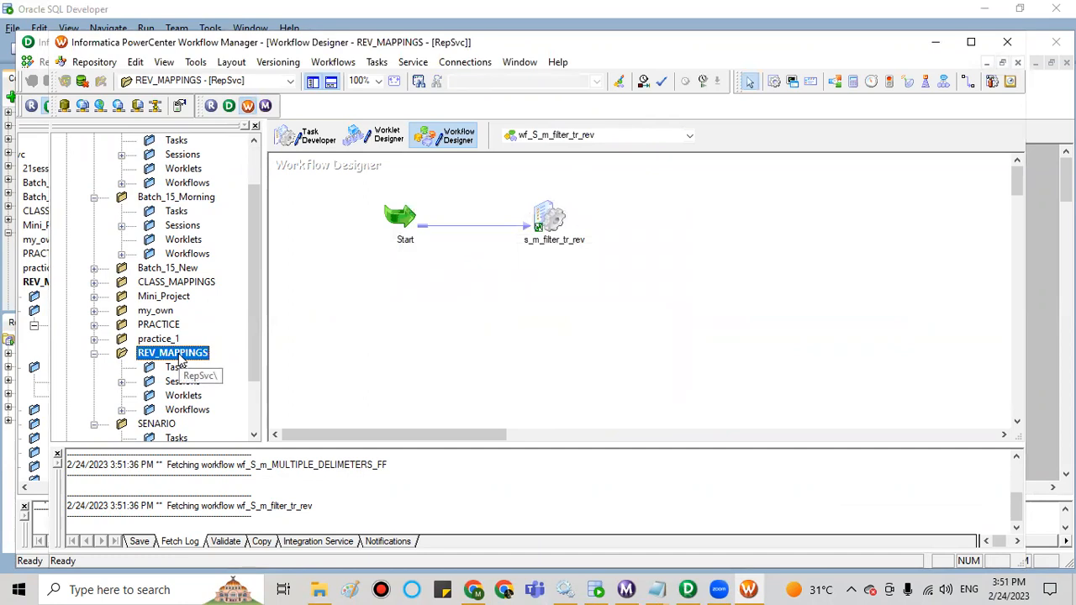
{"action": "left_click", "coordinate": [460, 353]}
{"action": "left_click", "coordinate": [94, 198]}
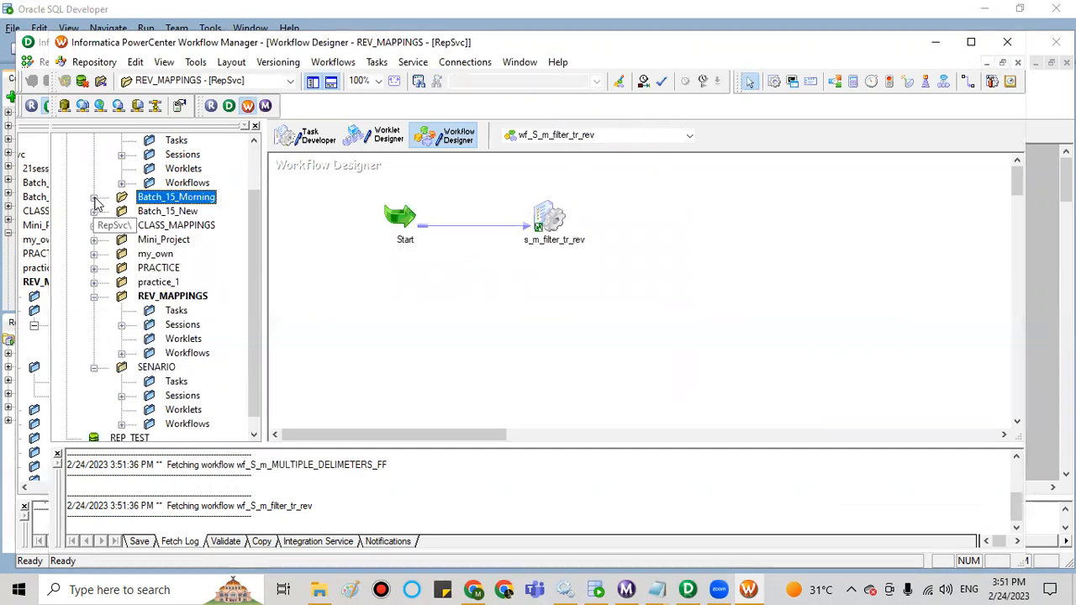
{"action": "left_click", "coordinate": [95, 184]}
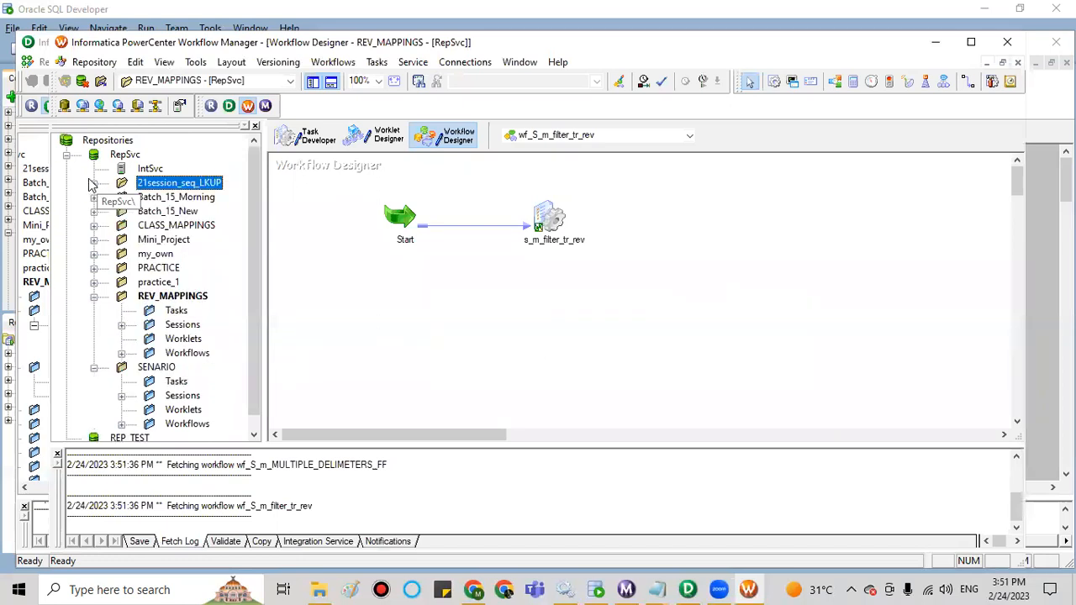
{"action": "left_click", "coordinate": [94, 368]}
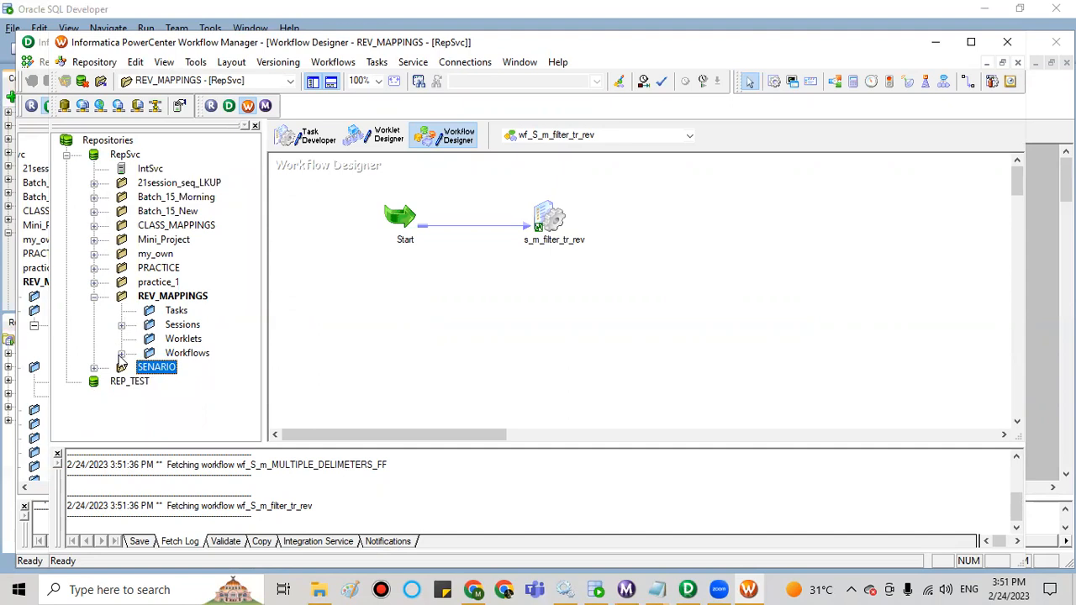
Step: Open the wf_s_m_INCREMENTAL_LOAD_SRC_to_STG workflow from the REV_MAPPINGS folder's Workflows in the Workflow Designer
{"action": "left_click", "coordinate": [121, 354]}
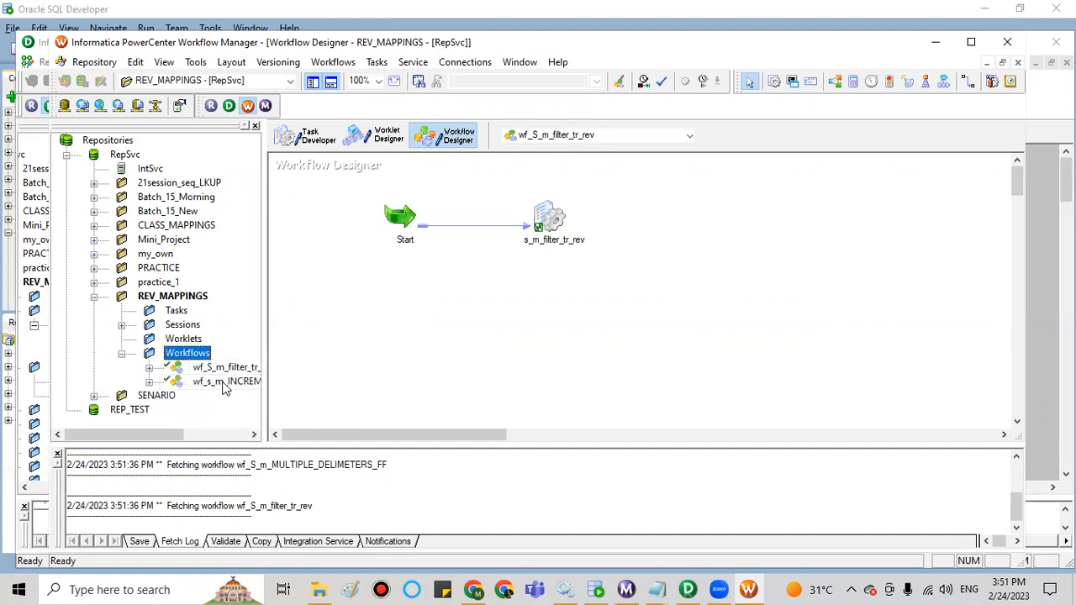
{"action": "left_click_drag", "start_coordinate": [144, 435], "coordinate": [200, 435]}
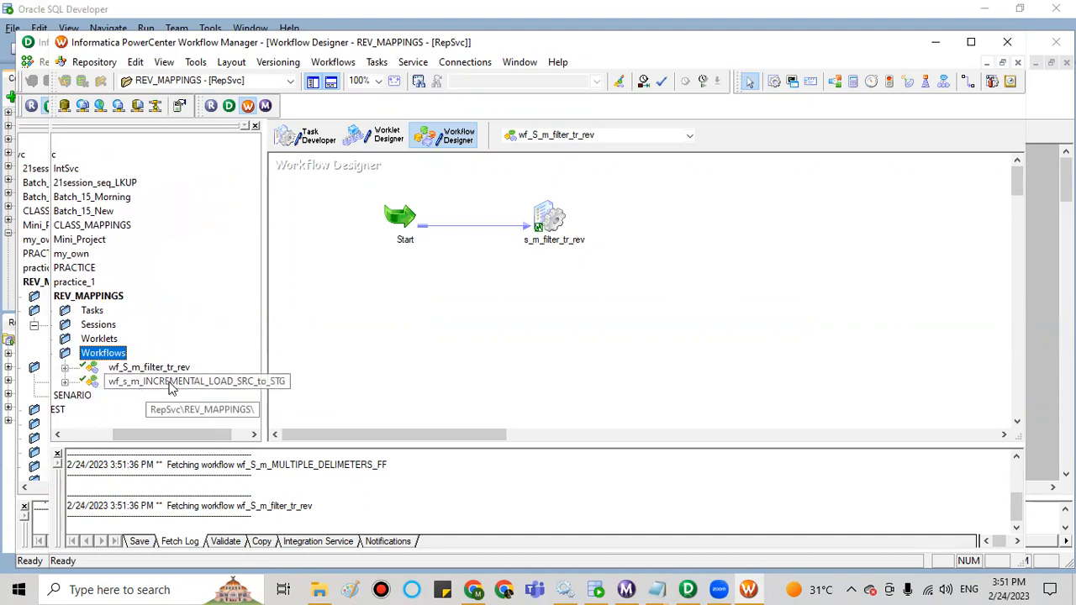
{"action": "left_click", "coordinate": [170, 386]}
{"action": "right_click", "coordinate": [176, 386]}
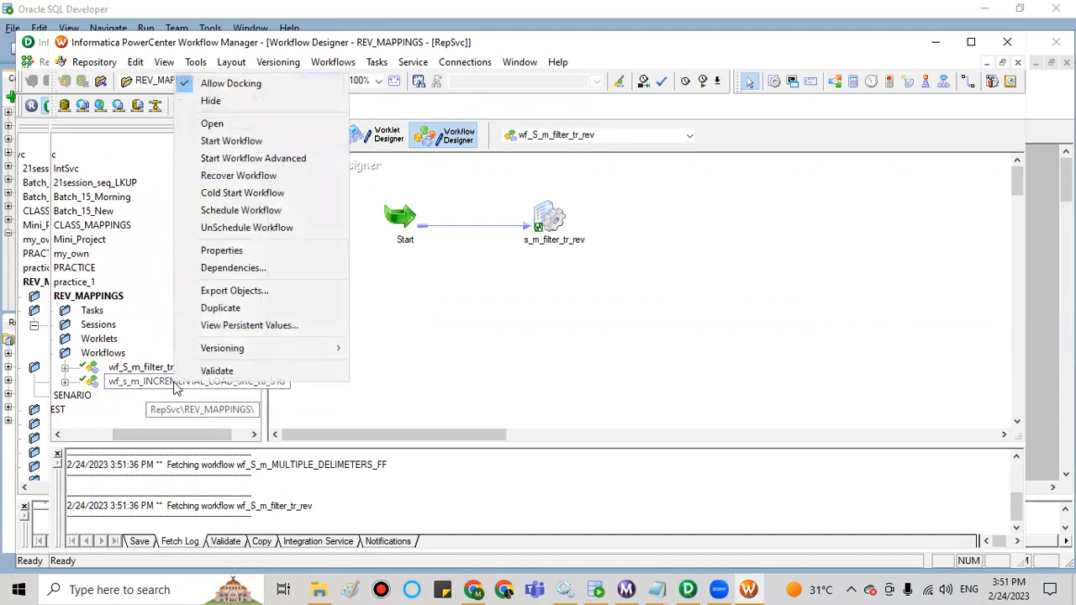
{"action": "left_click", "coordinate": [232, 125]}
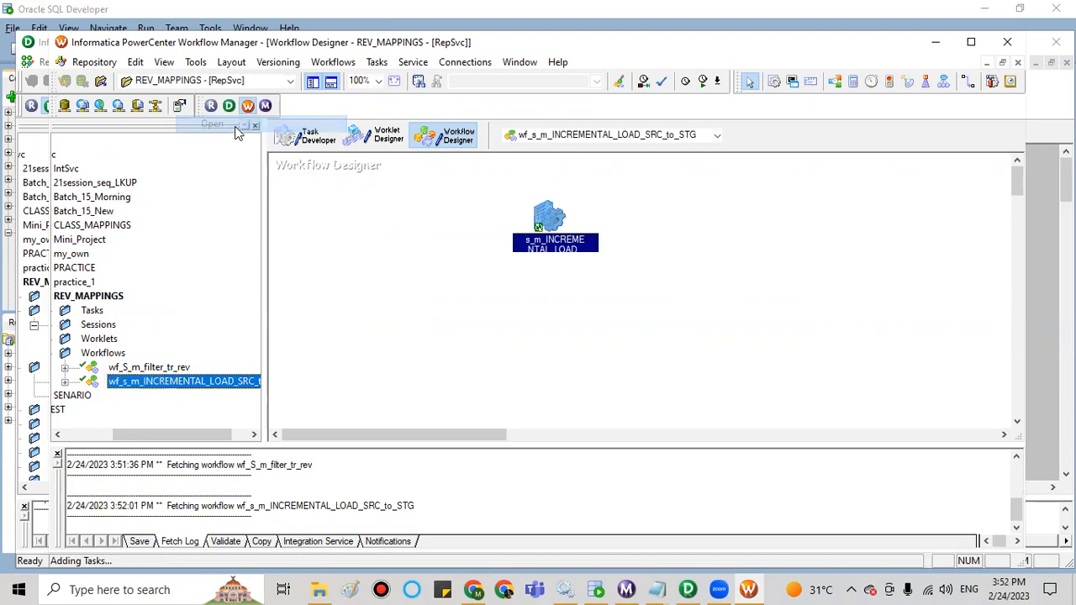
{"action": "left_click", "coordinate": [636, 334]}
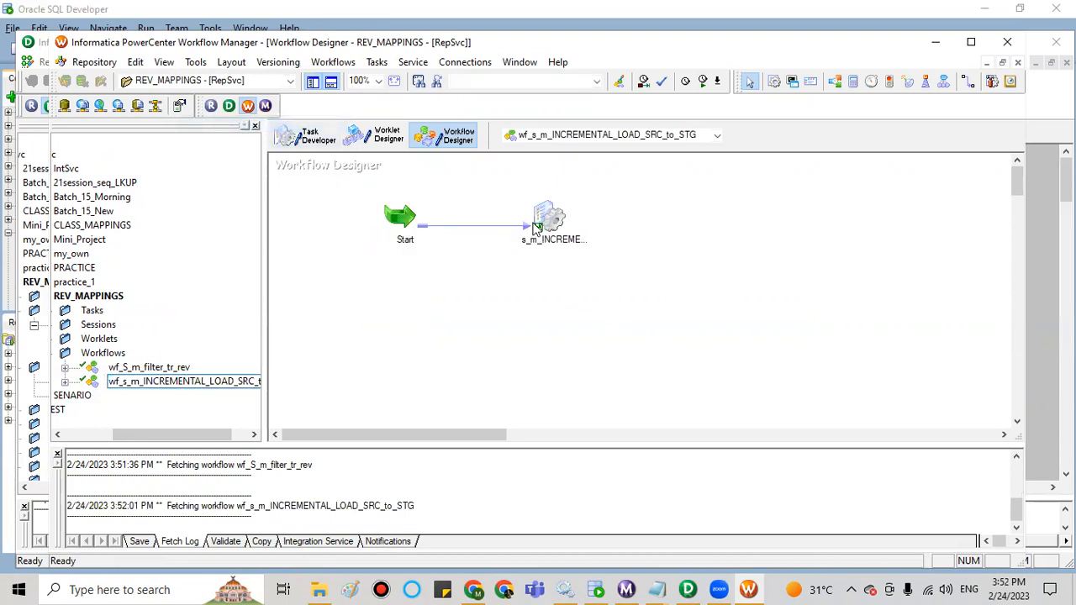
Step: Edit the s_m_INCREMENTAL_LOAD_SRC_to_STG session's mapping and set the SQ_SRC_EMPLOYEES10 source connection to rel_OT_SRC_DEV10
{"action": "double_click", "coordinate": [537, 225]}
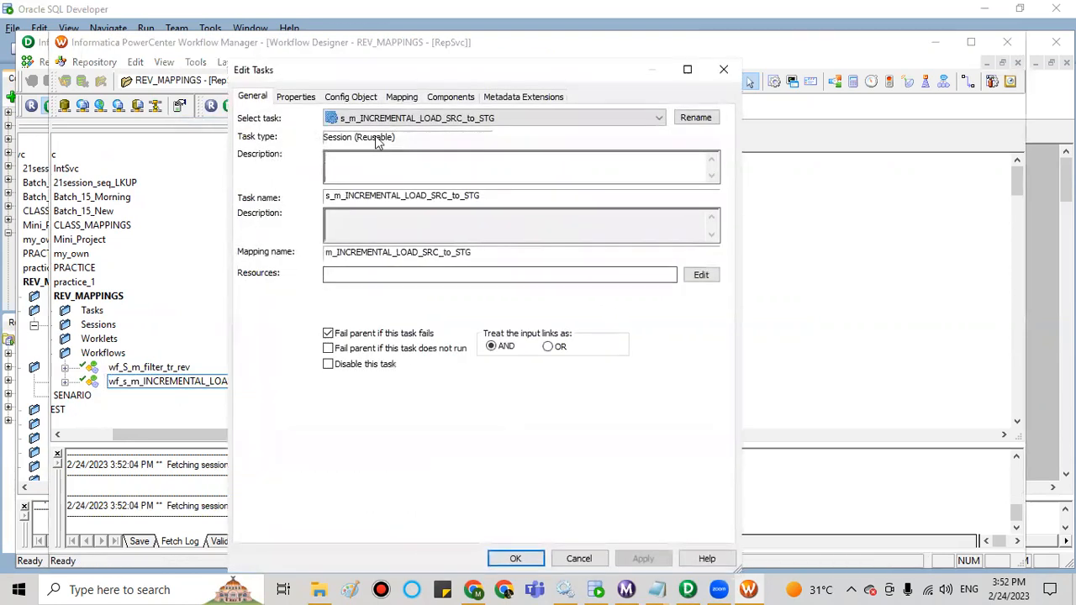
{"action": "left_click", "coordinate": [402, 98]}
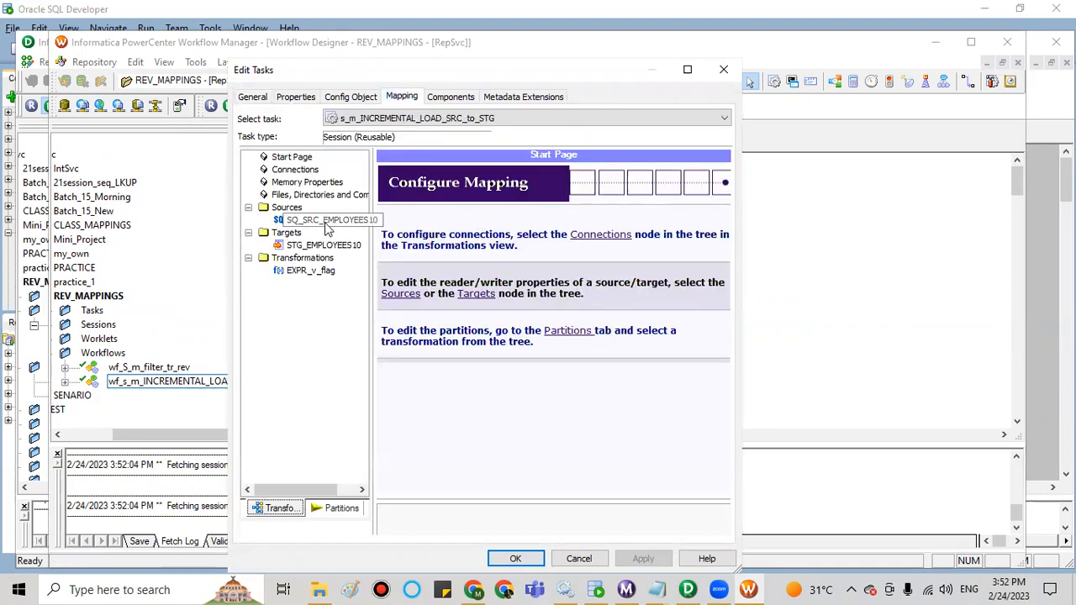
{"action": "left_click", "coordinate": [328, 222]}
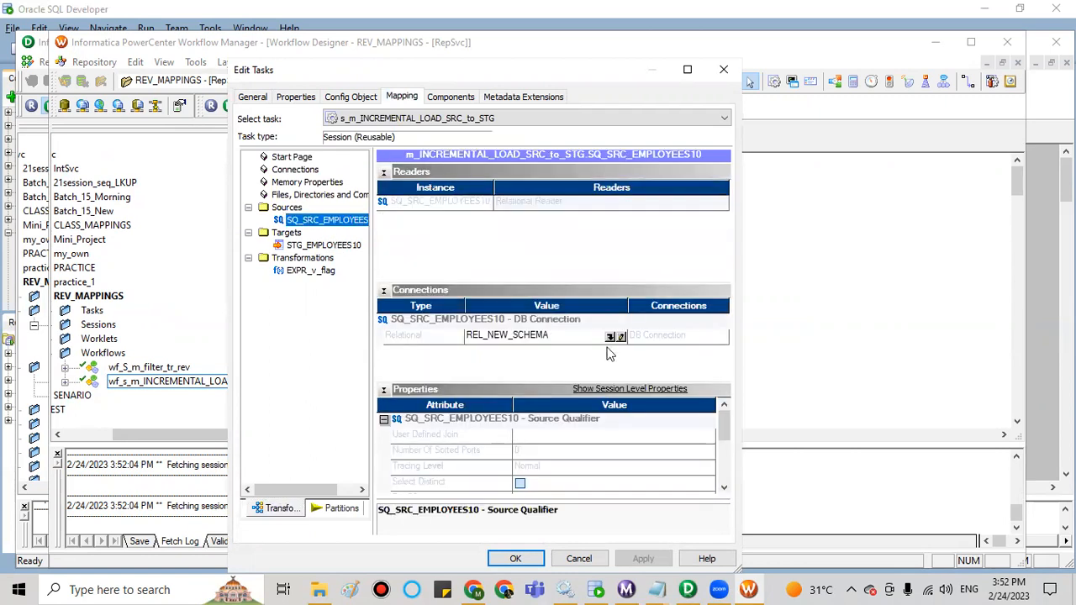
{"action": "left_click", "coordinate": [611, 337]}
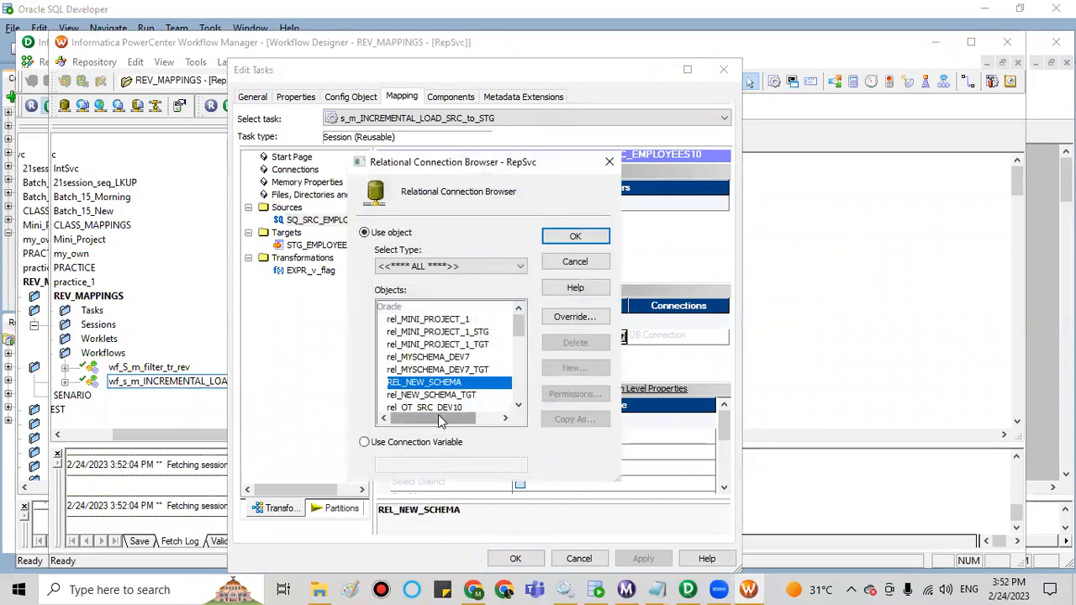
{"action": "scroll", "coordinate": [395, 370], "scroll_direction": "down", "scroll_amount": 1}
{"action": "left_click", "coordinate": [422, 371]}
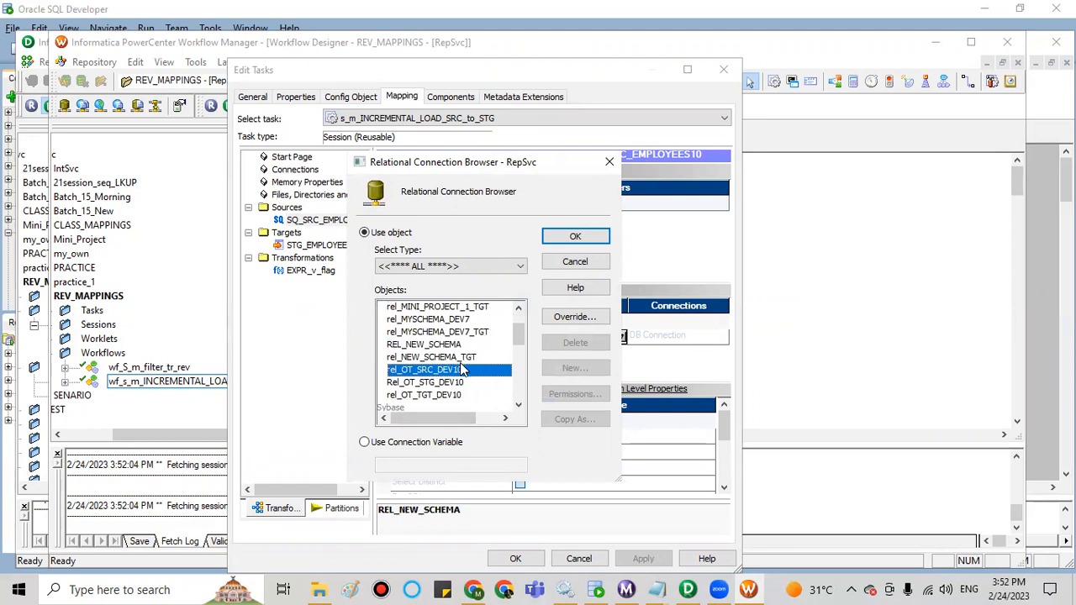
{"action": "left_click", "coordinate": [575, 236]}
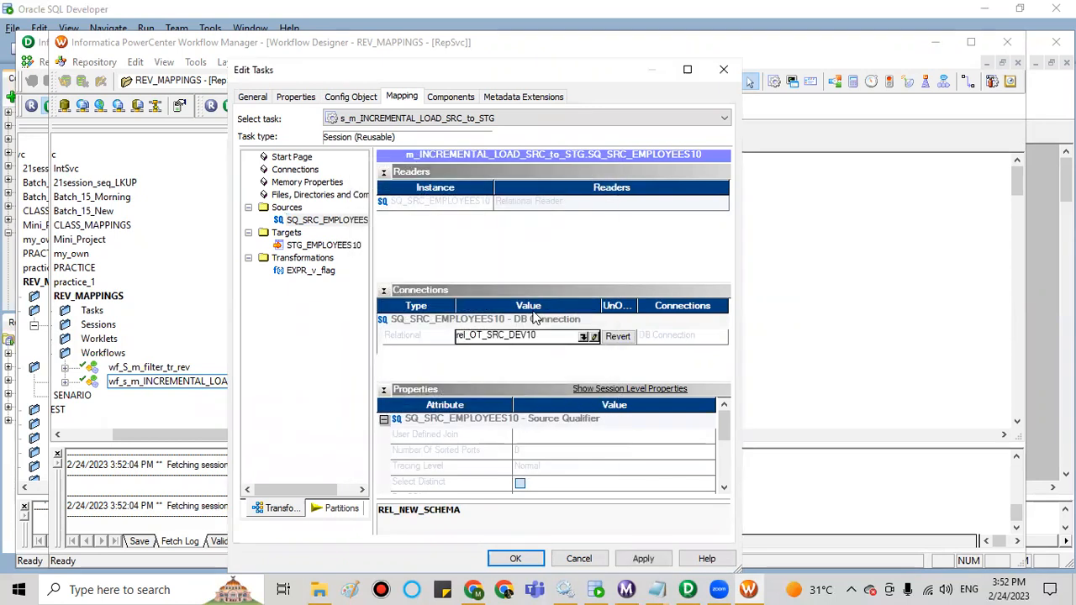
{"action": "scroll", "coordinate": [533, 452], "scroll_direction": "down", "scroll_amount": 3}
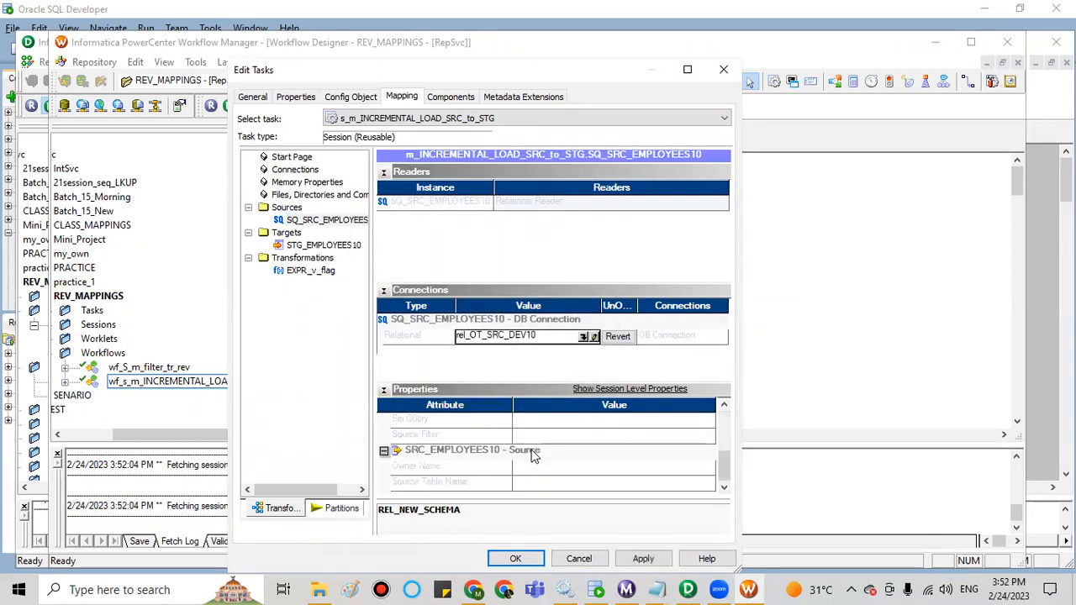
{"action": "scroll", "coordinate": [533, 454], "scroll_direction": "up", "scroll_amount": 5}
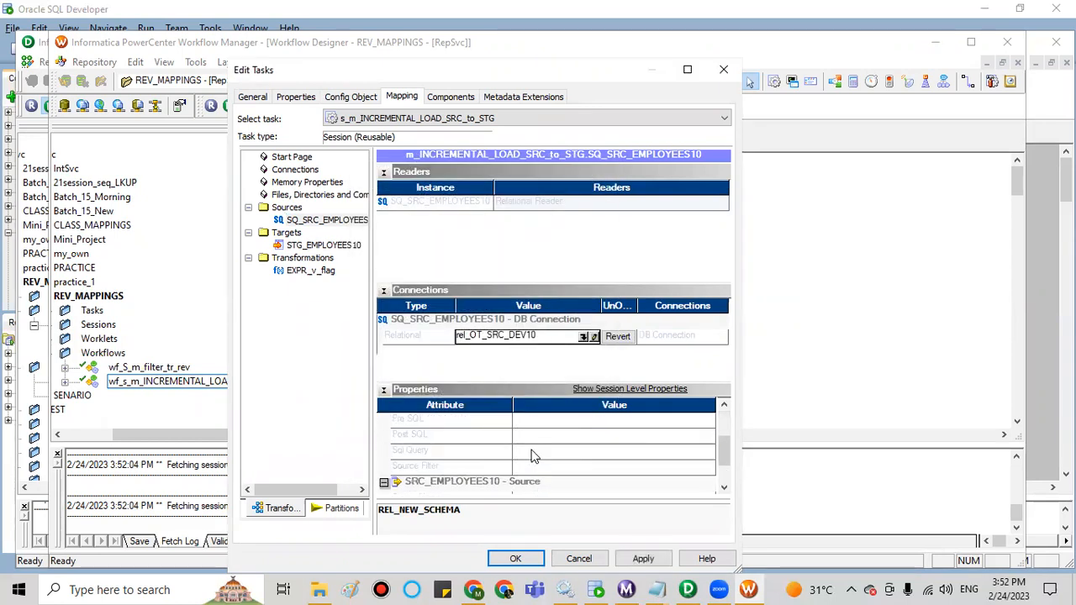
Step: Set the STG_EMPLOYEES10 target connection to Rel_OT_STG_DEV10 and its target load type to Normal
{"action": "left_click", "coordinate": [326, 245]}
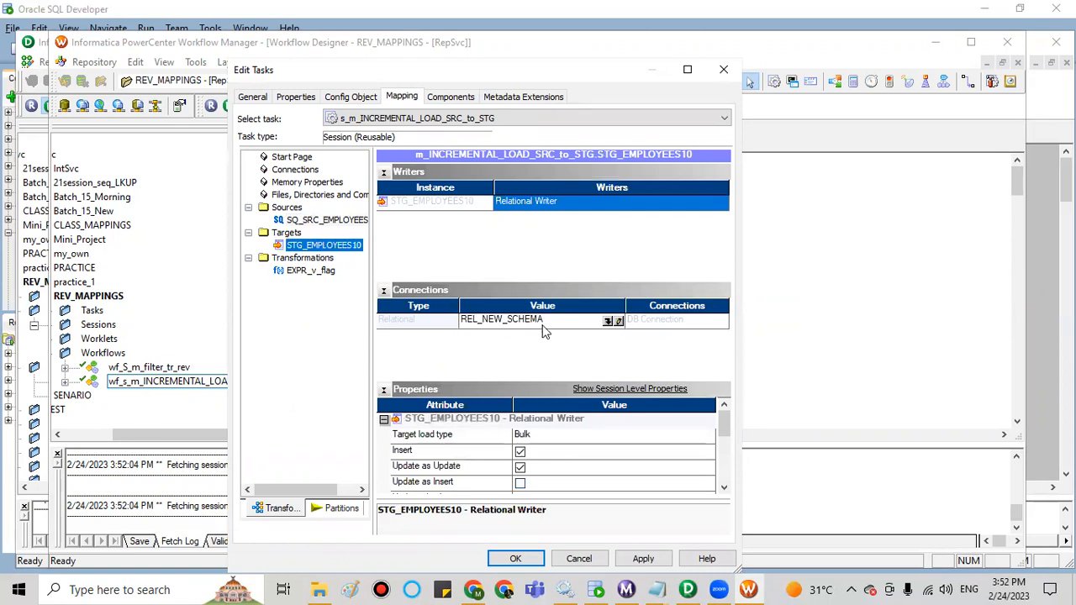
{"action": "left_click", "coordinate": [613, 321]}
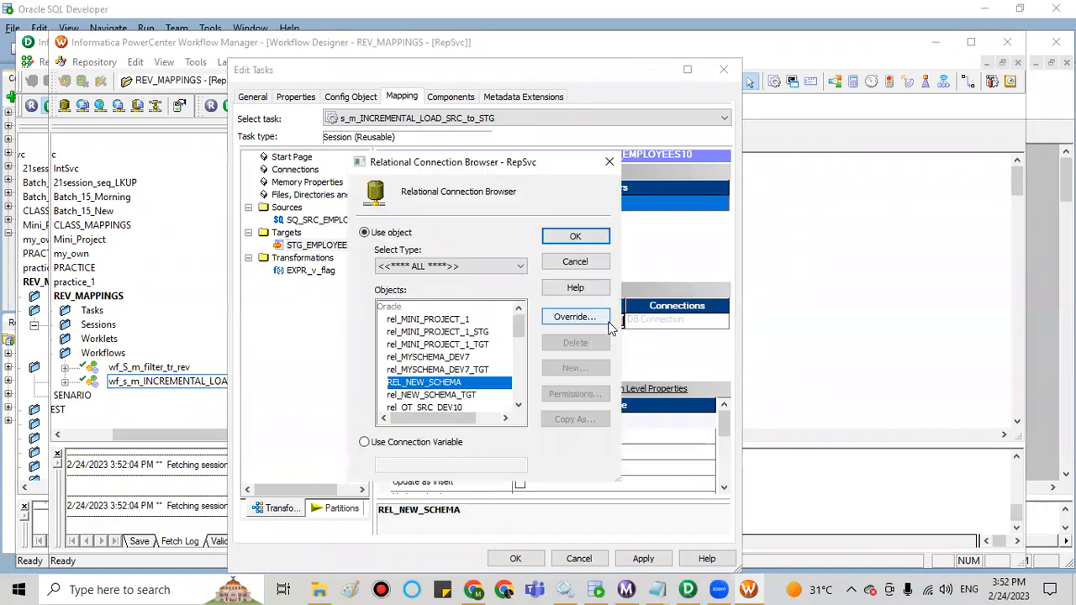
{"action": "scroll", "coordinate": [421, 369], "scroll_direction": "down", "scroll_amount": 2}
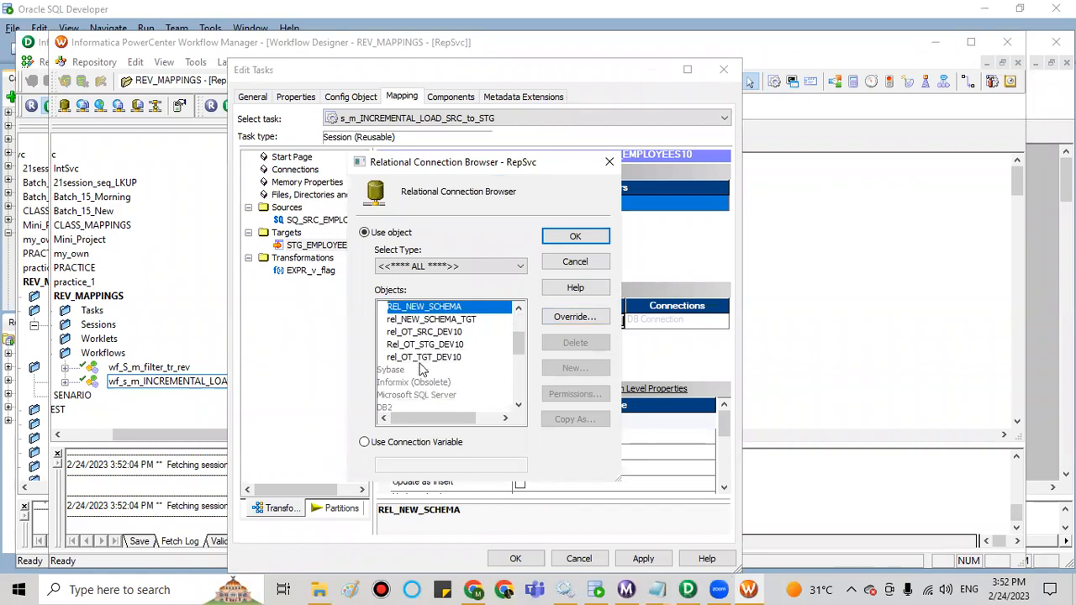
{"action": "left_click", "coordinate": [433, 344]}
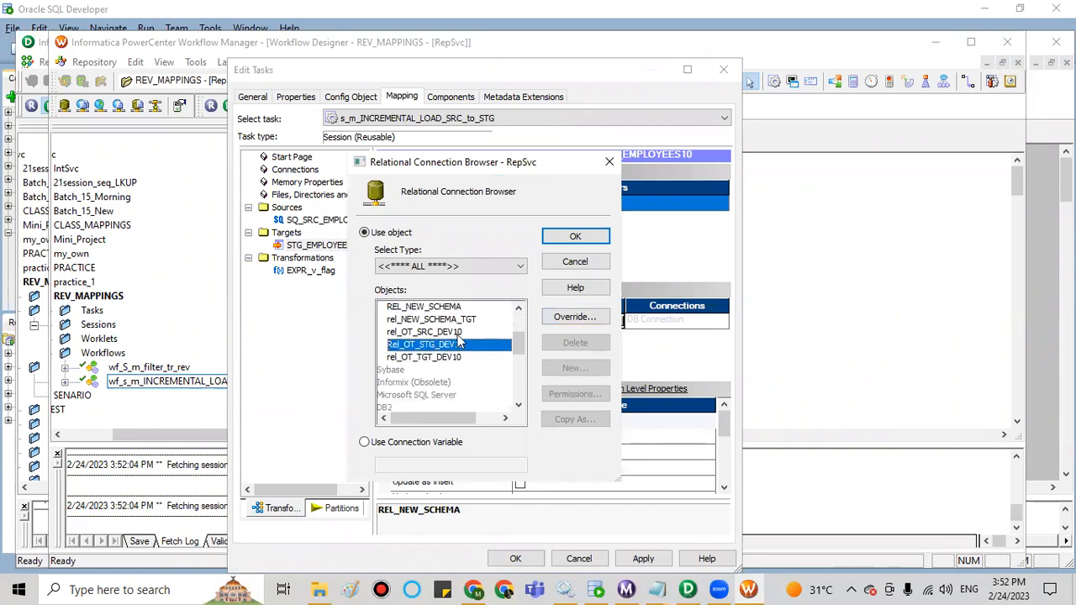
{"action": "left_click", "coordinate": [560, 240]}
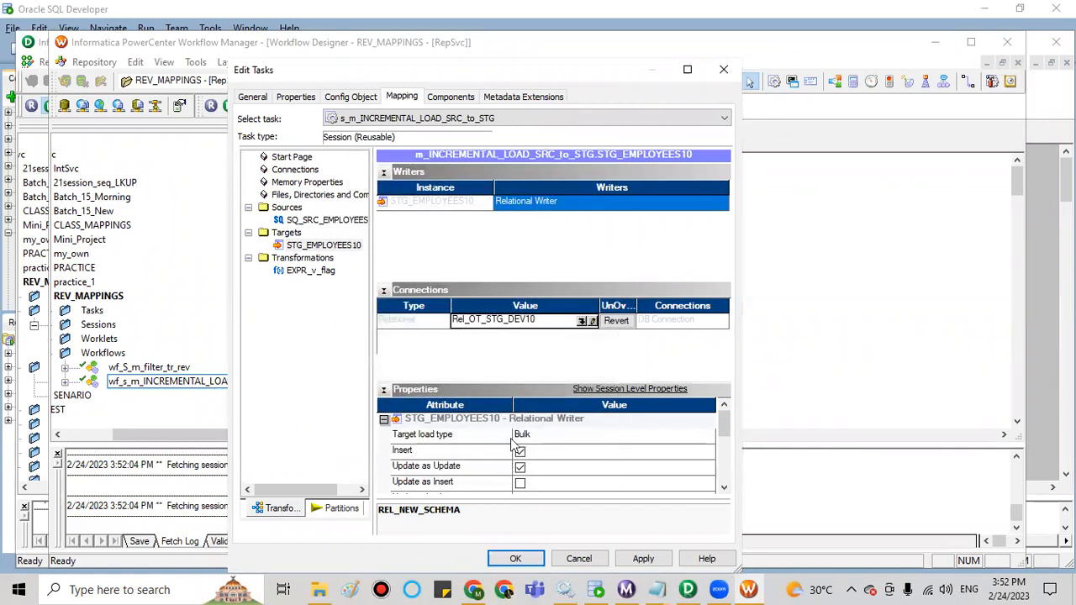
{"action": "left_click", "coordinate": [527, 435]}
{"action": "left_click", "coordinate": [526, 436]}
{"action": "left_click", "coordinate": [528, 459]}
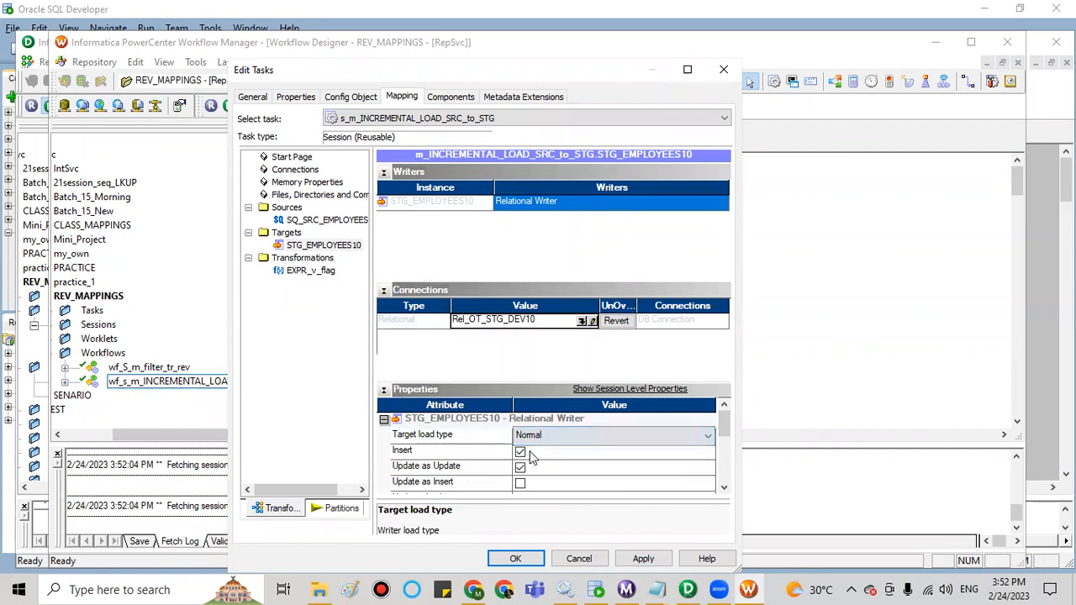
Step: Enable the Truncate target table option for STG_EMPLOYEES10 and apply the session changes
{"action": "scroll", "coordinate": [552, 475], "scroll_direction": "down", "scroll_amount": 1}
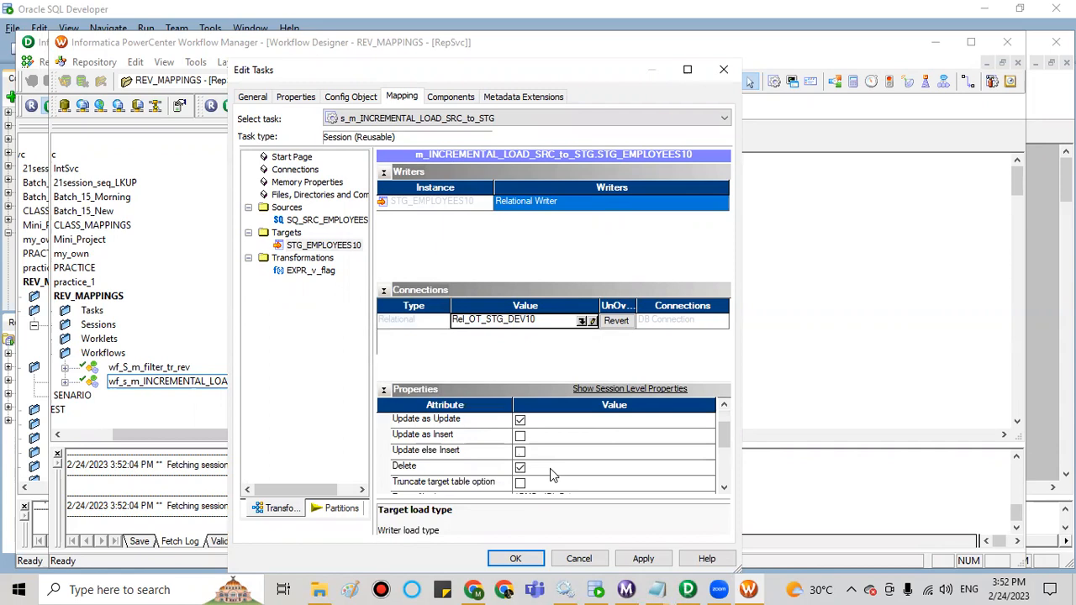
{"action": "scroll", "coordinate": [551, 474], "scroll_direction": "down", "scroll_amount": 1}
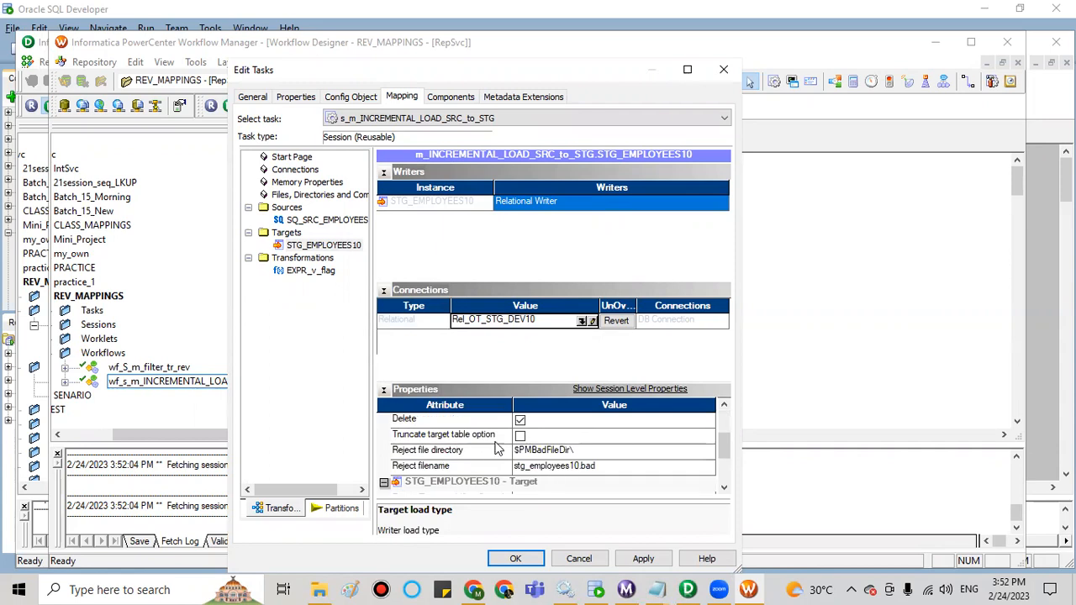
{"action": "left_click", "coordinate": [520, 437]}
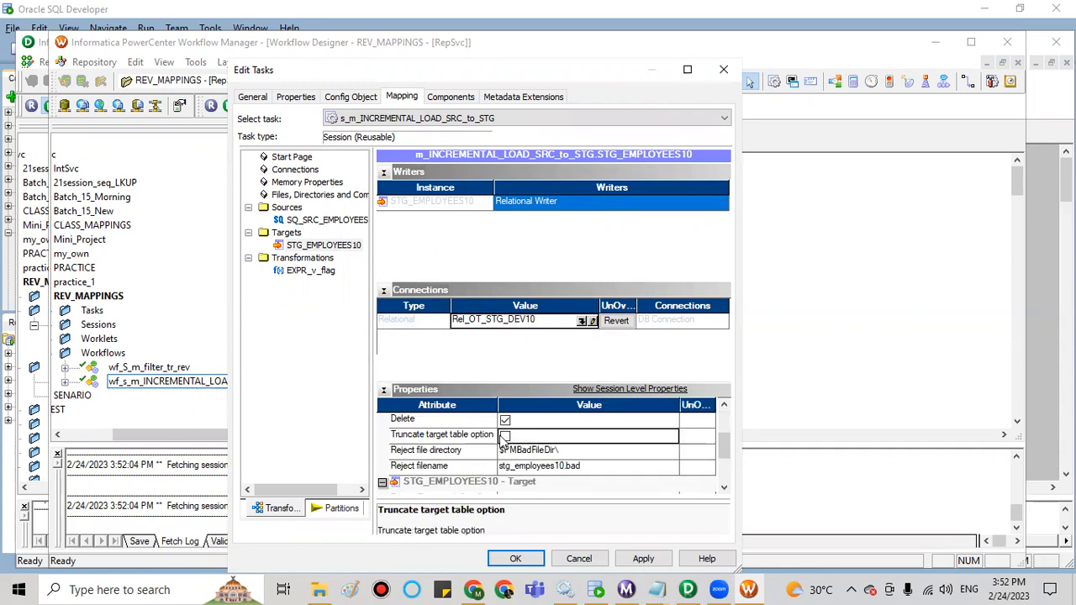
{"action": "left_click", "coordinate": [505, 435]}
{"action": "scroll", "coordinate": [567, 470], "scroll_direction": "down", "scroll_amount": 1}
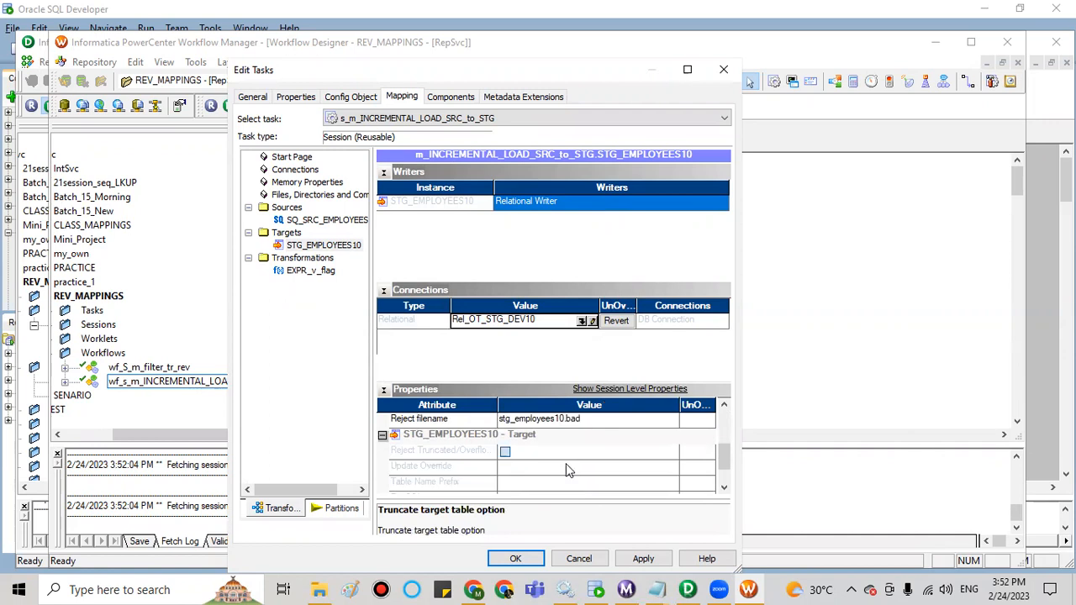
{"action": "scroll", "coordinate": [567, 471], "scroll_direction": "down", "scroll_amount": 1}
{"action": "scroll", "coordinate": [567, 470], "scroll_direction": "up", "scroll_amount": 2}
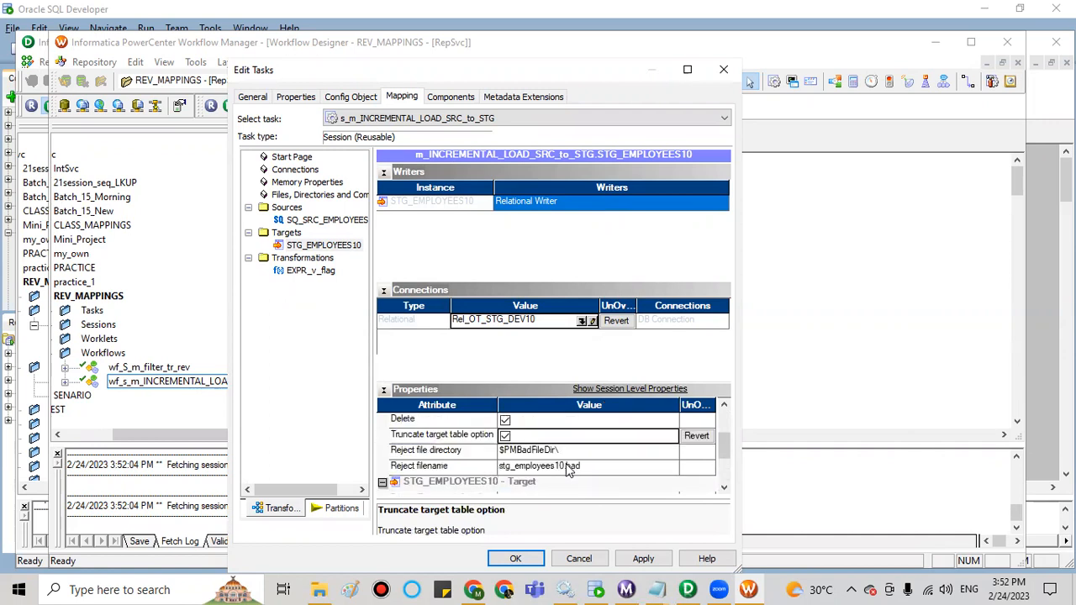
{"action": "scroll", "coordinate": [567, 471], "scroll_direction": "down", "scroll_amount": 1}
{"action": "scroll", "coordinate": [567, 471], "scroll_direction": "up", "scroll_amount": 4}
{"action": "left_click", "coordinate": [642, 558]}
{"action": "left_click", "coordinate": [515, 558]}
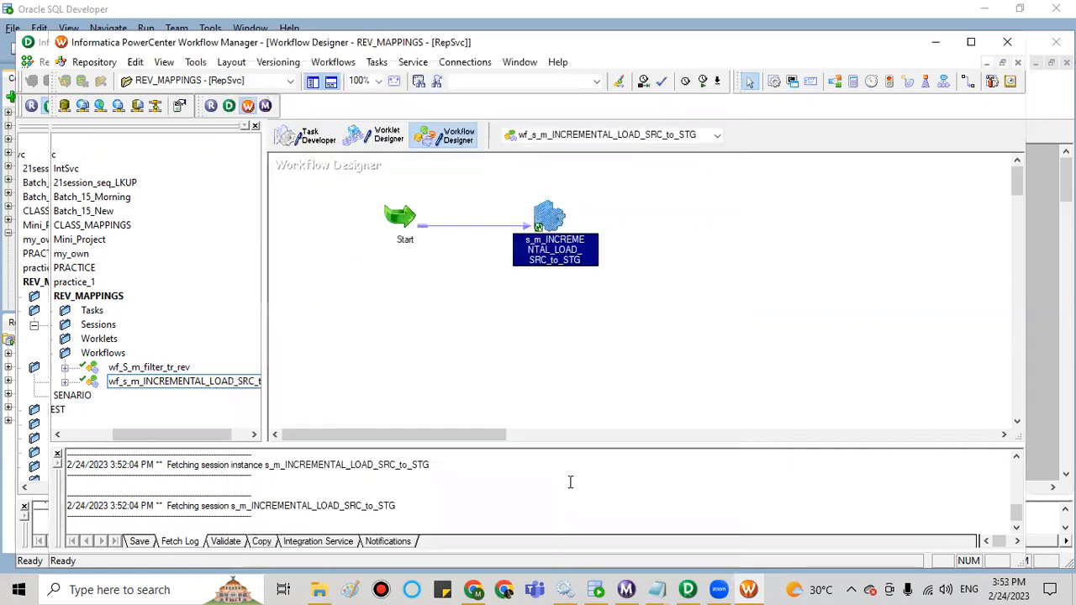
Step: Save the wf_s_m_INCREMENTAL_LOAD_SRC_to_STG workflow to the repository and start it
{"action": "left_click", "coordinate": [592, 278]}
{"action": "left_click", "coordinate": [546, 220]}
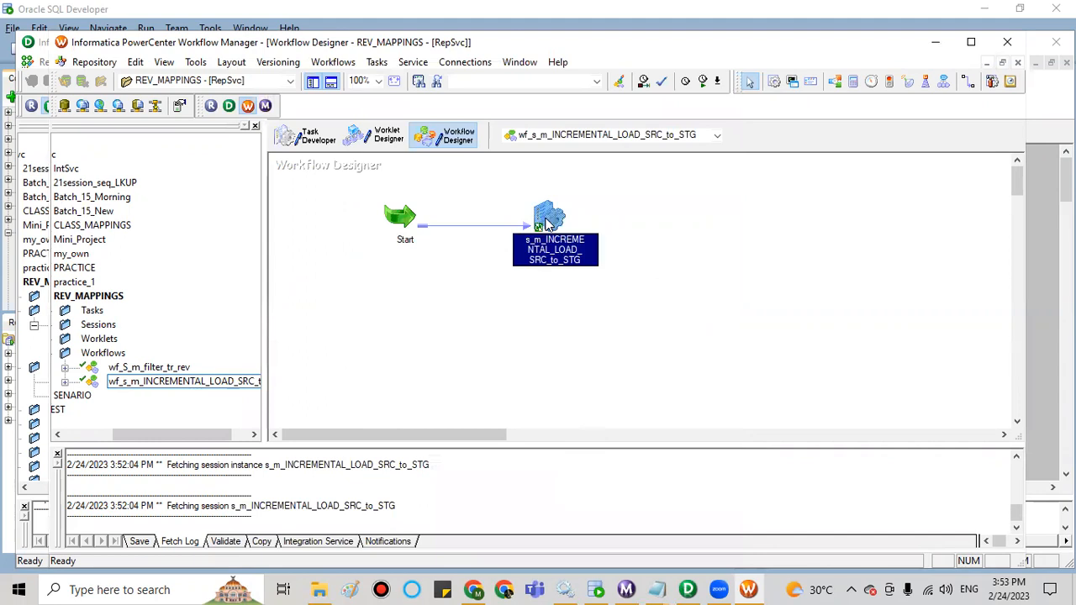
{"action": "left_click", "coordinate": [85, 67]}
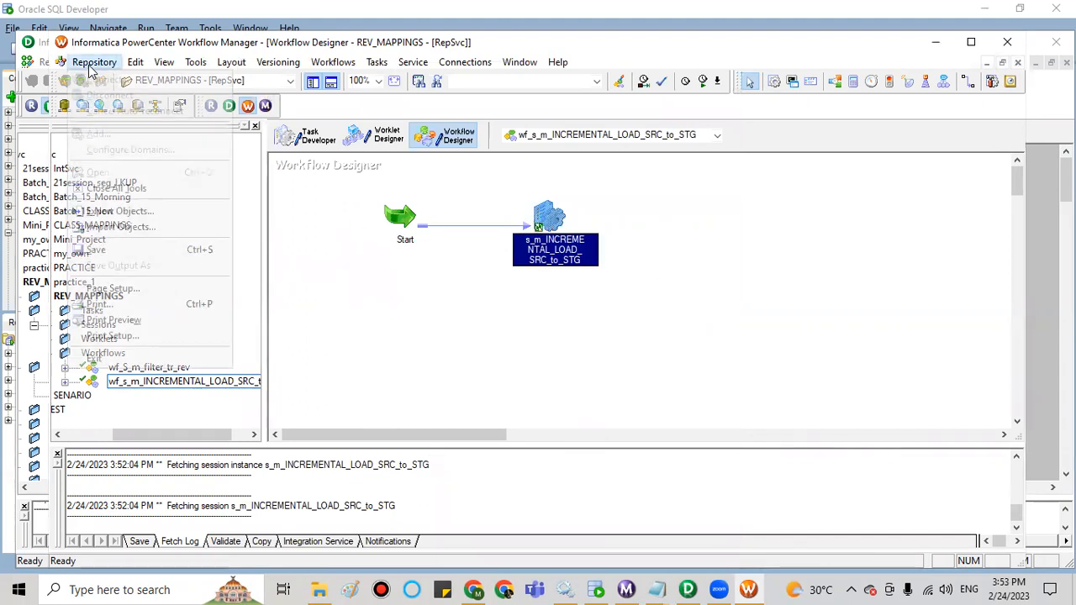
{"action": "left_click", "coordinate": [97, 249]}
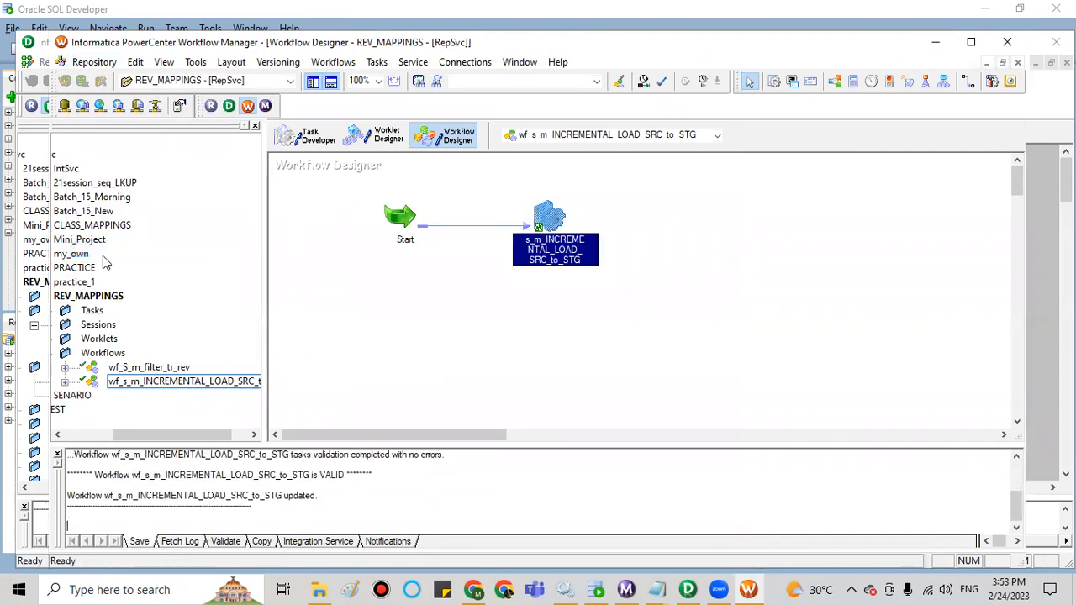
{"action": "left_click", "coordinate": [515, 289]}
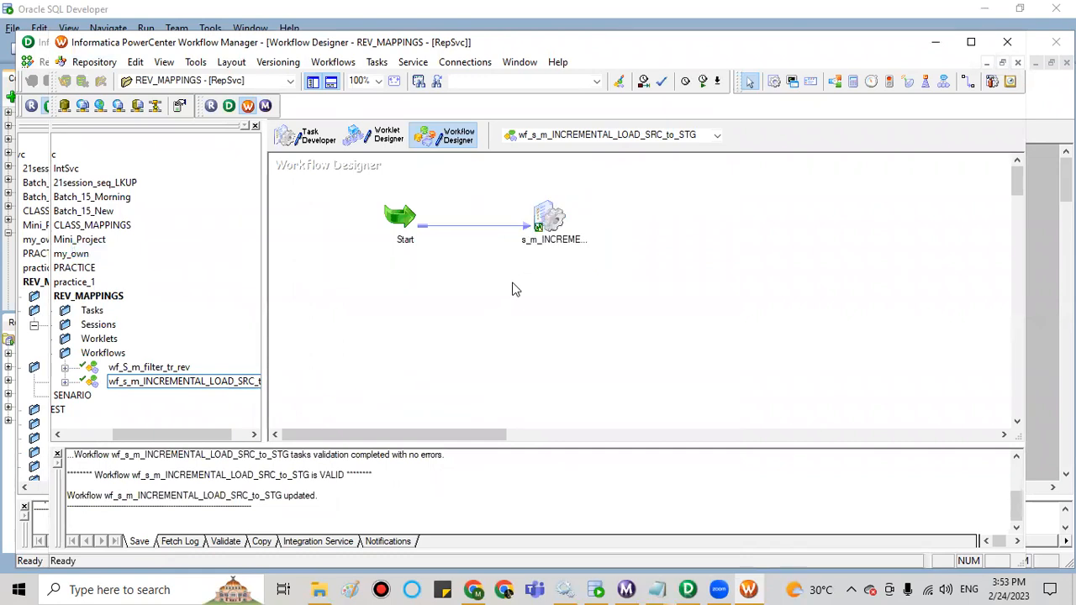
{"action": "right_click", "coordinate": [573, 267]}
{"action": "left_click", "coordinate": [611, 439]}
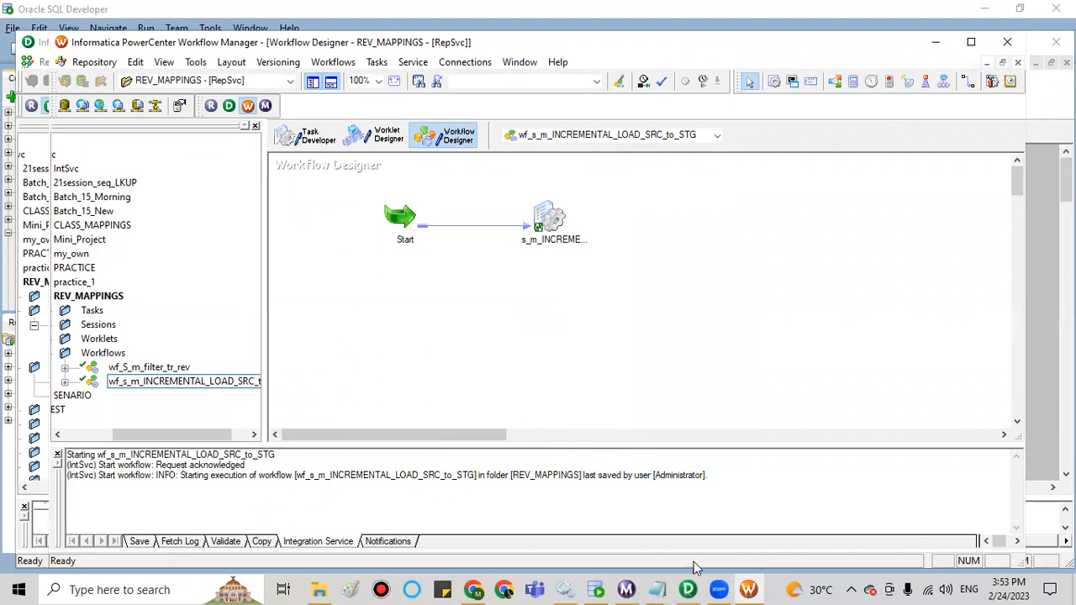
Step: Switch to PowerCenter Workflow Monitor, enlarge the run list to look through the workflow runs, and close the monitor
{"action": "left_click", "coordinate": [626, 588]}
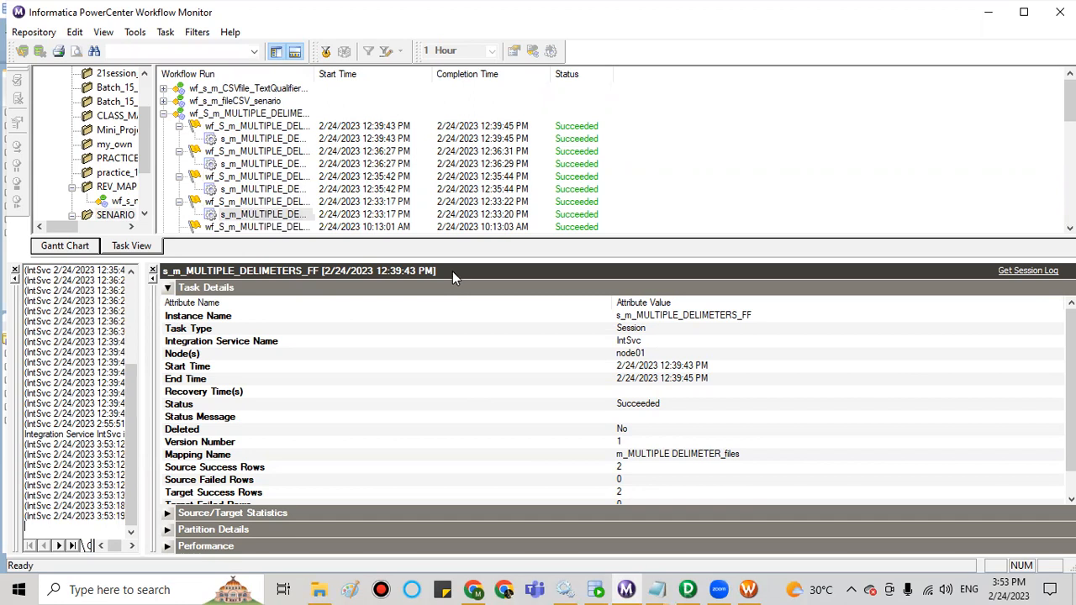
{"action": "left_click_drag", "start_coordinate": [459, 259], "coordinate": [467, 400]}
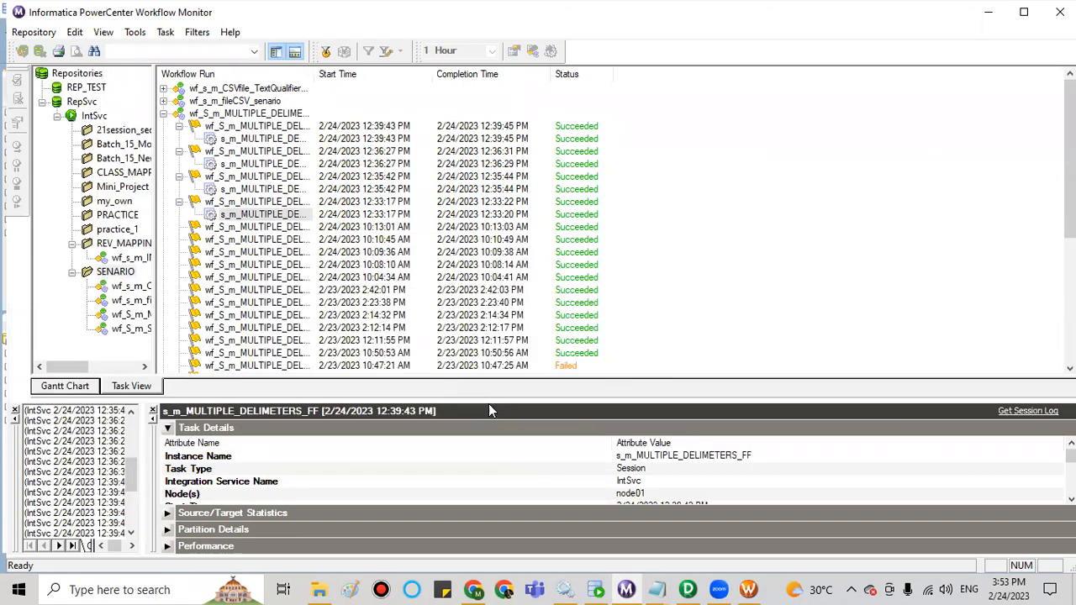
{"action": "left_click_drag", "start_coordinate": [490, 400], "coordinate": [500, 481]}
{"action": "scroll", "coordinate": [569, 341], "scroll_direction": "down", "scroll_amount": 4}
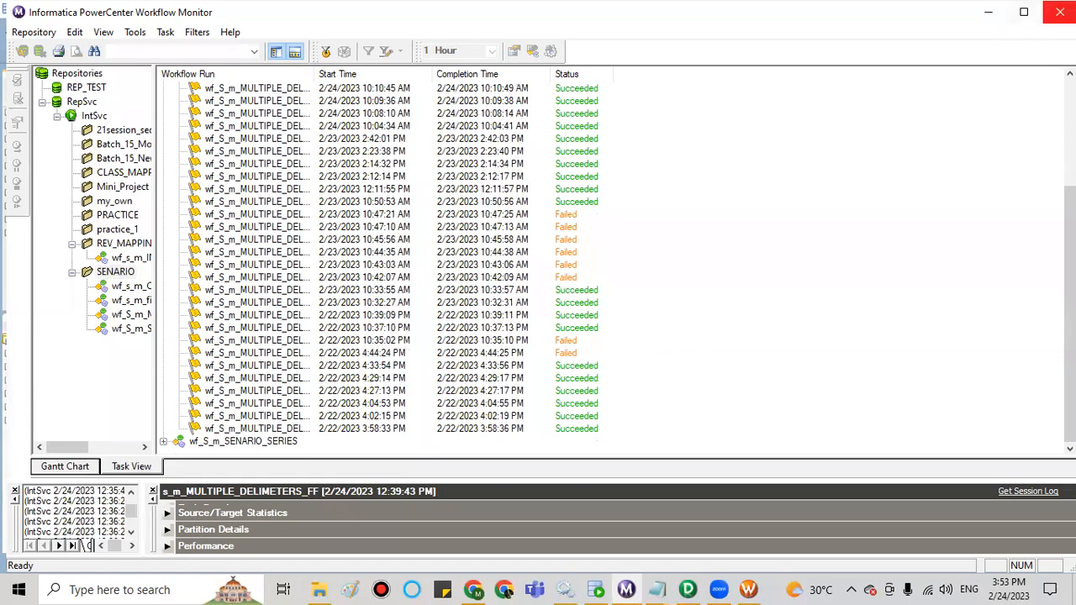
{"action": "left_click", "coordinate": [1059, 12]}
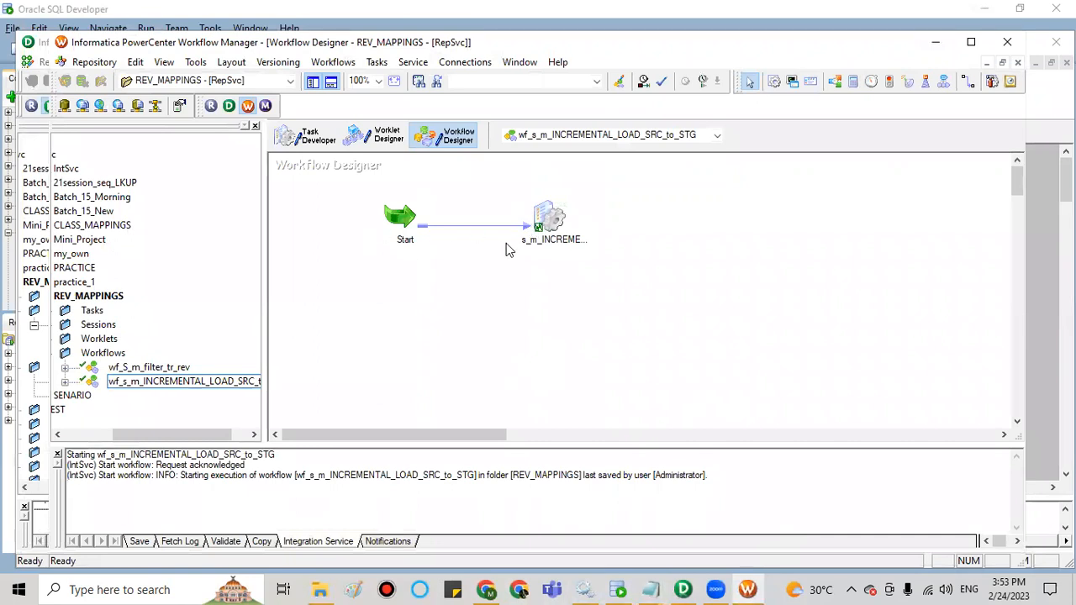
Step: Refresh the mapping of session s_m_INCREMENTAL_LOAD_SRC_to_STG and start the wf_s_m_INCREMENTAL_LOAD_SRC_to_STG workflow again
{"action": "left_click", "coordinate": [546, 220]}
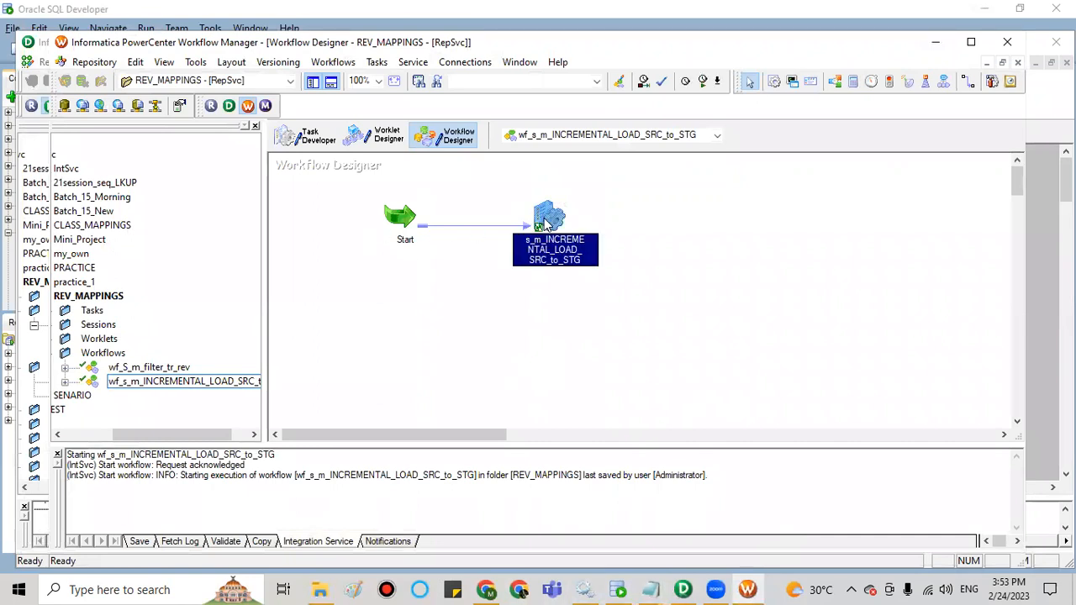
{"action": "right_click", "coordinate": [546, 220]}
{"action": "left_click", "coordinate": [564, 378]}
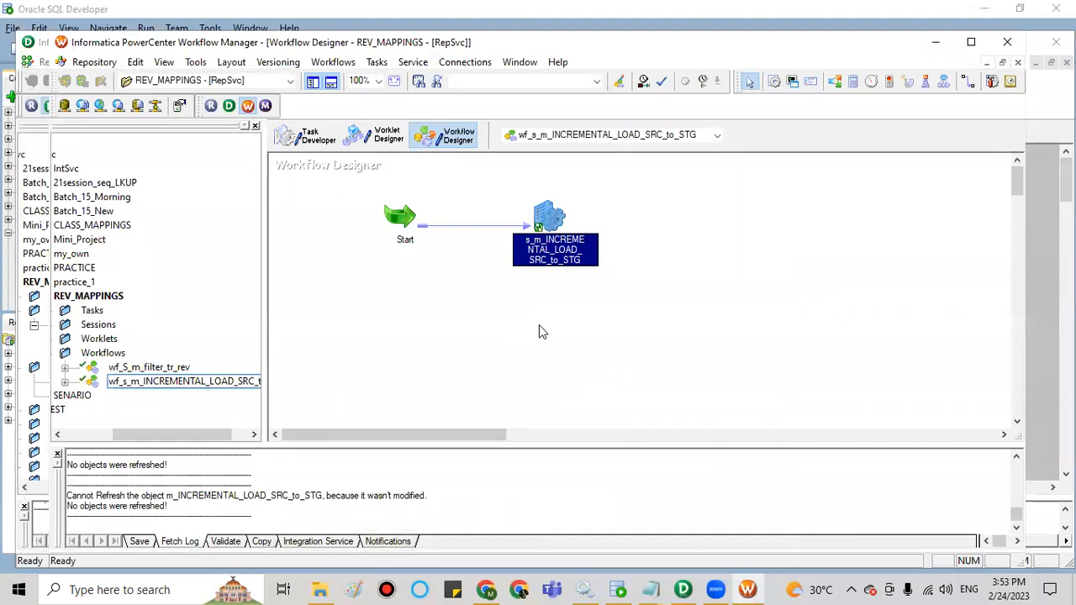
{"action": "left_click", "coordinate": [618, 292]}
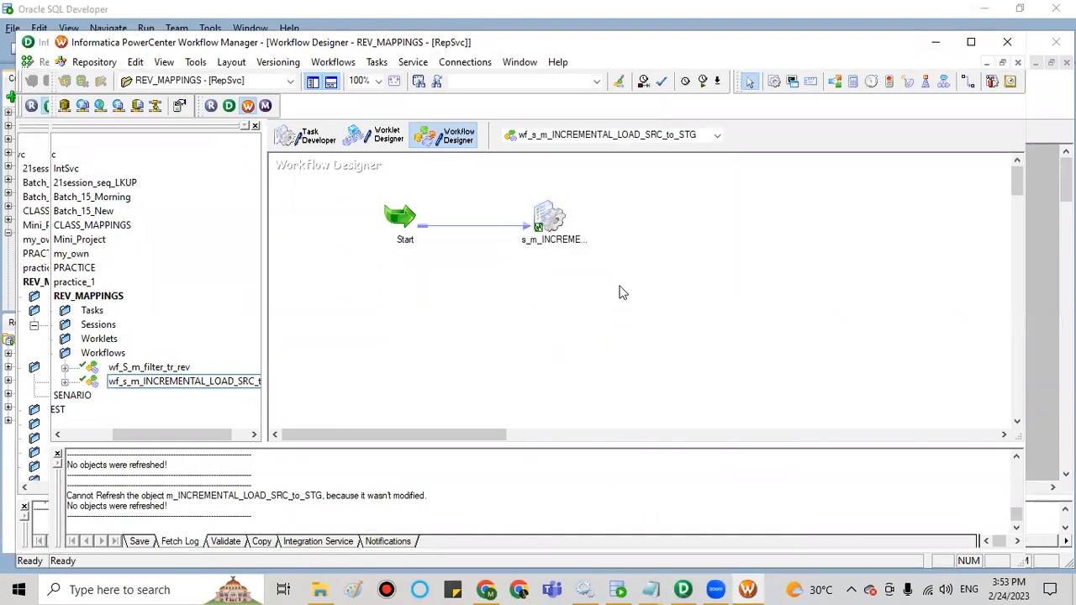
{"action": "right_click", "coordinate": [625, 243]}
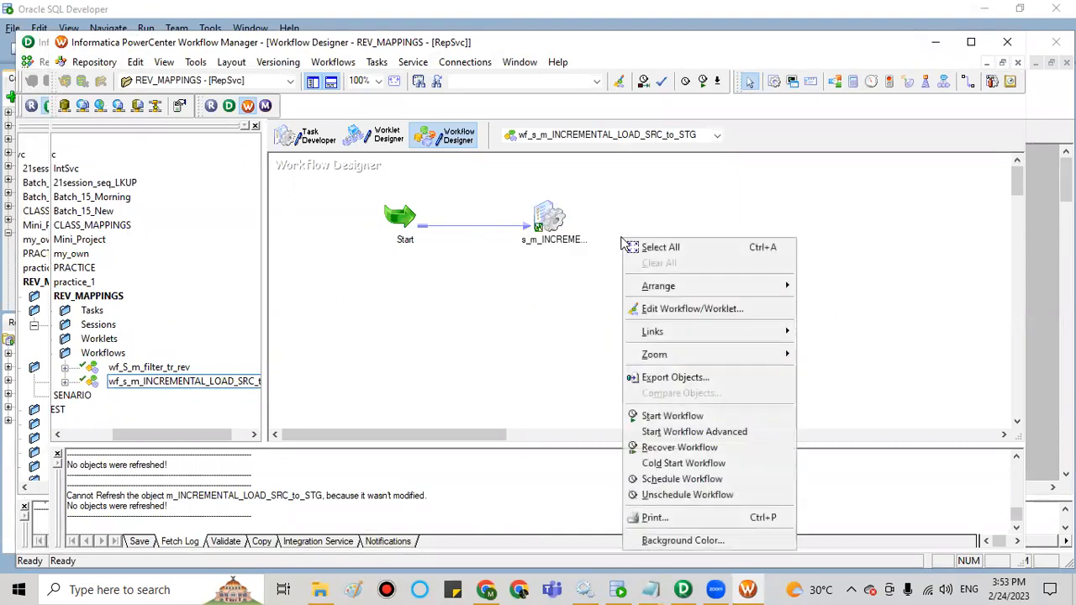
{"action": "left_click", "coordinate": [668, 415]}
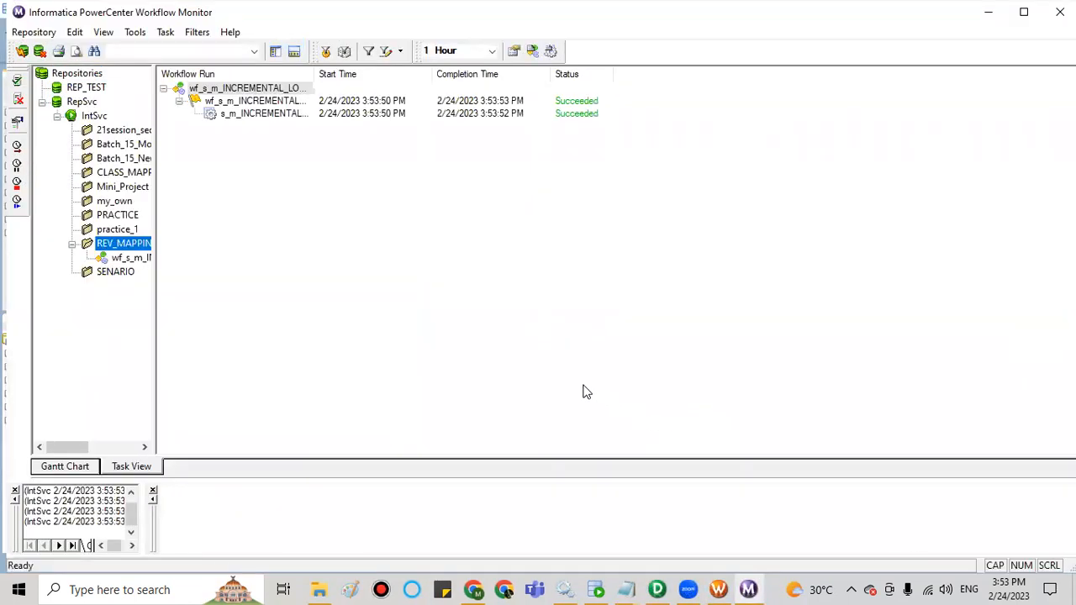
Step: Get the run properties of session s_m_INCREMENTAL_LOAD_SRC_to_STG and expand its task details and source/target statistics for reading
{"action": "left_click", "coordinate": [265, 114]}
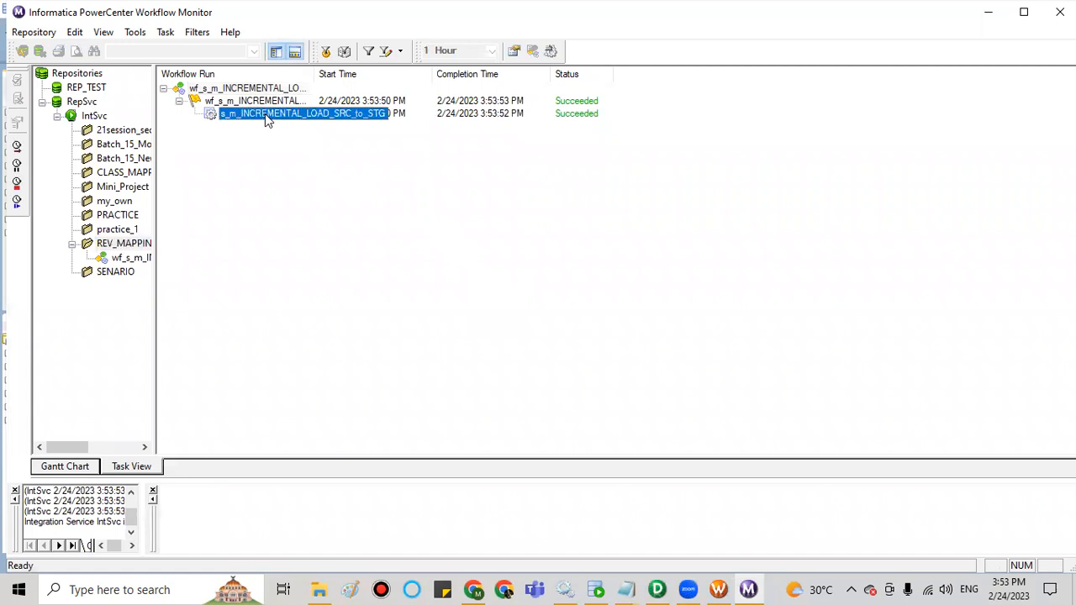
{"action": "right_click", "coordinate": [262, 114]}
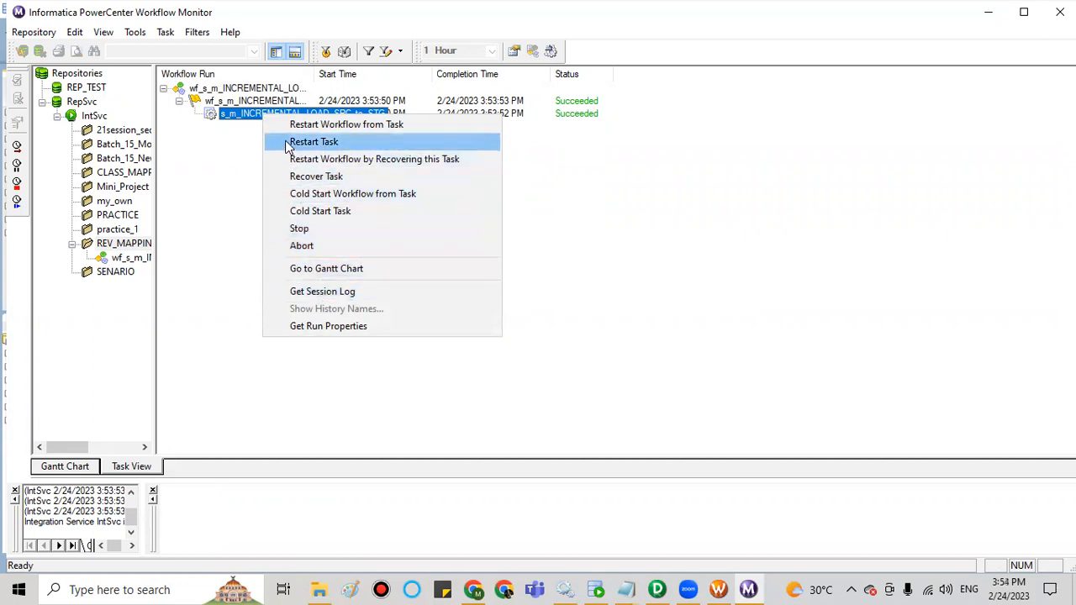
{"action": "left_click", "coordinate": [313, 328]}
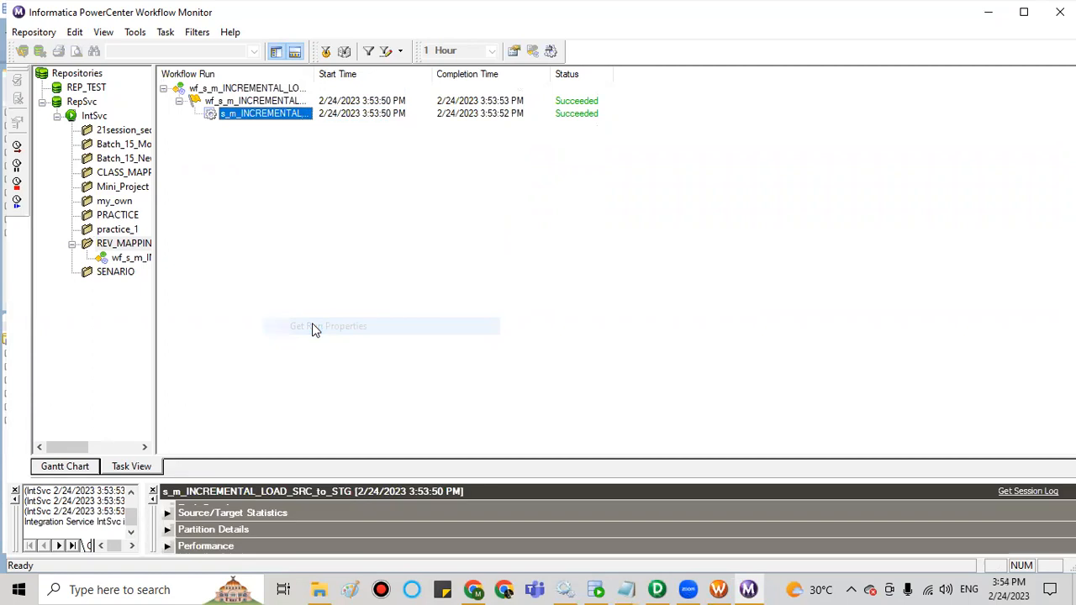
{"action": "left_click", "coordinate": [167, 514]}
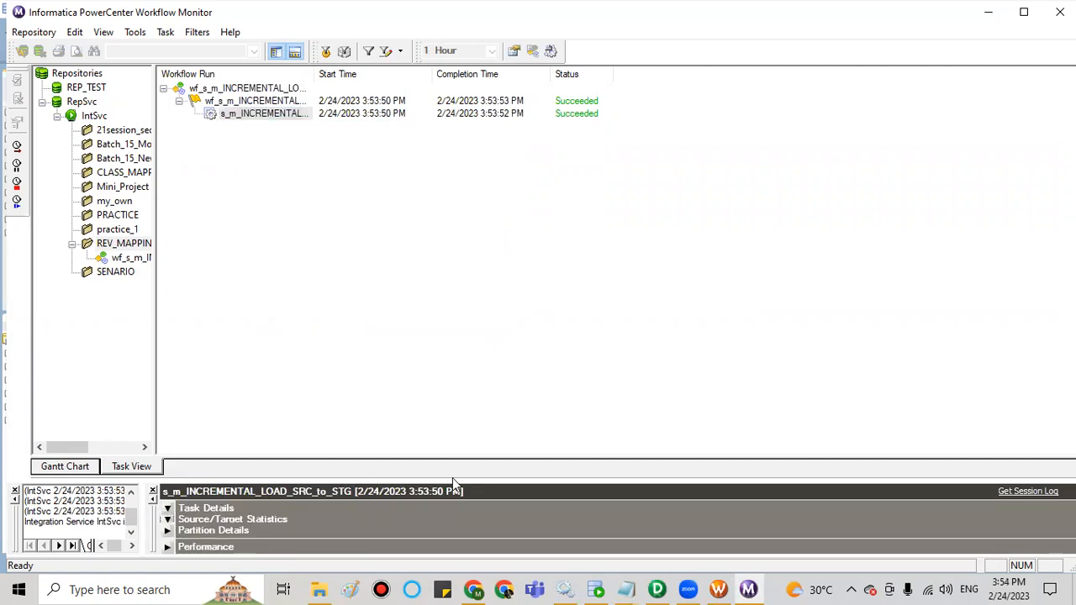
{"action": "left_click_drag", "start_coordinate": [452, 477], "coordinate": [416, 205]}
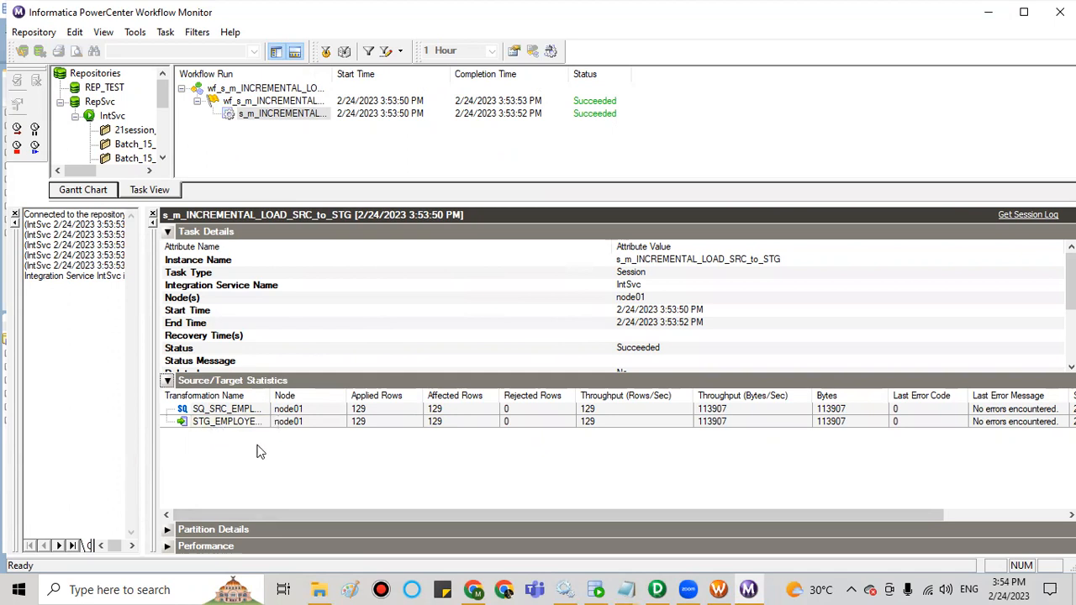
Step: Switch to Oracle SQL Developer and run "select * from stg_employees10;" in the OT_STG_DEV10 worksheet
{"action": "left_click", "coordinate": [600, 588]}
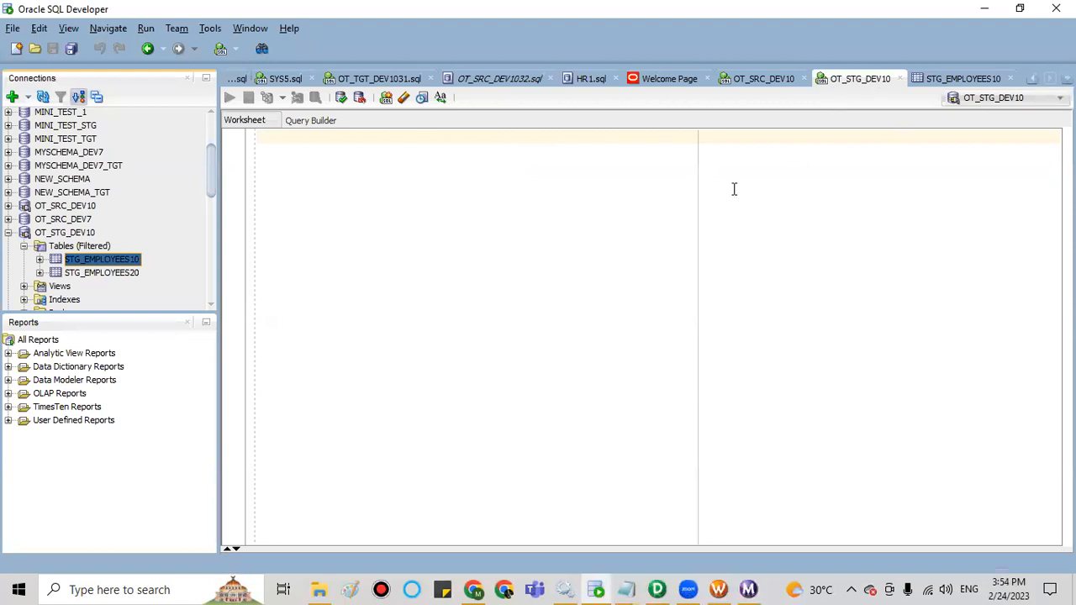
{"action": "mouse_move", "coordinate": [600, 588]}
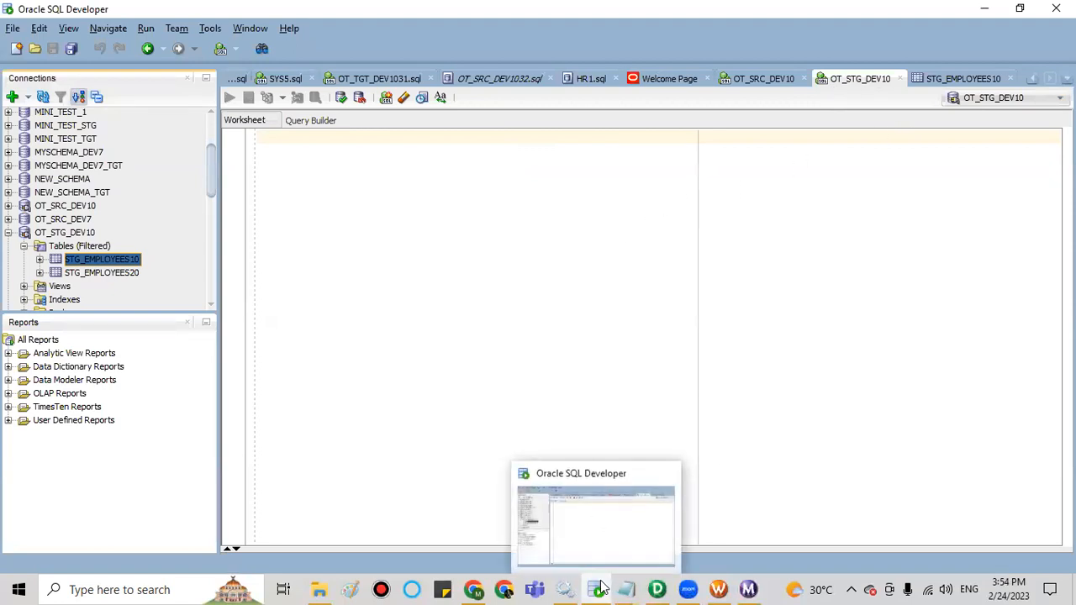
{"action": "left_click", "coordinate": [467, 236]}
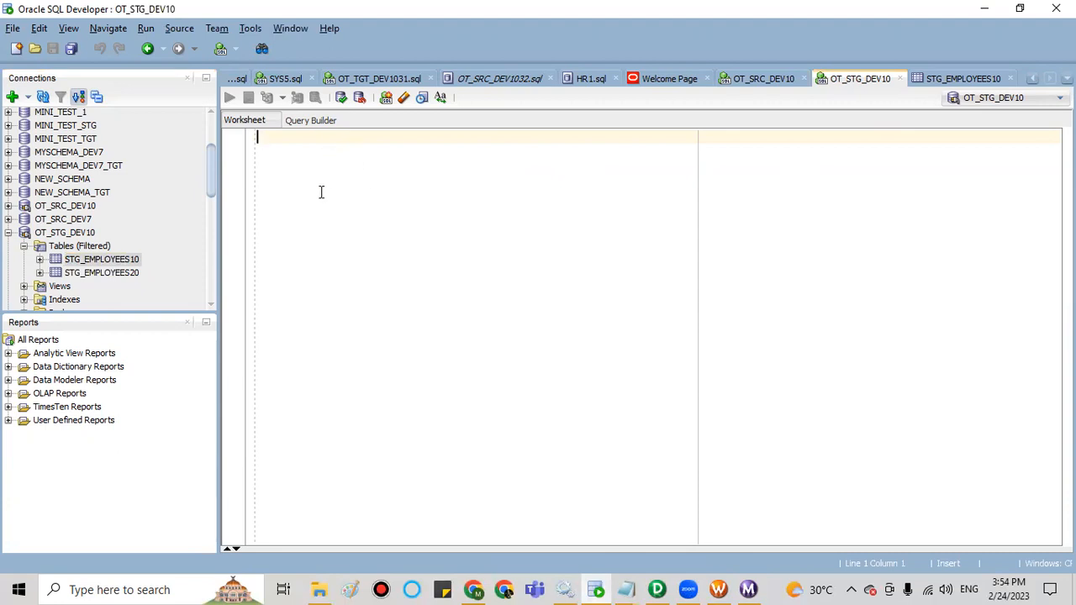
{"action": "type", "text": "select * from"}
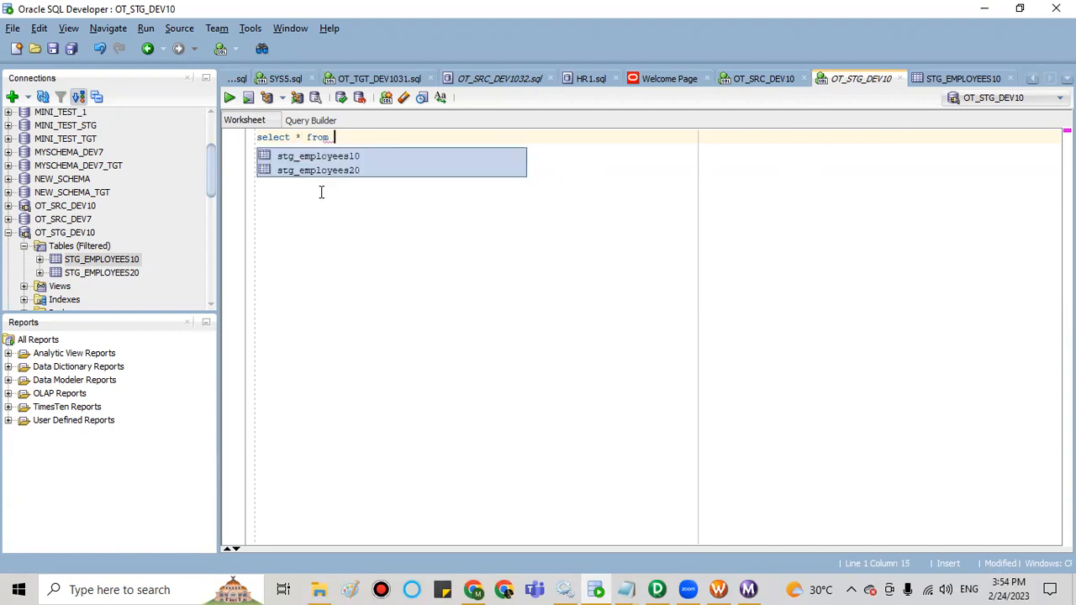
{"action": "type", "text": "stg_employ"}
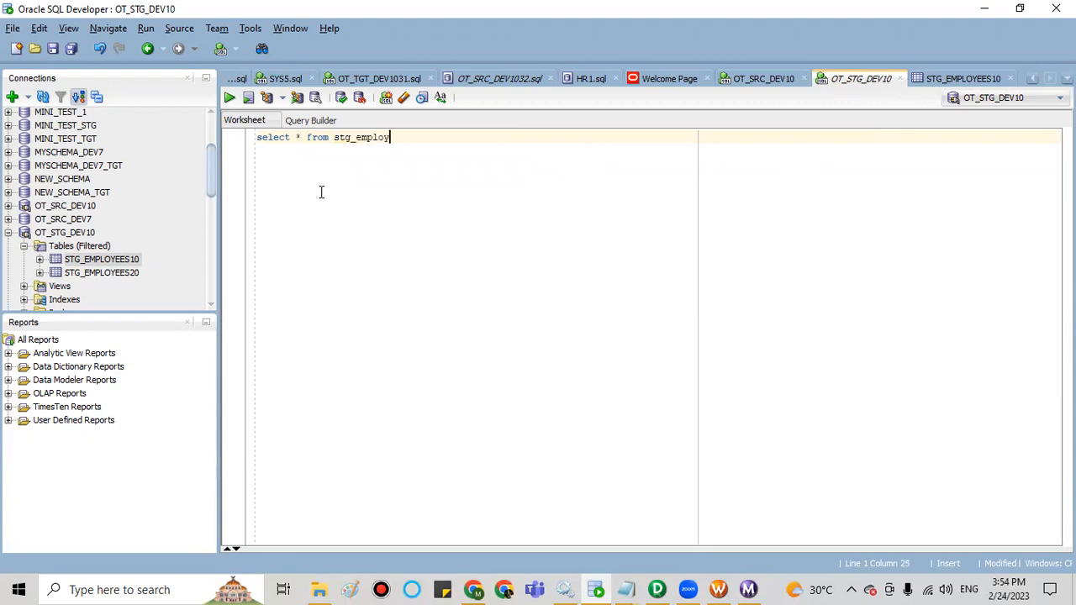
{"action": "type", "text": "ees"}
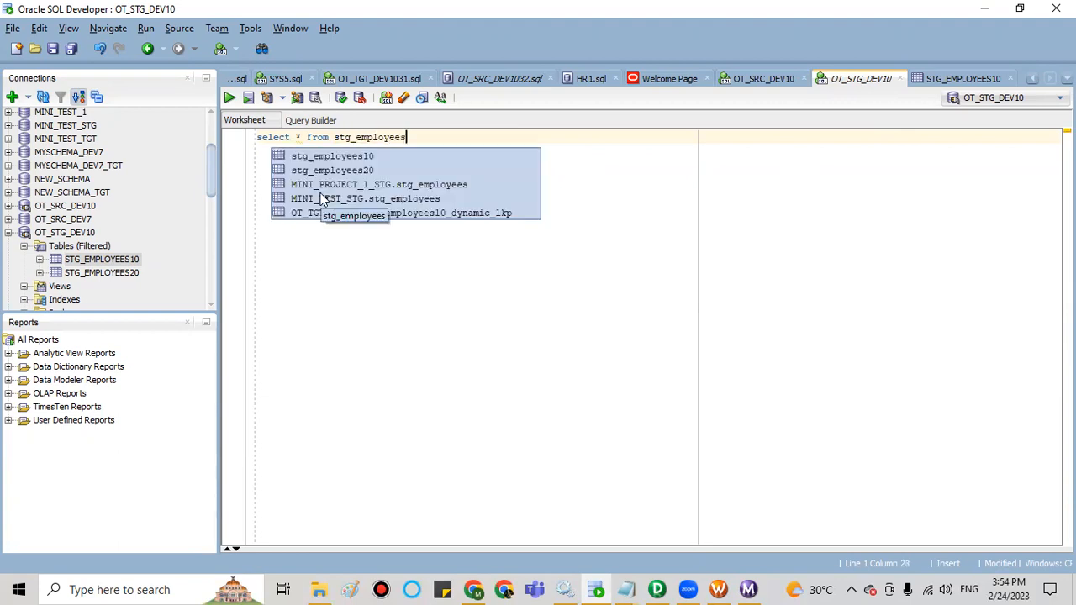
{"action": "type", "text": "10;"}
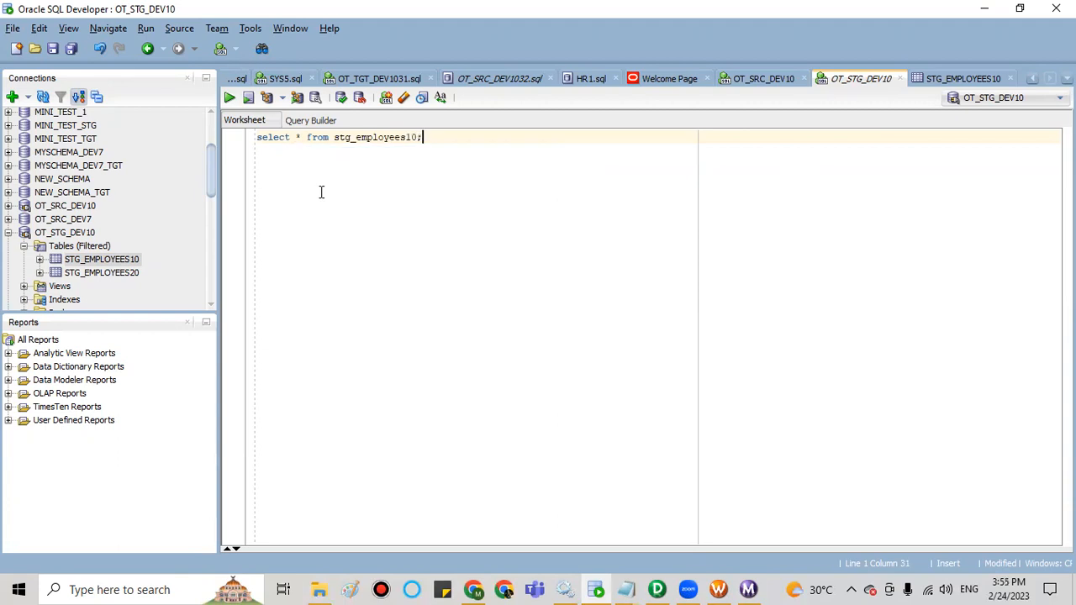
{"action": "key", "text": "ctrl+a"}
{"action": "key", "text": "ctrl+Return"}
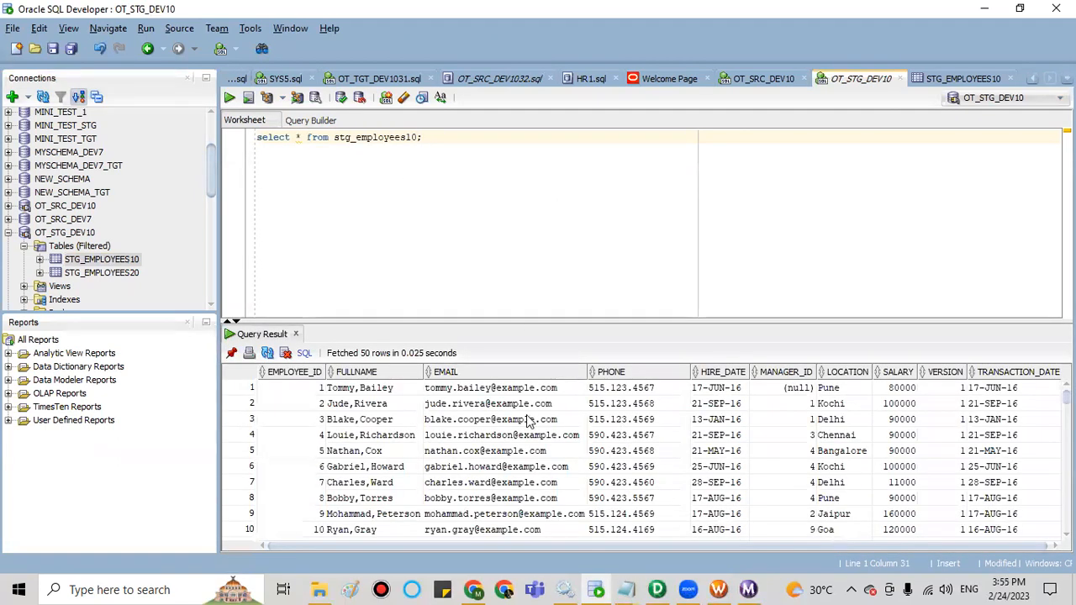
Step: Count the rows returned by the stg_employees10 query and close the row count
{"action": "scroll", "coordinate": [531, 424], "scroll_direction": "down", "scroll_amount": 2}
{"action": "scroll", "coordinate": [481, 458], "scroll_direction": "down", "scroll_amount": 3}
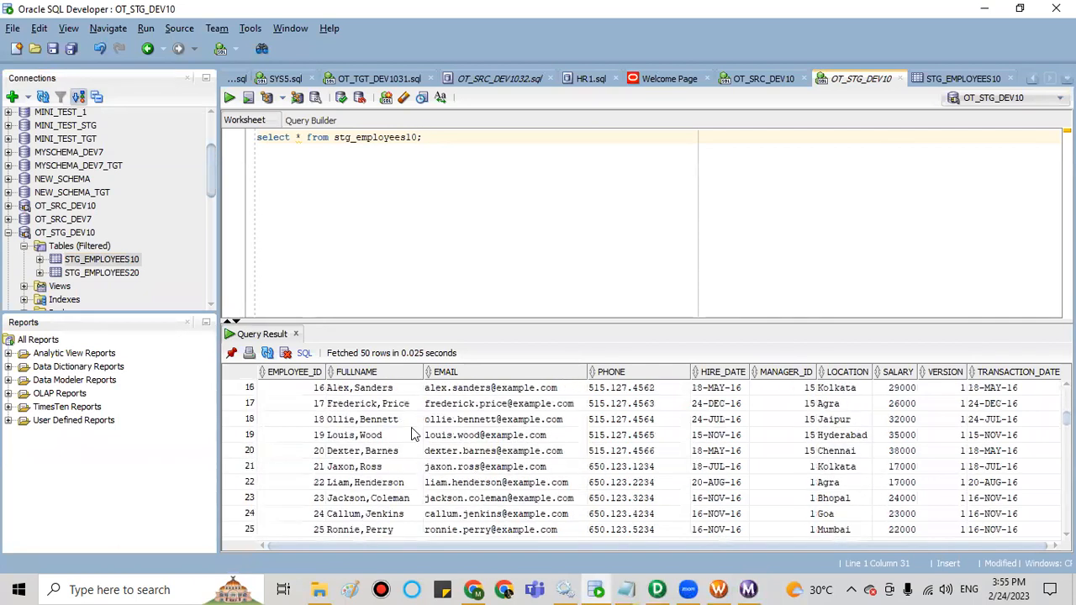
{"action": "right_click", "coordinate": [411, 429]}
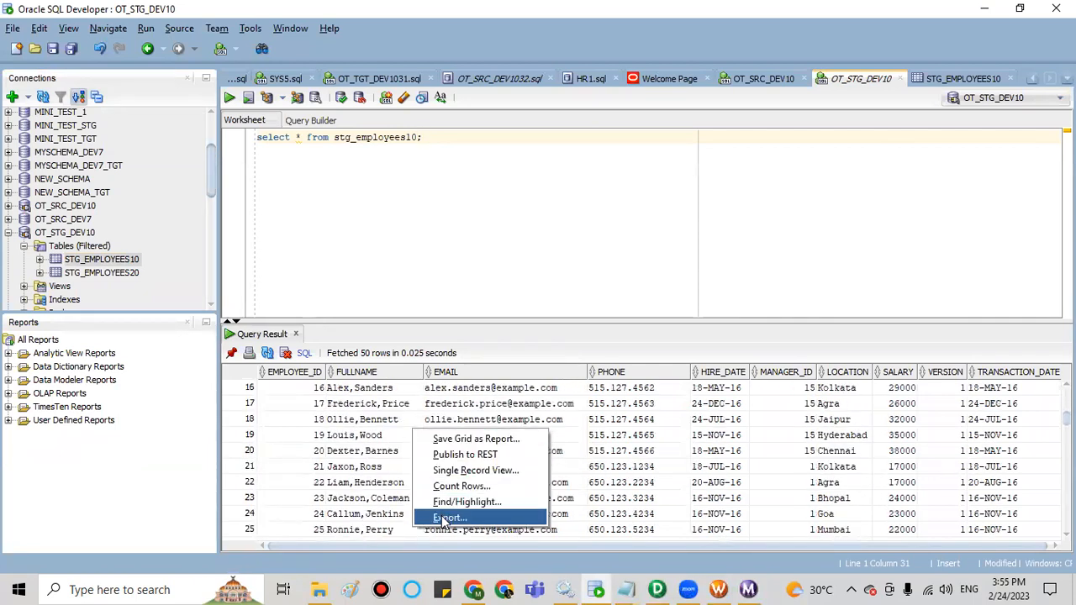
{"action": "left_click", "coordinate": [451, 488]}
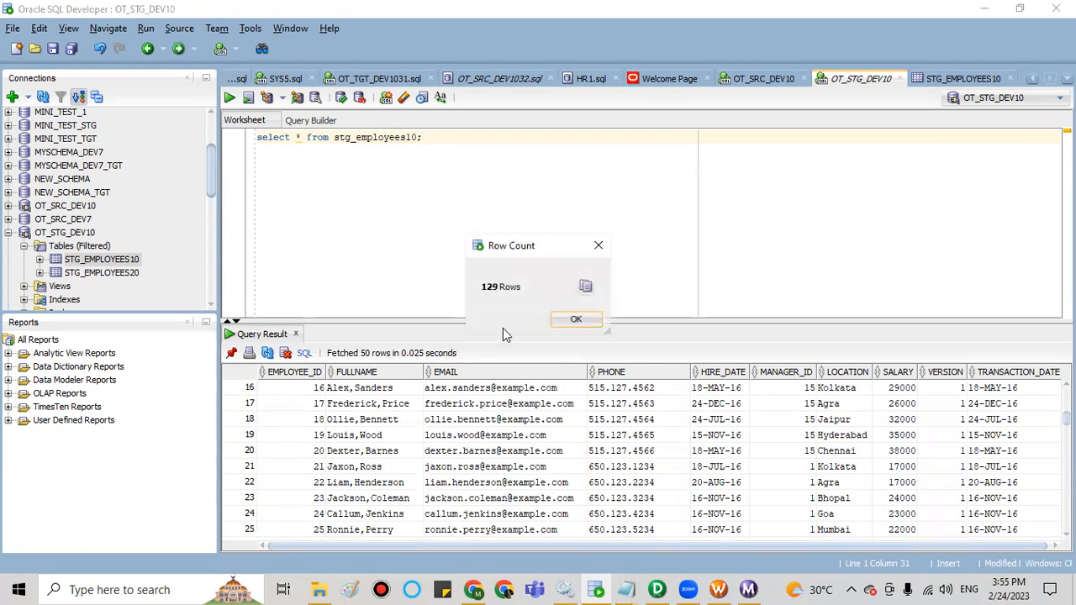
{"action": "left_click", "coordinate": [583, 320]}
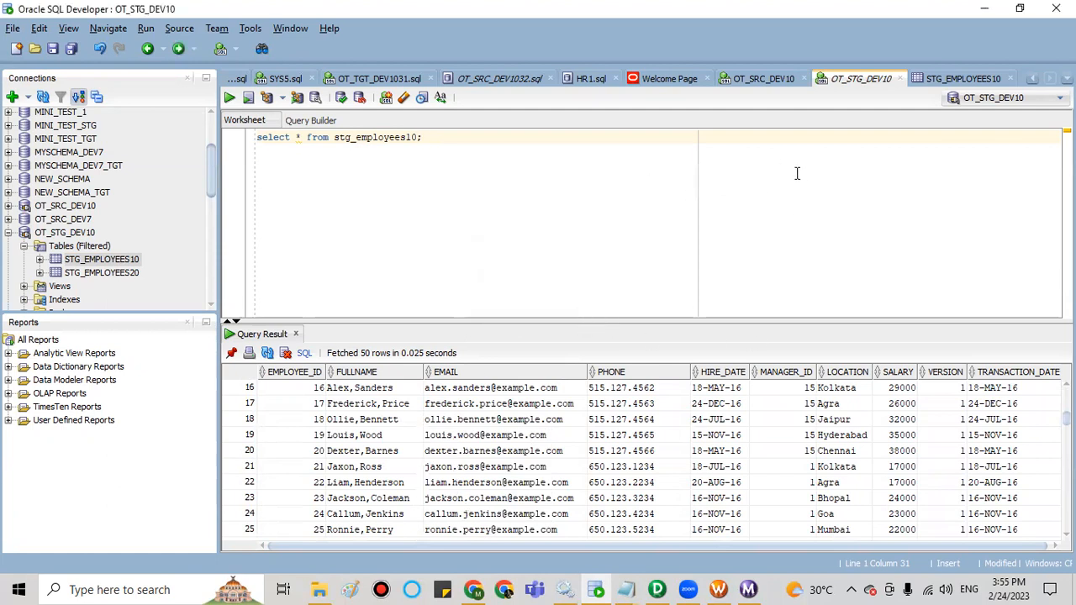
Step: Look through the stg_employees10 query result down to its last row and check the latest TRANSACTION_DATE
{"action": "scroll", "coordinate": [563, 430], "scroll_direction": "down", "scroll_amount": 5}
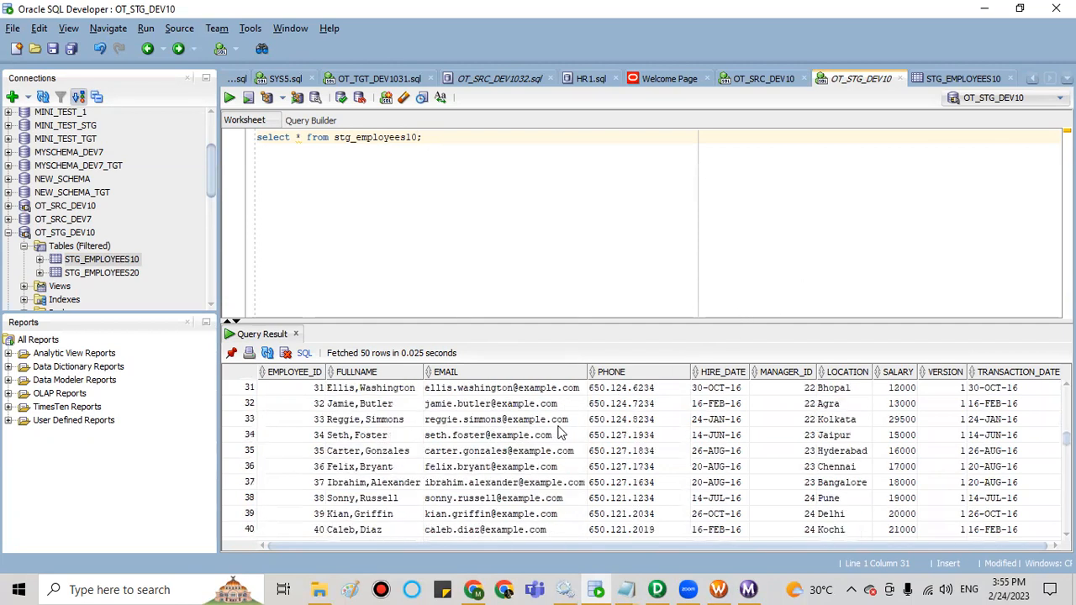
{"action": "scroll", "coordinate": [710, 420], "scroll_direction": "up", "scroll_amount": 10}
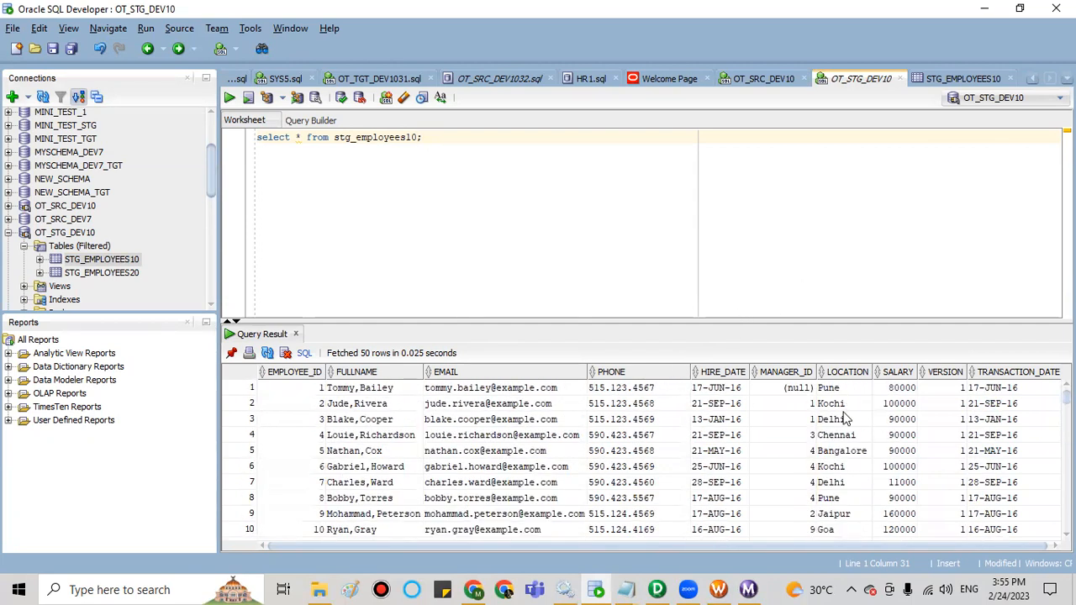
{"action": "left_click_drag", "start_coordinate": [594, 547], "coordinate": [643, 551]}
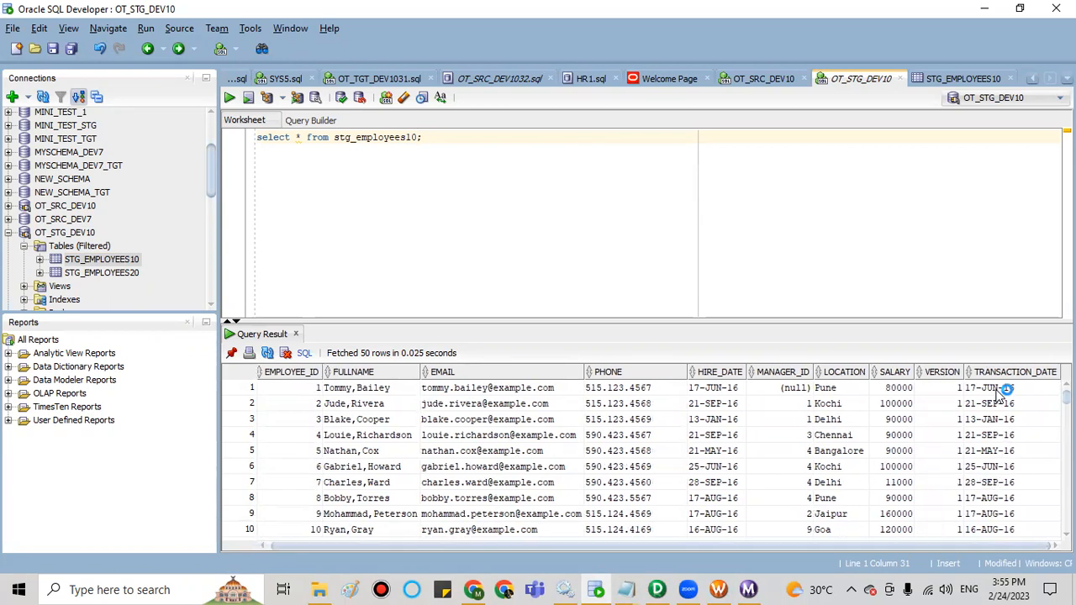
{"action": "scroll", "coordinate": [1025, 503], "scroll_direction": "down", "scroll_amount": 4}
{"action": "scroll", "coordinate": [1027, 506], "scroll_direction": "down", "scroll_amount": 14}
{"action": "scroll", "coordinate": [1027, 507], "scroll_direction": "down", "scroll_amount": 20}
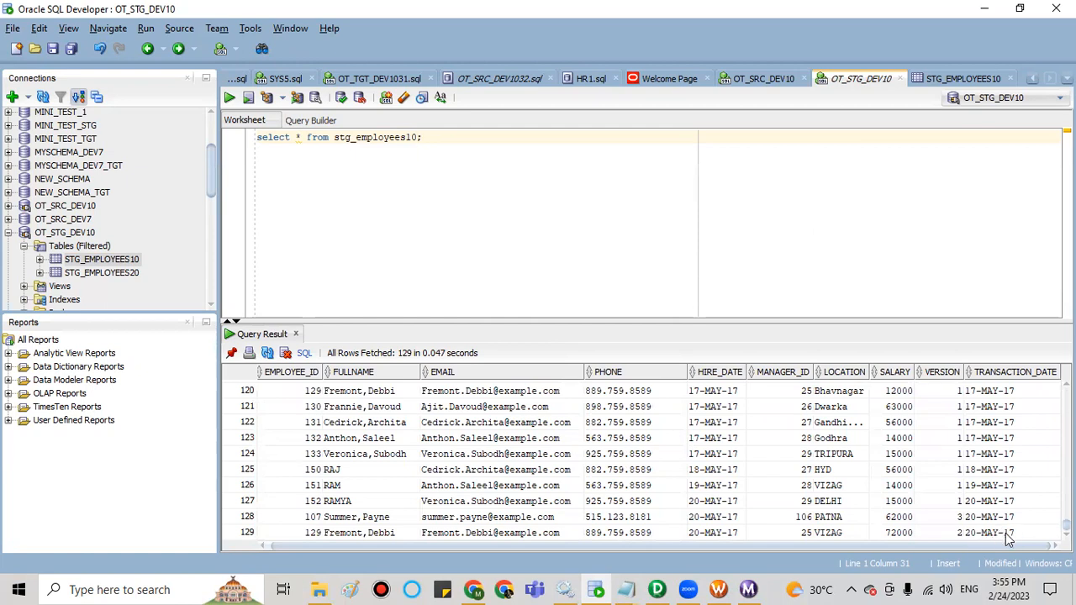
{"action": "left_click", "coordinate": [1003, 534]}
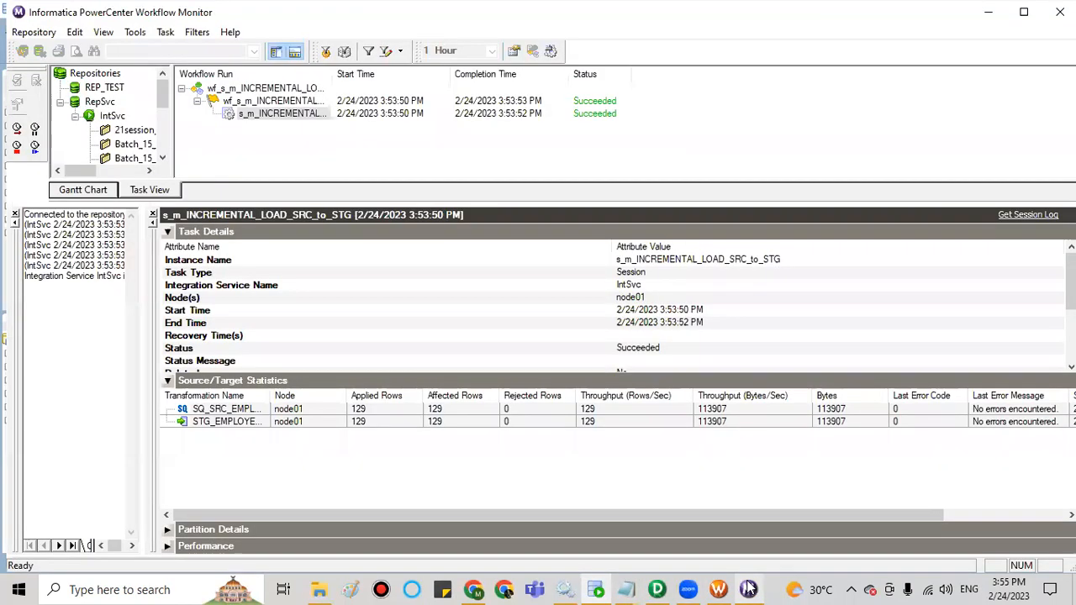
Step: Switch to PowerCenter Workflow Monitor and open the session log of s_m_INCREMENTAL_LOAD_SRC_to_STG to check the $$INCREMENTAL_TS value used
{"action": "left_click", "coordinate": [748, 589]}
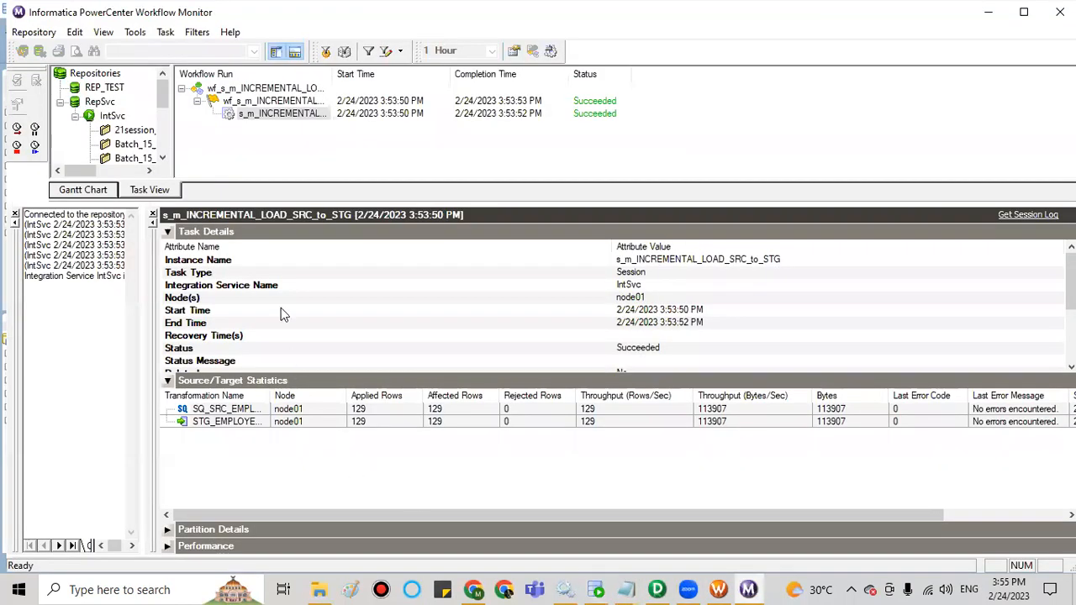
{"action": "left_click", "coordinate": [263, 115]}
{"action": "right_click", "coordinate": [263, 116]}
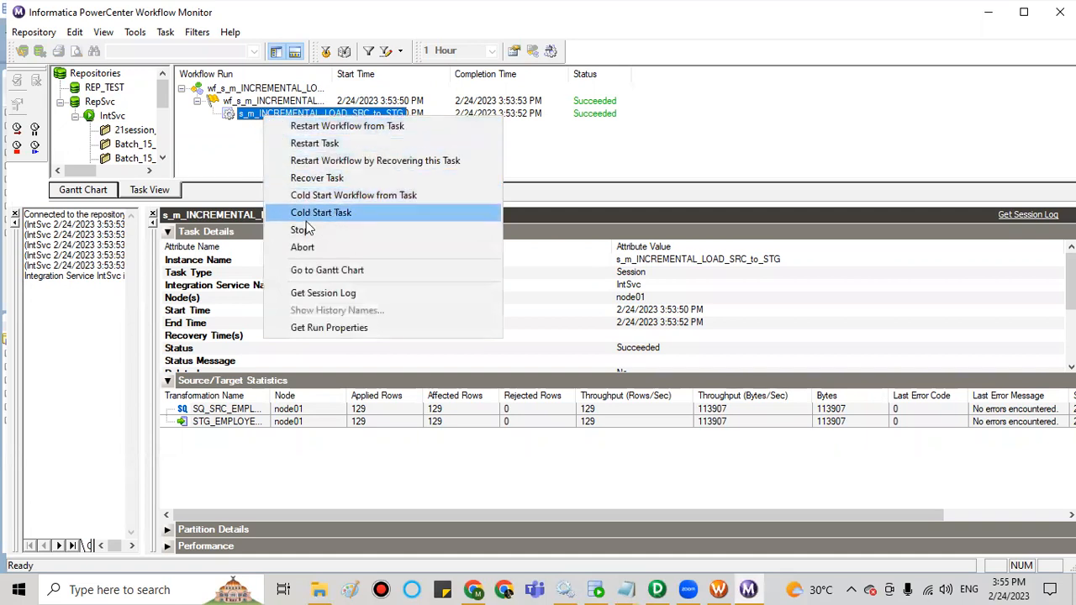
{"action": "left_click", "coordinate": [324, 327]}
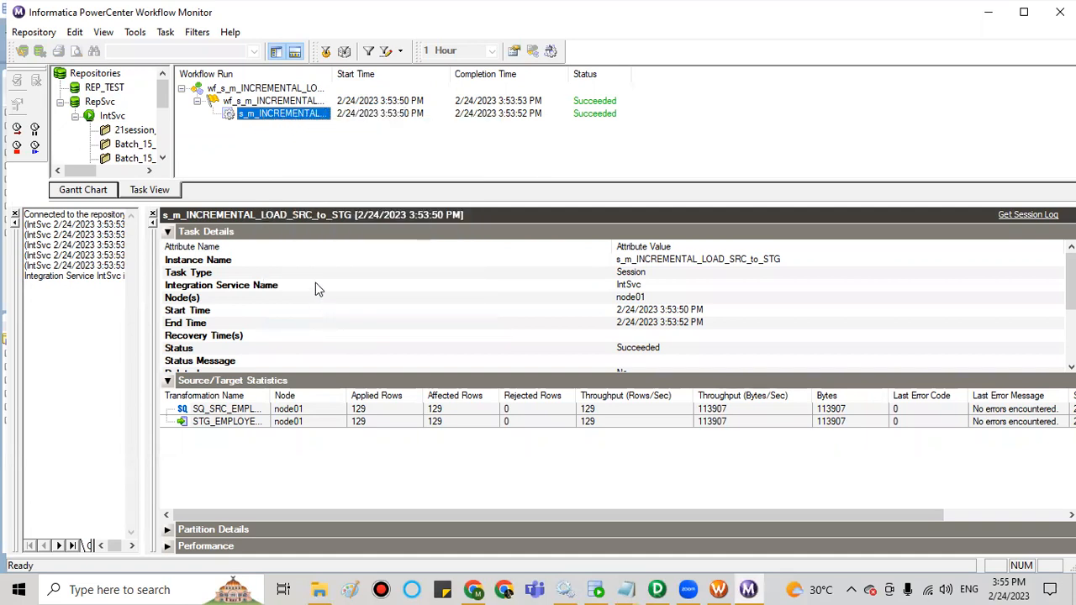
{"action": "right_click", "coordinate": [298, 116]}
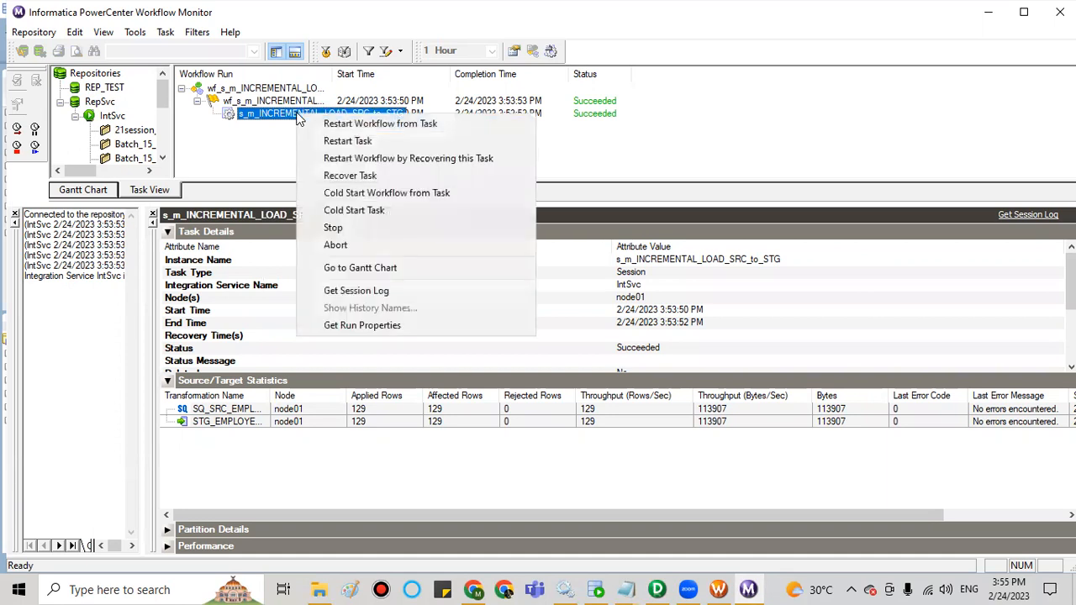
{"action": "left_click", "coordinate": [351, 290]}
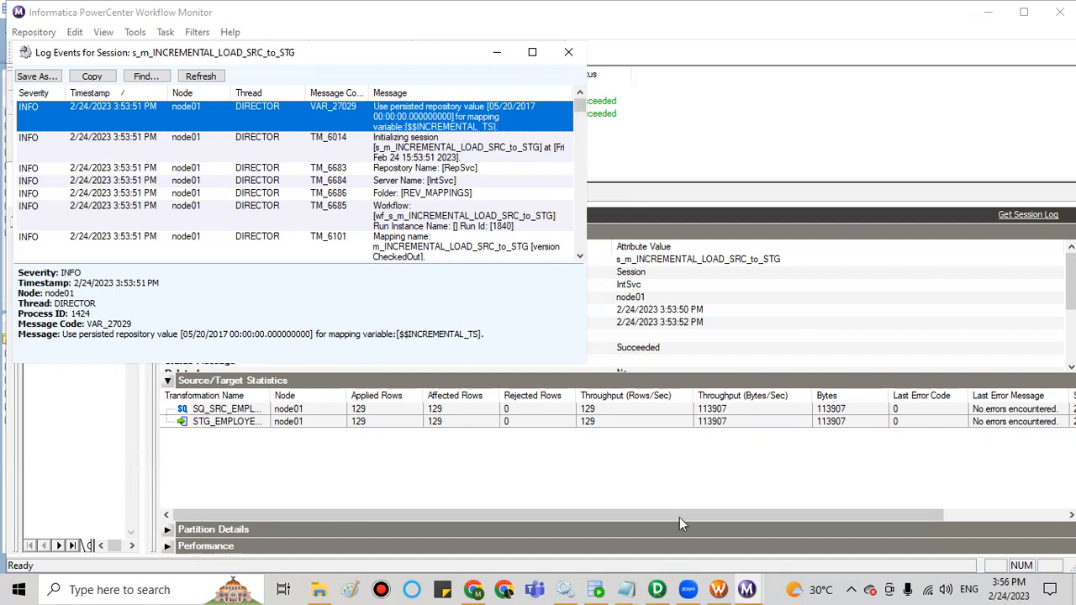
Step: Switch to PowerCenter Workflow Manager and open the persistent mapping variable values of the s_m_INCREMENTAL_LOAD_SRC_to_STG session
{"action": "left_click", "coordinate": [659, 589]}
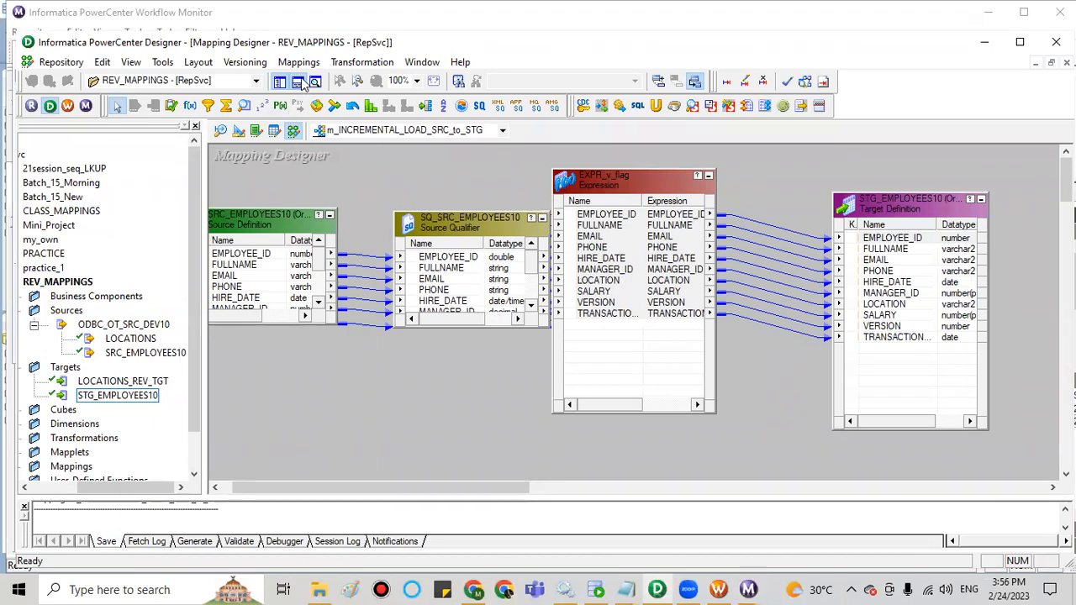
{"action": "mouse_move", "coordinate": [661, 588]}
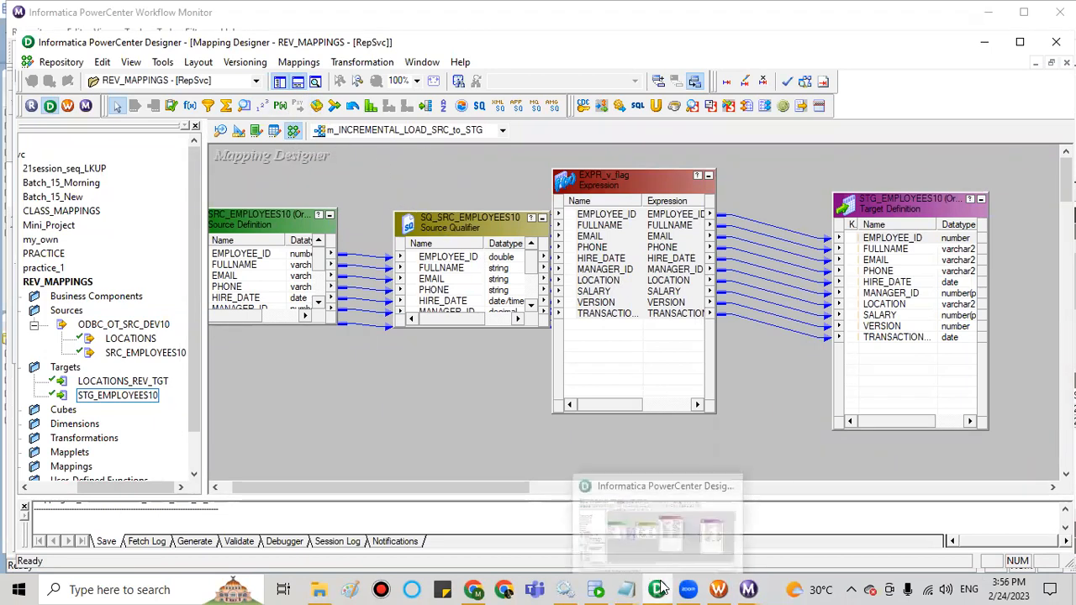
{"action": "left_click", "coordinate": [719, 589]}
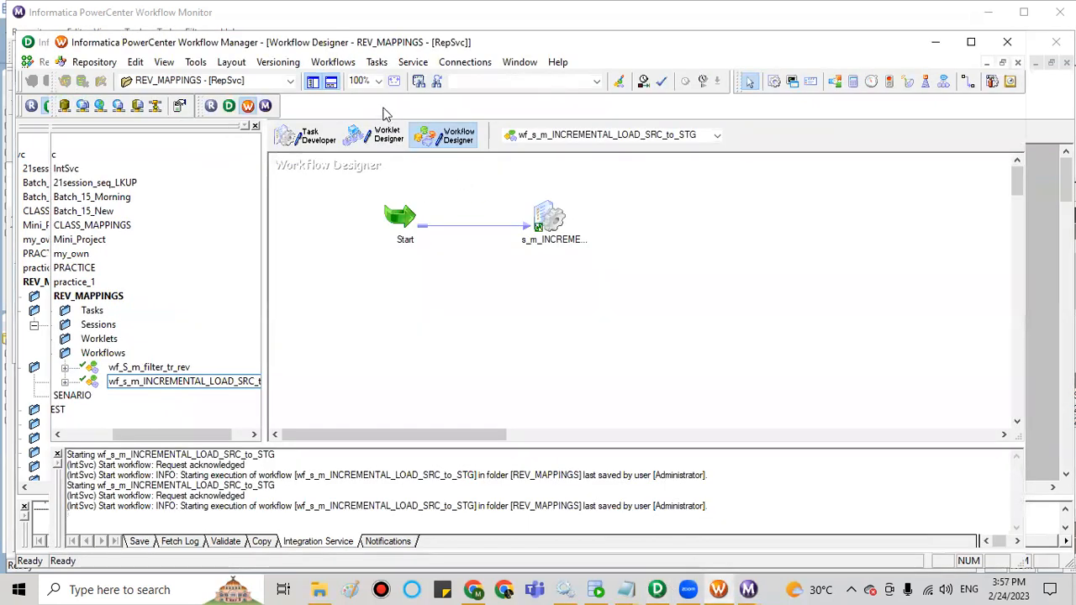
{"action": "left_click", "coordinate": [340, 71]}
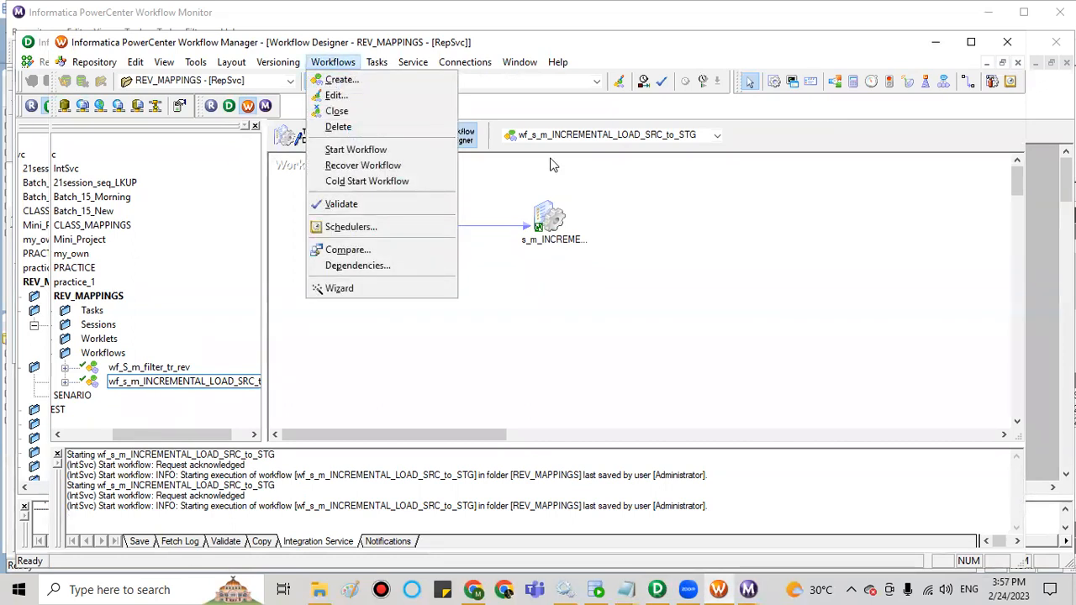
{"action": "left_click", "coordinate": [605, 204]}
{"action": "right_click", "coordinate": [605, 204]}
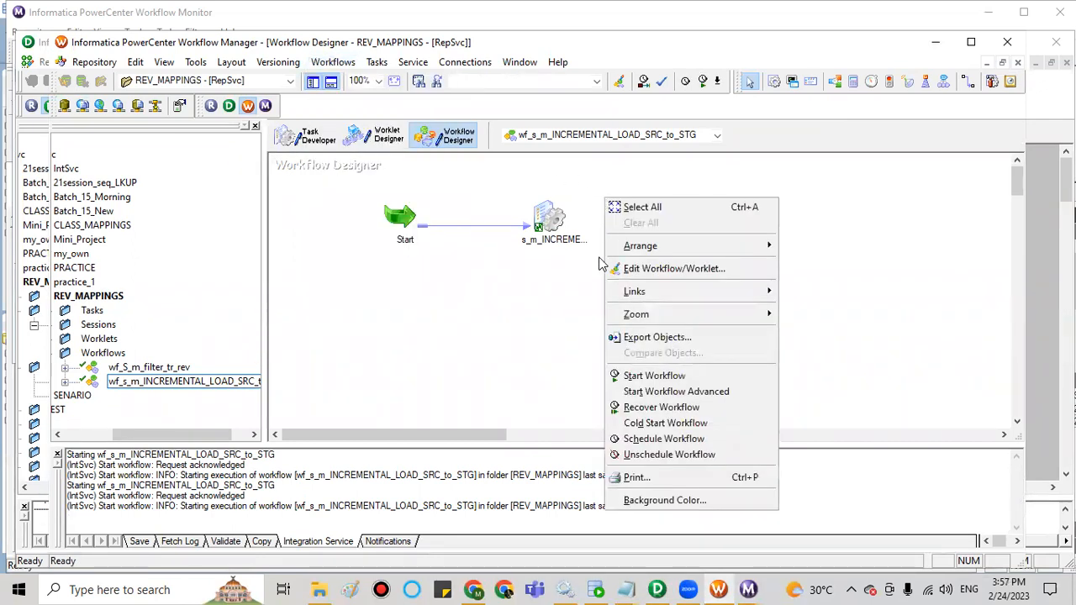
{"action": "left_click", "coordinate": [570, 287]}
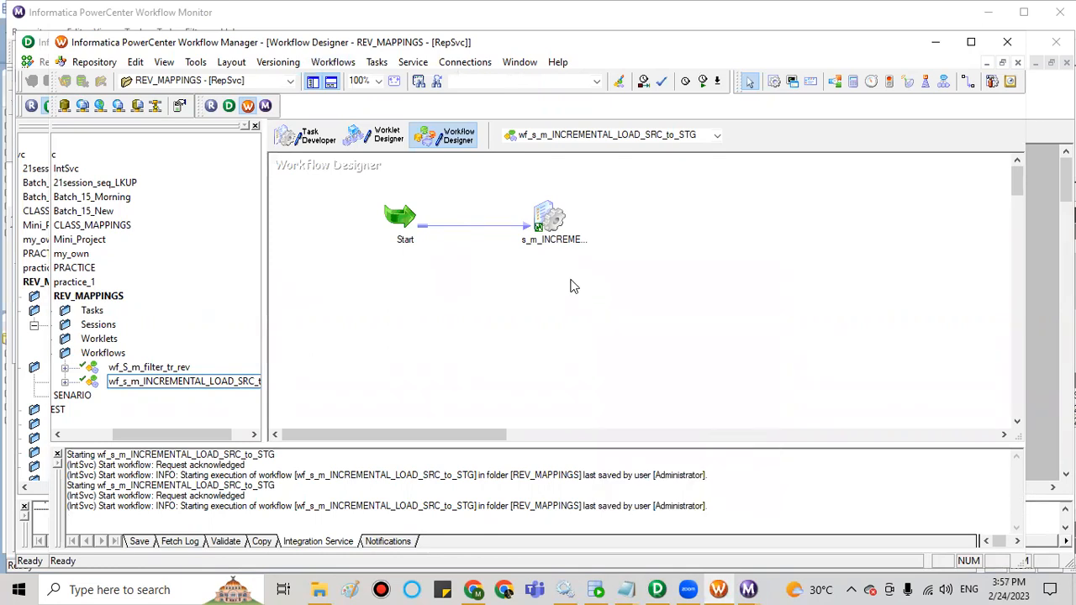
{"action": "left_click", "coordinate": [555, 222]}
{"action": "right_click", "coordinate": [555, 222]}
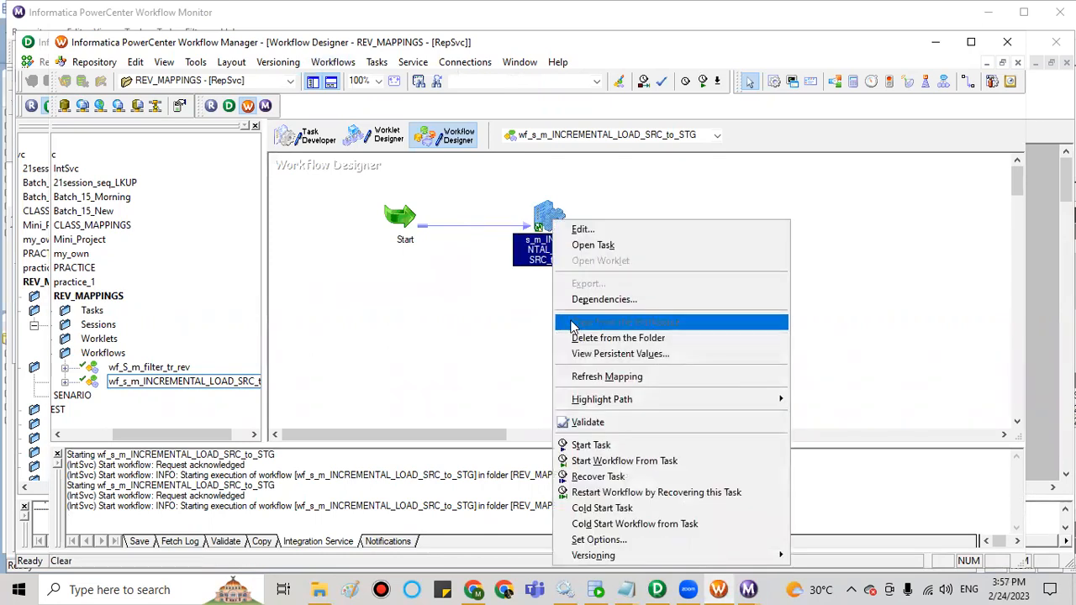
{"action": "left_click", "coordinate": [580, 354]}
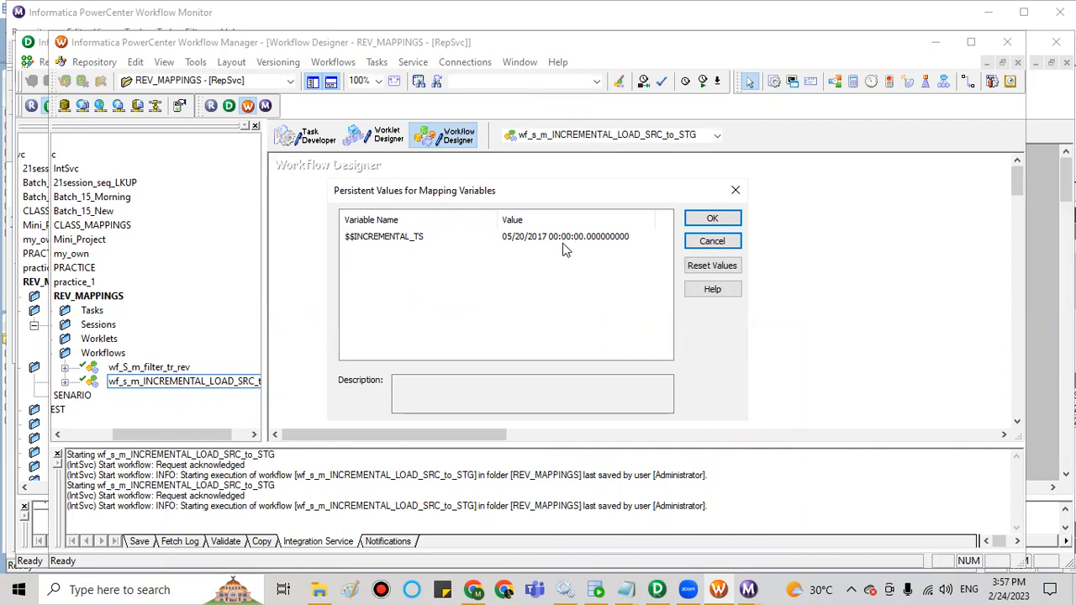
Step: Reset the persistent value of $$INCREMENTAL_TS and accept the change
{"action": "left_click", "coordinate": [702, 269]}
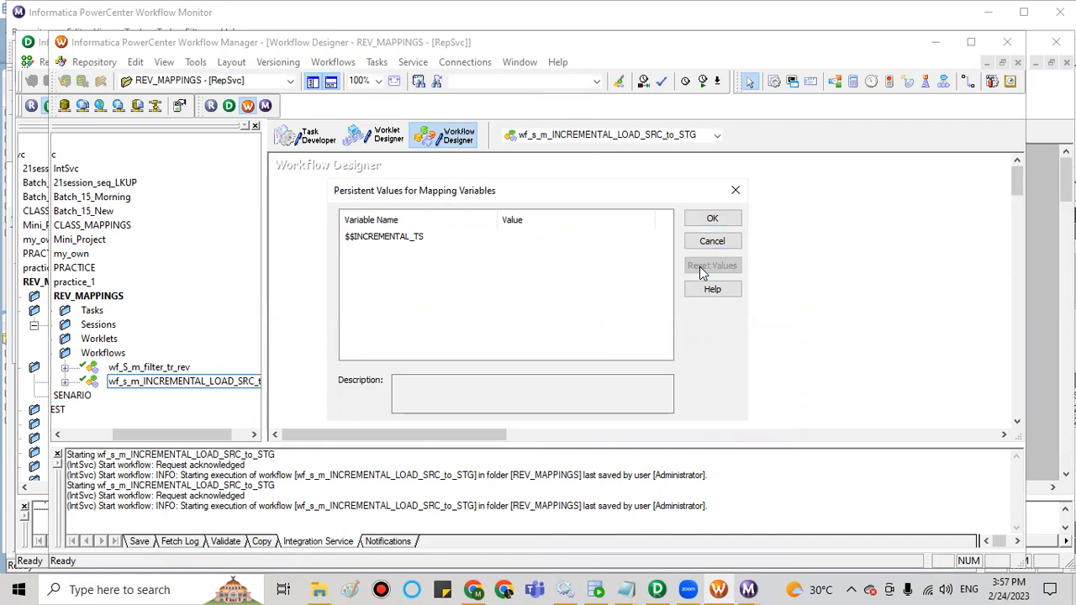
{"action": "left_click", "coordinate": [711, 223]}
{"action": "left_click", "coordinate": [653, 305]}
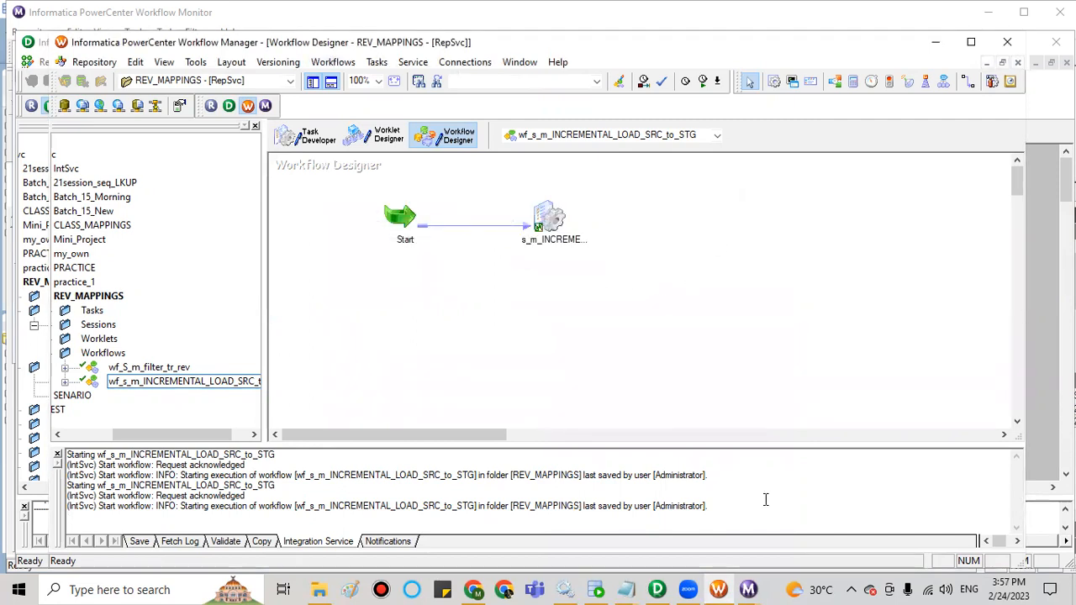
Step: Switch to the MAPPING_STAGE file in Notepad and copy the last two SRC_EMPLOYEES10 insert statements of the second run section
{"action": "left_click", "coordinate": [601, 588]}
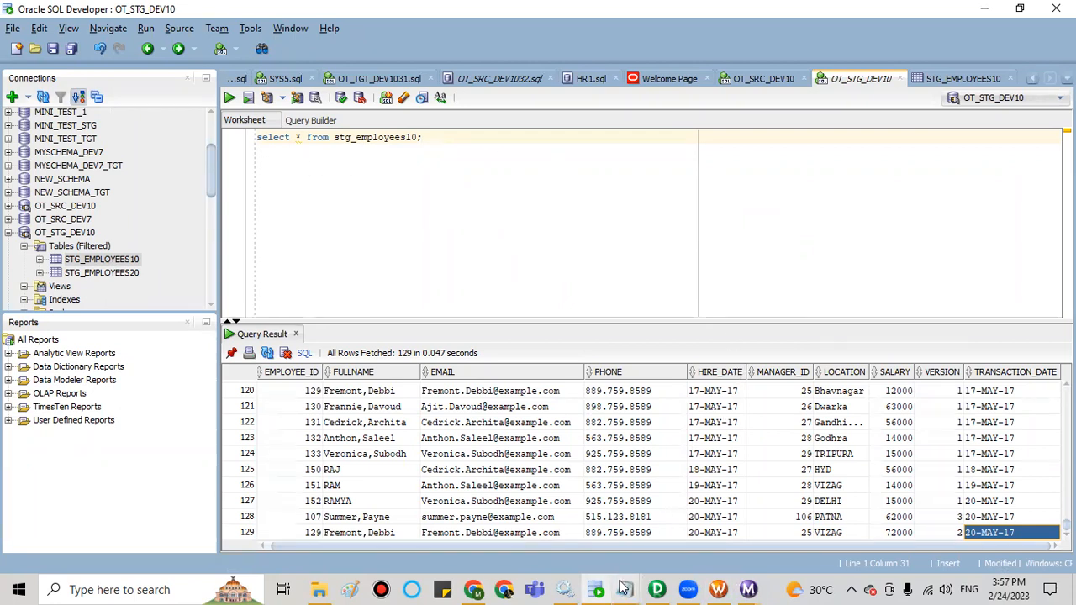
{"action": "left_click", "coordinate": [651, 514]}
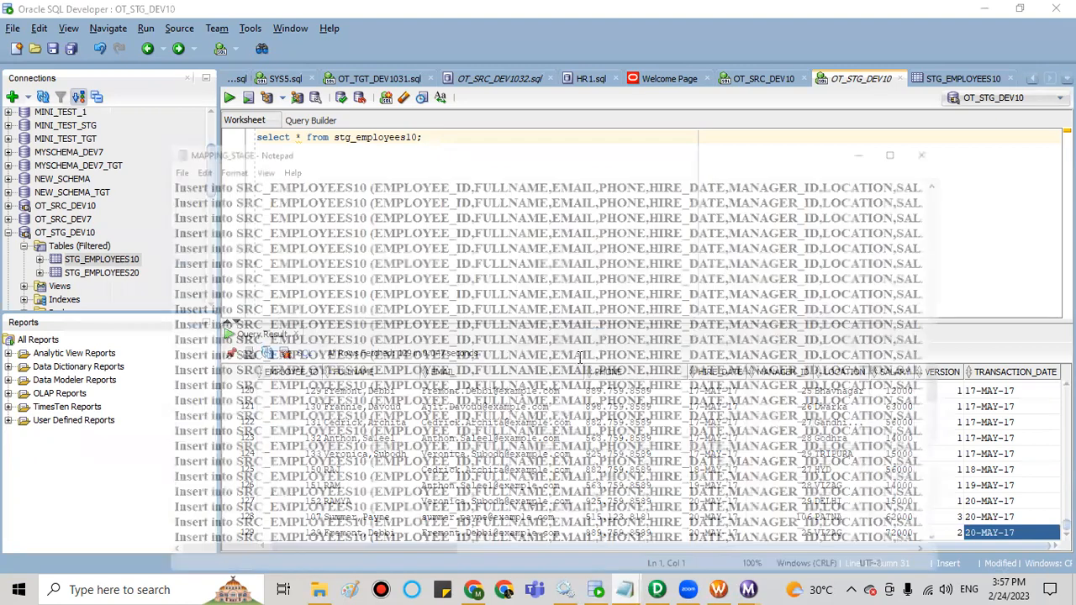
{"action": "scroll", "coordinate": [515, 409], "scroll_direction": "down", "scroll_amount": 15}
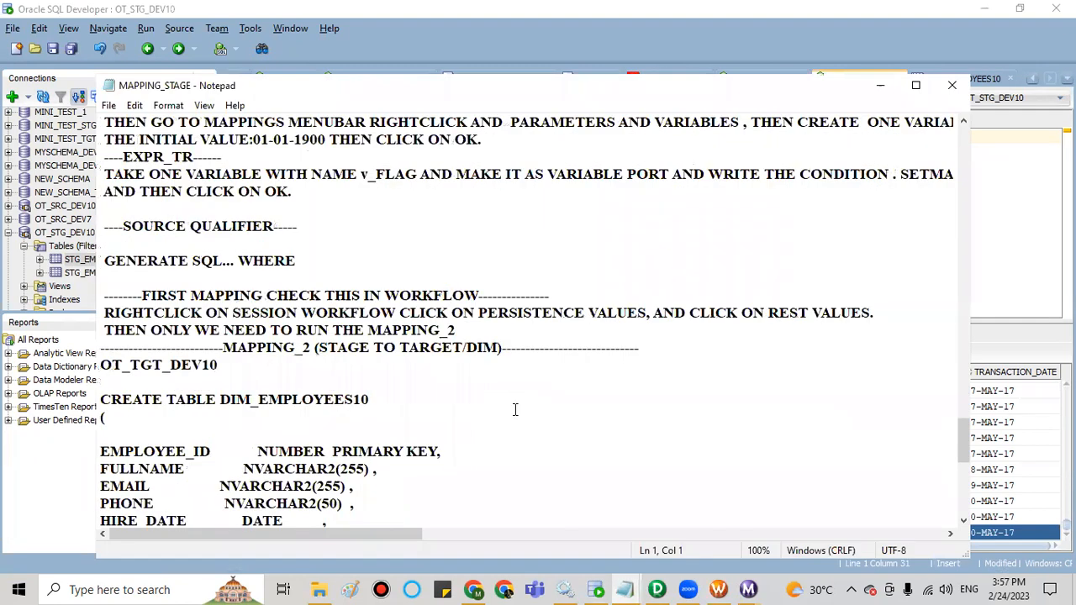
{"action": "left_click_drag", "start_coordinate": [388, 533], "coordinate": [956, 511]}
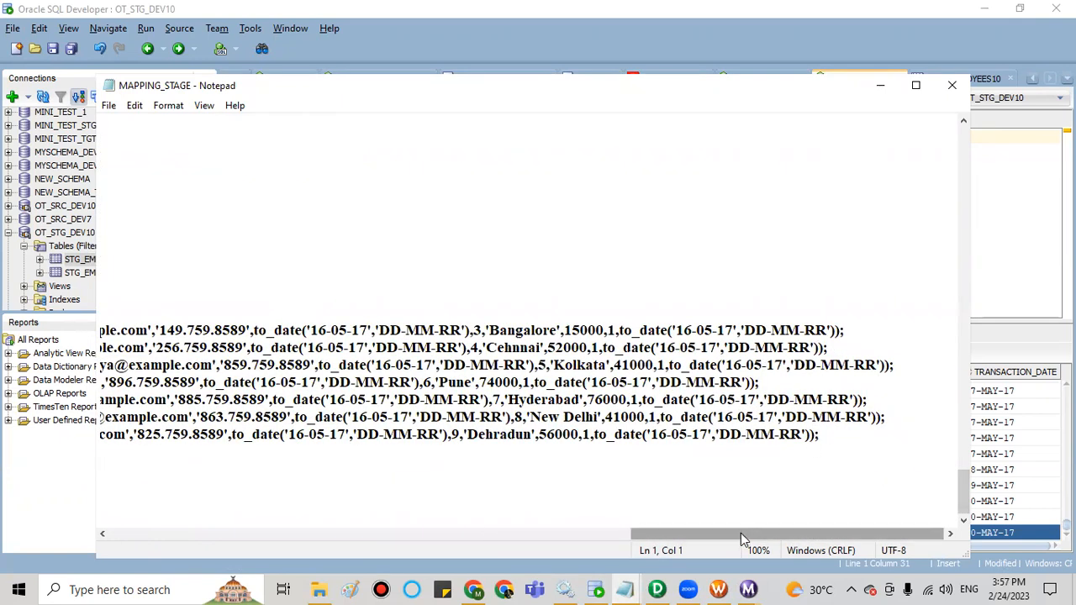
{"action": "mouse_move", "coordinate": [740, 533]}
{"action": "left_mouse_down"}
{"action": "mouse_move", "coordinate": [683, 542]}
{"action": "mouse_move", "coordinate": [740, 528]}
{"action": "left_mouse_up"}
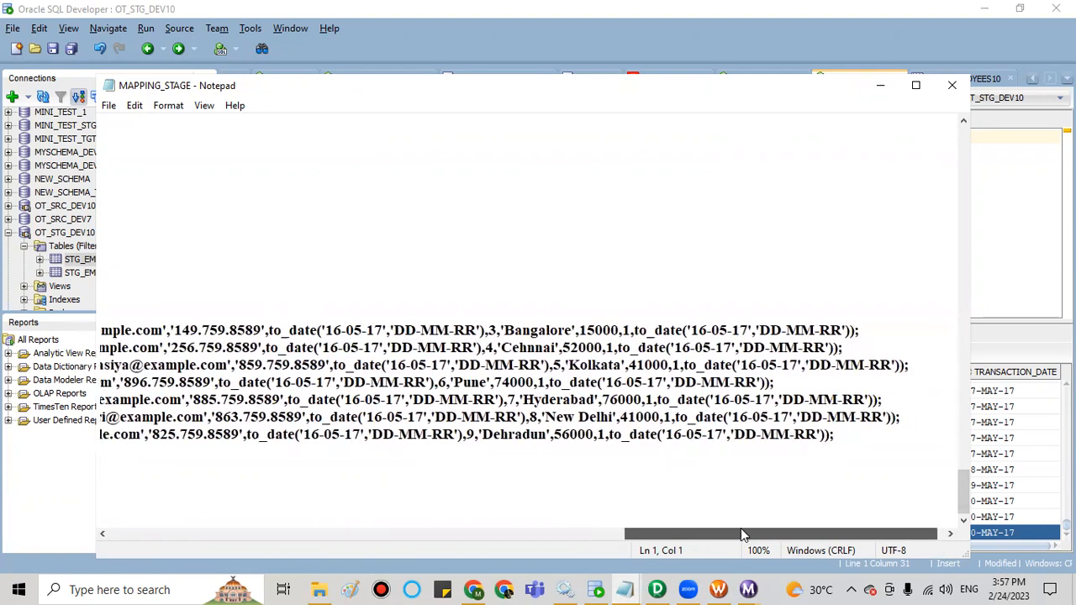
{"action": "left_click_drag", "start_coordinate": [835, 436], "coordinate": [101, 420]}
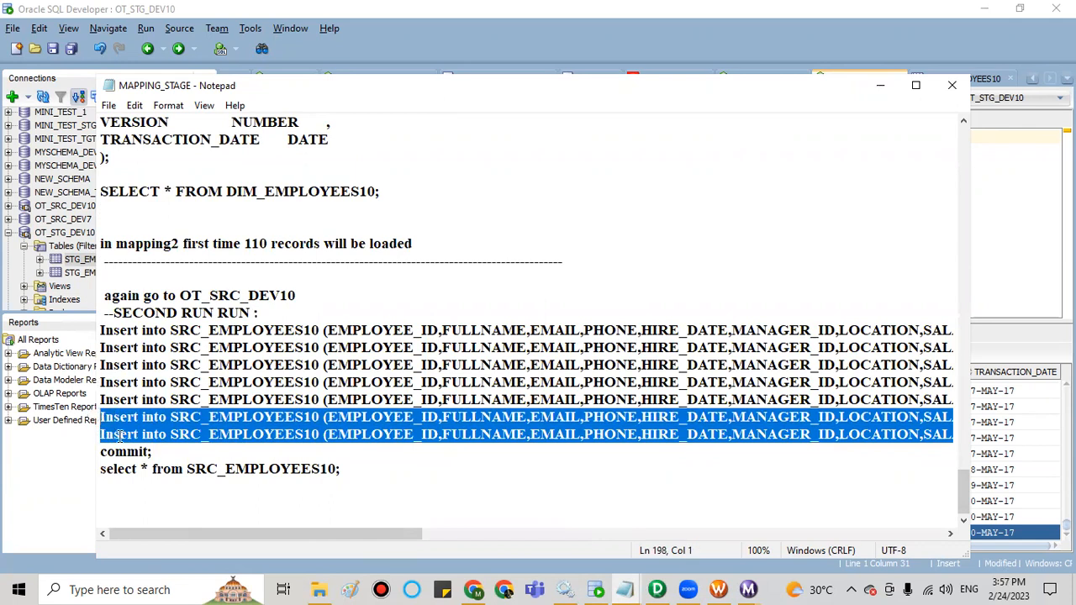
{"action": "left_click", "coordinate": [162, 452]}
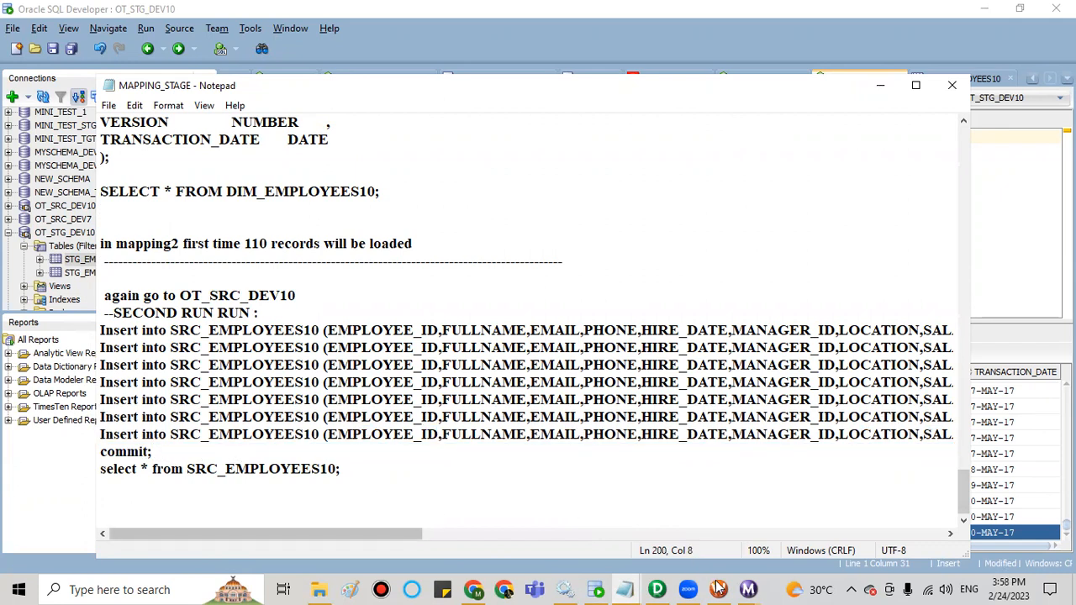
Step: Switch to Oracle SQL Developer and paste the two copied insert statements into the OT_SRC_DEV10 worksheet
{"action": "left_click", "coordinate": [595, 588]}
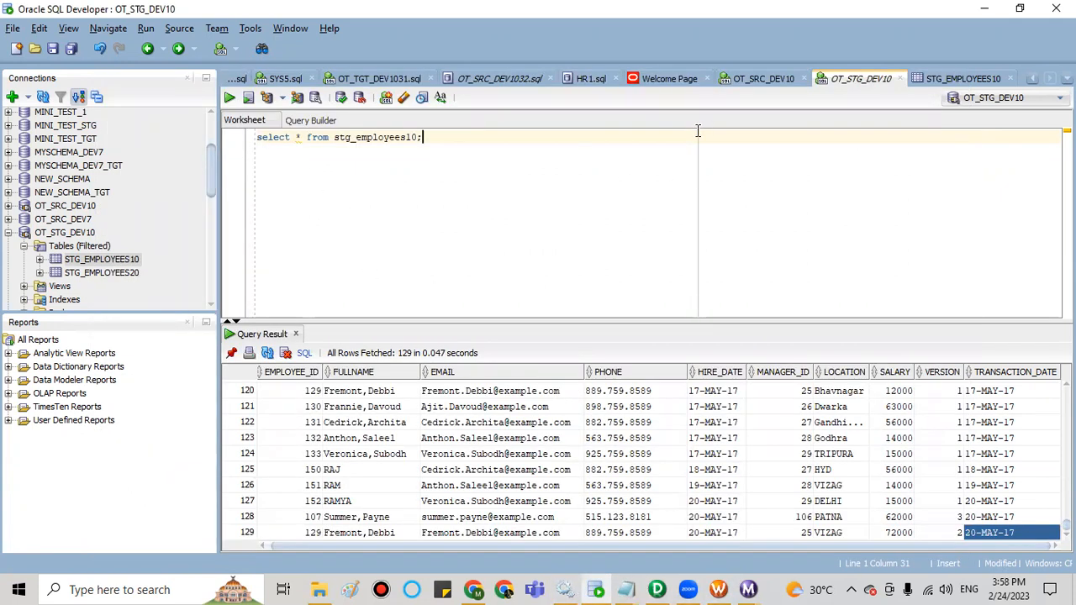
{"action": "left_click", "coordinate": [750, 78]}
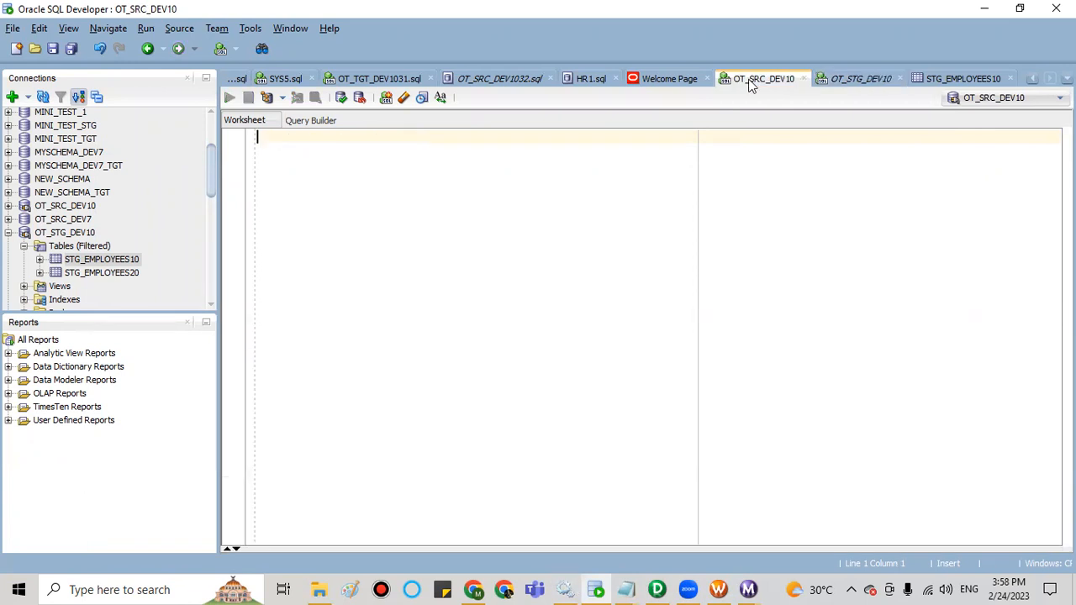
{"action": "left_click", "coordinate": [298, 154]}
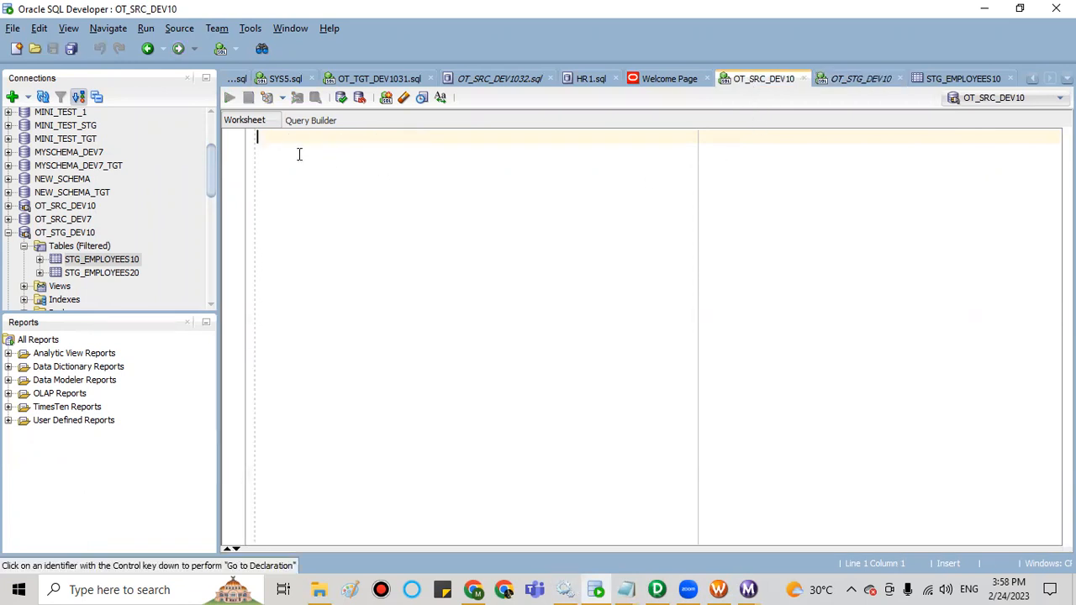
{"action": "key", "text": "ctrl+v"}
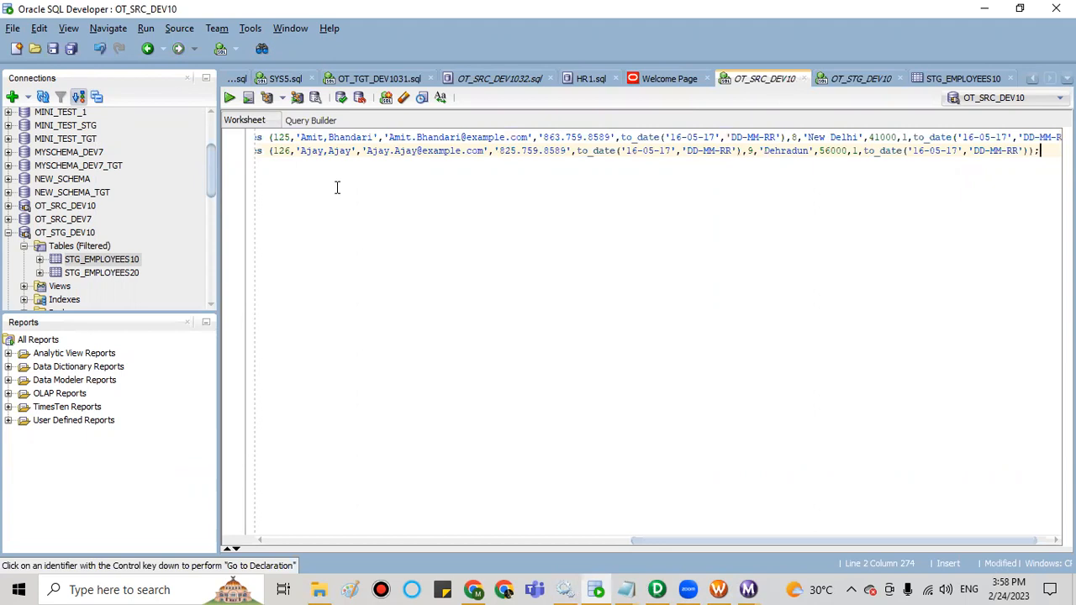
Step: Set the EMPLOYEE_ID to 130 in the first insert statement and to 131 in the second
{"action": "left_click", "coordinate": [488, 542]}
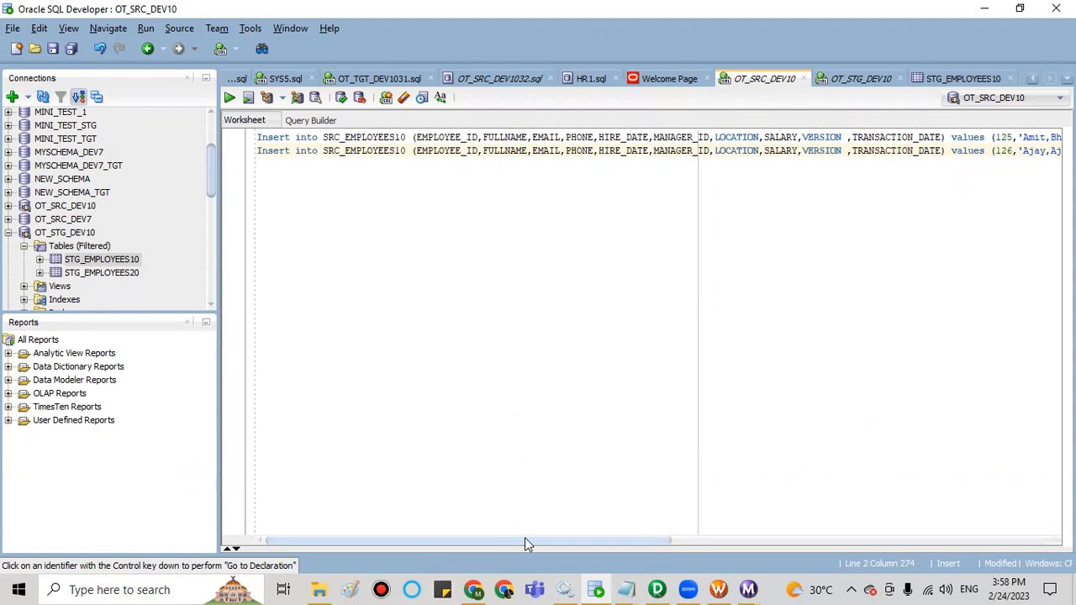
{"action": "left_click_drag", "start_coordinate": [528, 539], "coordinate": [843, 563]}
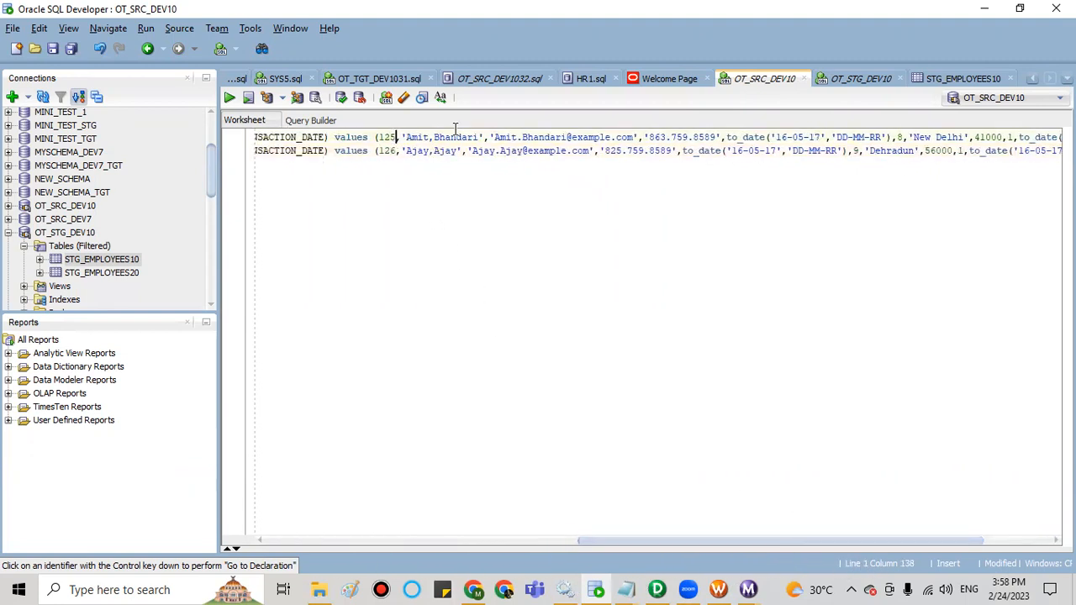
{"action": "key", "text": "BackSpace"}
{"action": "type", "text": "7"}
{"action": "key", "text": "BackSpace"}
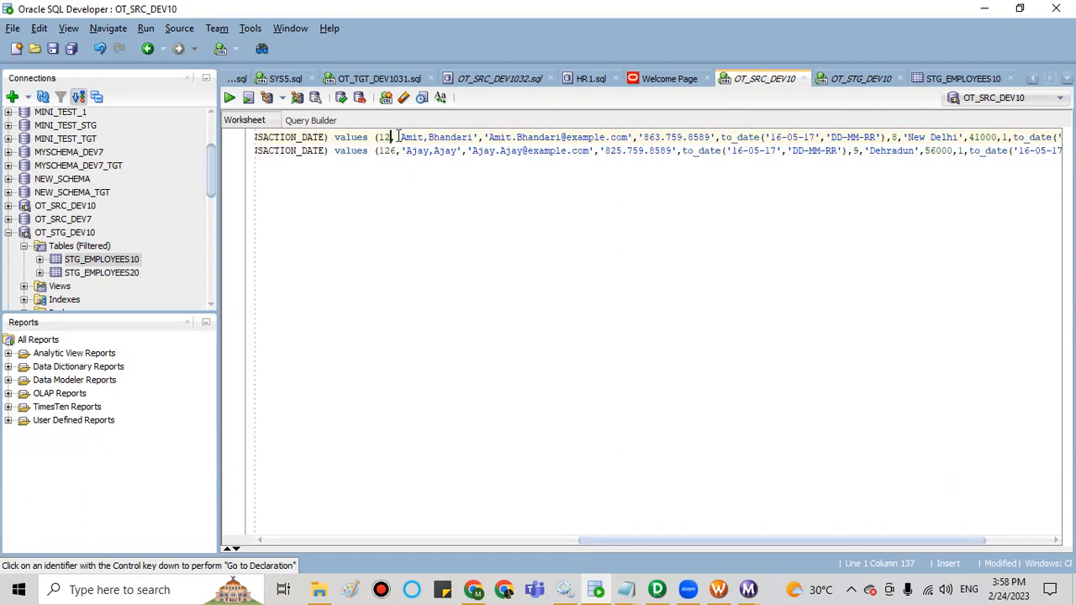
{"action": "type", "text": "7"}
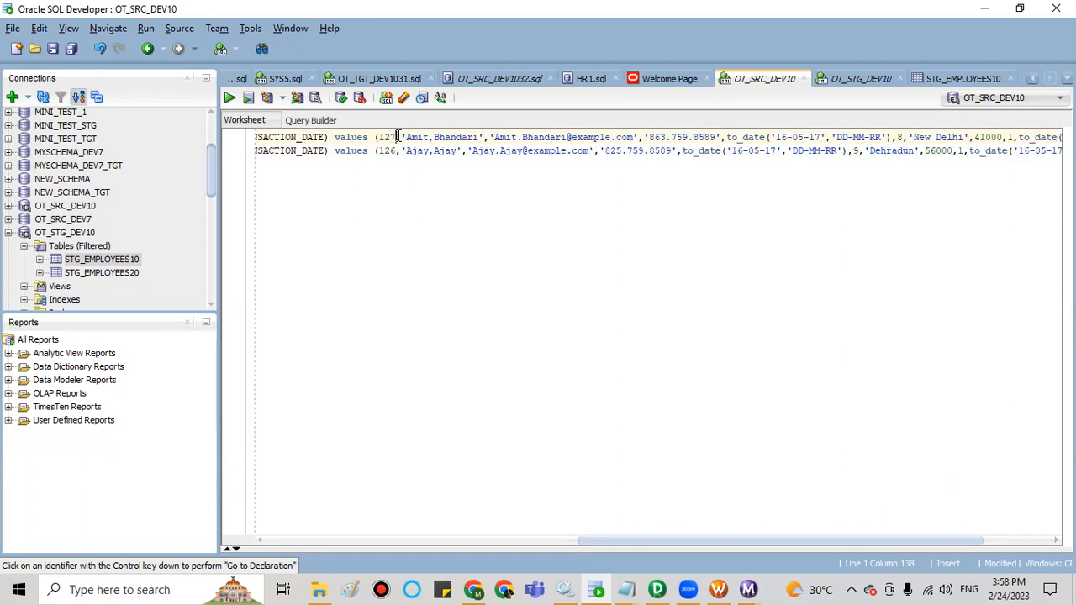
{"action": "key", "text": "BackSpace"}
{"action": "key", "text": "BackSpace"}
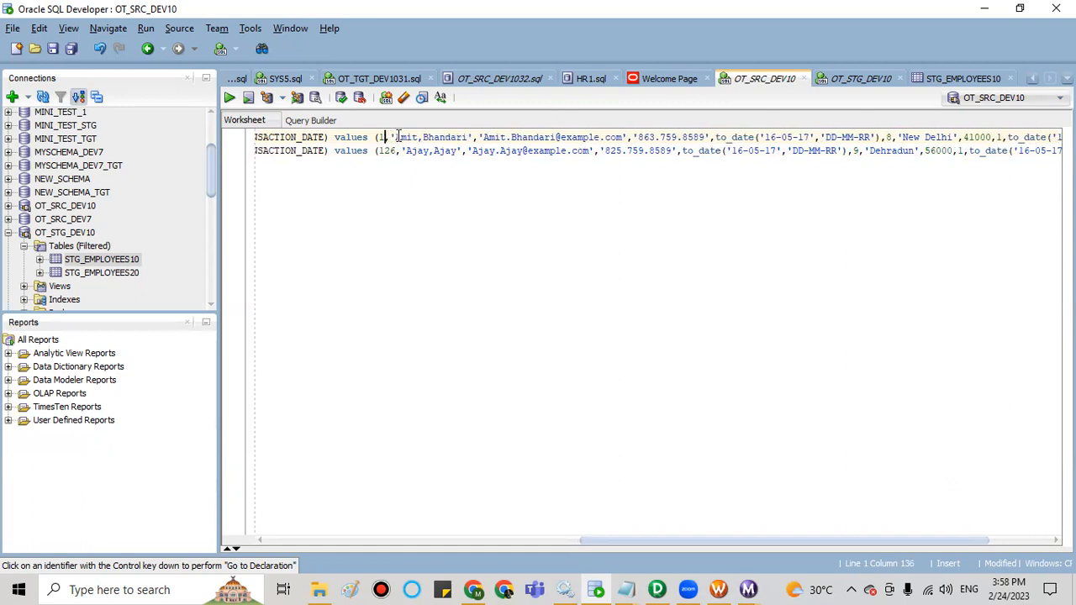
{"action": "type", "text": "30"}
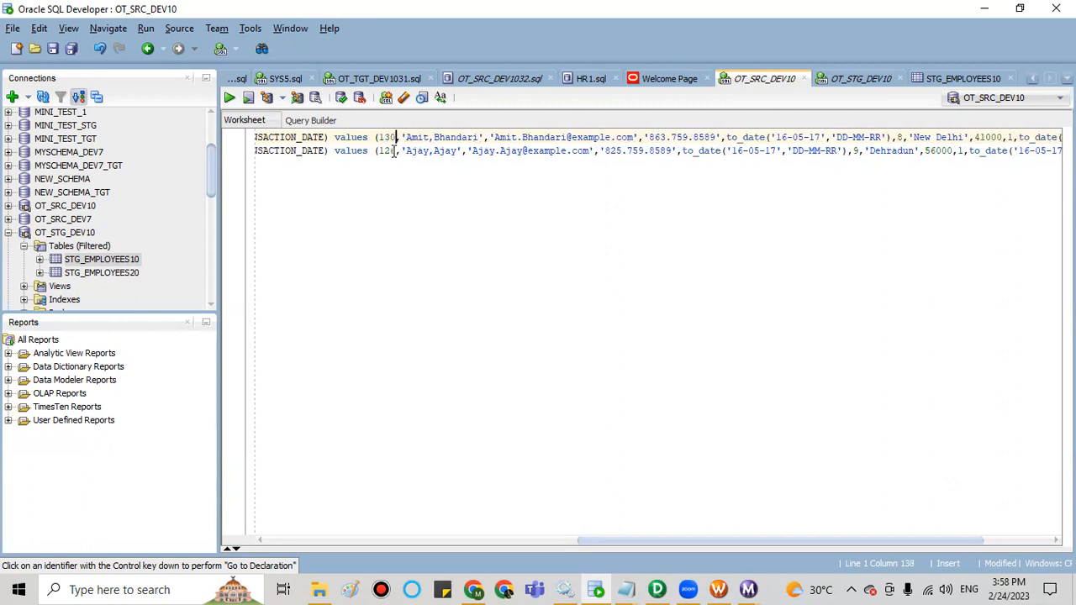
{"action": "key", "text": "BackSpace"}
{"action": "key", "text": "BackSpace"}
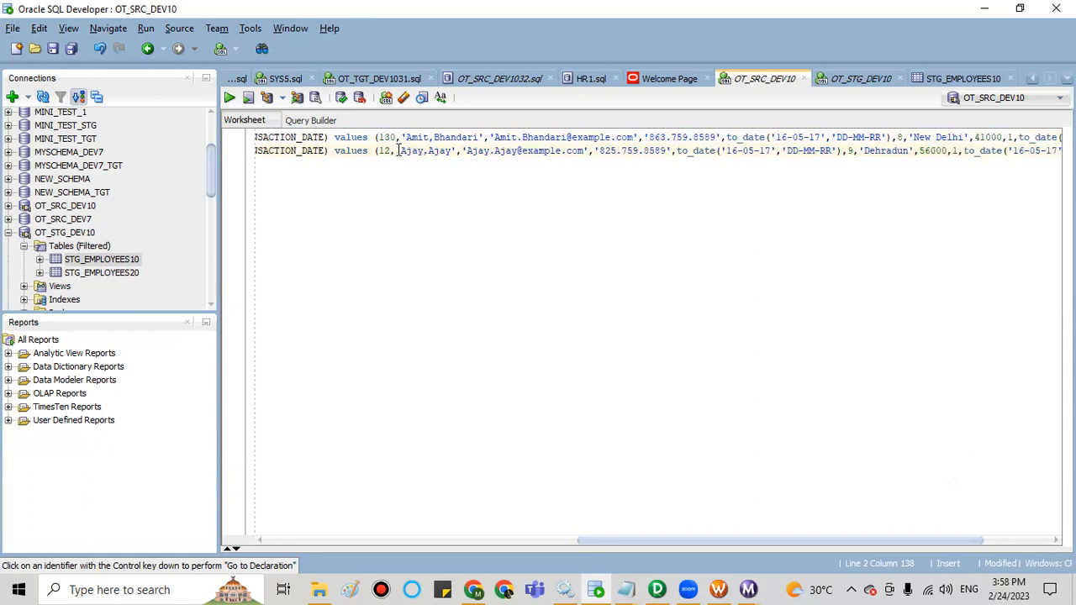
{"action": "type", "text": "31"}
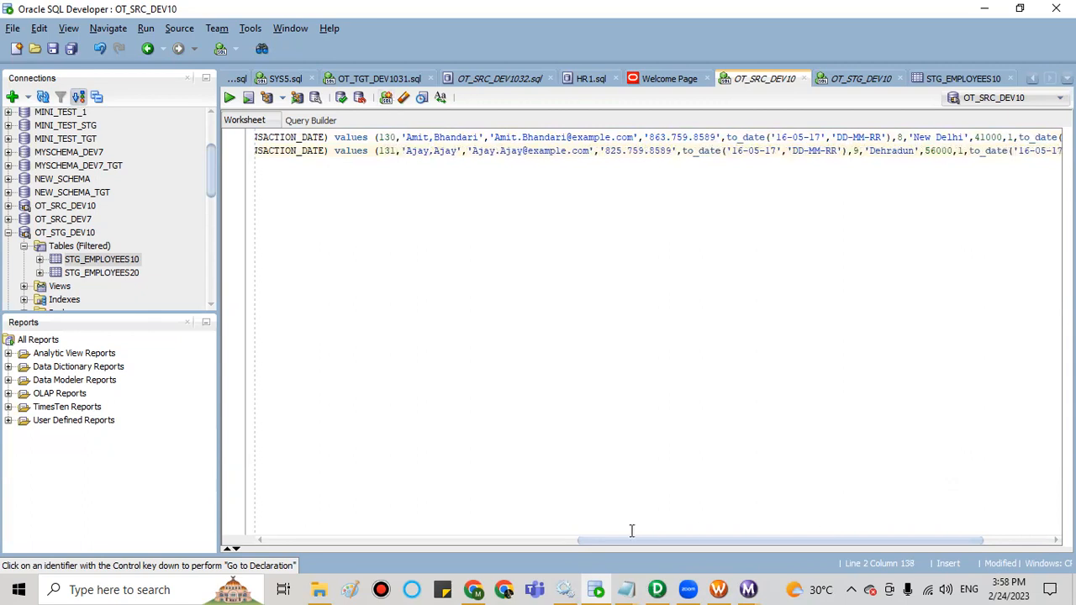
Step: Set the TRANSACTION_DATE to '16-05-21' in the first insert statement and to '16-05-22' in the second
{"action": "left_click_drag", "start_coordinate": [598, 544], "coordinate": [664, 546]}
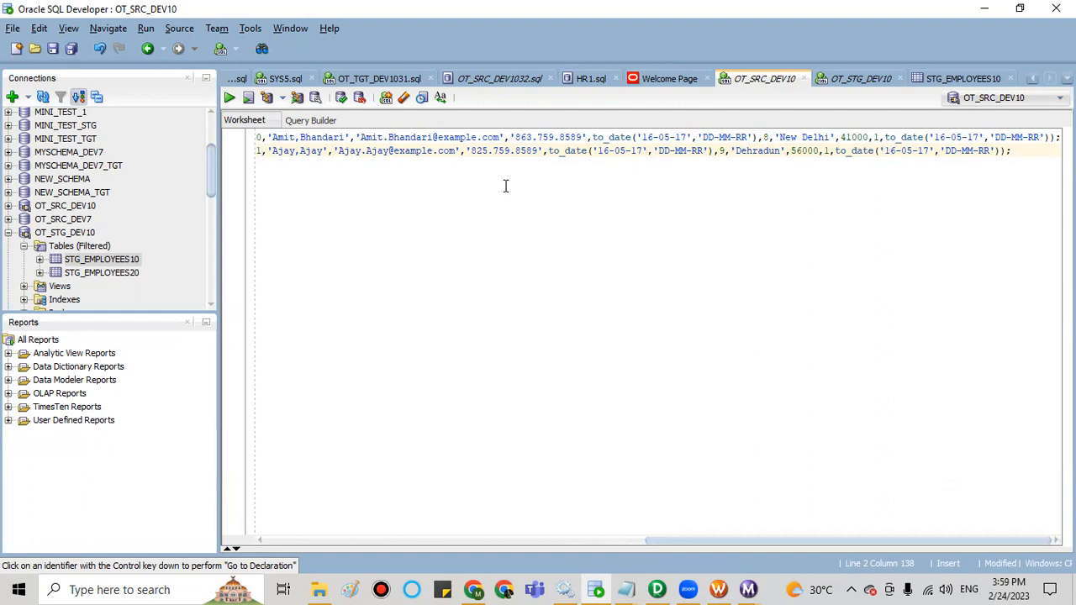
{"action": "left_click_drag", "start_coordinate": [716, 539], "coordinate": [399, 539]}
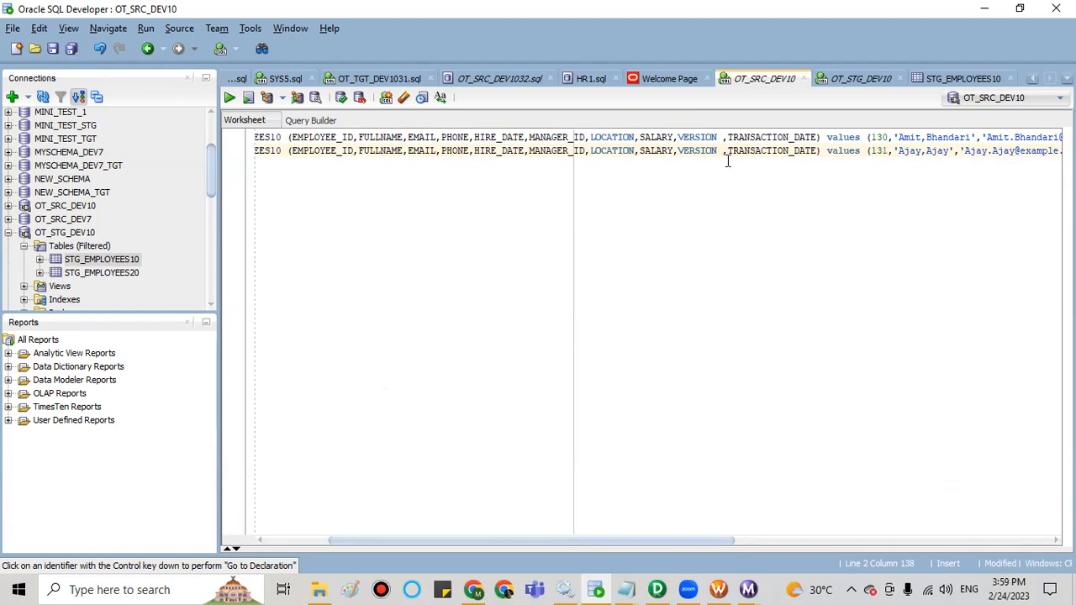
{"action": "left_click_drag", "start_coordinate": [566, 539], "coordinate": [1008, 577]}
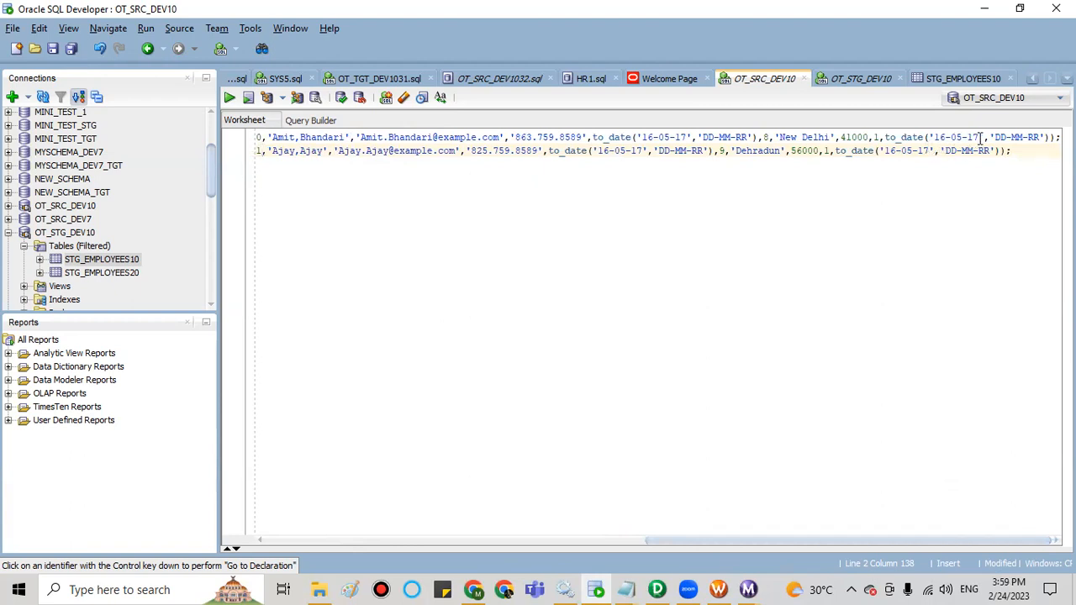
{"action": "key", "text": "BackSpace"}
{"action": "key", "text": "BackSpace"}
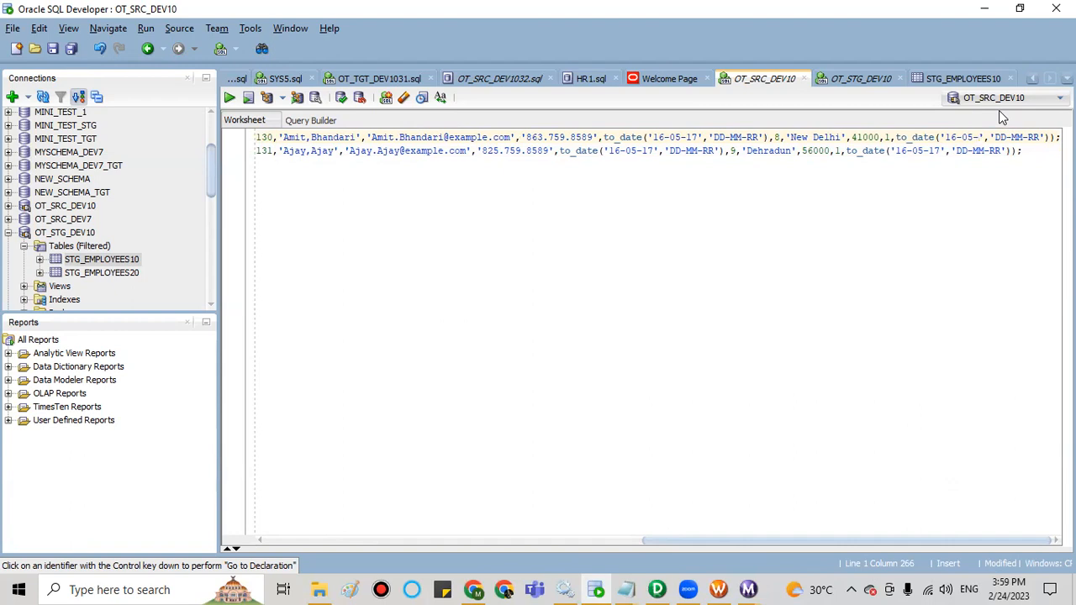
{"action": "type", "text": "21"}
{"action": "key", "text": "BackSpace"}
{"action": "key", "text": "BackSpace"}
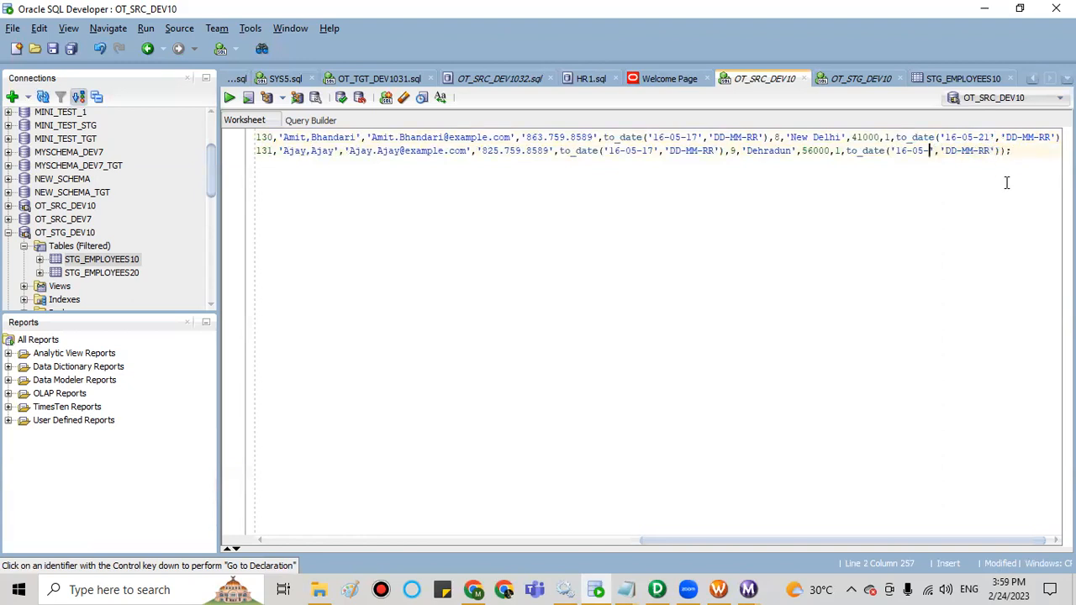
{"action": "type", "text": "22"}
{"action": "left_click", "coordinate": [1042, 142]}
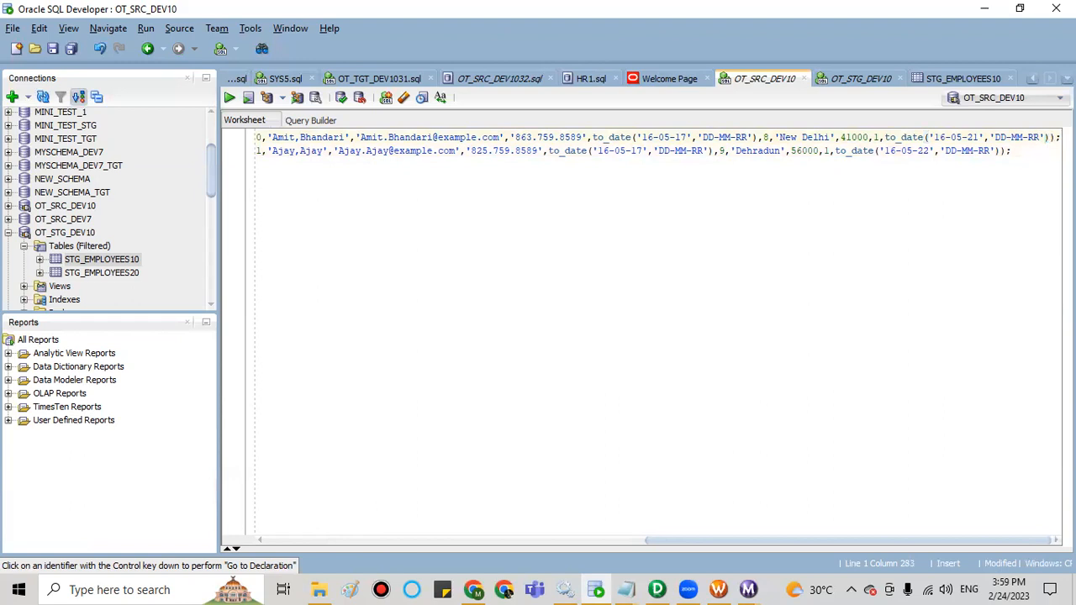
Step: Separate the two insert statements with a blank line and execute only the first one, with EMPLOYEE_ID 130
{"action": "key", "text": "Return"}
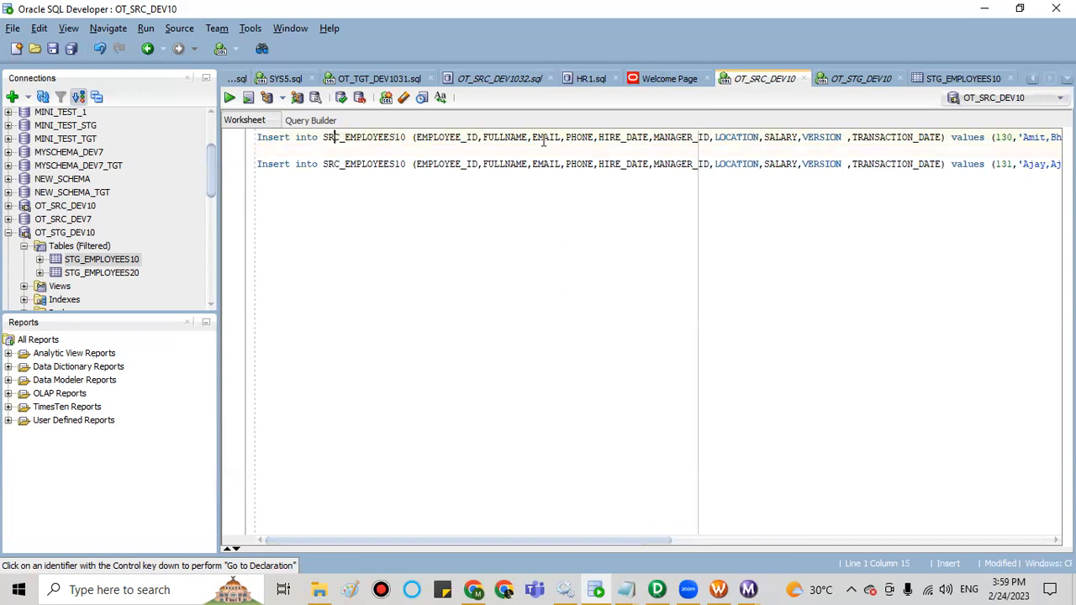
{"action": "left_click_drag", "start_coordinate": [625, 548], "coordinate": [971, 547]}
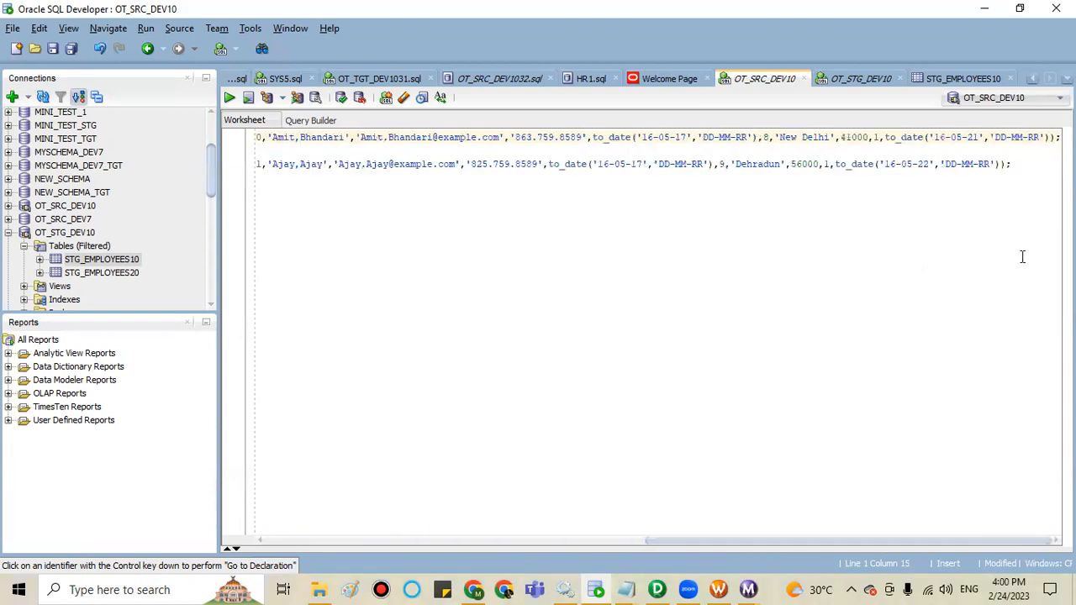
{"action": "left_click", "coordinate": [1021, 150]}
{"action": "left_click_drag", "start_coordinate": [1061, 137], "coordinate": [248, 141]}
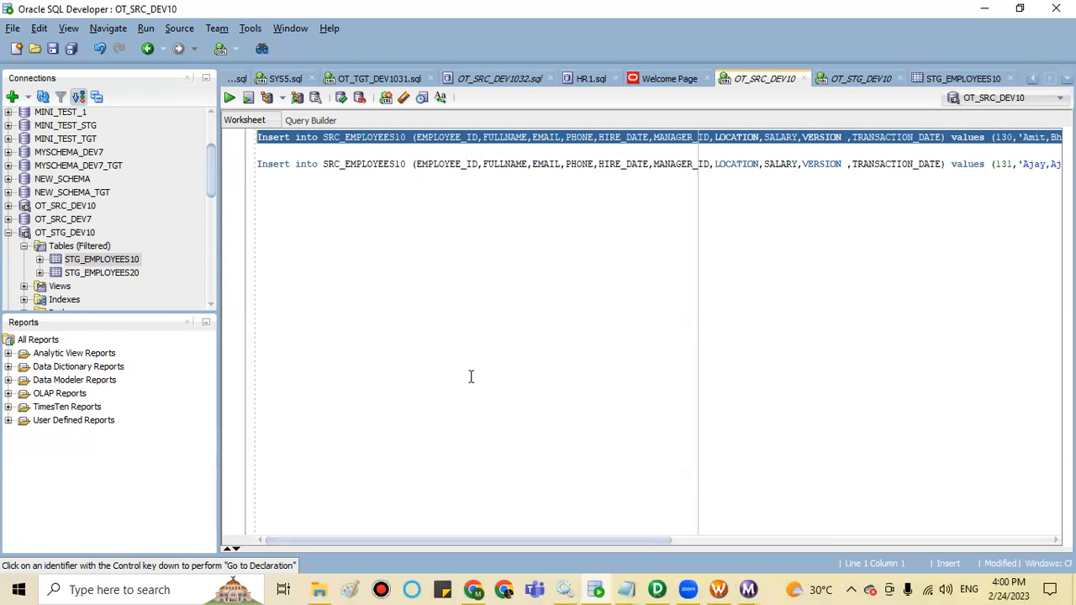
{"action": "key", "text": "F5"}
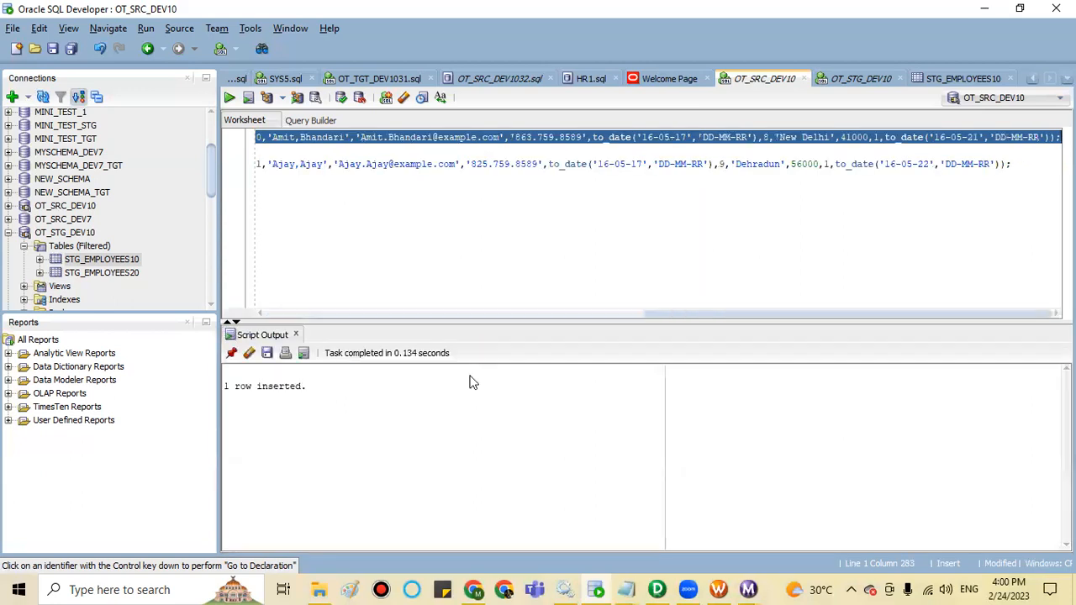
Step: Add a commit; statement on the blank line between the two inserts and execute it
{"action": "left_click", "coordinate": [286, 156]}
{"action": "type", "text": "commit"}
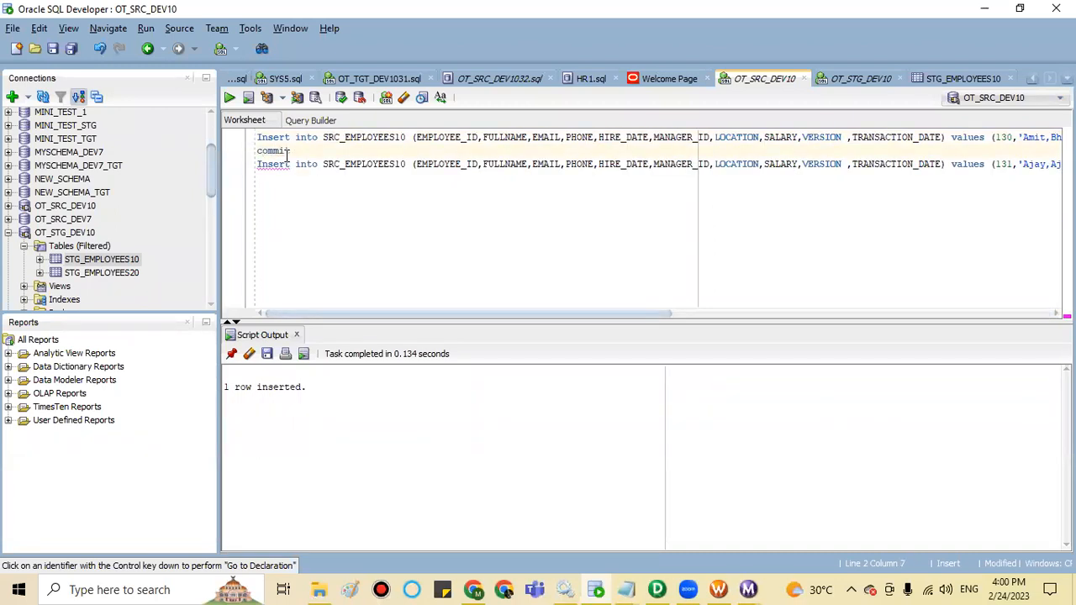
{"action": "type", "text": ";"}
{"action": "key", "text": "ctrl+Return"}
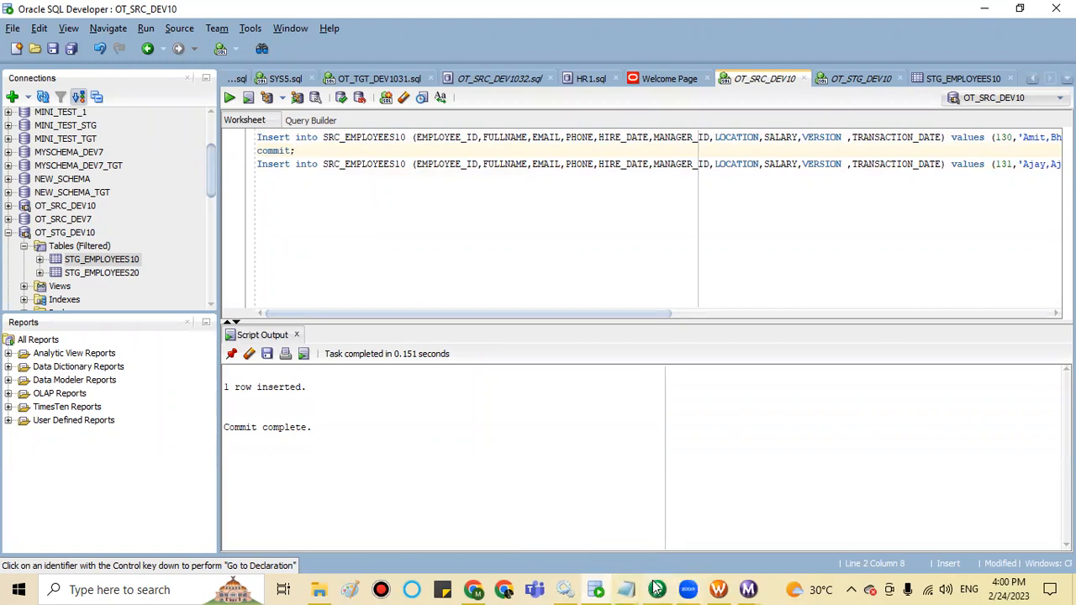
Step: Switch to Informatica PowerCenter Designer and save the REV_MAPPINGS folder to the repository
{"action": "mouse_move", "coordinate": [657, 588]}
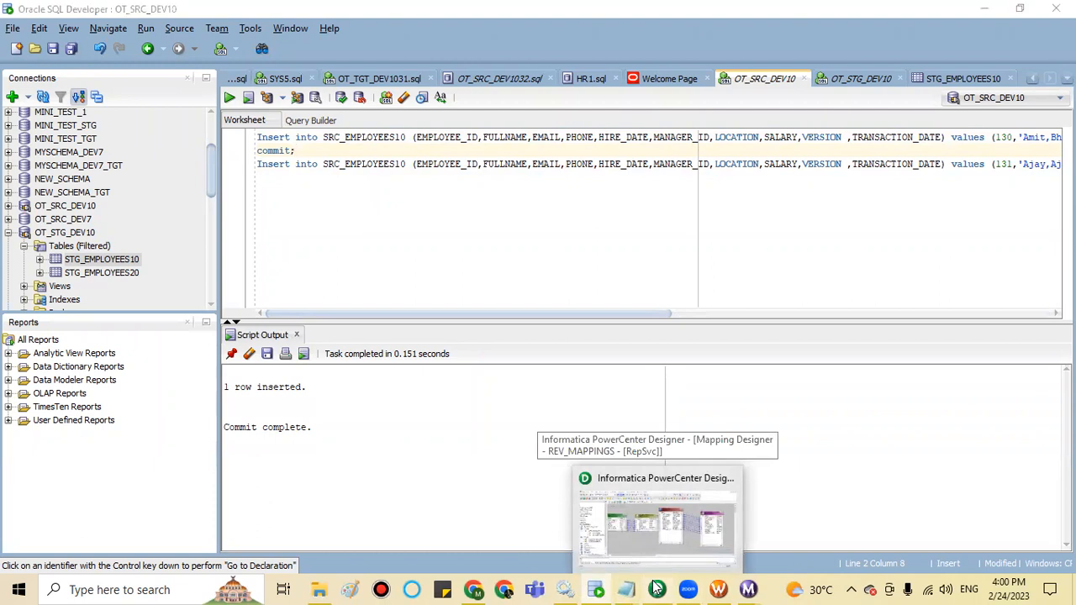
{"action": "left_click", "coordinate": [657, 587]}
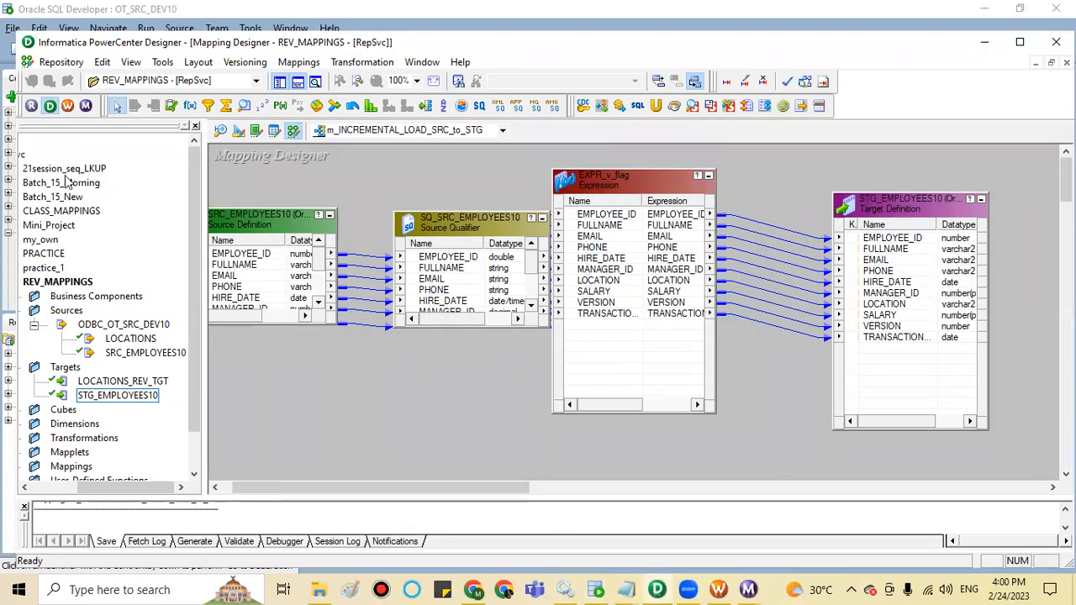
{"action": "left_click", "coordinate": [61, 62]}
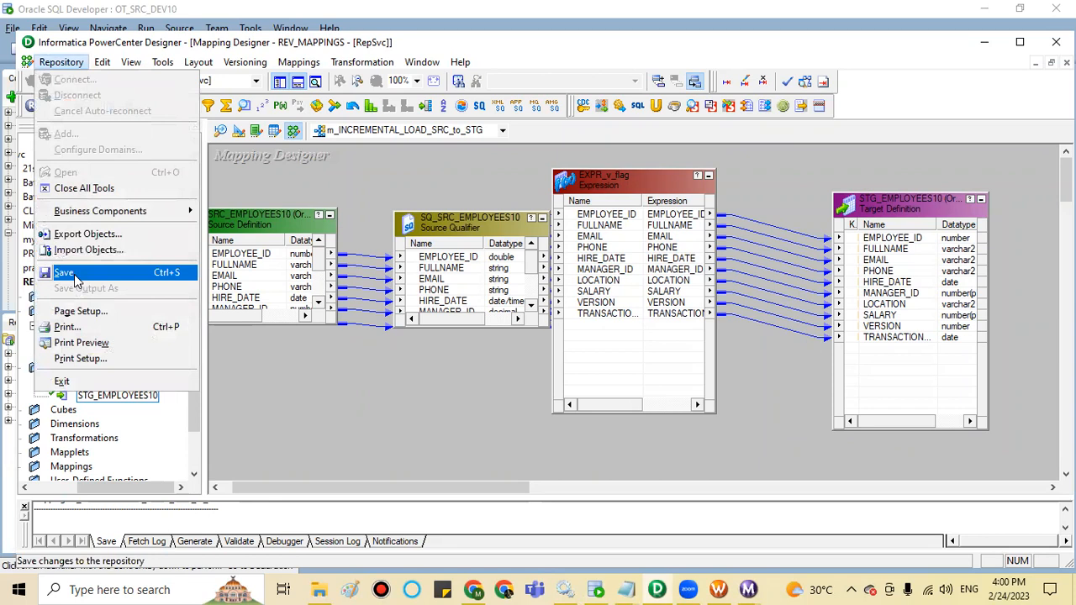
{"action": "left_click", "coordinate": [73, 271]}
{"action": "left_click", "coordinate": [663, 355]}
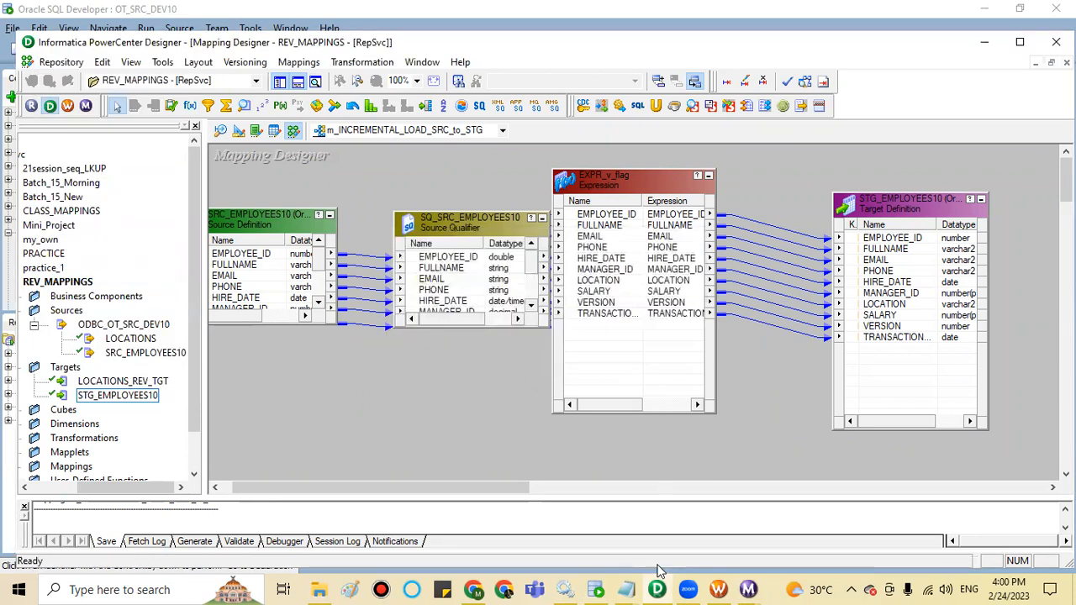
Step: Switch to Informatica PowerCenter Workflow Manager and refresh the mapping of the s_m_INCREMENTAL_LOAD_SRC_to_STG session
{"action": "left_click", "coordinate": [718, 589]}
{"action": "left_click", "coordinate": [547, 222]}
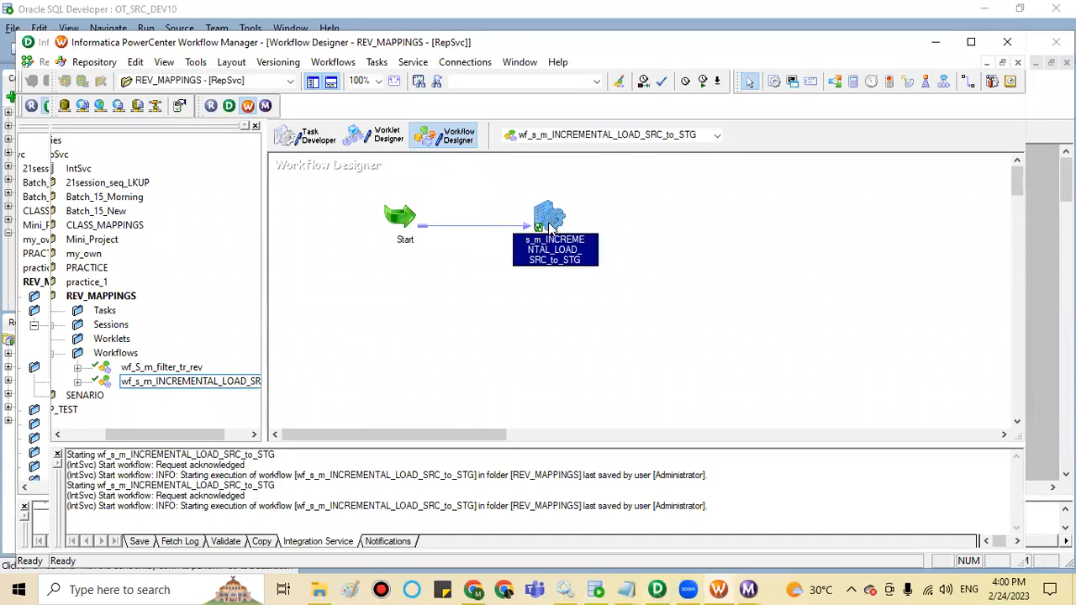
{"action": "right_click", "coordinate": [548, 223]}
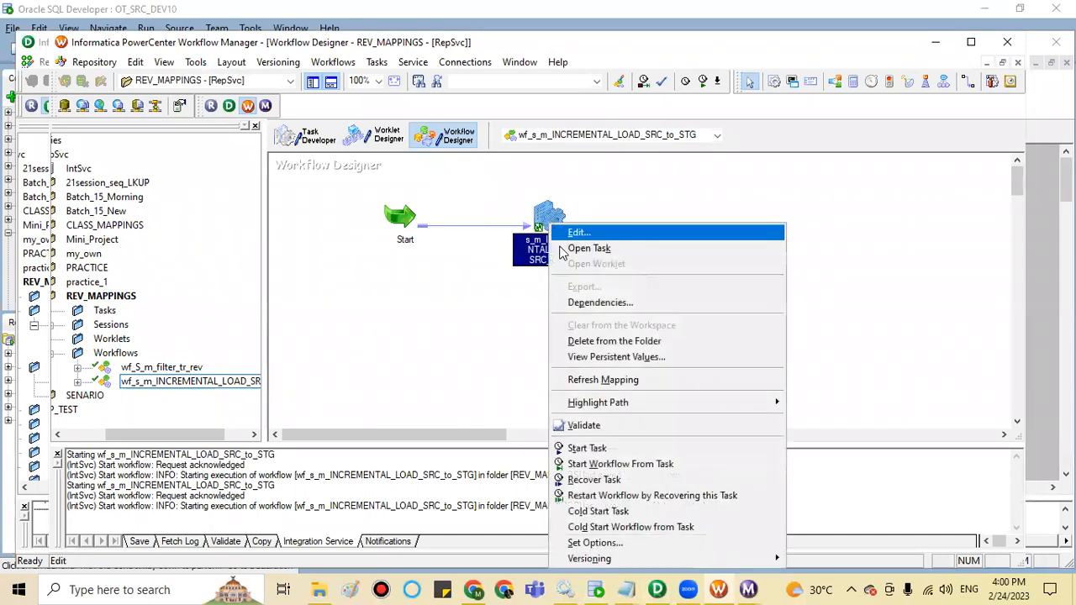
{"action": "left_click", "coordinate": [616, 386]}
{"action": "left_click", "coordinate": [484, 370]}
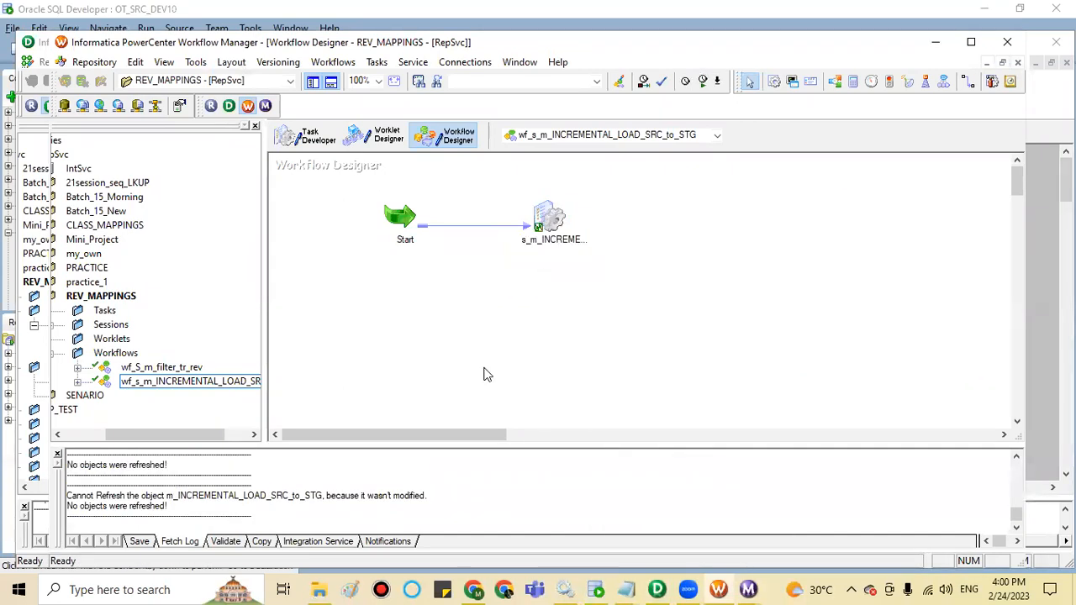
Step: Validate the s_m_INCREMENTAL_LOAD_SRC_to_STG session and refresh its mapping again
{"action": "right_click", "coordinate": [539, 221]}
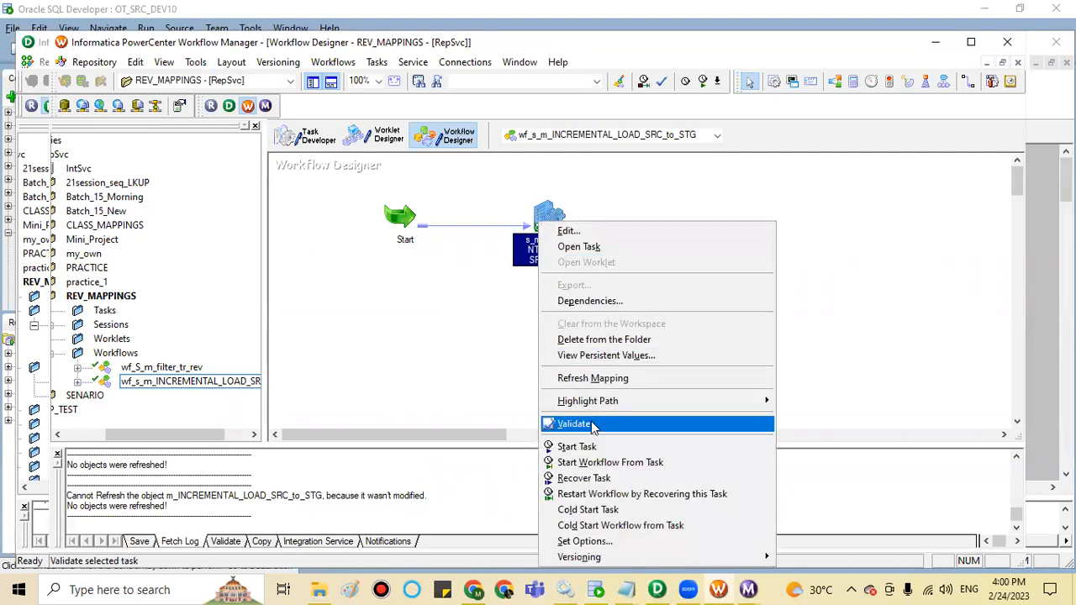
{"action": "left_click", "coordinate": [588, 424]}
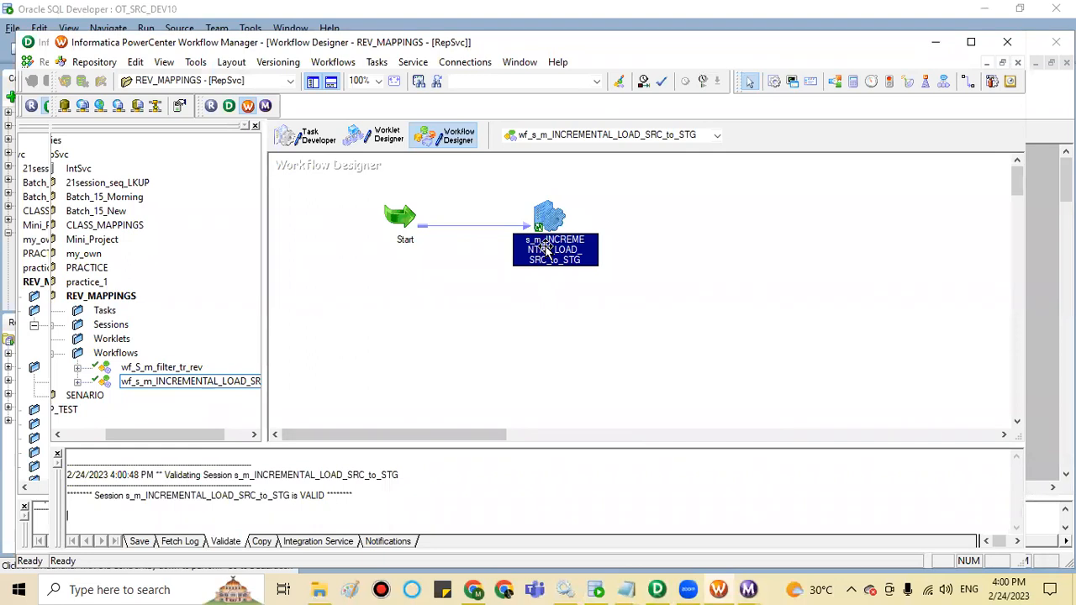
{"action": "right_click", "coordinate": [545, 247]}
{"action": "left_click", "coordinate": [593, 383]}
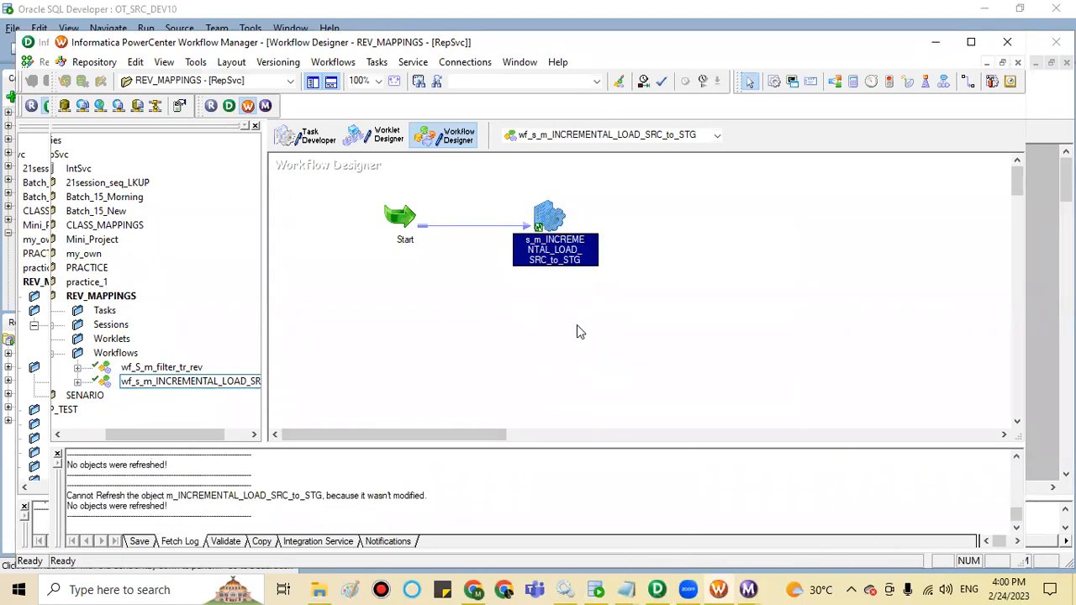
Step: Save the REV_MAPPINGS folder and start the wf_s_m_INCREMENTAL_LOAD_SRC_to_STG workflow
{"action": "key", "text": "ctrl+s"}
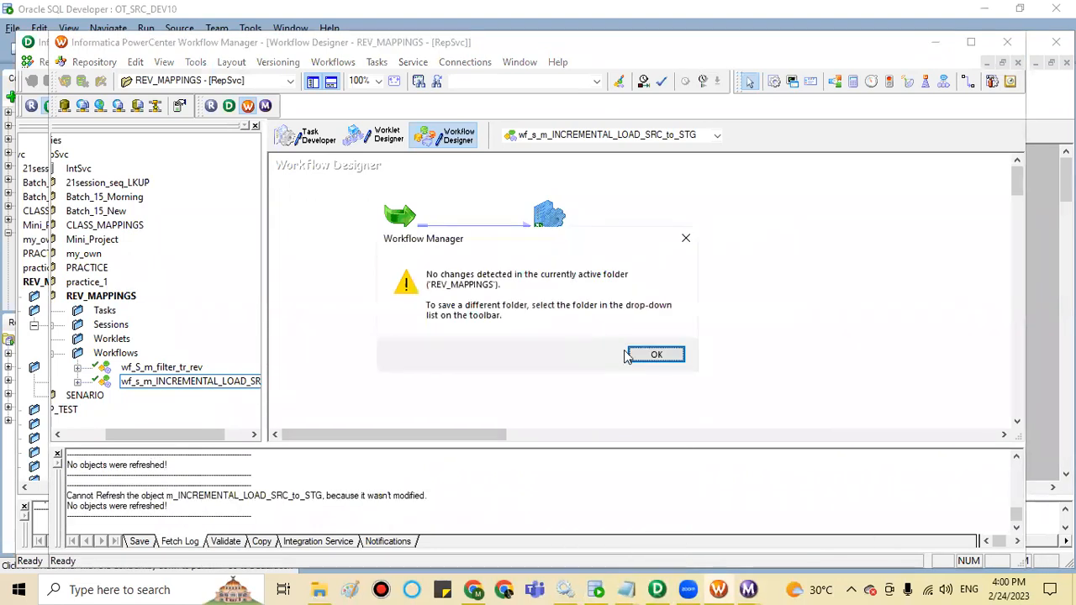
{"action": "left_click", "coordinate": [650, 355]}
{"action": "left_click", "coordinate": [562, 329]}
{"action": "right_click", "coordinate": [549, 288]}
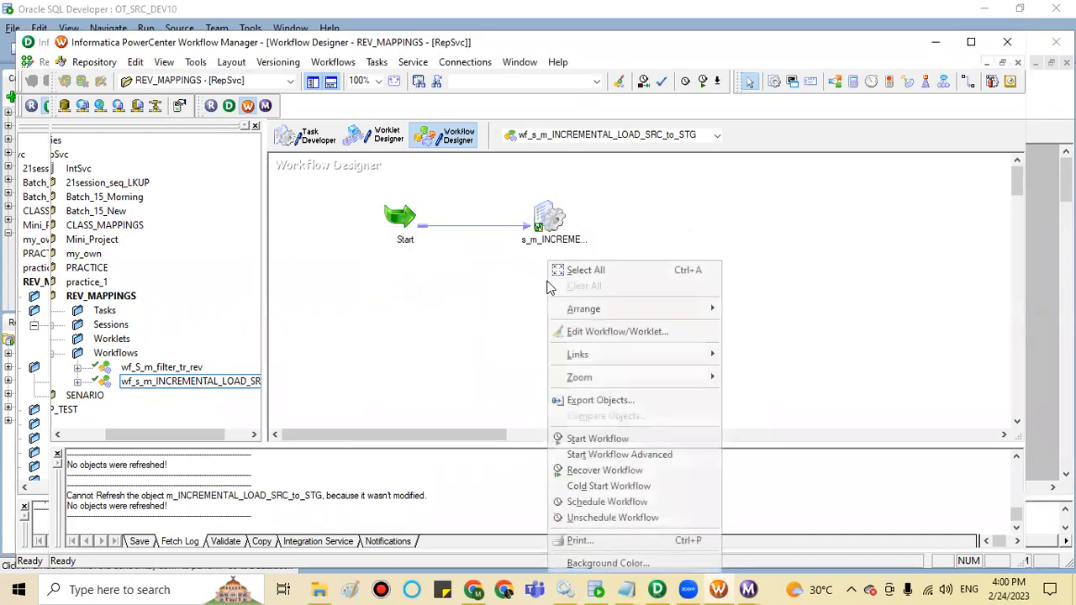
{"action": "left_click", "coordinate": [597, 439]}
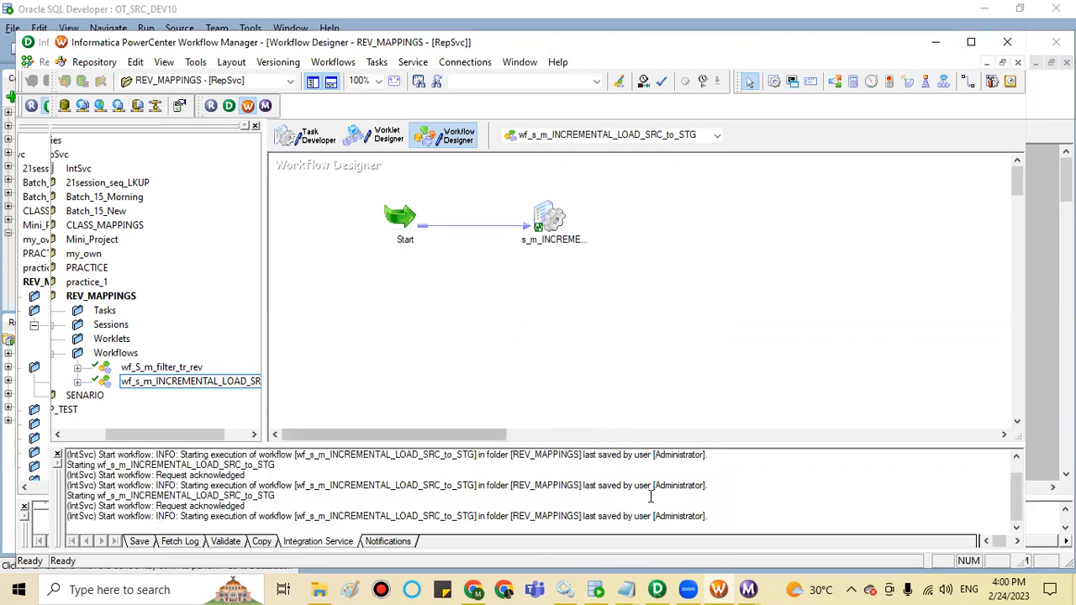
Step: Switch to Informatica PowerCenter Workflow Monitor, close the previous run's session log and show the latest session's run properties
{"action": "left_click", "coordinate": [747, 589]}
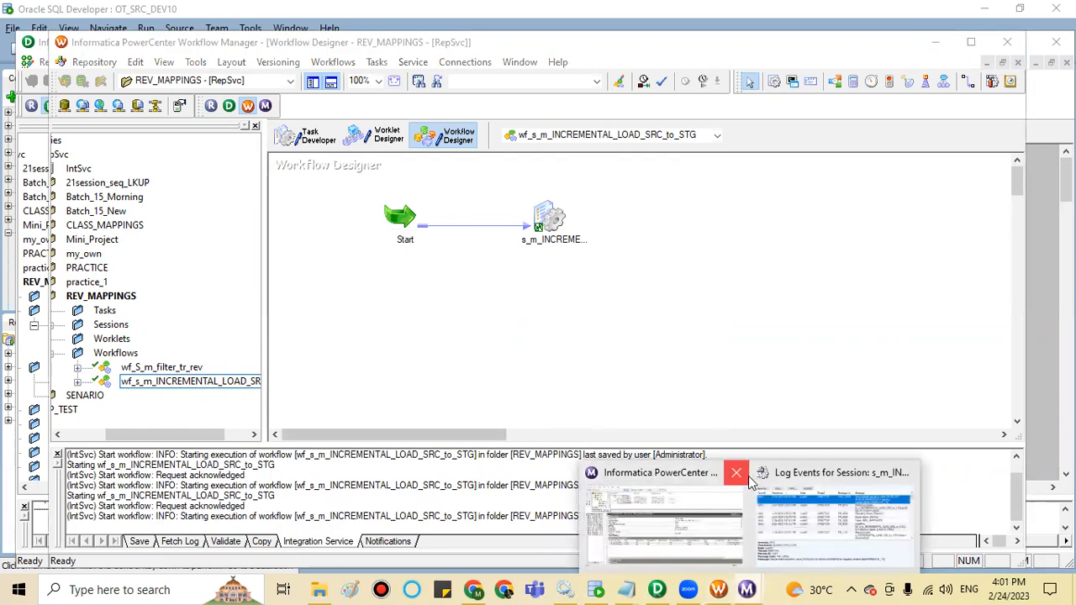
{"action": "left_click", "coordinate": [691, 504]}
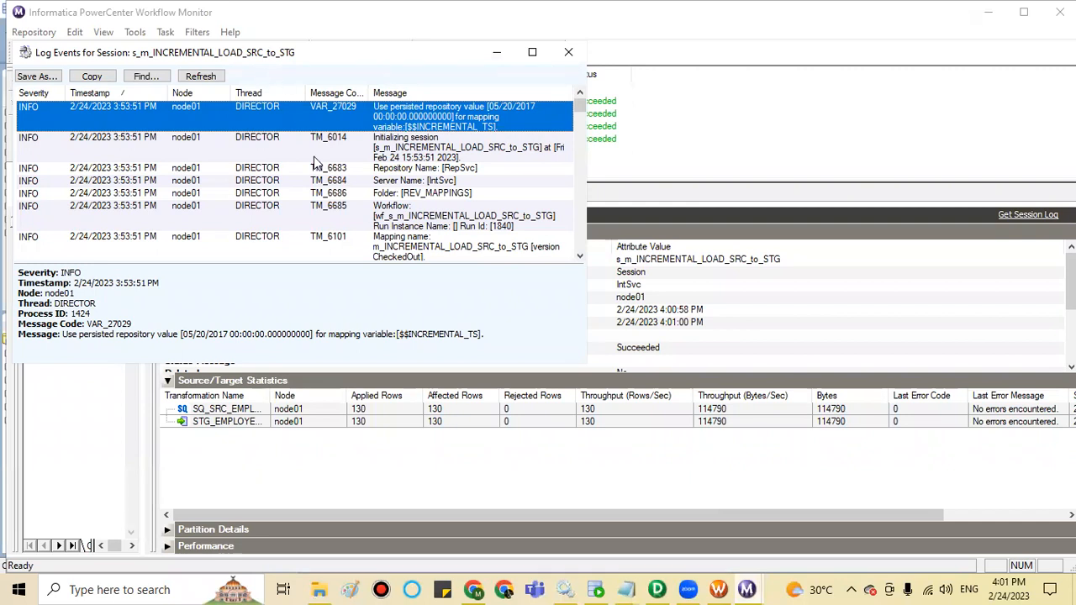
{"action": "left_click_drag", "start_coordinate": [338, 65], "coordinate": [399, 128]}
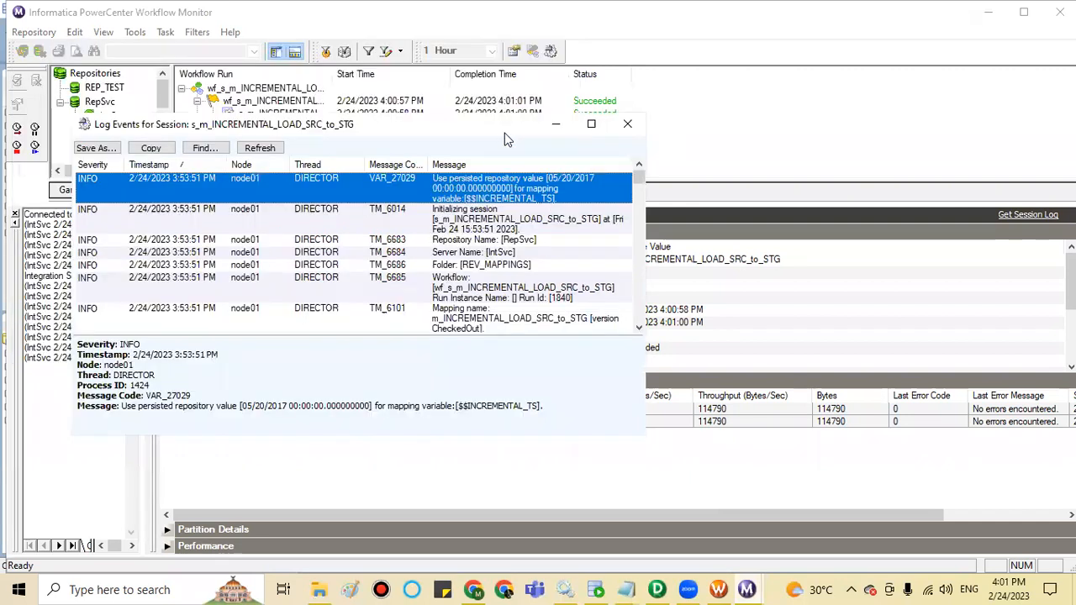
{"action": "left_click", "coordinate": [628, 120]}
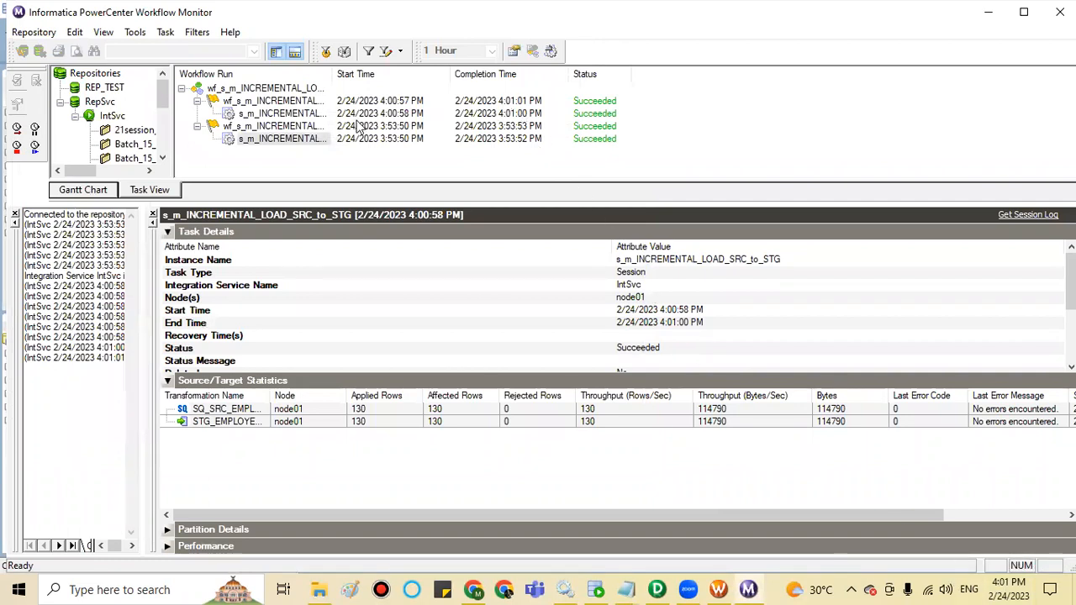
{"action": "left_click", "coordinate": [278, 115]}
{"action": "right_click", "coordinate": [277, 117]}
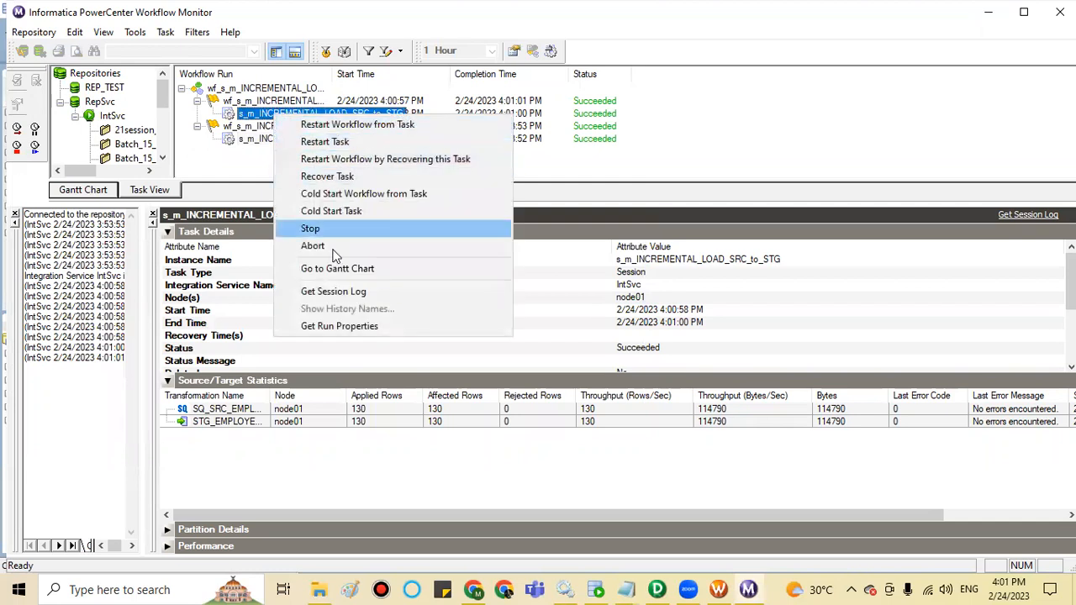
{"action": "left_click", "coordinate": [343, 326]}
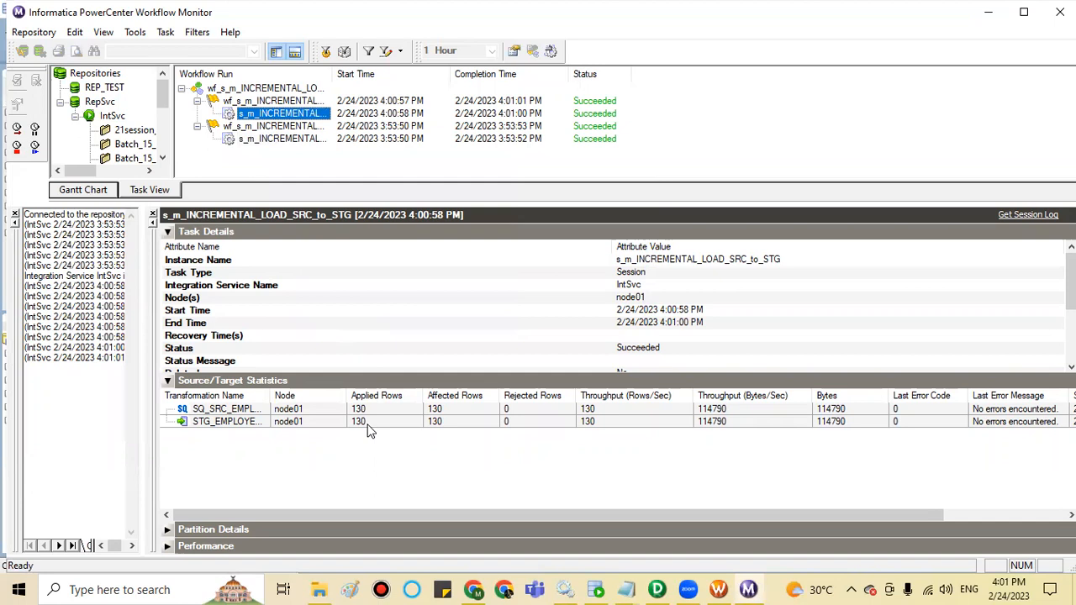
Step: Open the session log of the latest s_m_INCREMENTAL_LOAD_SRC_to_STG run and examine the $$INCREMENTAL_TS value it used
{"action": "right_click", "coordinate": [250, 114]}
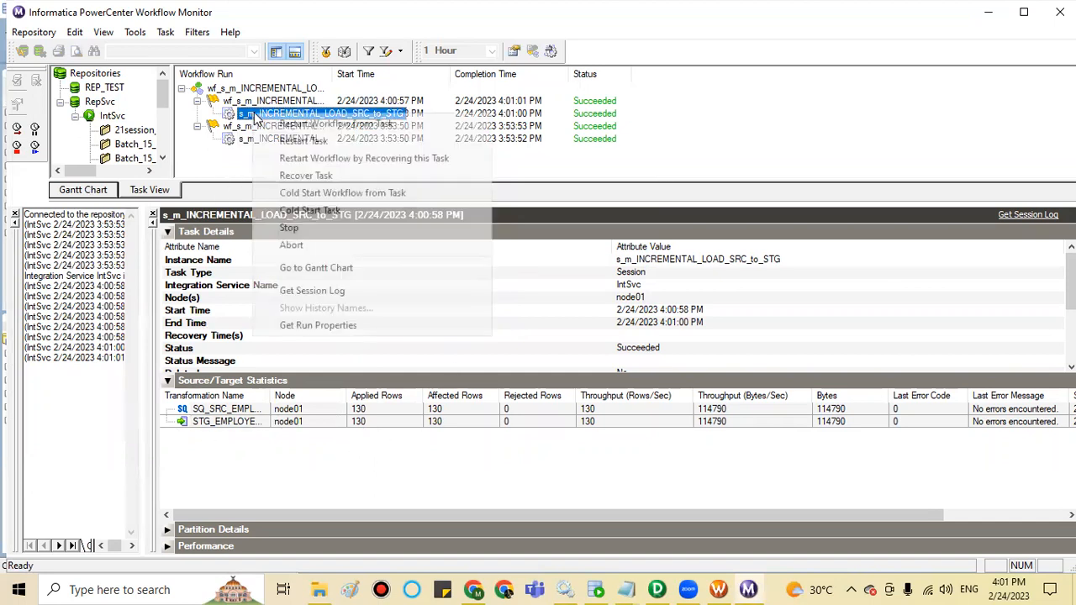
{"action": "left_click", "coordinate": [319, 292]}
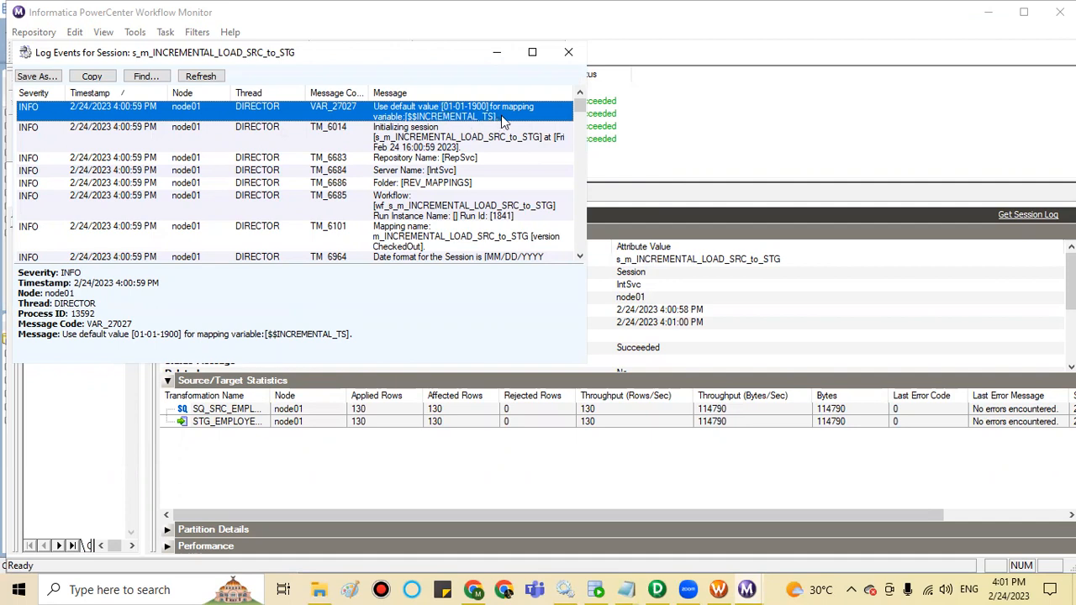
{"action": "left_click", "coordinate": [504, 333]}
{"action": "left_click", "coordinate": [705, 130]}
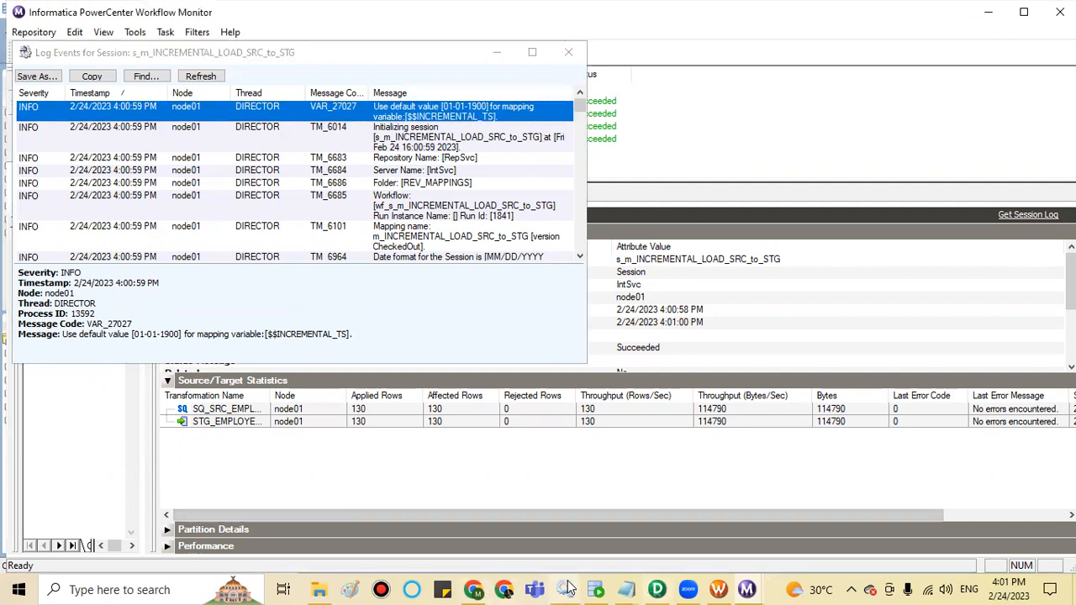
Step: Switch to Workflow Manager and view the persistent values of the s_m_INCREMENTAL_LOAD_SRC_to_STG session's mapping variables
{"action": "mouse_move", "coordinate": [568, 588]}
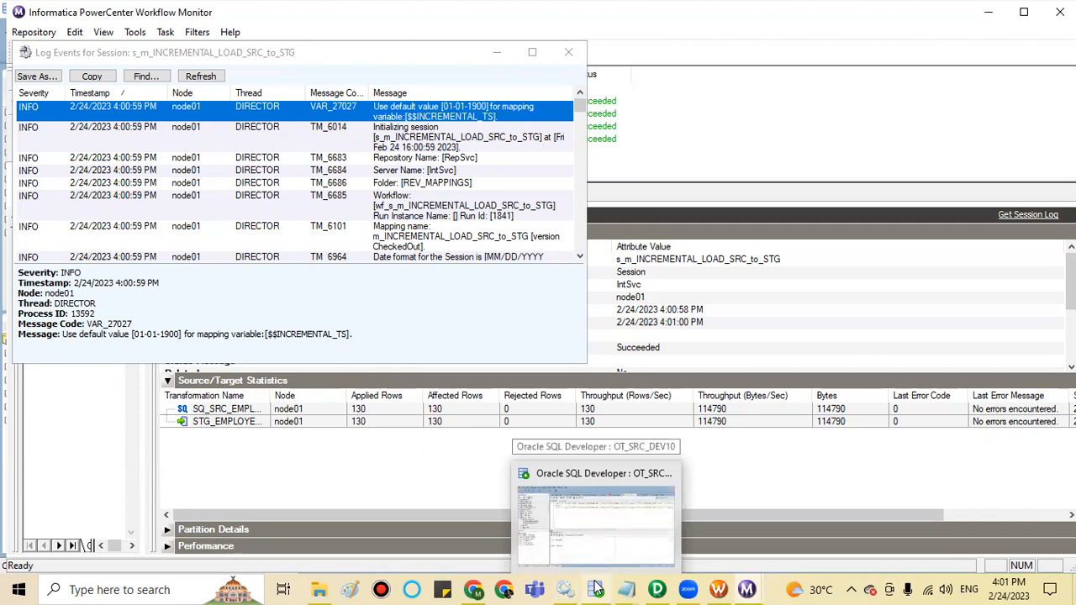
{"action": "left_click", "coordinate": [714, 589]}
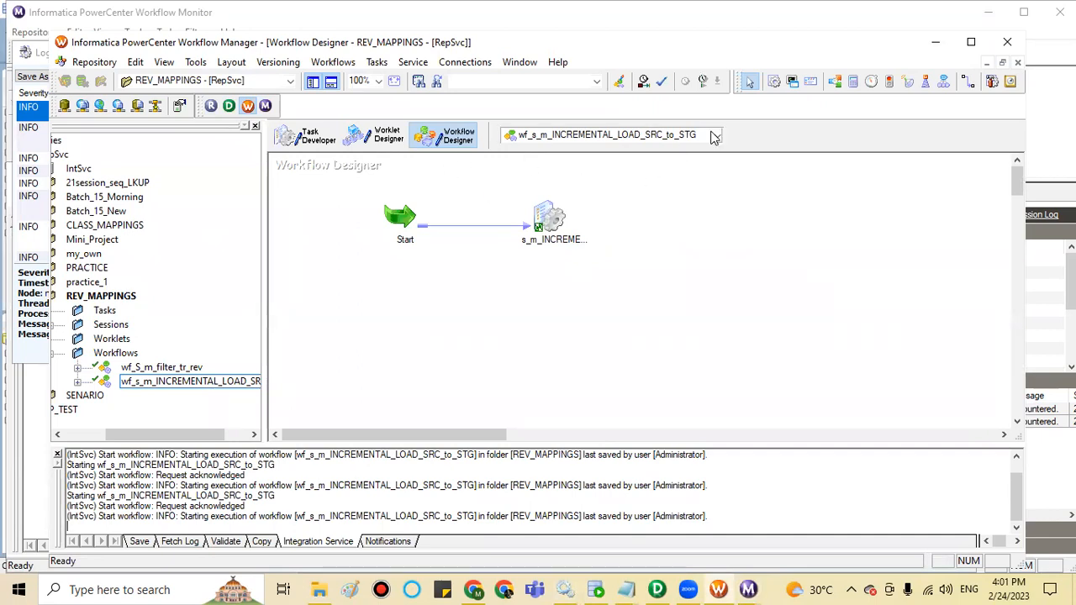
{"action": "right_click", "coordinate": [464, 183]}
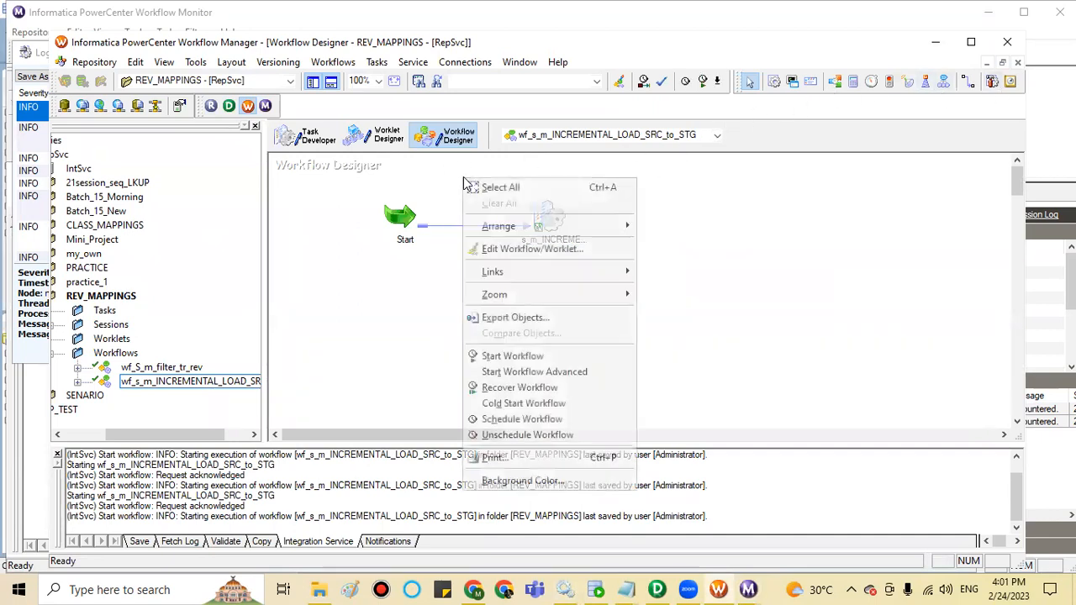
{"action": "left_click", "coordinate": [430, 330]}
{"action": "left_click", "coordinate": [552, 220]}
{"action": "right_click", "coordinate": [551, 217]}
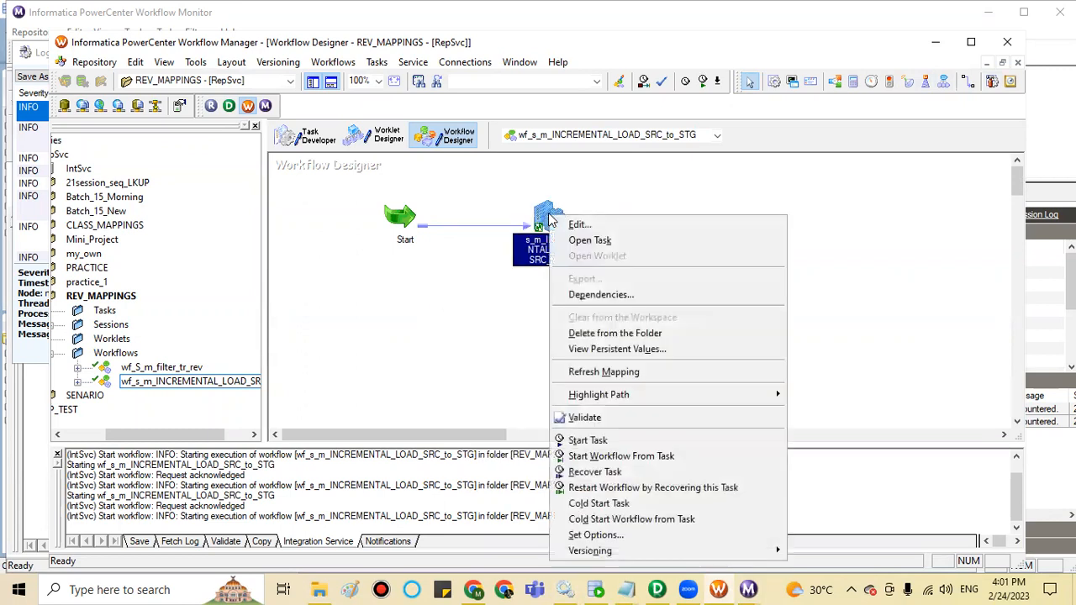
{"action": "left_click", "coordinate": [608, 349]}
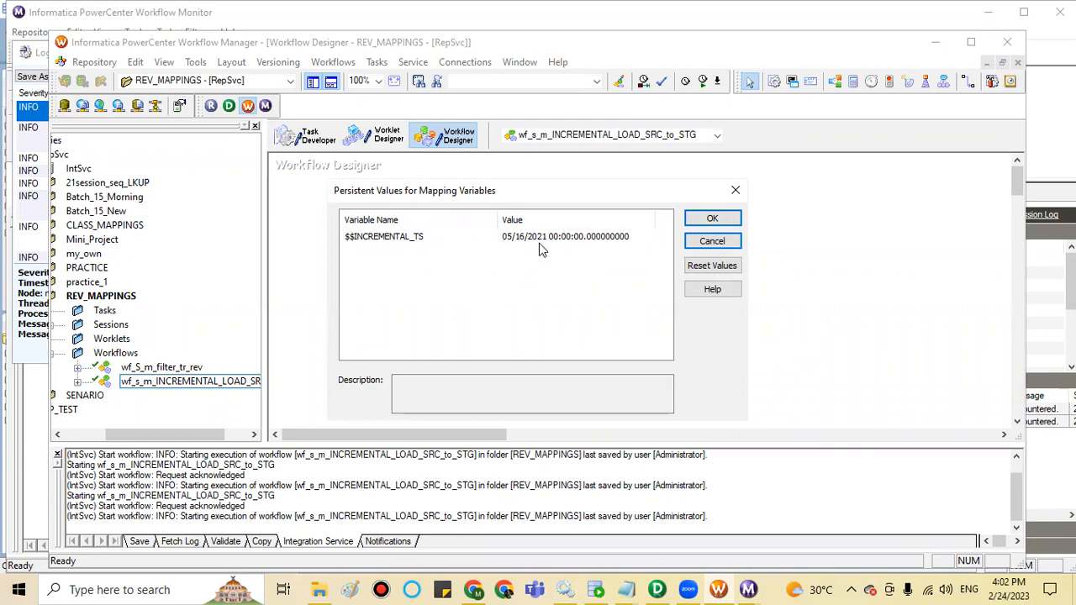
Step: Switch to Informatica PowerCenter Workflow Monitor and close the session log window that is open there
{"action": "left_click", "coordinate": [746, 588]}
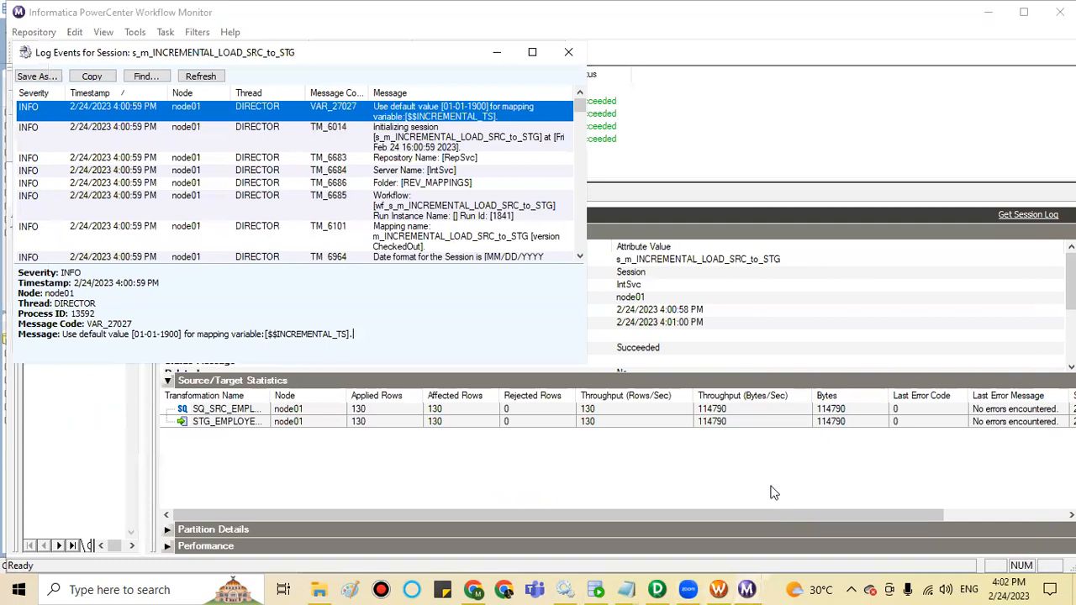
{"action": "left_click", "coordinate": [776, 514]}
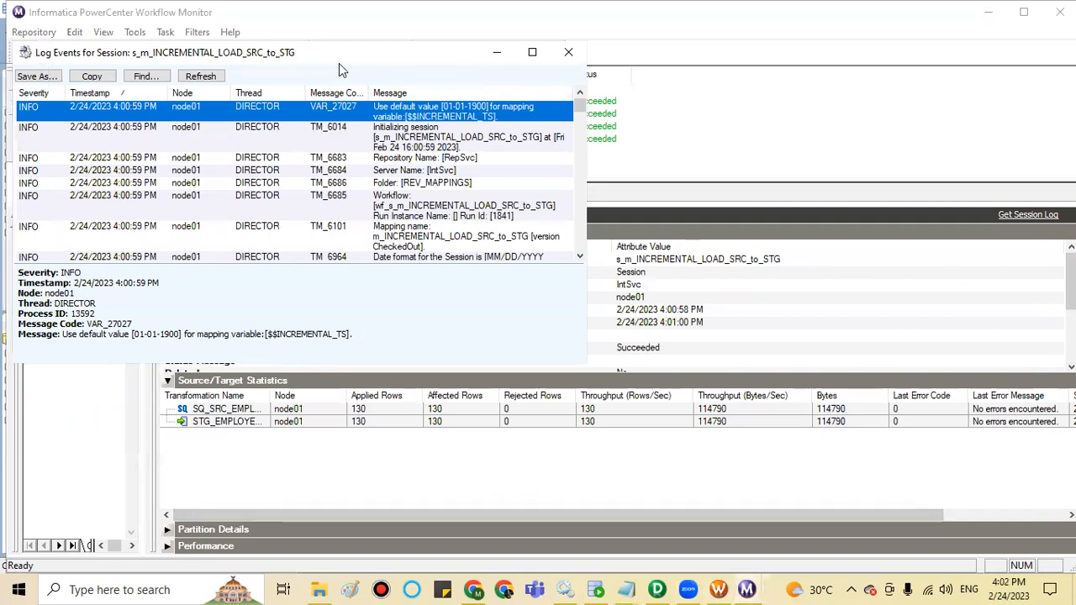
{"action": "left_click_drag", "start_coordinate": [338, 63], "coordinate": [478, 188]}
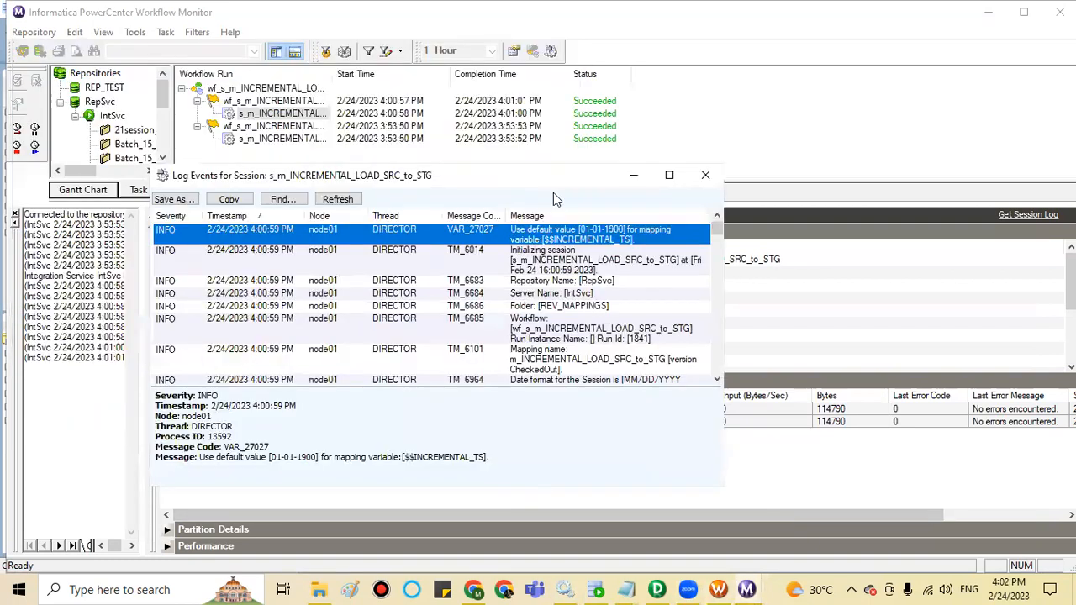
{"action": "left_click", "coordinate": [706, 178]}
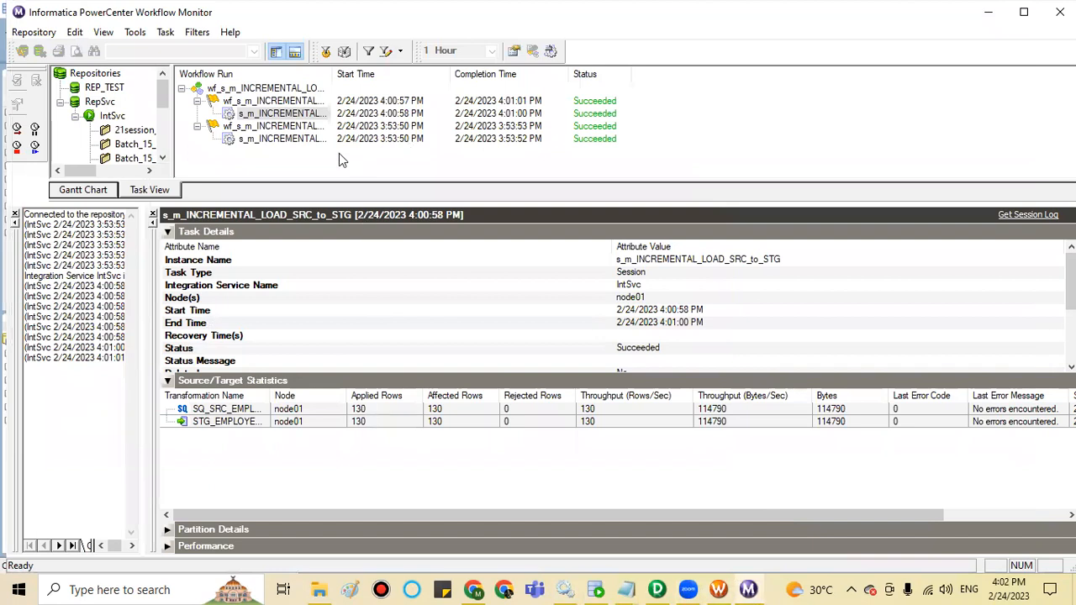
Step: Open the session log of the most recent s_m_INCREMENTAL_LOAD_SRC_to_STG run again from the workflow run list
{"action": "left_click", "coordinate": [273, 114]}
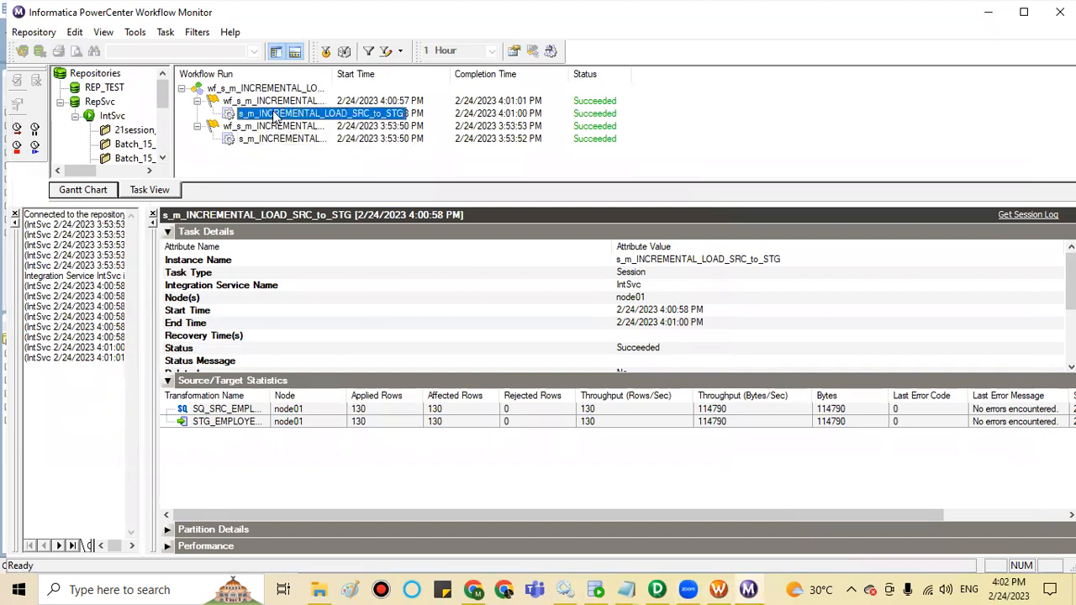
{"action": "right_click", "coordinate": [274, 117]}
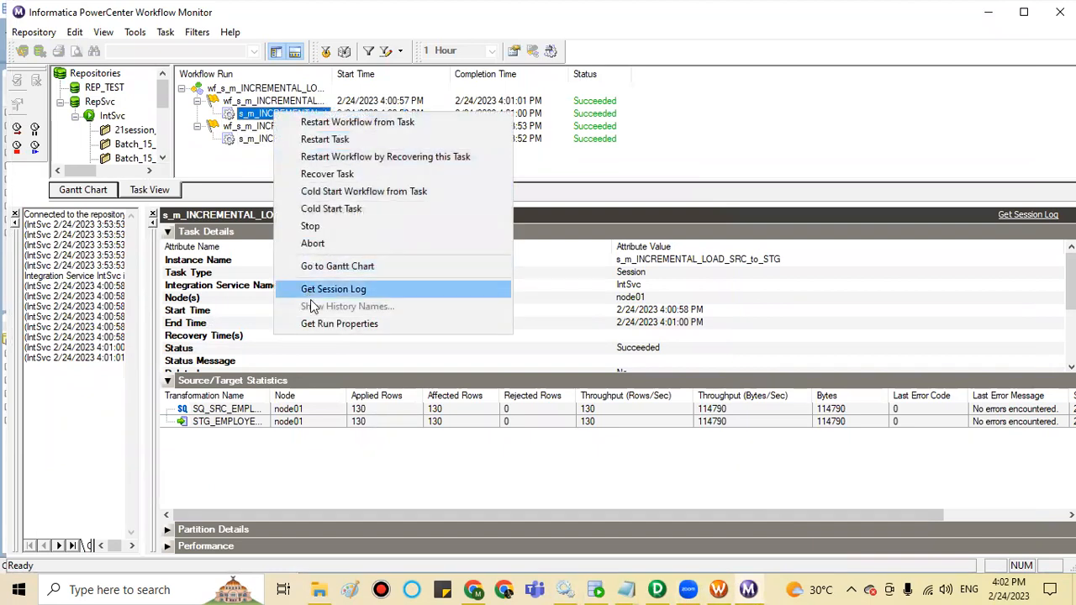
{"action": "left_click", "coordinate": [326, 326]}
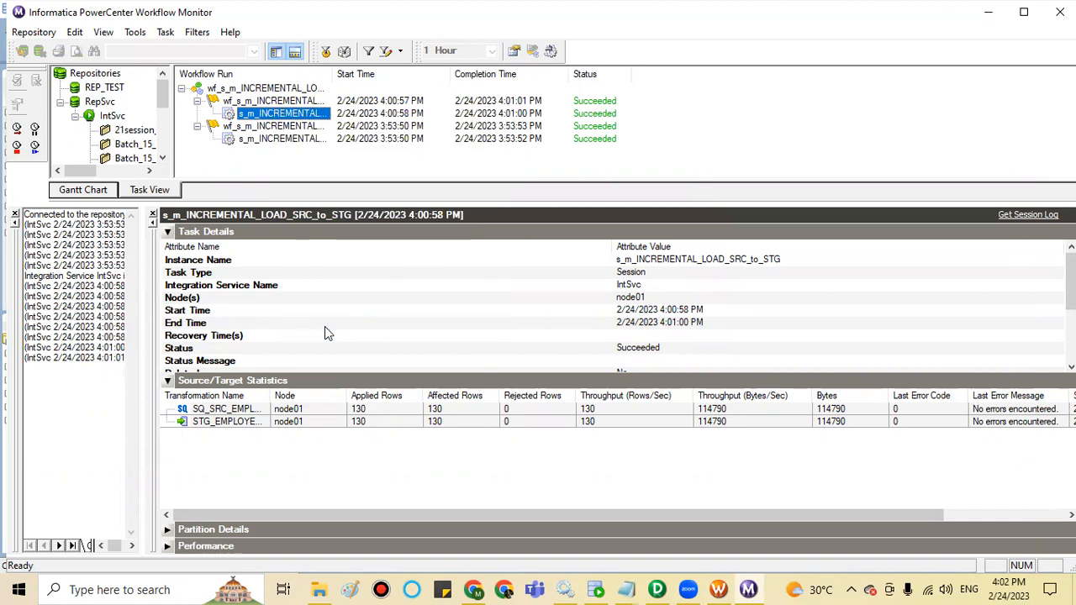
{"action": "right_click", "coordinate": [294, 117]}
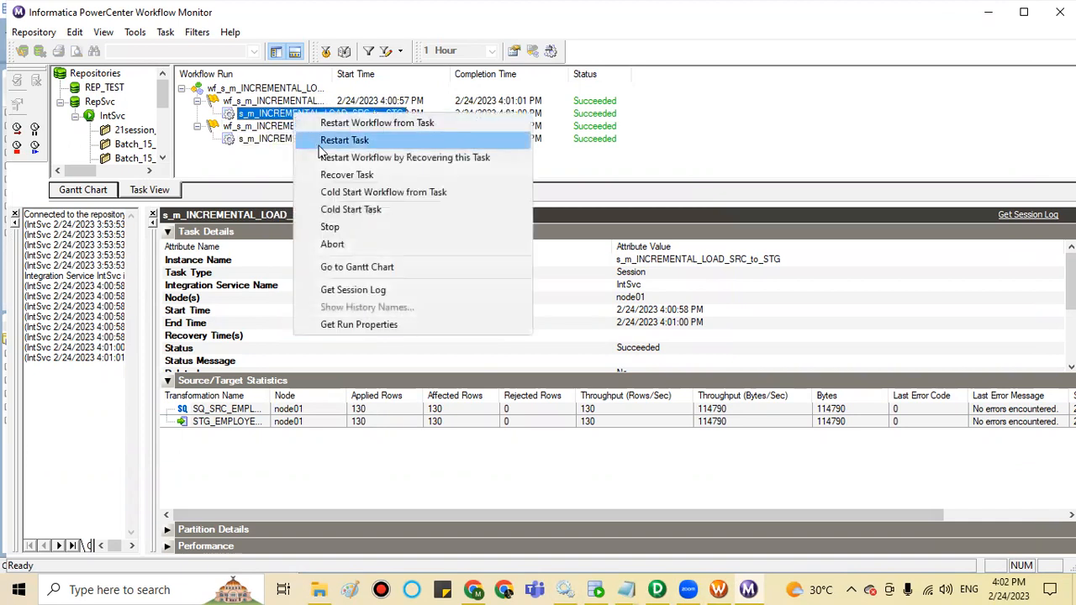
{"action": "left_click", "coordinate": [357, 290]}
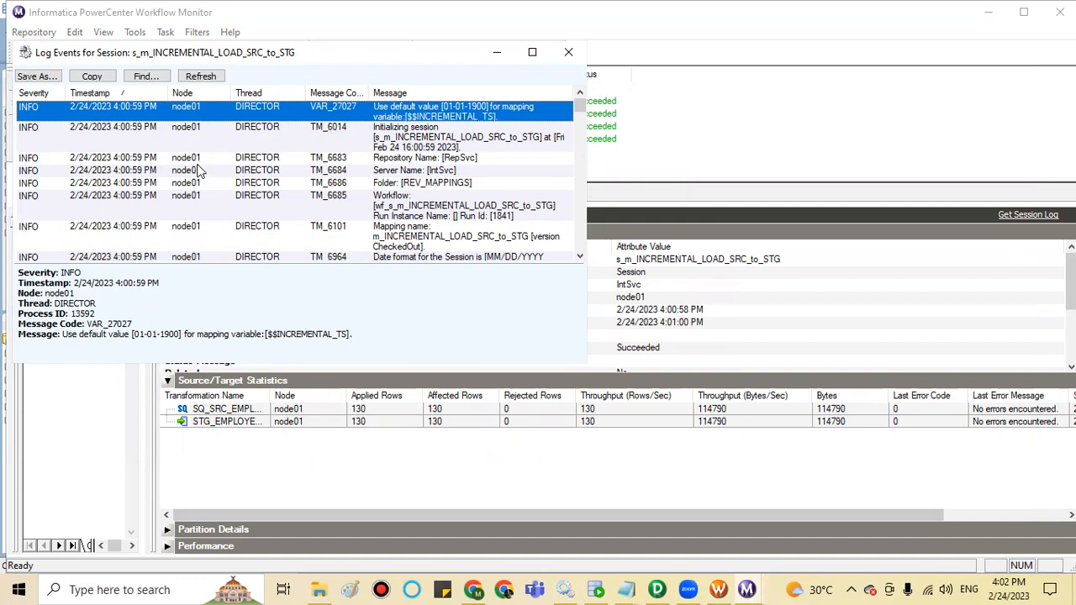
Step: Examine the session log events one by one, from variable initialization through the STG_EMPLOYEES10 truncate and insert to the SRC_EMPLOYEES10 source query
{"action": "key", "text": "Down"}
{"action": "key", "text": "Down"}
{"action": "key", "text": "Down"}
{"action": "key", "text": "Down"}
{"action": "key", "text": "Down"}
{"action": "key", "text": "Down"}
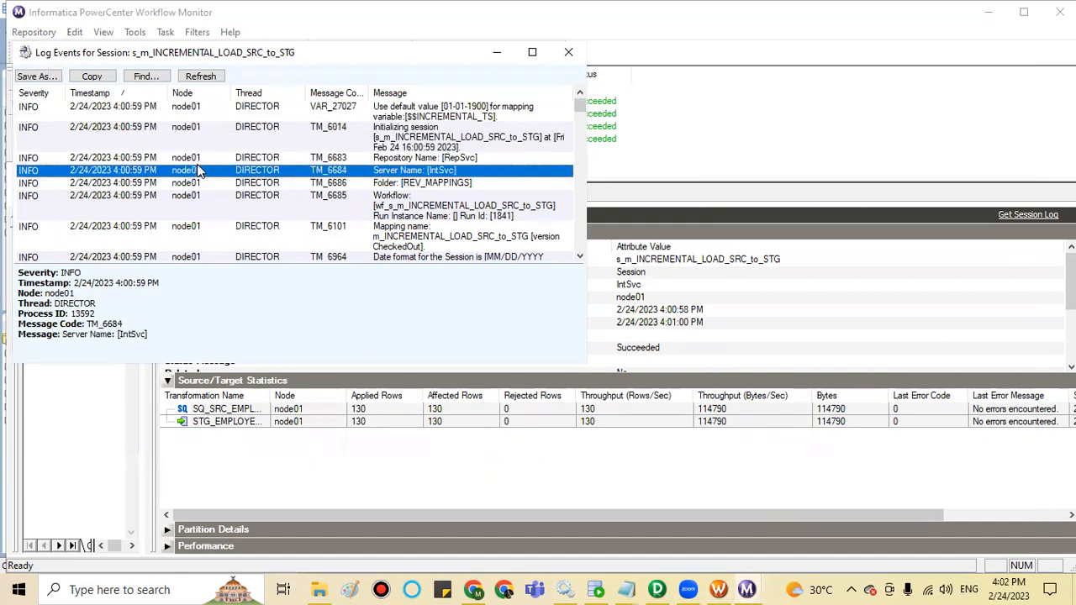
{"action": "key", "text": "Down"}
{"action": "key", "text": "Down"}
{"action": "key", "text": "Down"}
{"action": "key", "text": "Down"}
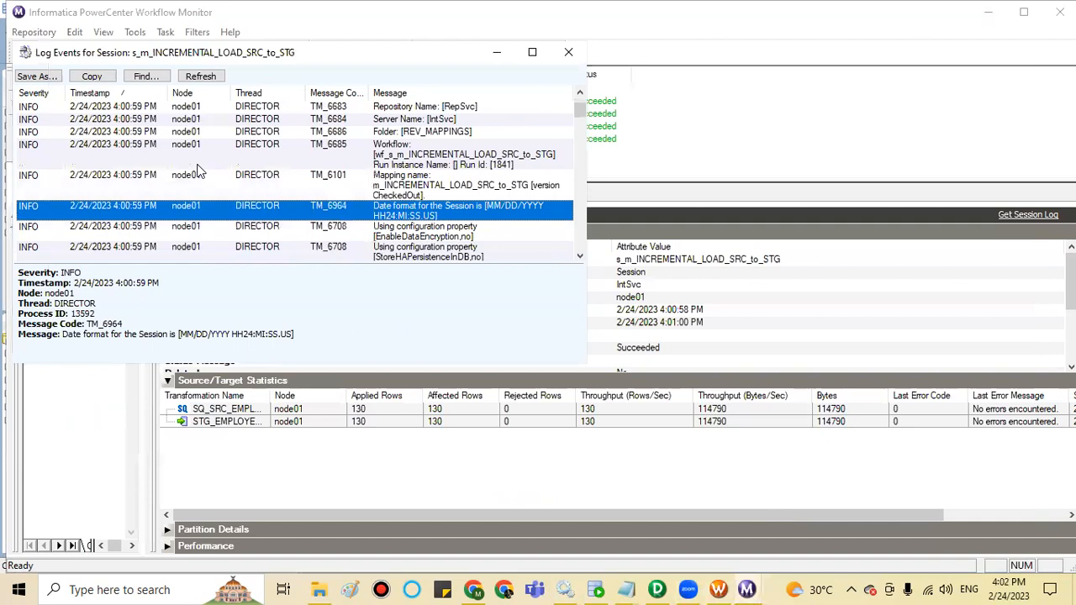
{"action": "key", "text": "Down"}
{"action": "key", "text": "Down"}
{"action": "key", "text": "Down"}
{"action": "key", "text": "Down"}
{"action": "key", "text": "Down"}
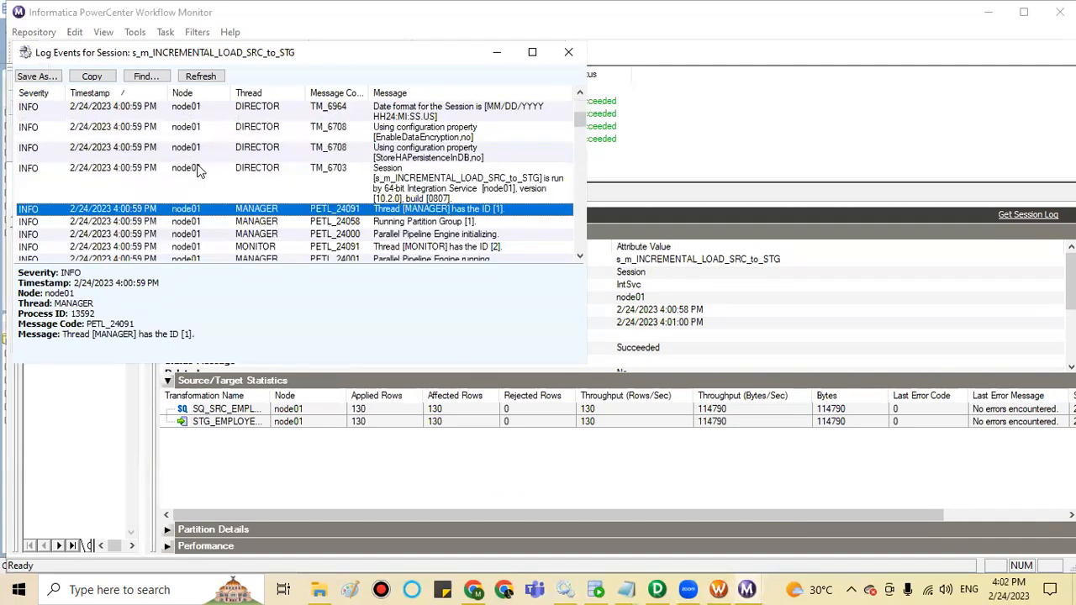
{"action": "key", "text": "Down"}
{"action": "key", "text": "Down"}
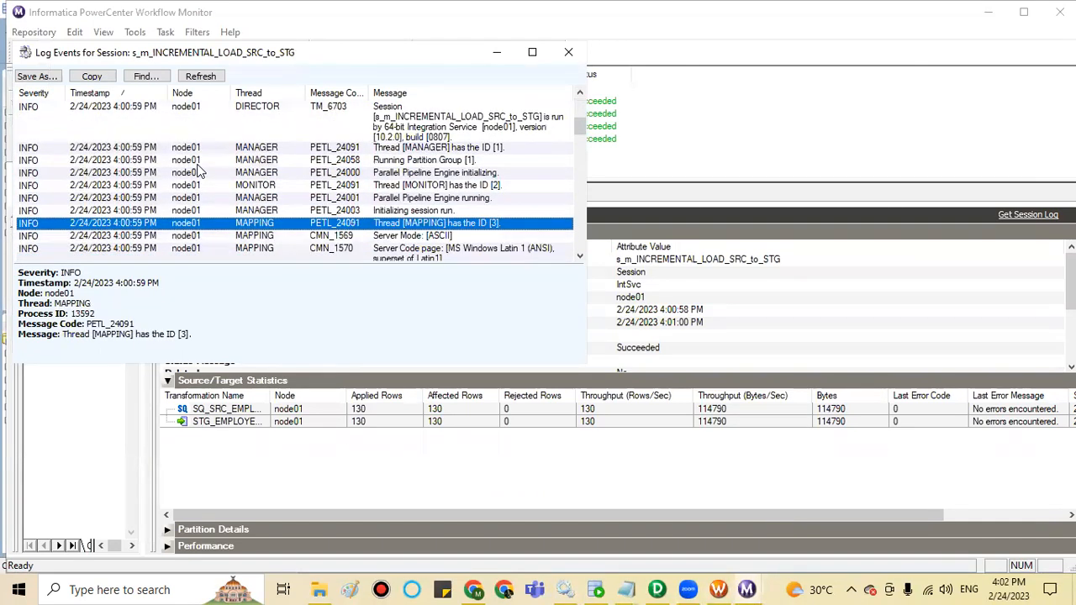
{"action": "key", "text": "Down"}
{"action": "key", "text": "Down"}
{"action": "key", "text": "Down"}
{"action": "key", "text": "Down"}
{"action": "key", "text": "Down"}
{"action": "key", "text": "Down"}
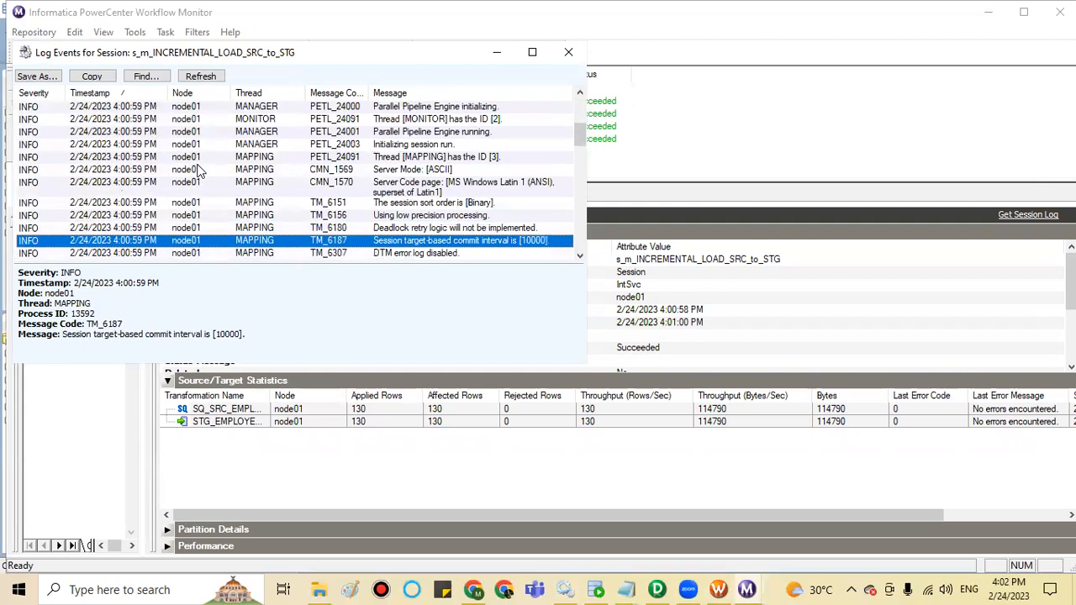
{"action": "key", "text": "Down"}
{"action": "key", "text": "Down"}
{"action": "key", "text": "Down"}
{"action": "key", "text": "Down"}
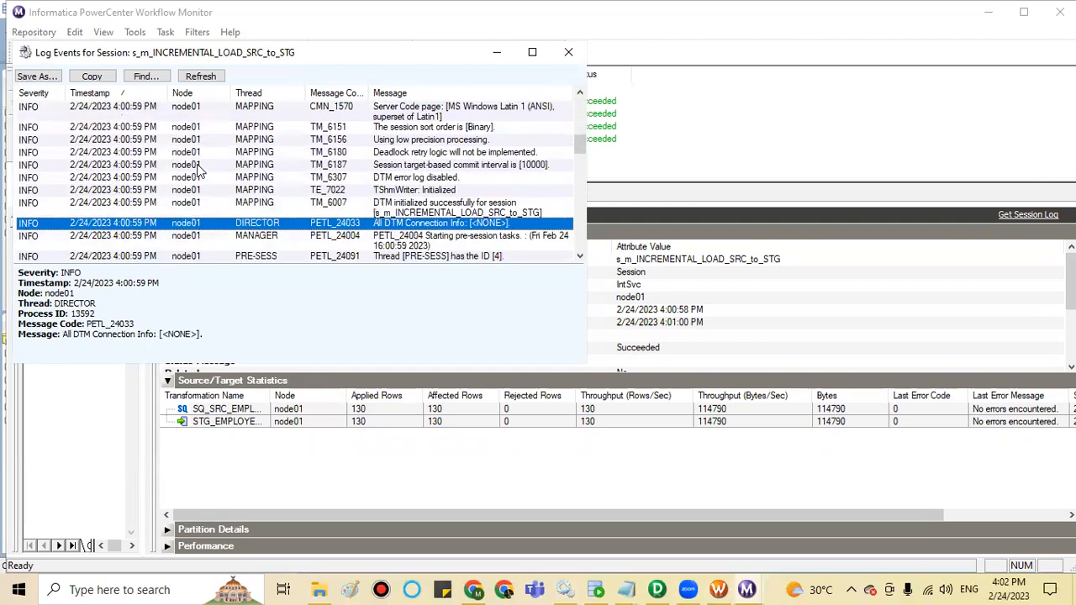
{"action": "key", "text": "Down"}
{"action": "key", "text": "Down"}
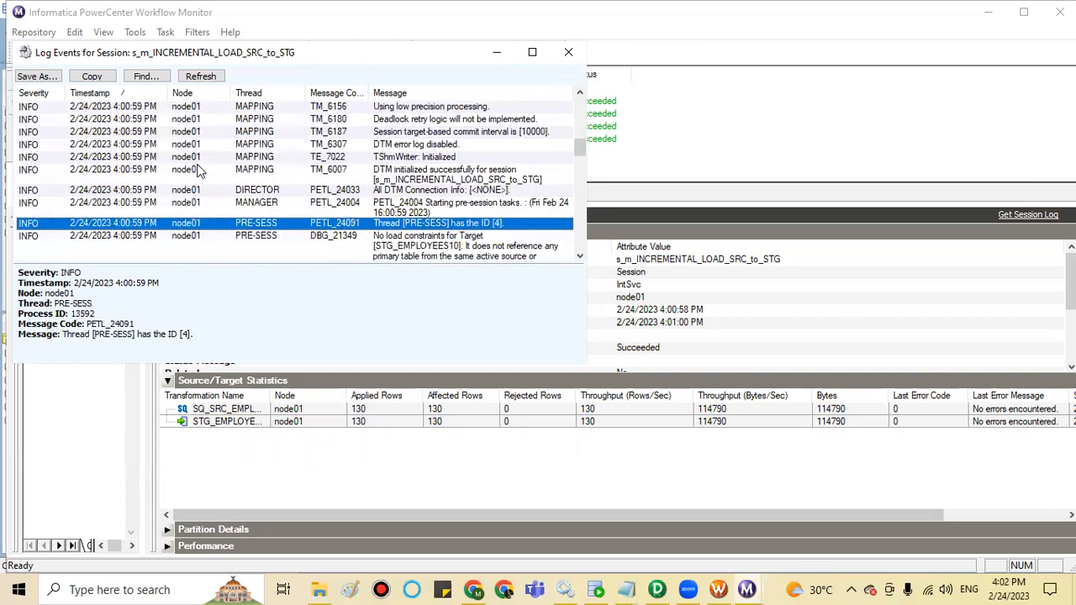
{"action": "key", "text": "Down"}
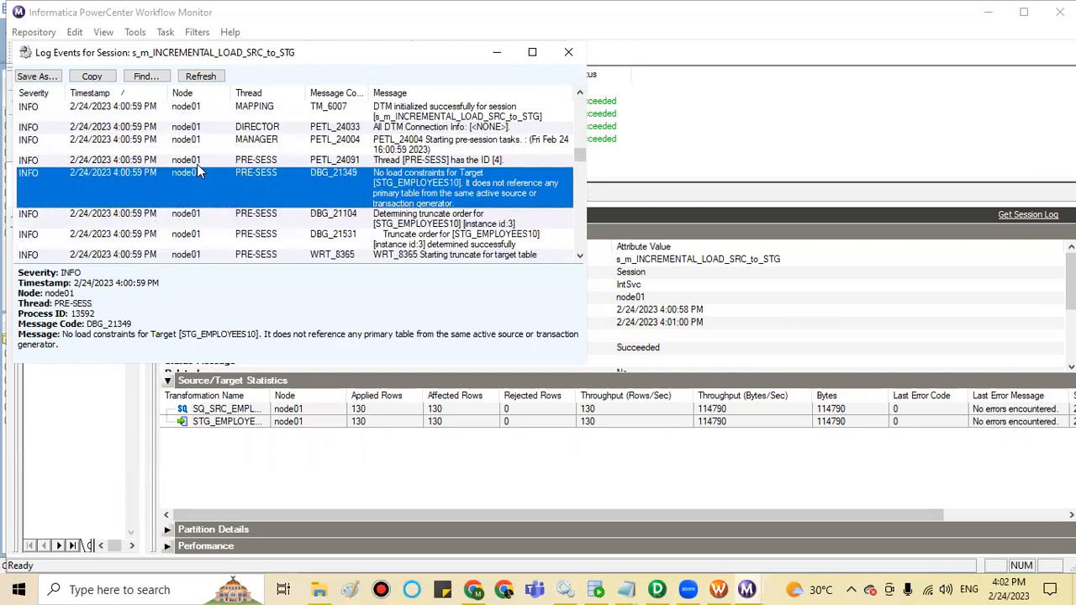
{"action": "key", "text": "Down"}
{"action": "key", "text": "Down"}
{"action": "key", "text": "Down"}
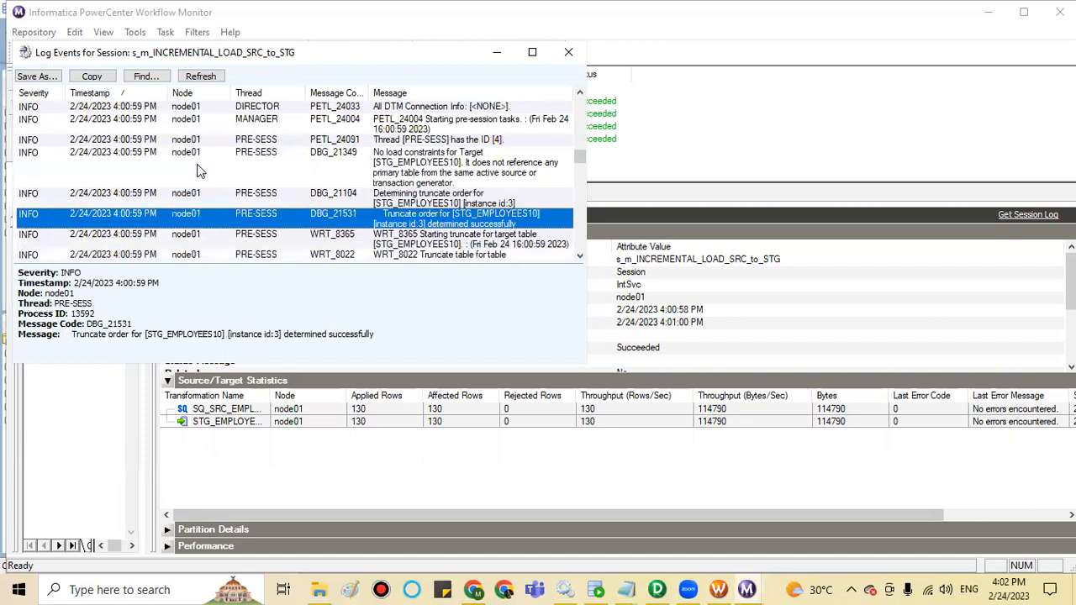
{"action": "key", "text": "Down"}
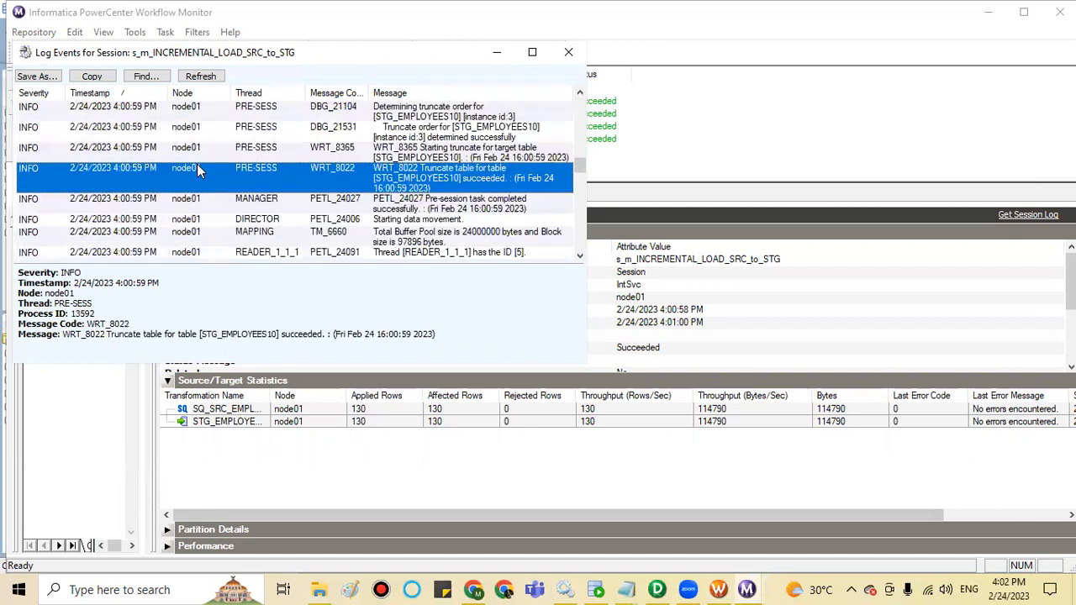
{"action": "key", "text": "Down"}
{"action": "key", "text": "Down"}
{"action": "key", "text": "Down"}
{"action": "key", "text": "Down"}
{"action": "key", "text": "Down"}
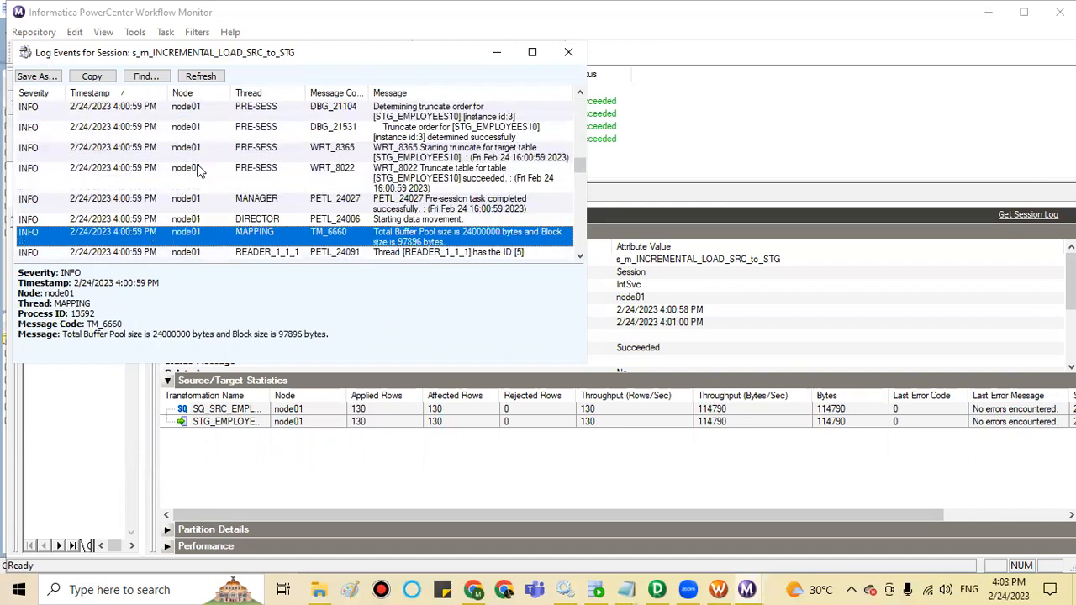
{"action": "key", "text": "Down"}
{"action": "key", "text": "Down"}
{"action": "key", "text": "Down"}
{"action": "key", "text": "Down"}
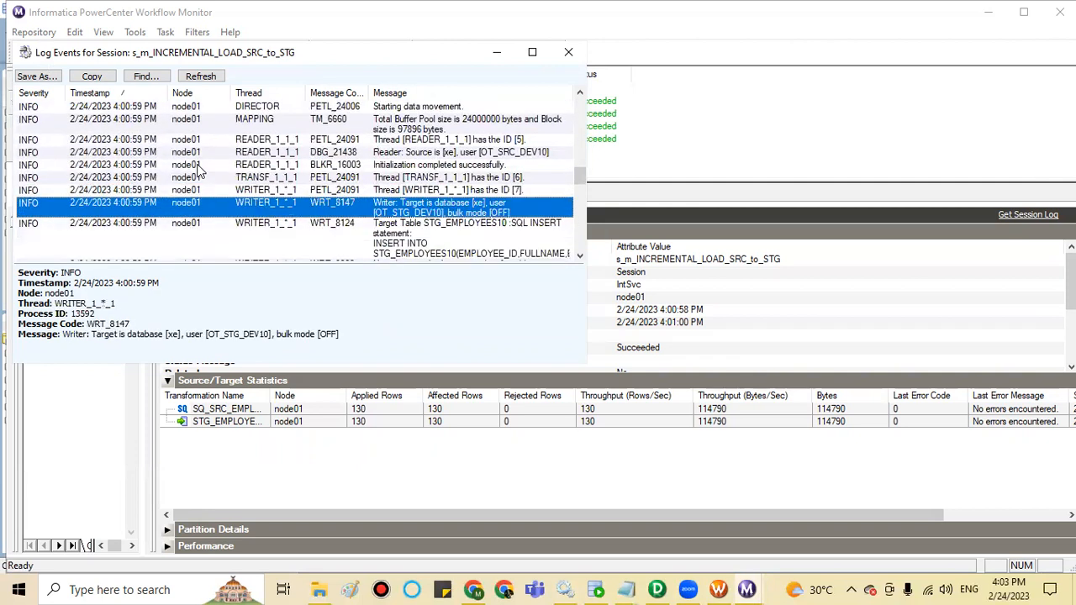
{"action": "key", "text": "Down"}
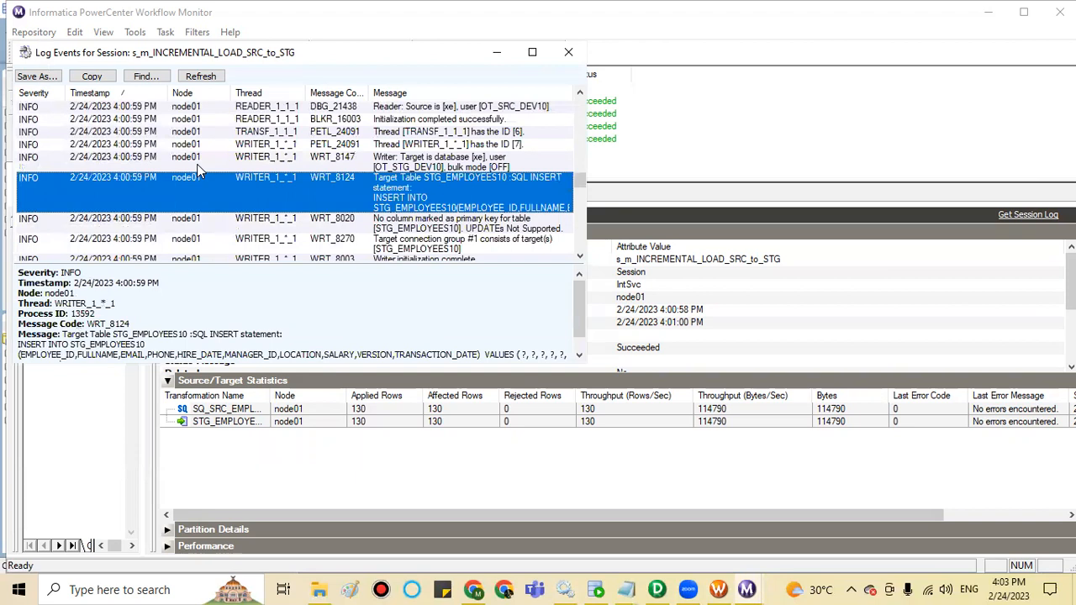
{"action": "key", "text": "Down"}
{"action": "key", "text": "Down"}
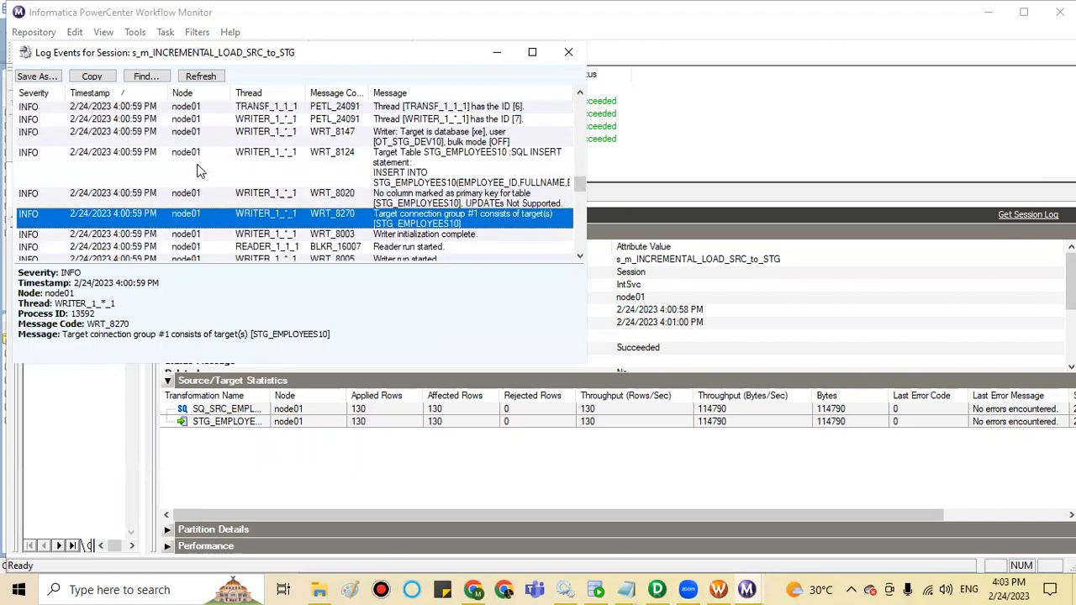
{"action": "key", "text": "Down"}
{"action": "key", "text": "Down"}
{"action": "key", "text": "Down"}
{"action": "key", "text": "Down"}
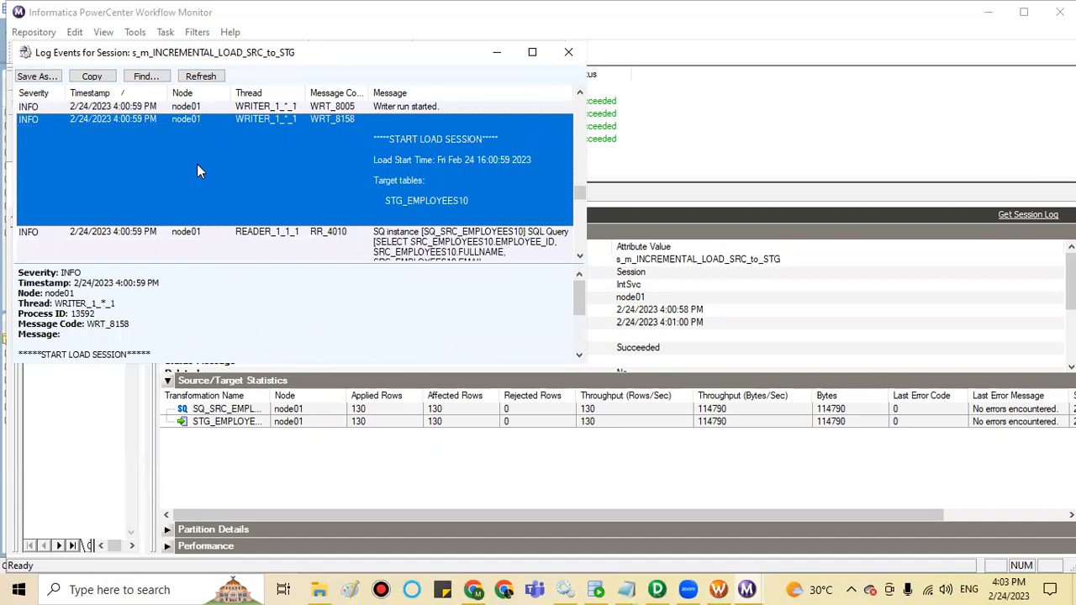
{"action": "key", "text": "Down"}
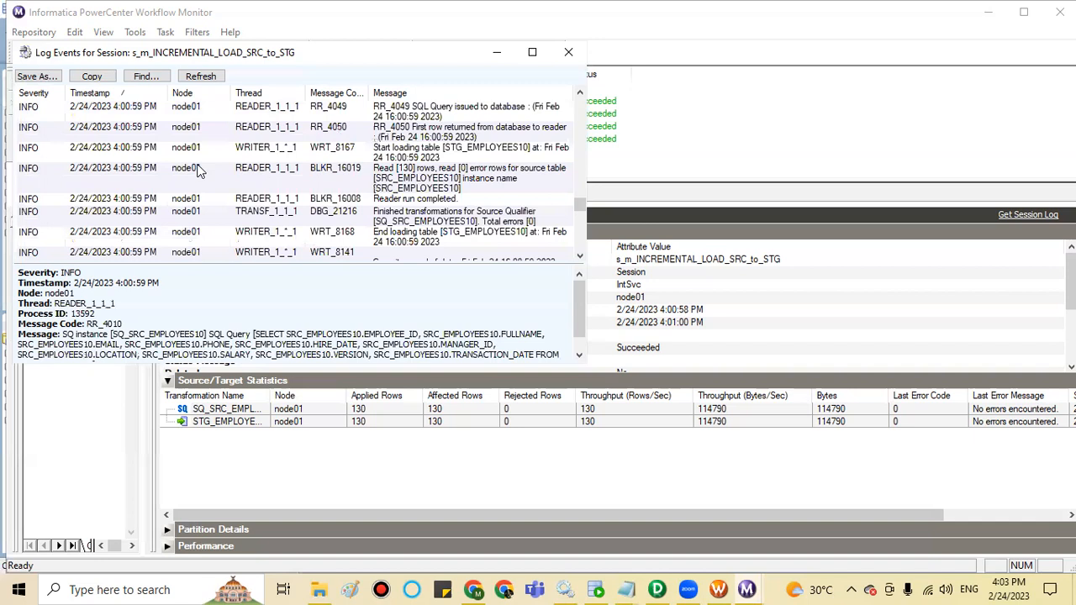
{"action": "key", "text": "Down"}
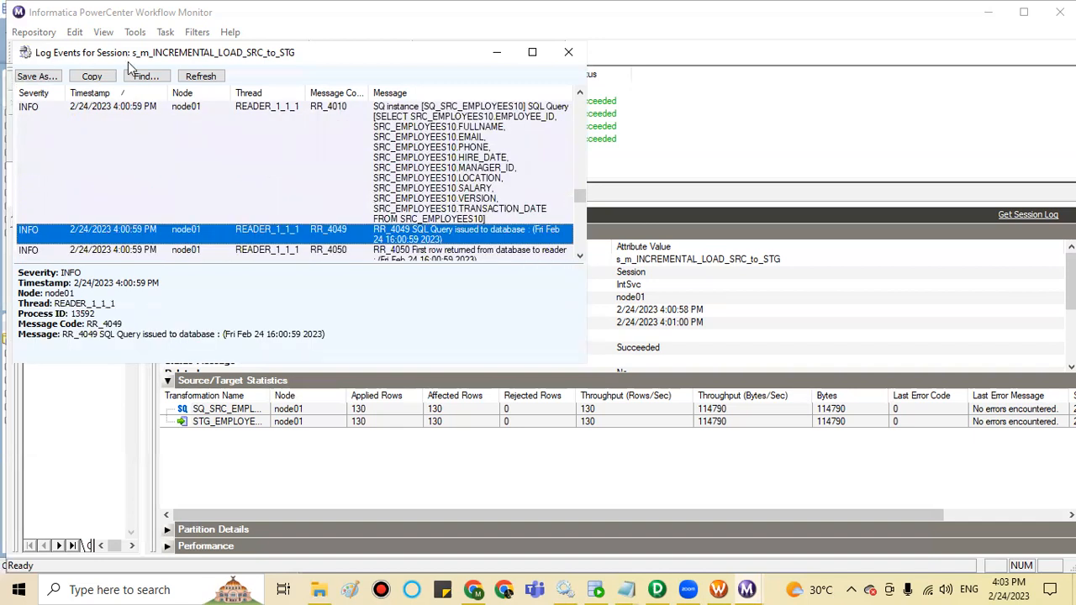
Step: Maximize the session log and inspect the event recording the persisted $$INCREMENTAL_TS value near the log's end
{"action": "left_click_drag", "start_coordinate": [128, 61], "coordinate": [239, 136]}
{"action": "left_click", "coordinate": [641, 126]}
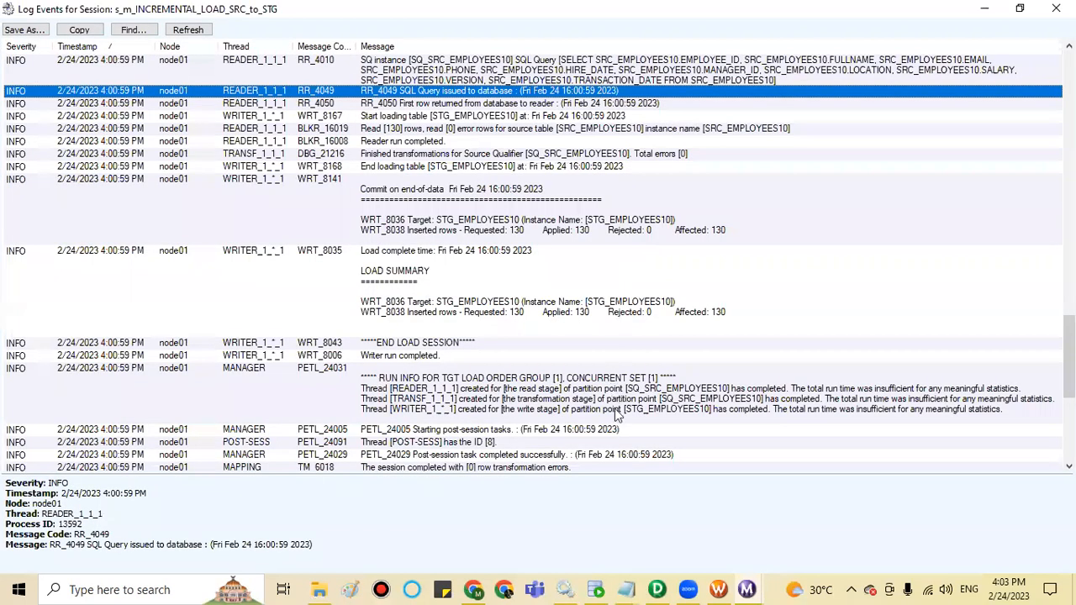
{"action": "scroll", "coordinate": [615, 407], "scroll_direction": "down", "scroll_amount": 5}
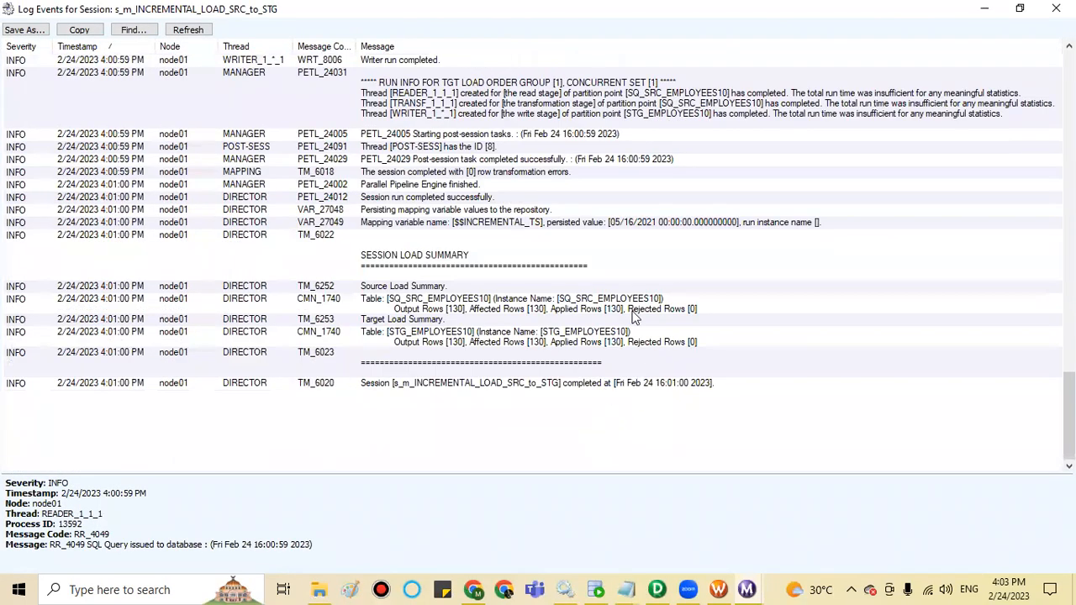
{"action": "left_click", "coordinate": [569, 225]}
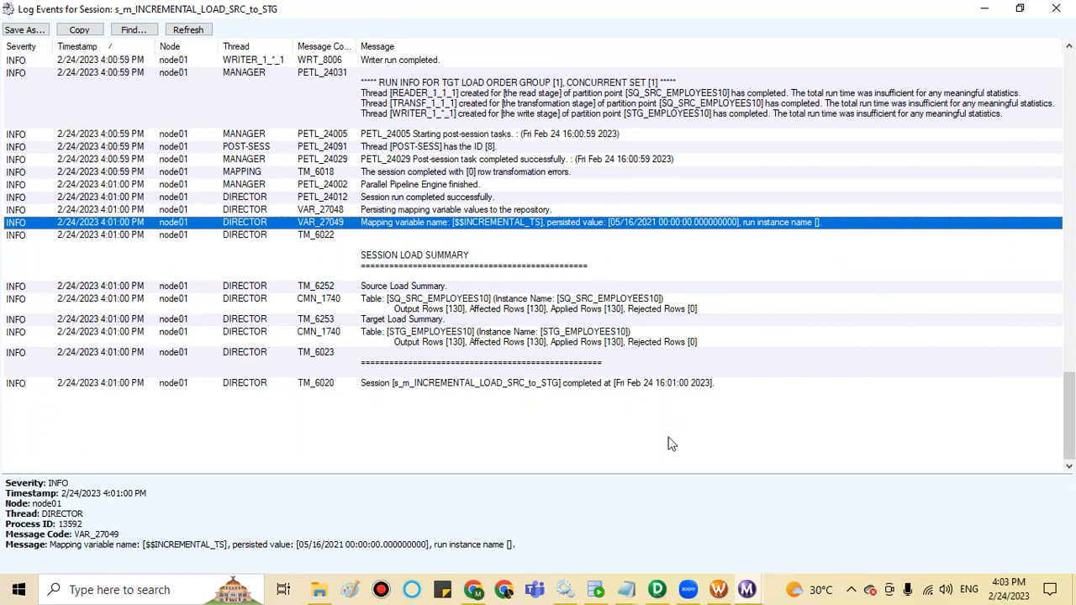
Step: Switch to Oracle SQL Developer, run the second SRC_EMPLOYEES10 insert for the Dehradun employee with transaction date 16-05-22, and commit it
{"action": "left_click", "coordinate": [595, 588]}
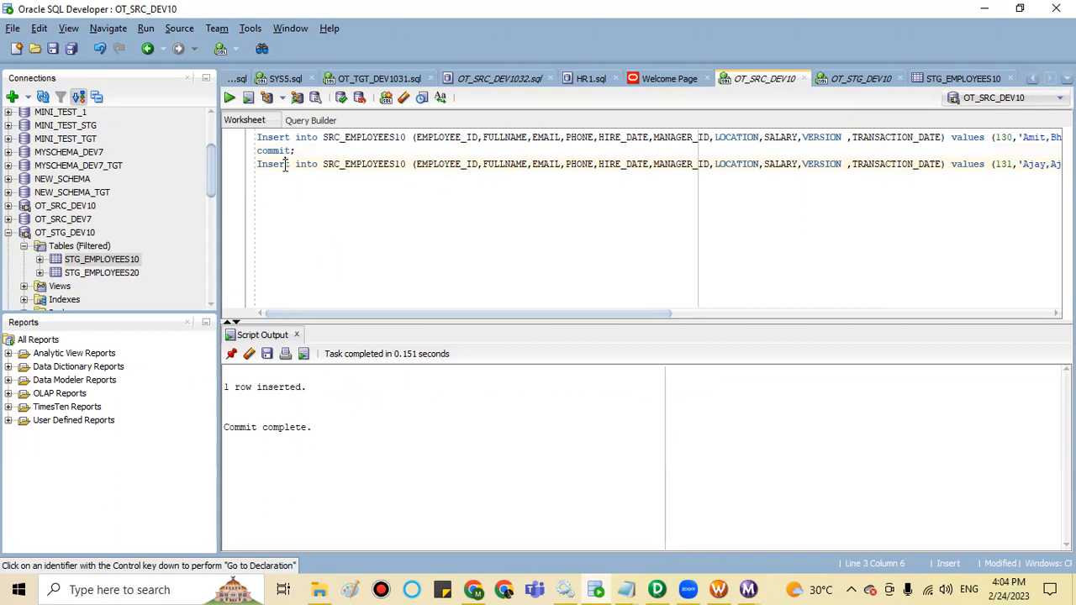
{"action": "key", "text": "ctrl+Return"}
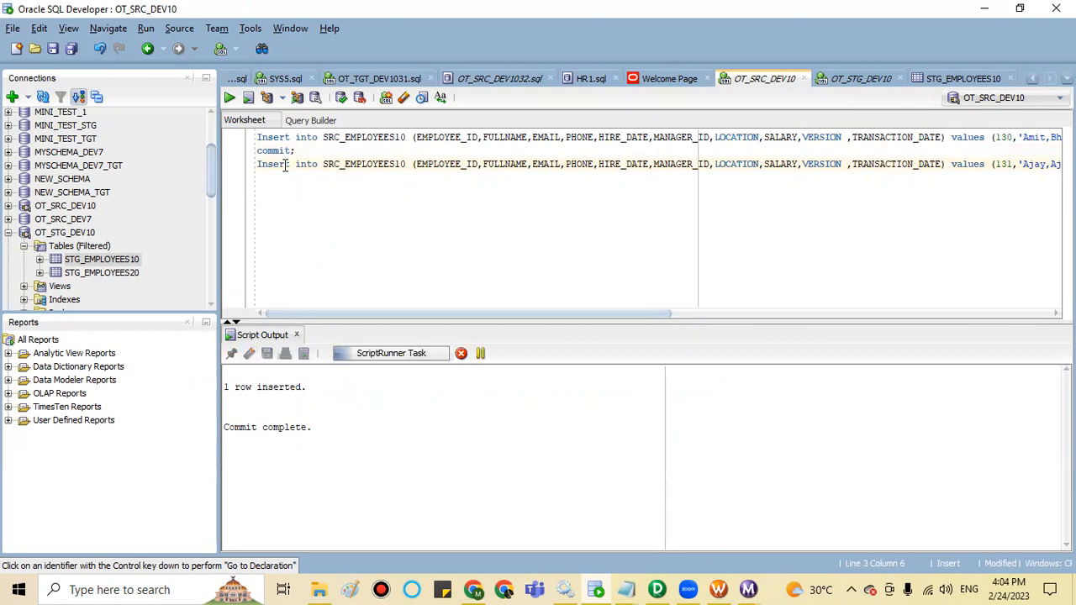
{"action": "key", "text": "End"}
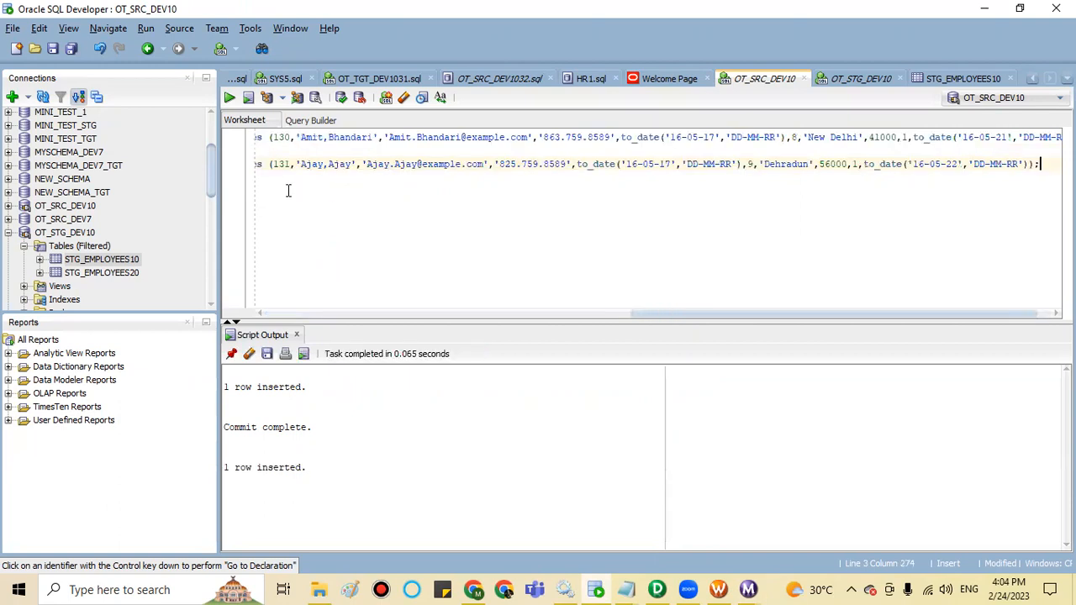
{"action": "left_click_drag", "start_coordinate": [618, 313], "coordinate": [300, 211]}
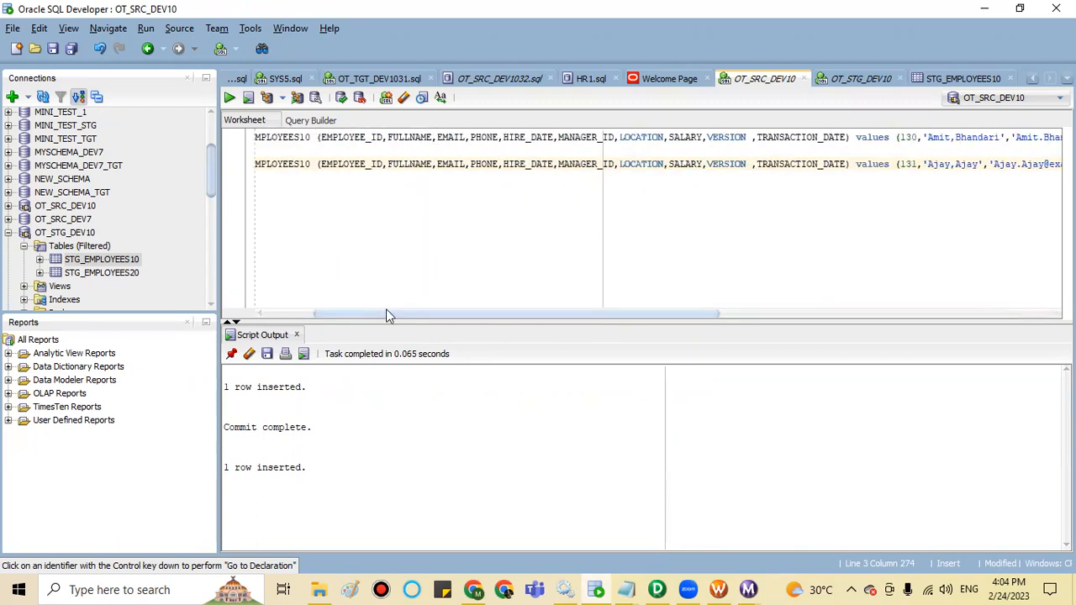
{"action": "left_click_drag", "start_coordinate": [386, 310], "coordinate": [290, 313]}
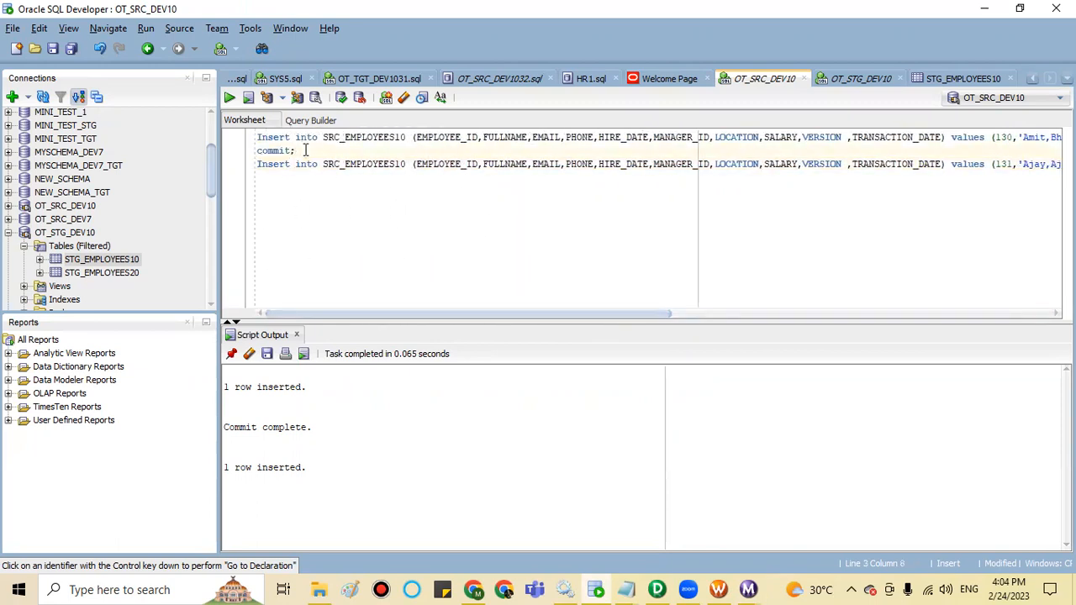
{"action": "key", "text": "ctrl+Return"}
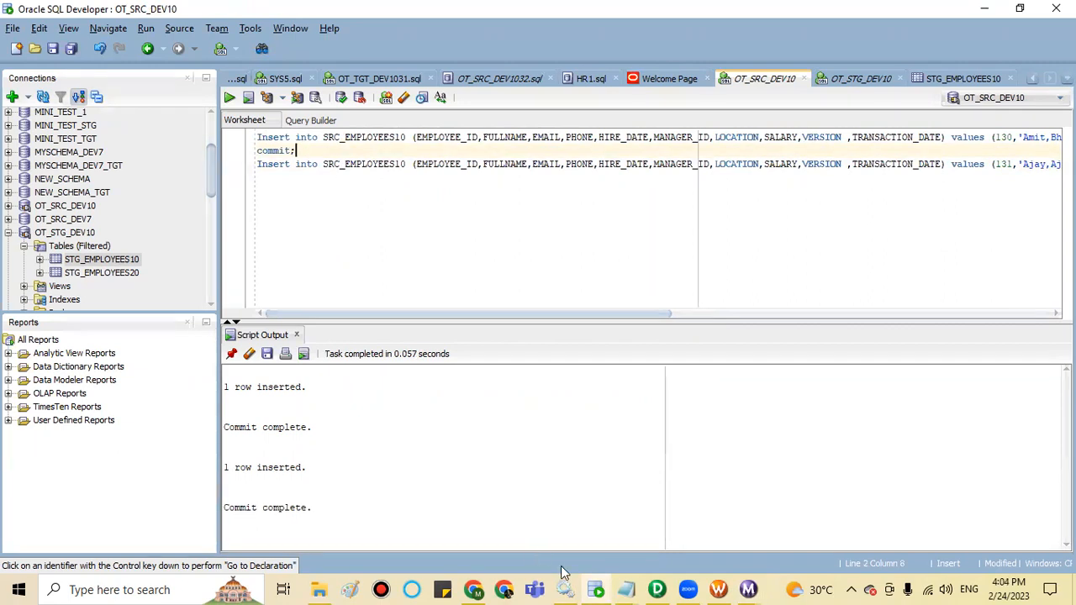
Step: Switch to Workflow Manager, reset the persistent value of the $$INCREMENTAL_TS mapping variable, and accept the change
{"action": "left_click", "coordinate": [657, 588]}
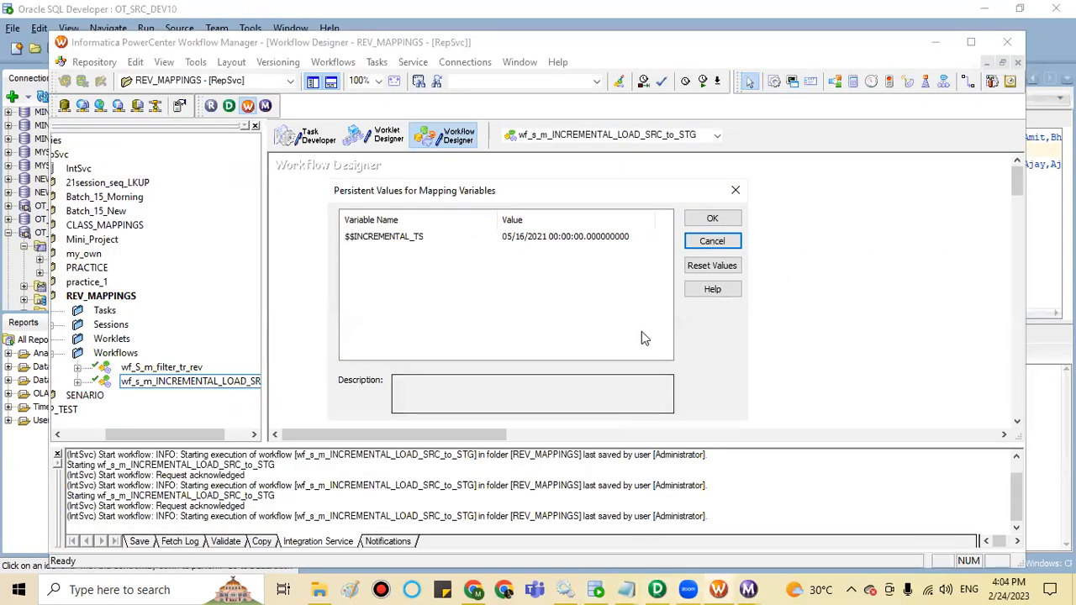
{"action": "left_click", "coordinate": [712, 268]}
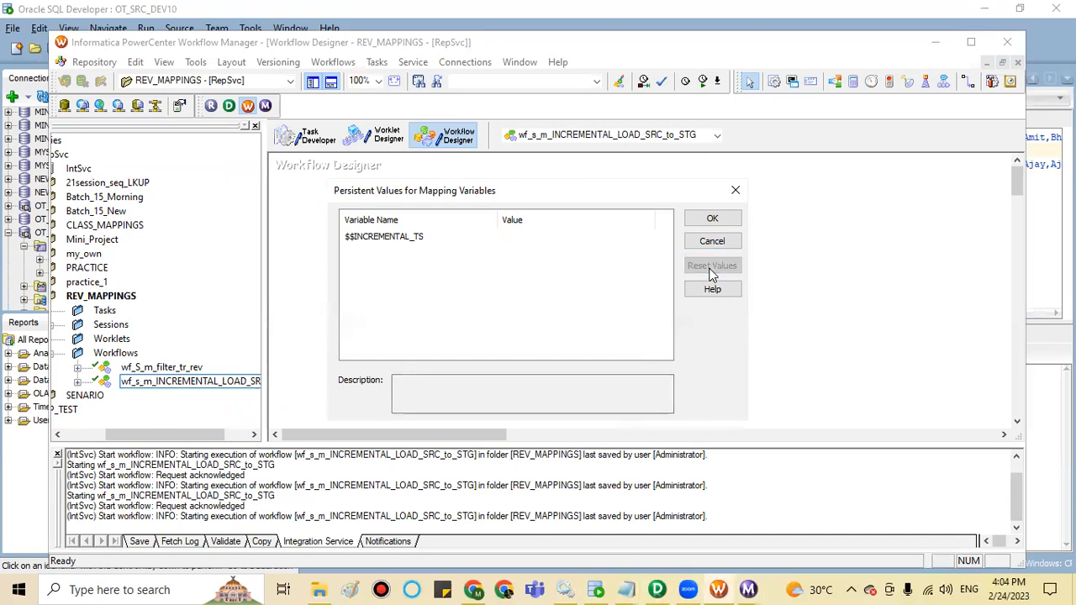
{"action": "left_click", "coordinate": [712, 219]}
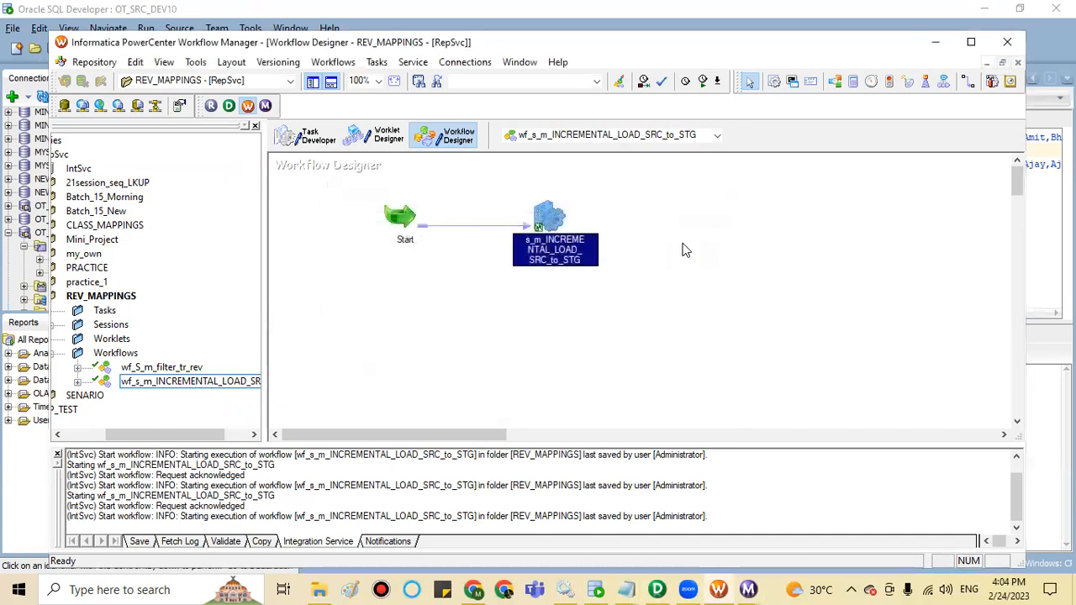
Step: Validate the s_m_INCREMENTAL_LOAD_SRC_to_STG session, refresh its mapping, and save the REV_MAPPINGS folder
{"action": "right_click", "coordinate": [562, 242]}
{"action": "left_click", "coordinate": [598, 432]}
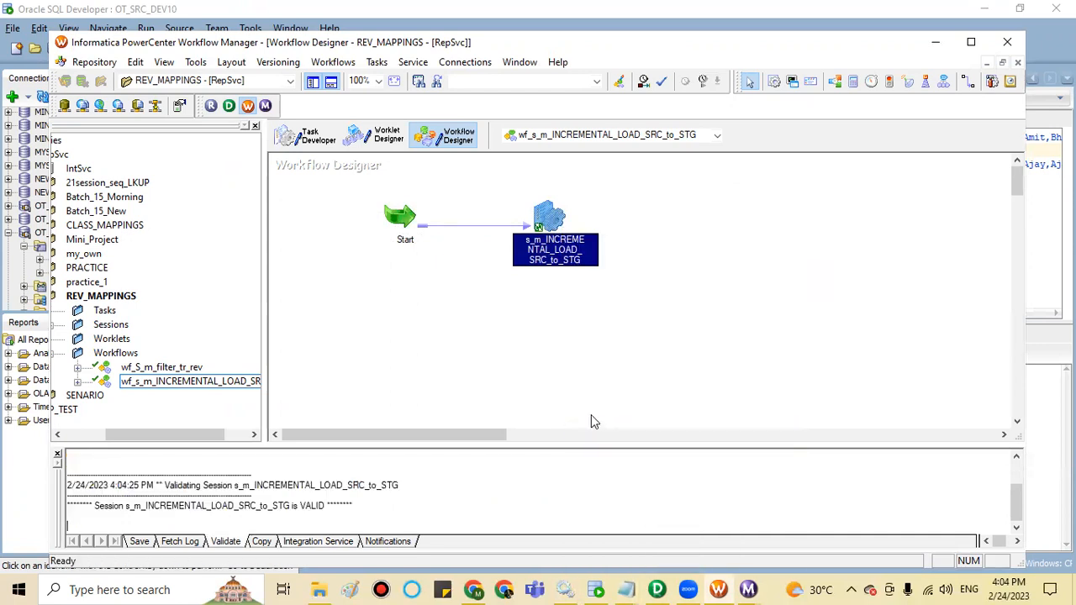
{"action": "right_click", "coordinate": [551, 256]}
{"action": "left_click", "coordinate": [592, 387]}
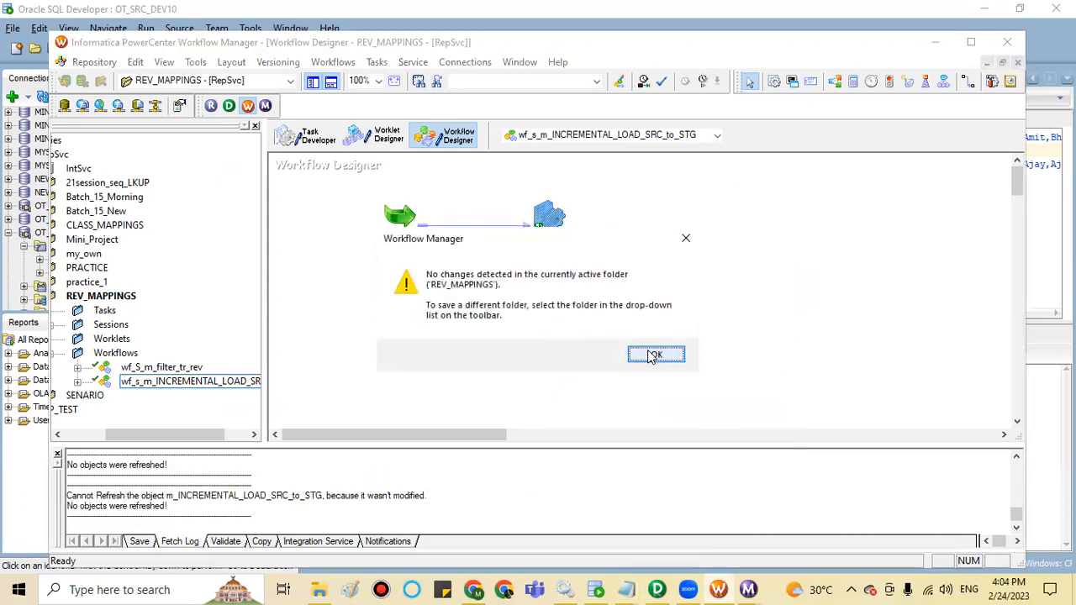
{"action": "left_click", "coordinate": [648, 352]}
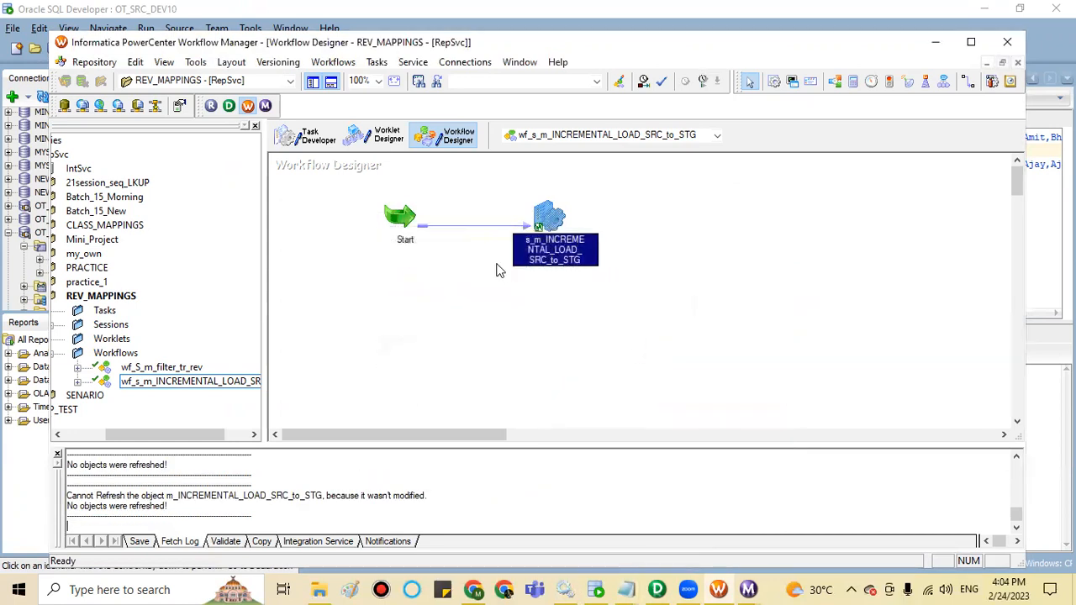
Step: Start the wf_s_m_INCREMENTAL_LOAD_SRC_to_STG workflow and bring up its run in Workflow Monitor, closing the previous session log
{"action": "right_click", "coordinate": [589, 314]}
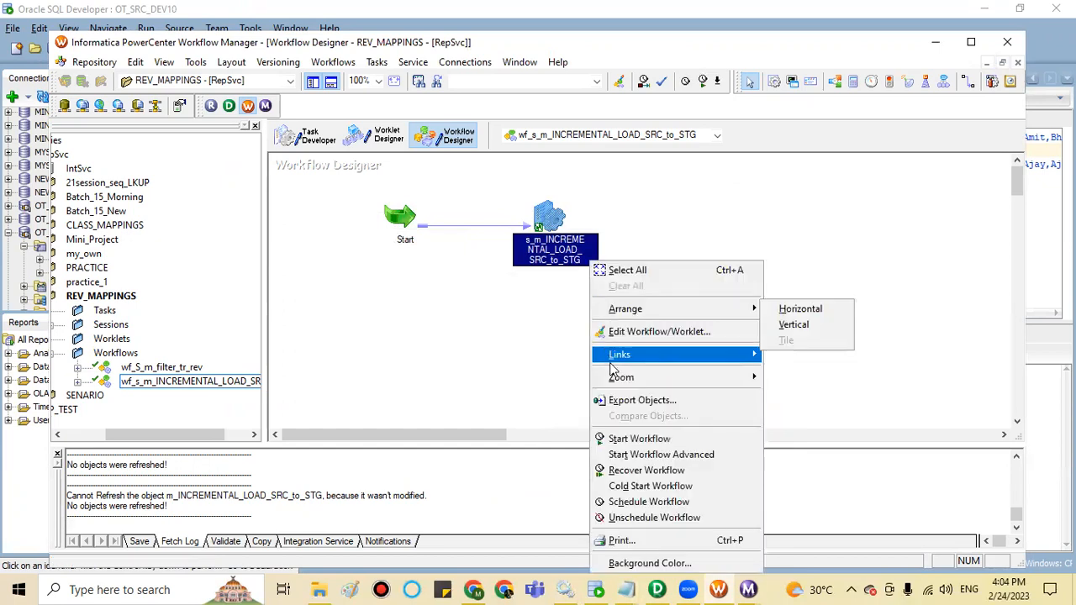
{"action": "left_click", "coordinate": [631, 440]}
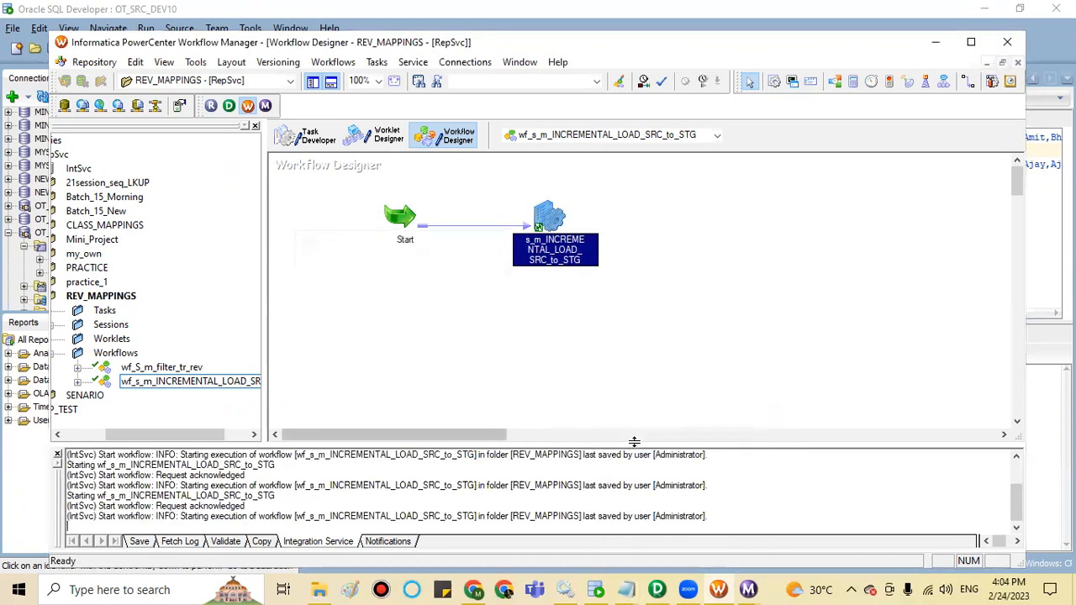
{"action": "left_click", "coordinate": [748, 589]}
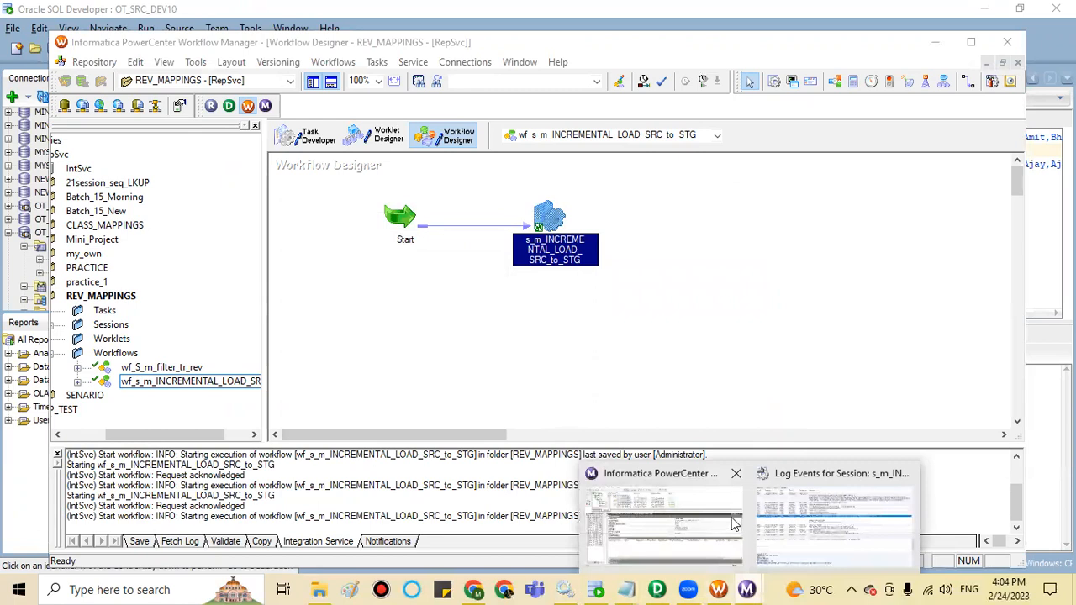
{"action": "left_click", "coordinate": [719, 511]}
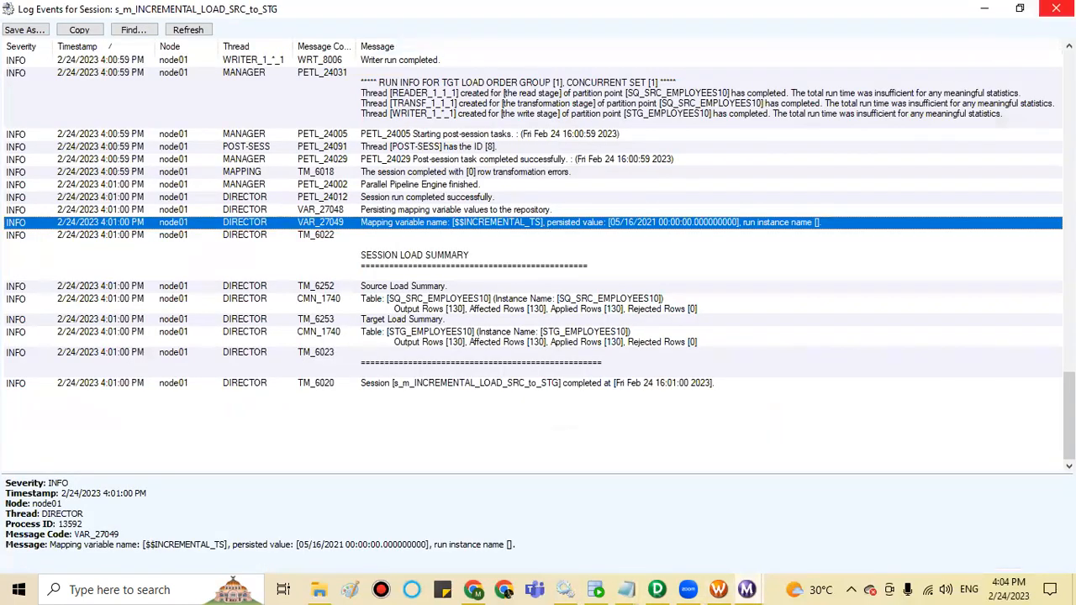
{"action": "left_click", "coordinate": [1023, 20]}
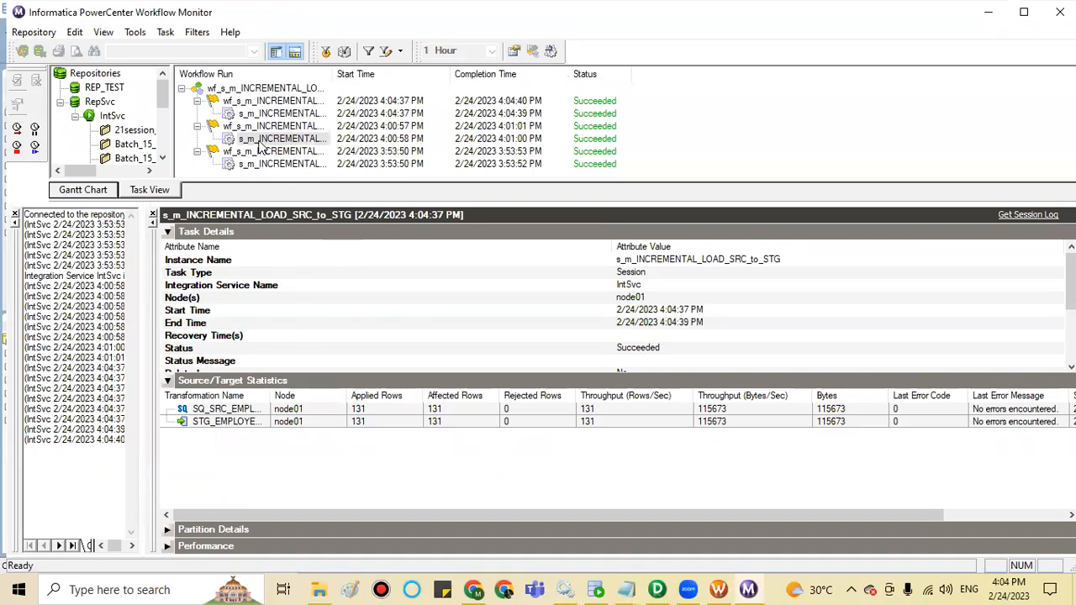
Step: Open the session log of the newest s_m_INCREMENTAL_LOAD_SRC_to_STG run, started at 4:04:37 PM
{"action": "mouse_move", "coordinate": [997, 583]}
{"action": "right_click", "coordinate": [283, 114]}
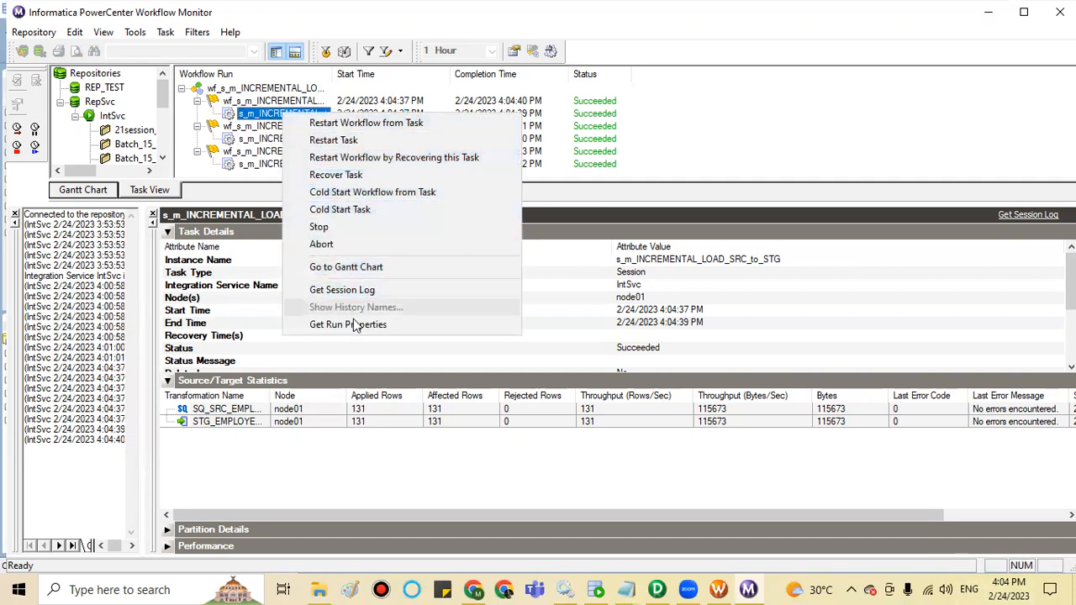
{"action": "left_click", "coordinate": [339, 290]}
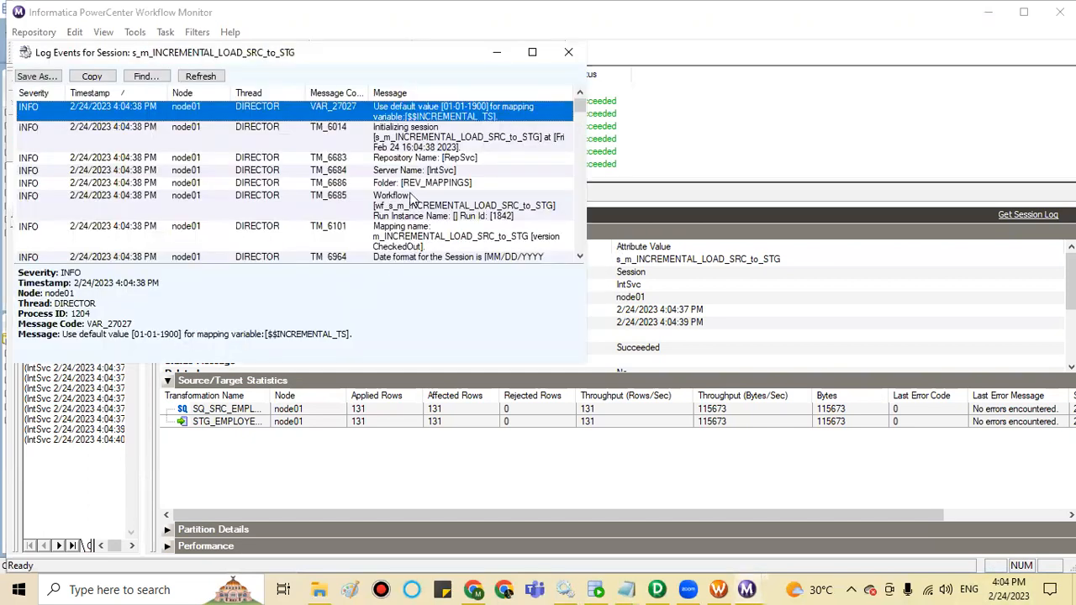
Step: Inspect the session log backwards from its last event to the persisted $$INCREMENTAL_TS value, and close the log
{"action": "left_click_drag", "start_coordinate": [579, 108], "coordinate": [585, 261]}
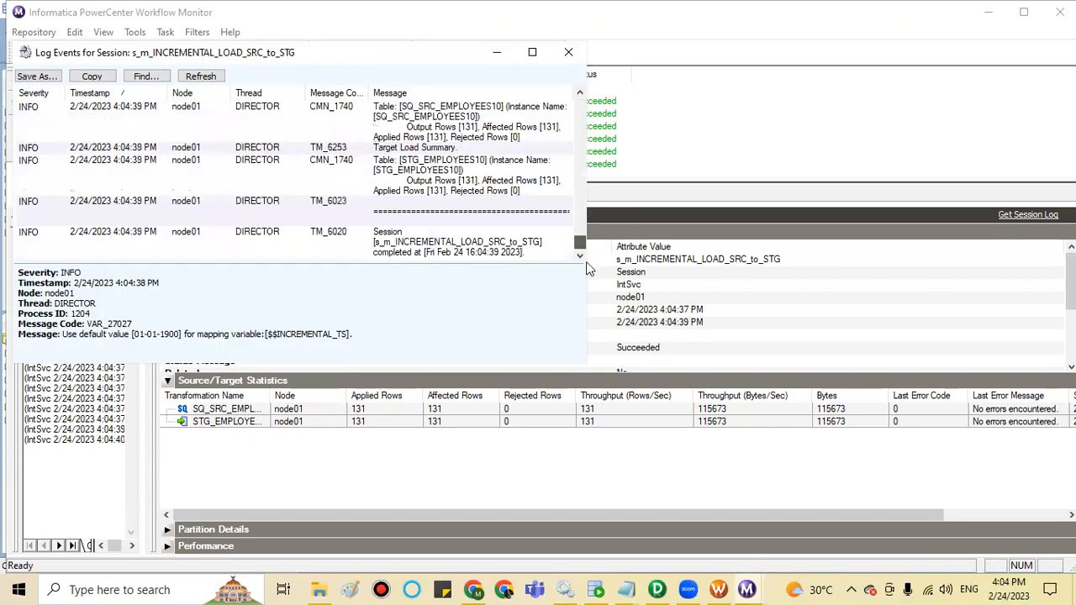
{"action": "left_click", "coordinate": [442, 251]}
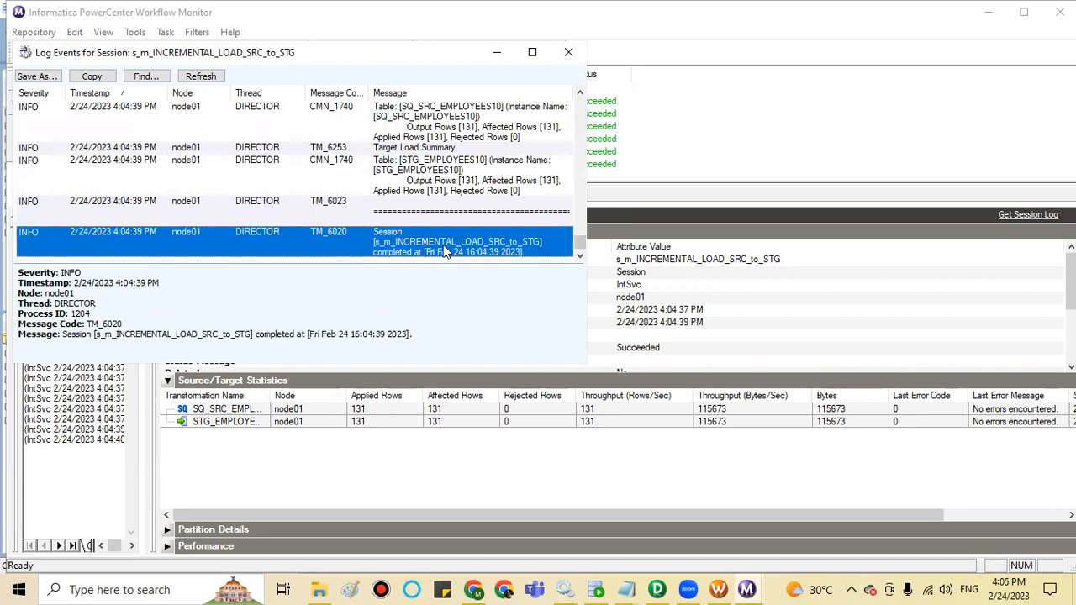
{"action": "key", "text": "Up"}
{"action": "key", "text": "Up"}
{"action": "key", "text": "Up"}
{"action": "key", "text": "Up"}
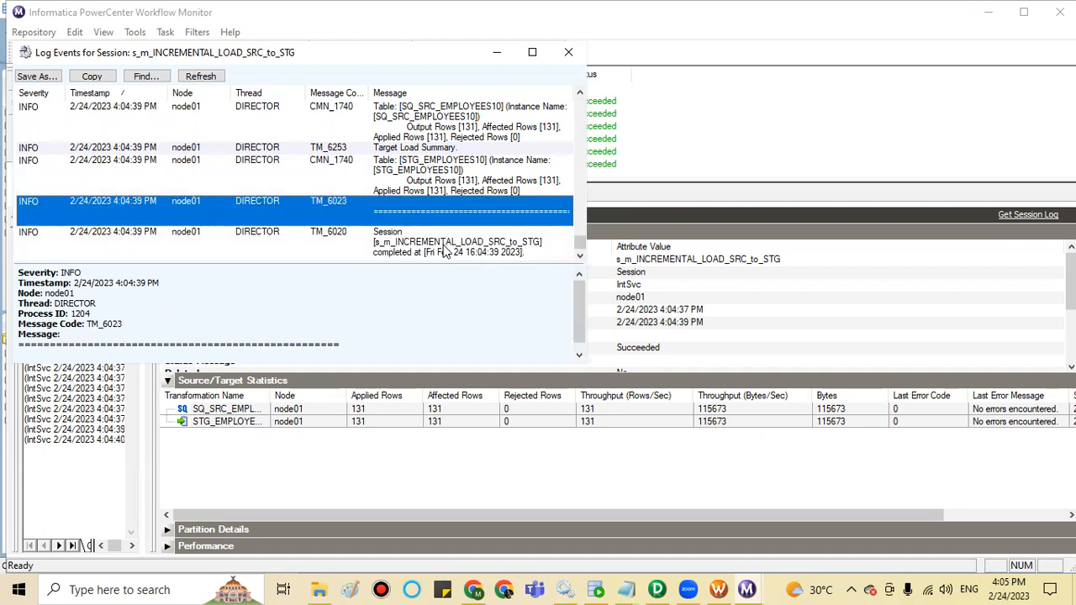
{"action": "key", "text": "Up"}
{"action": "key", "text": "Up"}
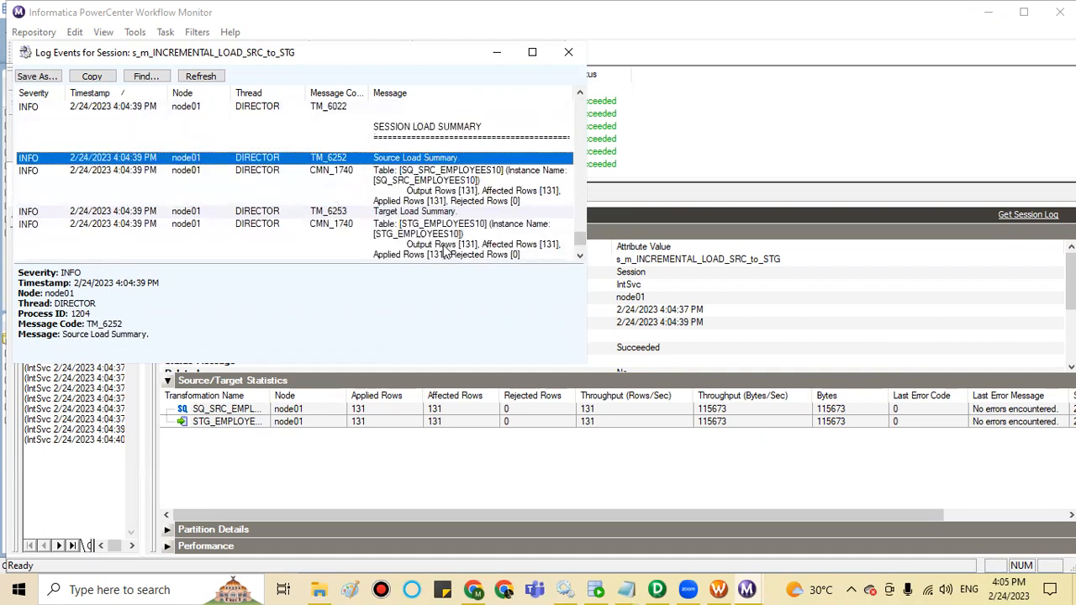
{"action": "key", "text": "Up"}
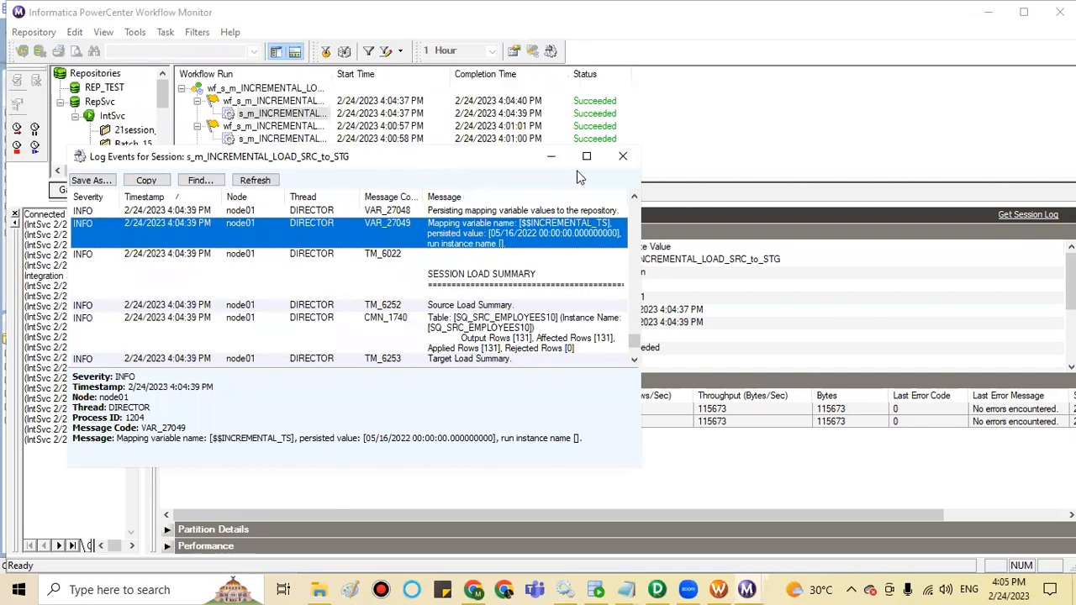
{"action": "left_click", "coordinate": [622, 155]}
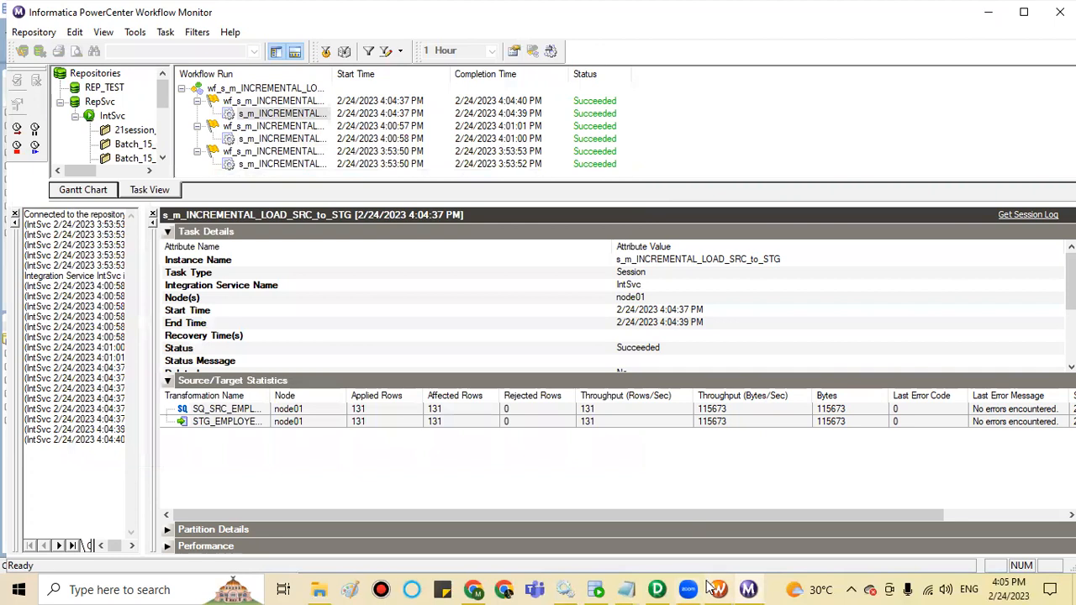
Step: Switch to Informatica PowerCenter Designer
{"action": "left_click", "coordinate": [657, 589]}
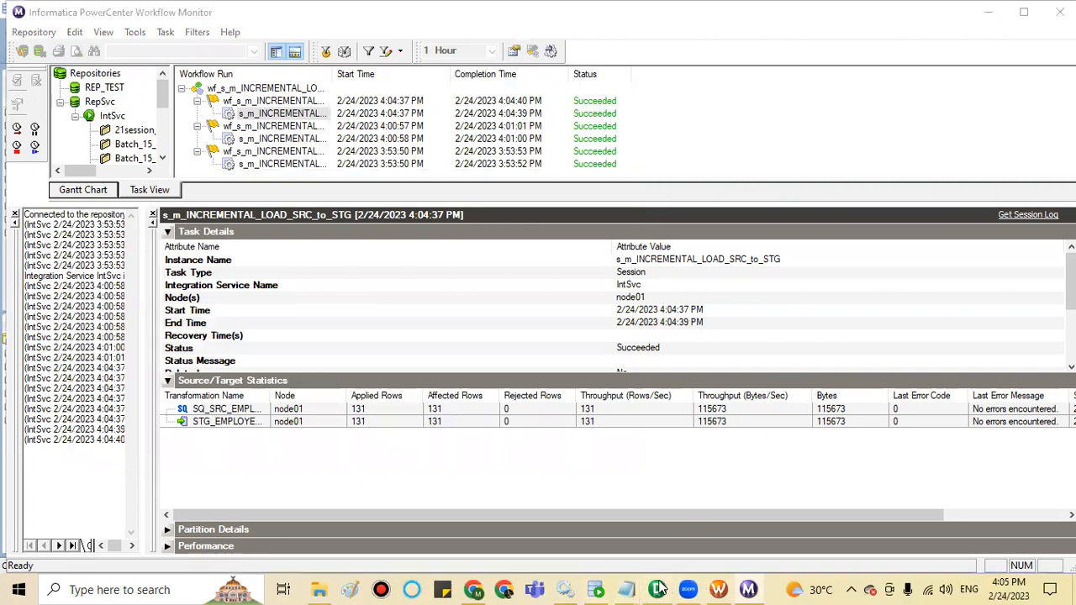